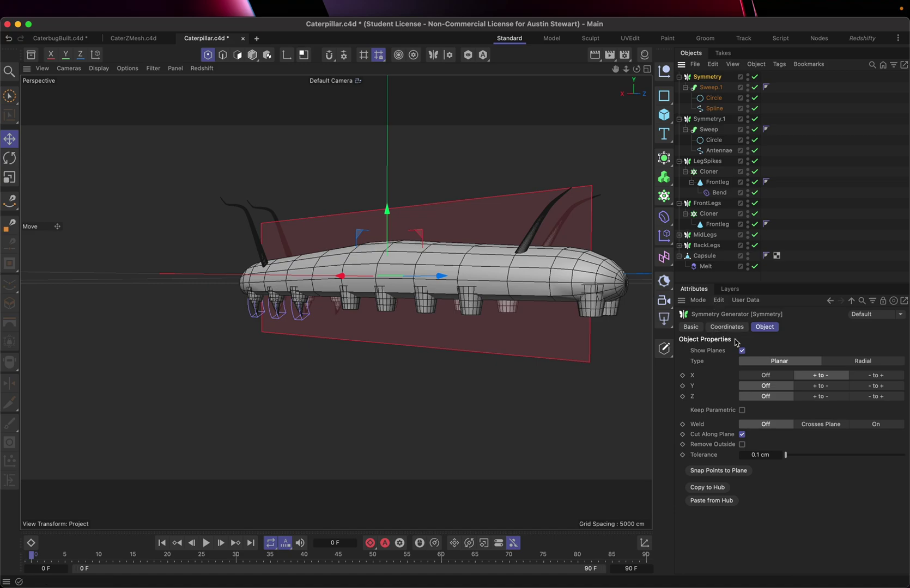
- Hide the Symmetry generator's planes and collapse the Symmetry, Symmetry.1, LegSpikes and FrontLegs groups in the object hierarchy
{"action": "left_click", "coordinate": [742, 350]}
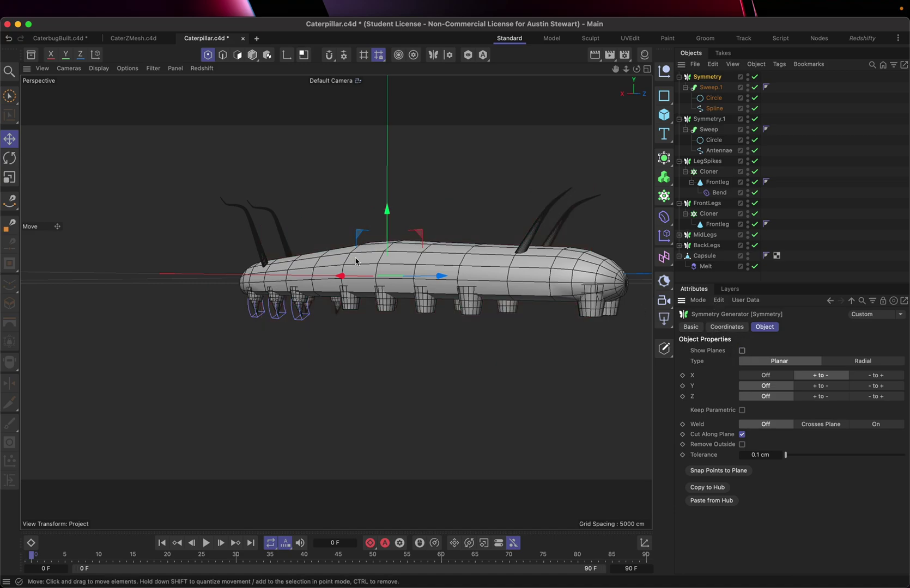
{"action": "left_click_drag", "start_coordinate": [353, 258], "coordinate": [498, 276], "text": "alt"}
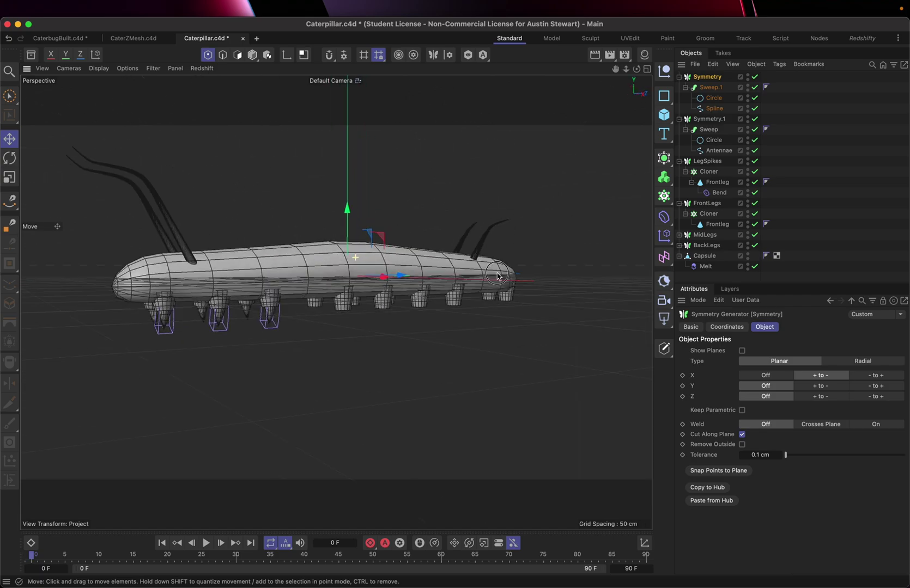
{"action": "left_click", "coordinate": [678, 76]}
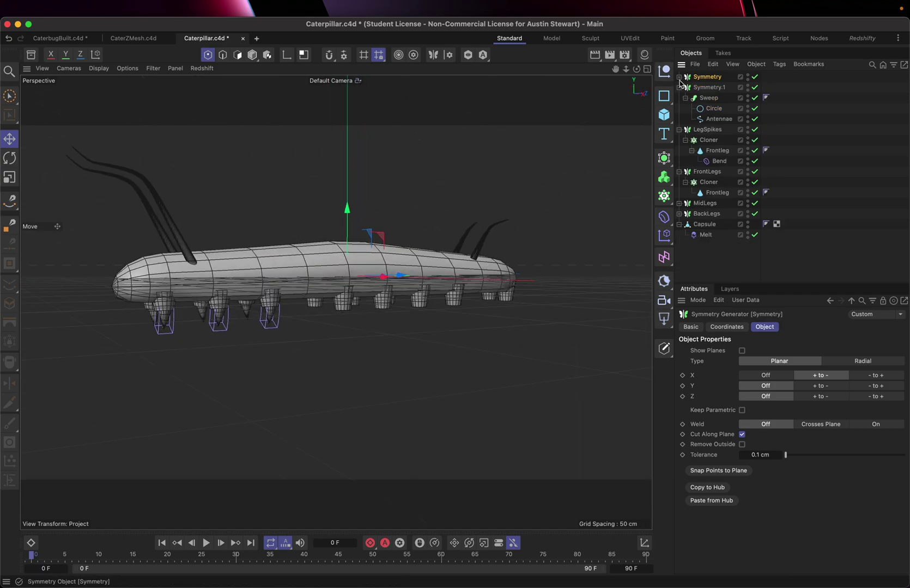
{"action": "left_click", "coordinate": [679, 88]}
{"action": "left_click", "coordinate": [678, 98]}
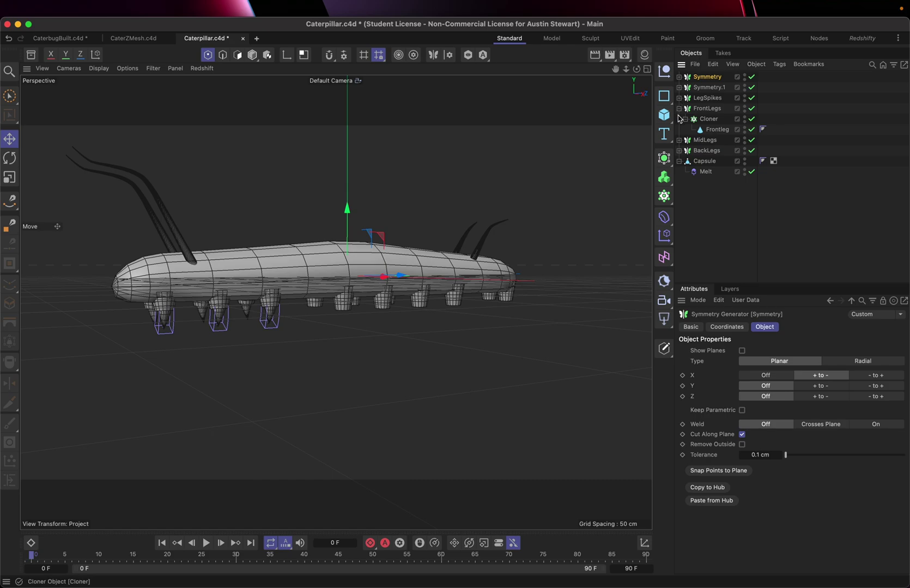
{"action": "left_click", "coordinate": [678, 108]}
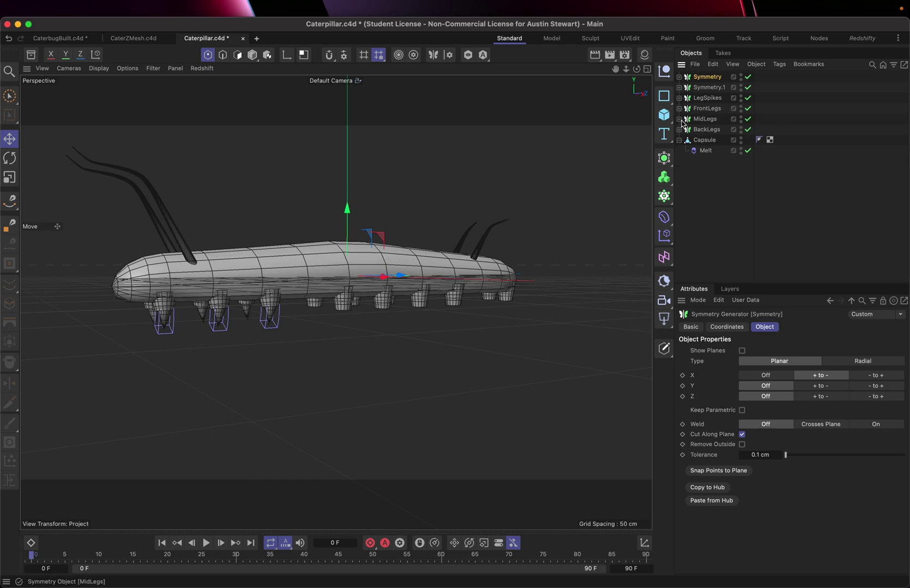
- Move LegSpikes below Capsule at the end of the object hierarchy and collapse Capsule
{"action": "left_click", "coordinate": [699, 99]}
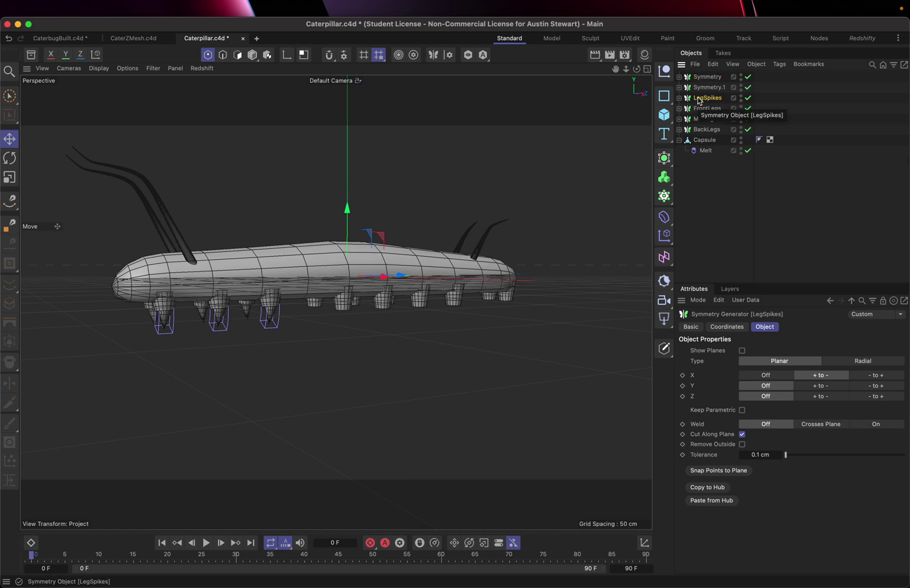
{"action": "left_click_drag", "start_coordinate": [698, 99], "coordinate": [701, 171]}
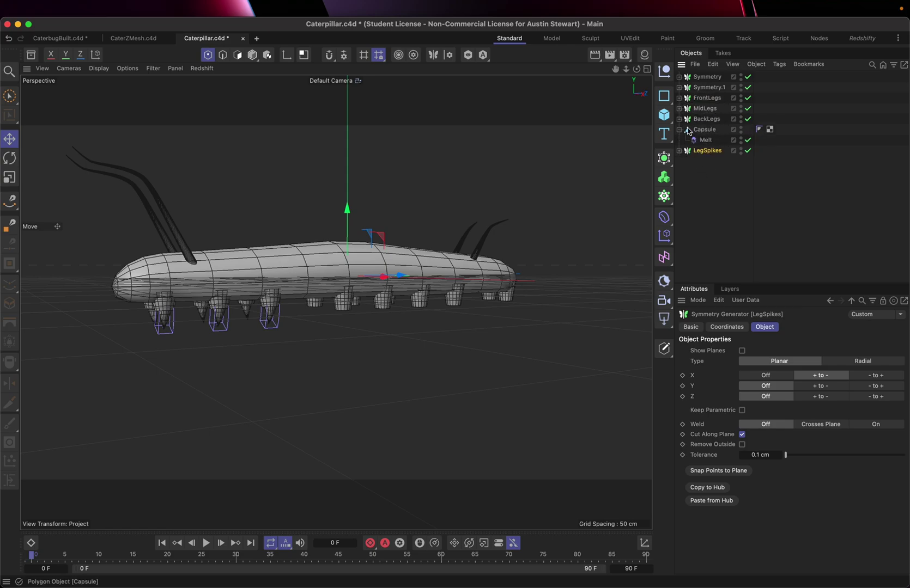
{"action": "left_click", "coordinate": [678, 130]}
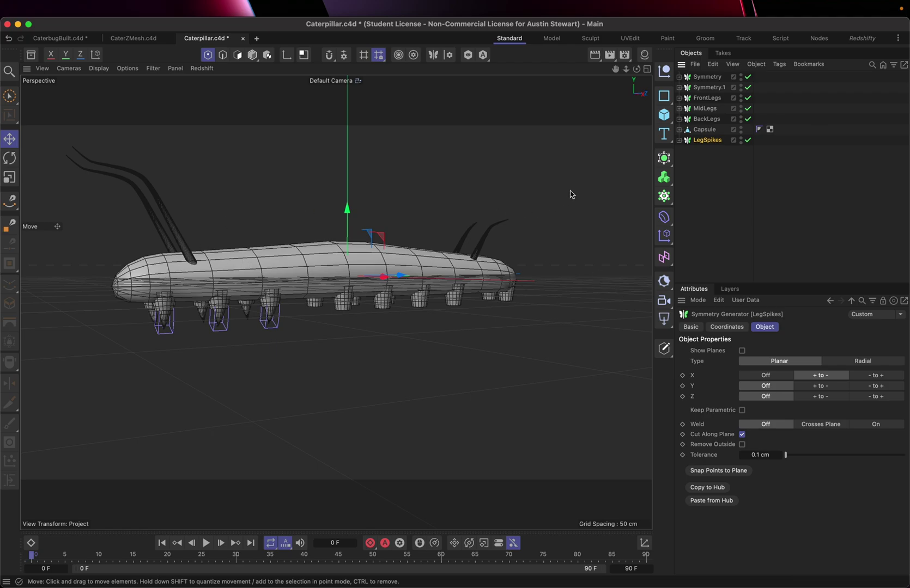
- Add a Volume Builder and make Symmetry, Symmetry.1, FrontLegs, MidLegs, BackLegs and Capsule its children, leaving LegSpikes out
{"action": "left_click", "coordinate": [664, 179]}
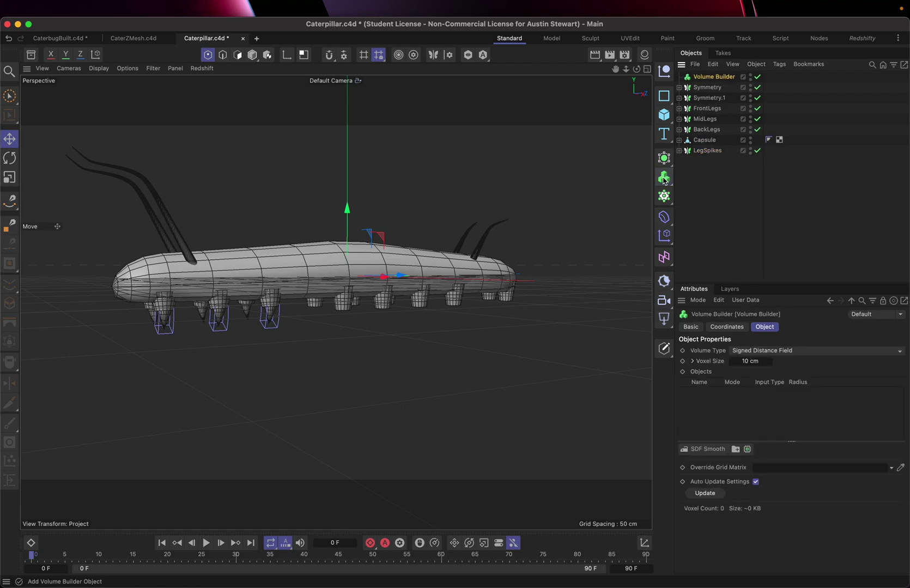
{"action": "left_click", "coordinate": [706, 88]}
{"action": "left_click", "coordinate": [703, 141]}
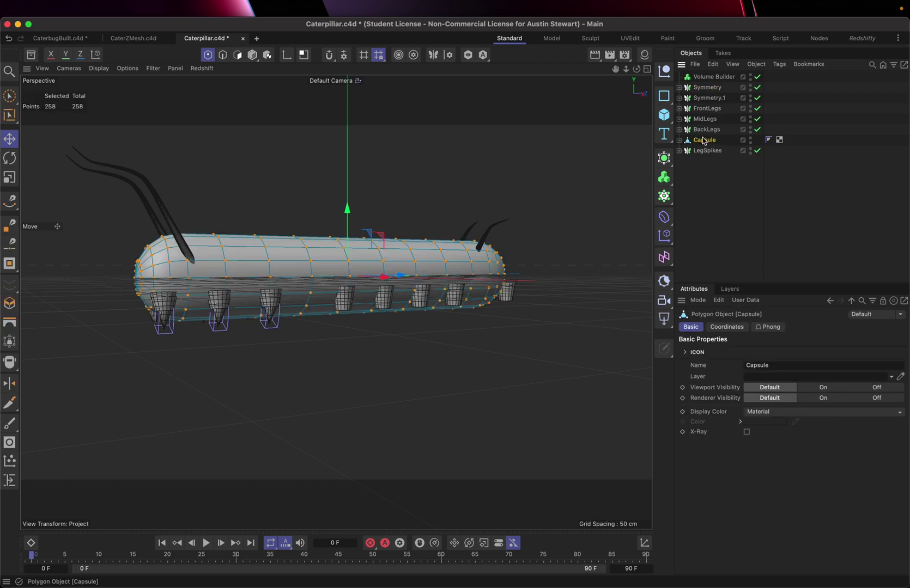
{"action": "left_click", "coordinate": [708, 89], "text": "shift"}
{"action": "left_click_drag", "start_coordinate": [710, 92], "coordinate": [718, 81]}
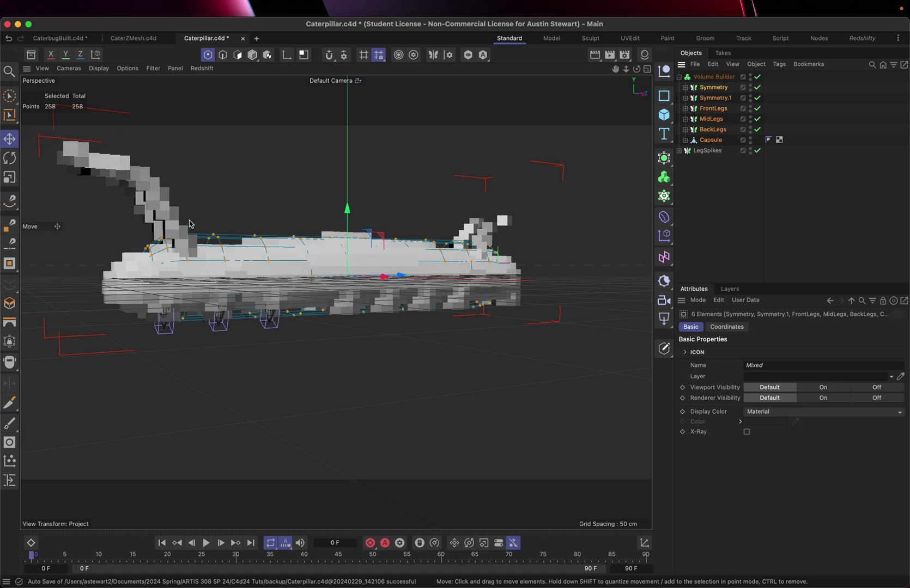
- Add a Volume Mesher and nest the Volume Builder inside it
{"action": "left_click_drag", "start_coordinate": [181, 231], "coordinate": [339, 272], "text": "alt"}
{"action": "left_click_drag", "start_coordinate": [138, 220], "coordinate": [386, 229], "text": "alt"}
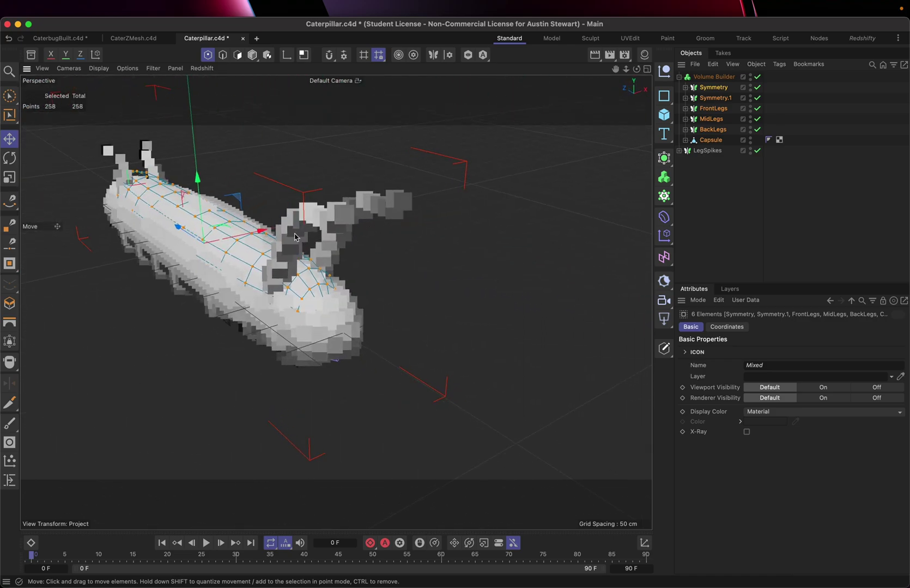
{"action": "left_click_drag", "start_coordinate": [238, 245], "coordinate": [310, 253], "text": "alt"}
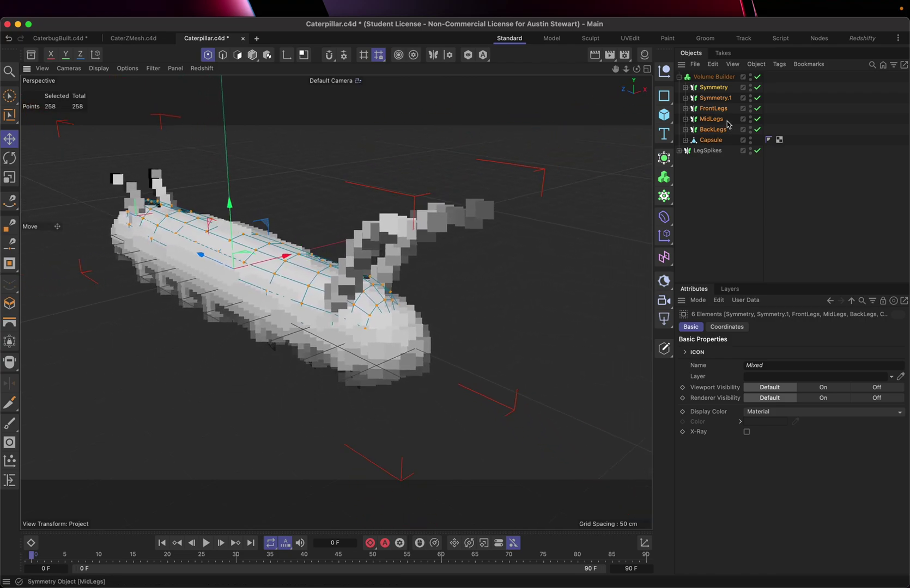
{"action": "left_click", "coordinate": [664, 177]}
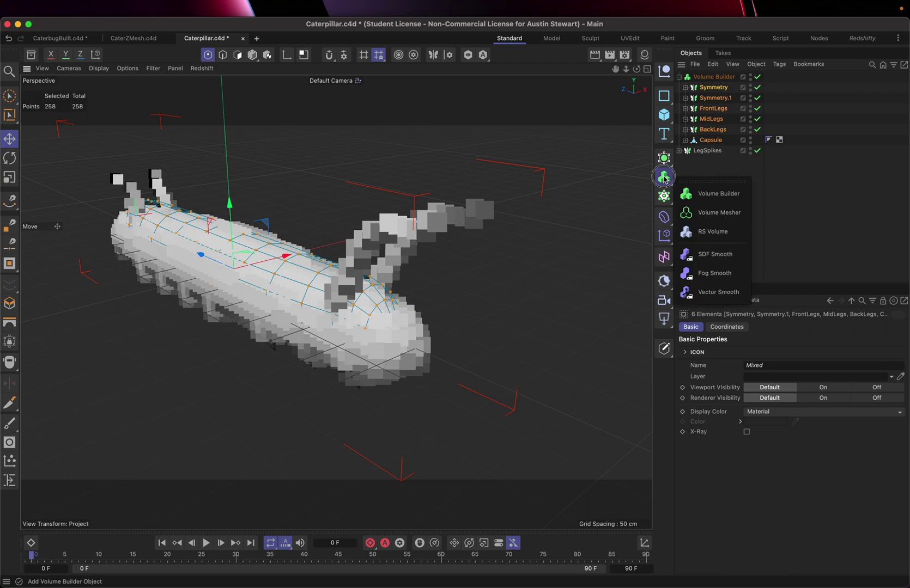
{"action": "left_click", "coordinate": [719, 213]}
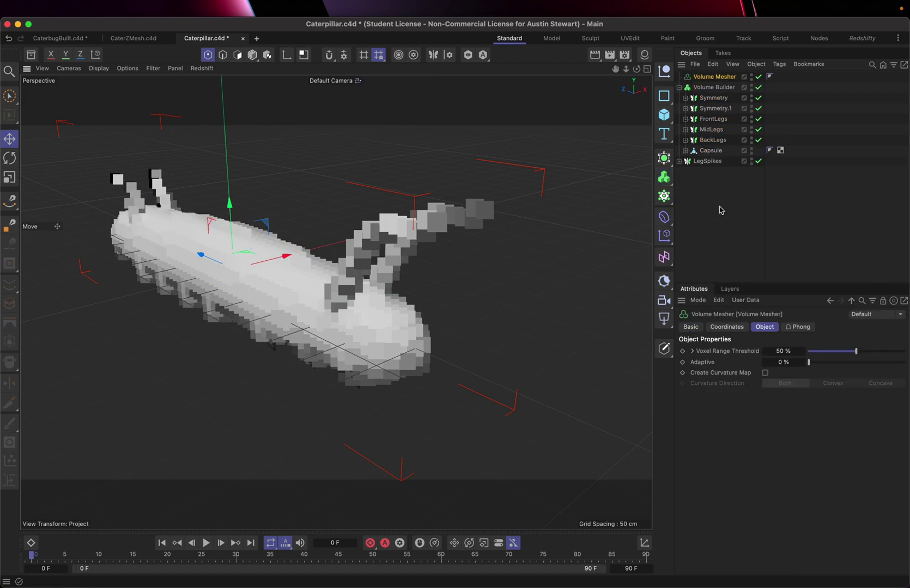
{"action": "left_click", "coordinate": [711, 88]}
{"action": "left_click_drag", "start_coordinate": [710, 92], "coordinate": [715, 77]}
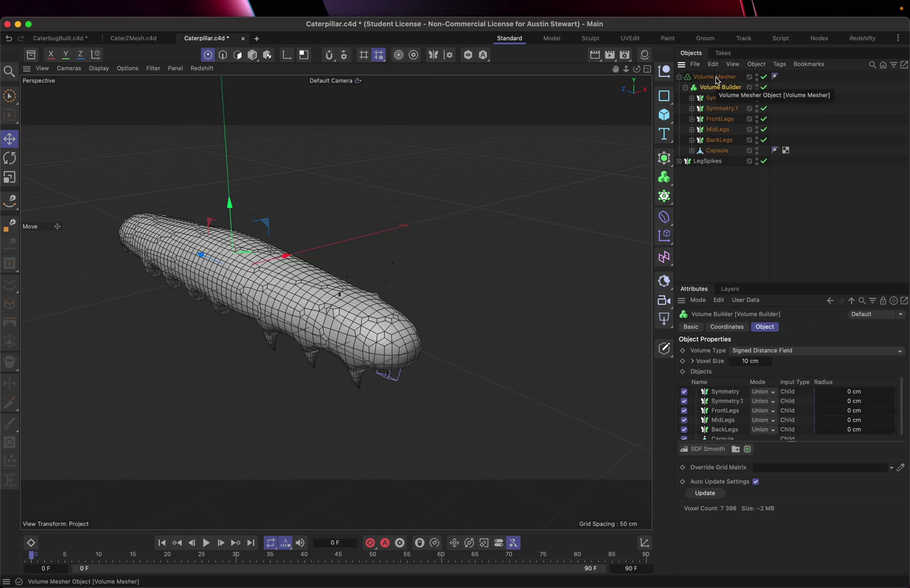
- Try the Subtract mode for FrontLegs in the Volume Builder and set it back to Union
{"action": "scroll", "coordinate": [260, 275], "scroll_direction": "up", "scroll_amount": 5}
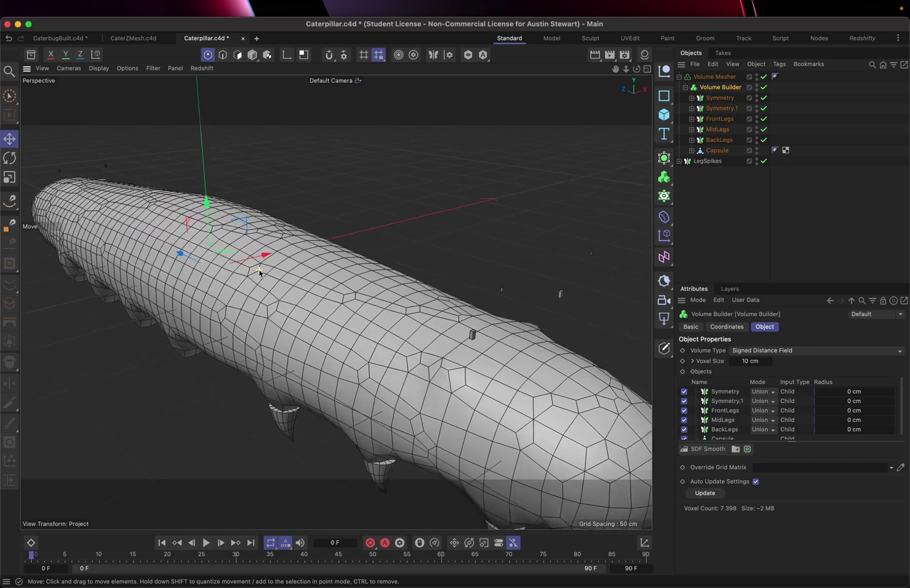
{"action": "scroll", "coordinate": [259, 273], "scroll_direction": "down", "scroll_amount": 6}
{"action": "scroll", "coordinate": [282, 251], "scroll_direction": "up", "scroll_amount": 1}
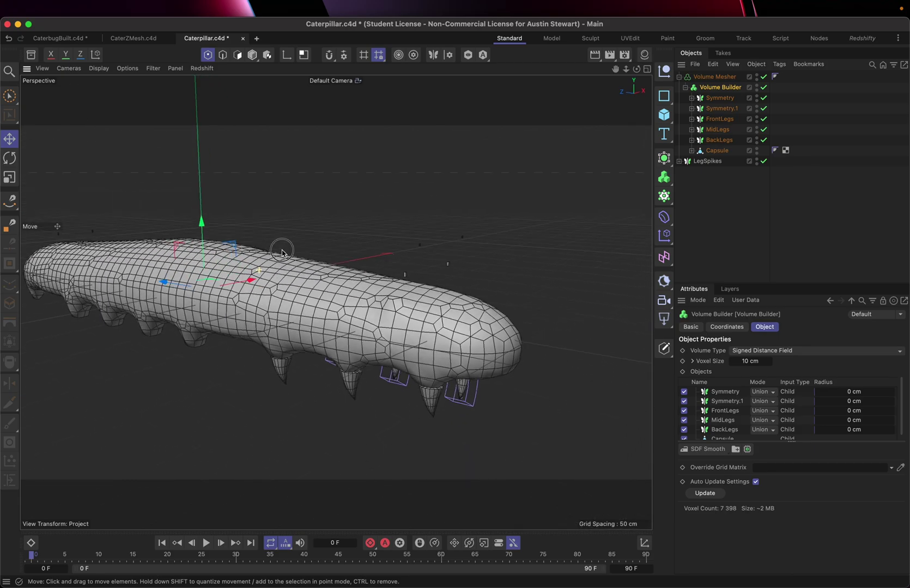
{"action": "left_click_drag", "start_coordinate": [282, 252], "coordinate": [312, 255], "text": "alt"}
{"action": "left_click_drag", "start_coordinate": [241, 271], "coordinate": [347, 288], "text": "alt"}
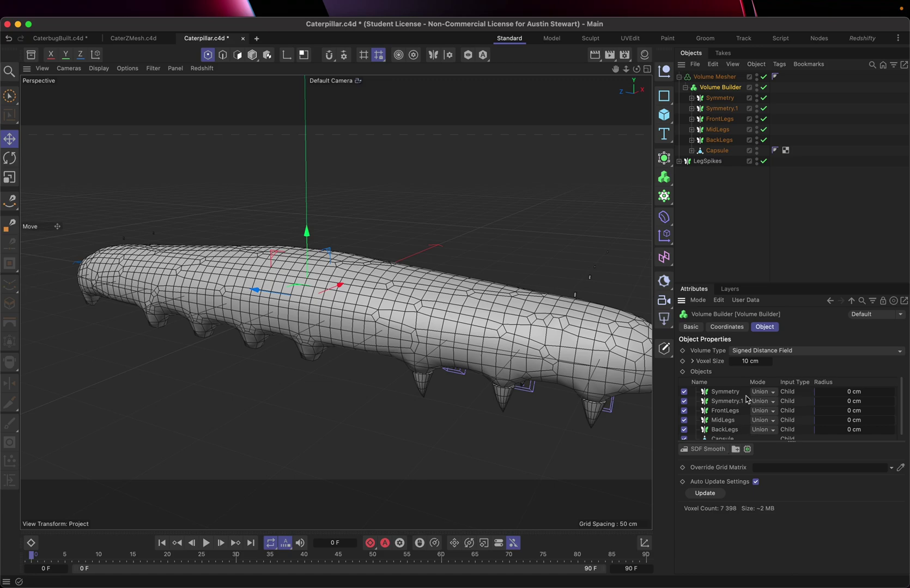
{"action": "left_click", "coordinate": [771, 412]}
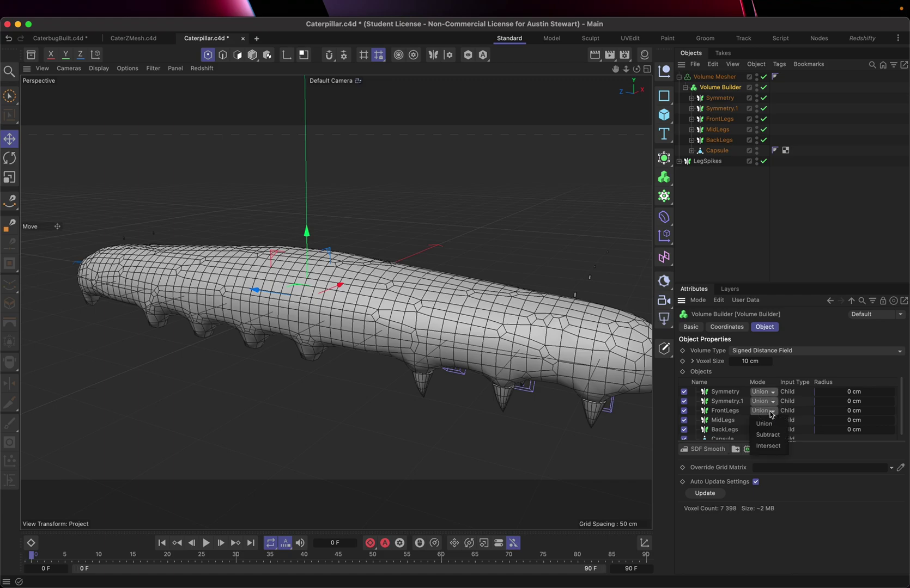
{"action": "left_click", "coordinate": [770, 440]}
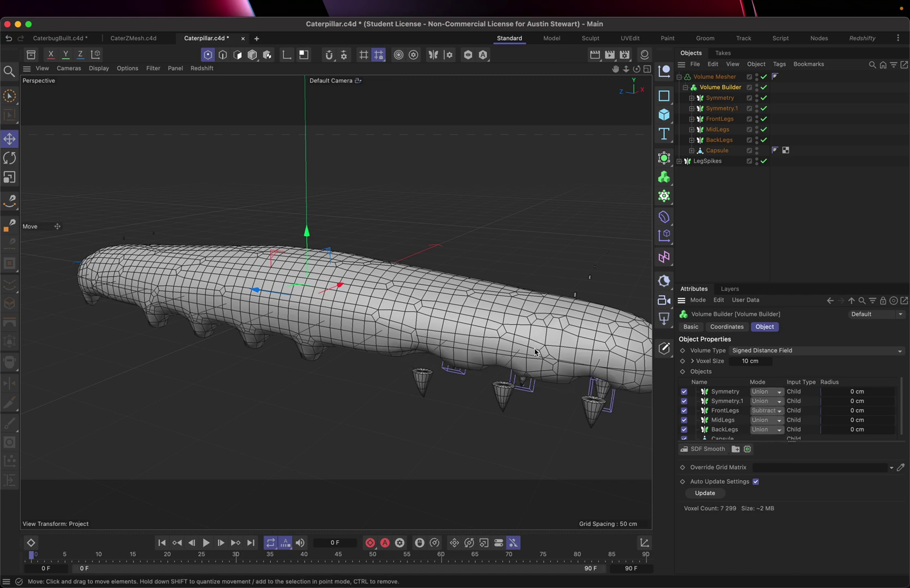
{"action": "left_click_drag", "start_coordinate": [474, 369], "coordinate": [489, 316], "text": "alt"}
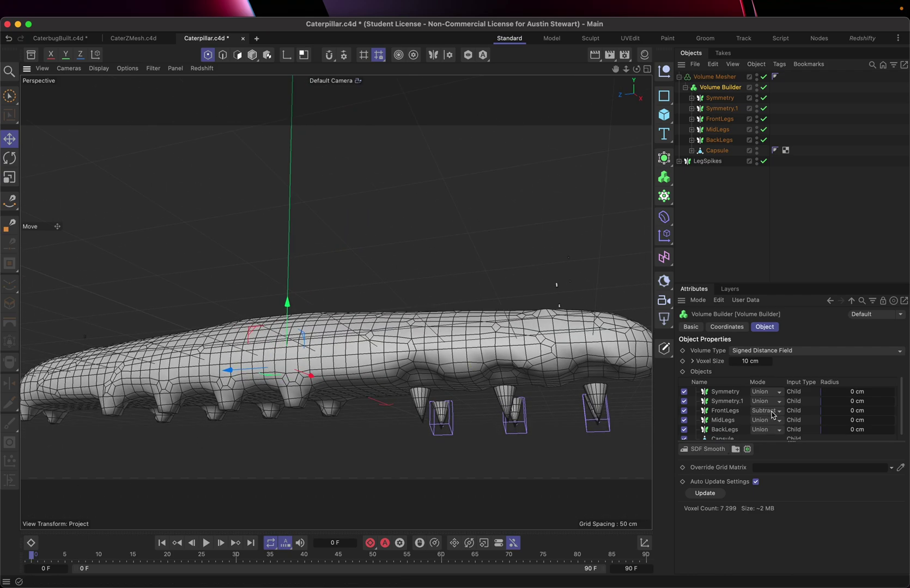
{"action": "left_click", "coordinate": [770, 421]}
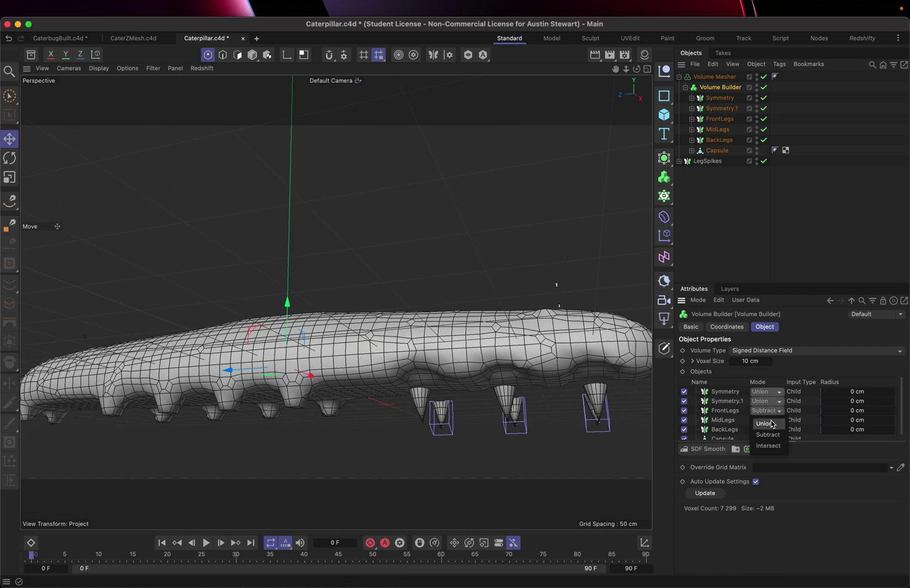
{"action": "left_click", "coordinate": [771, 424]}
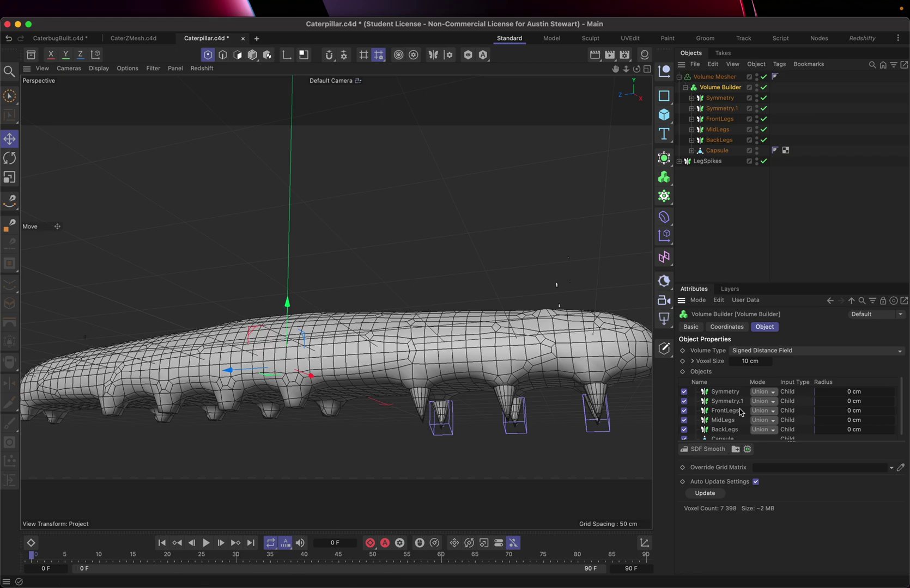
- Disable the Volume Mesher and open the Volume Builder's voxel size for editing
{"action": "left_click_drag", "start_coordinate": [432, 384], "coordinate": [519, 312], "text": "alt"}
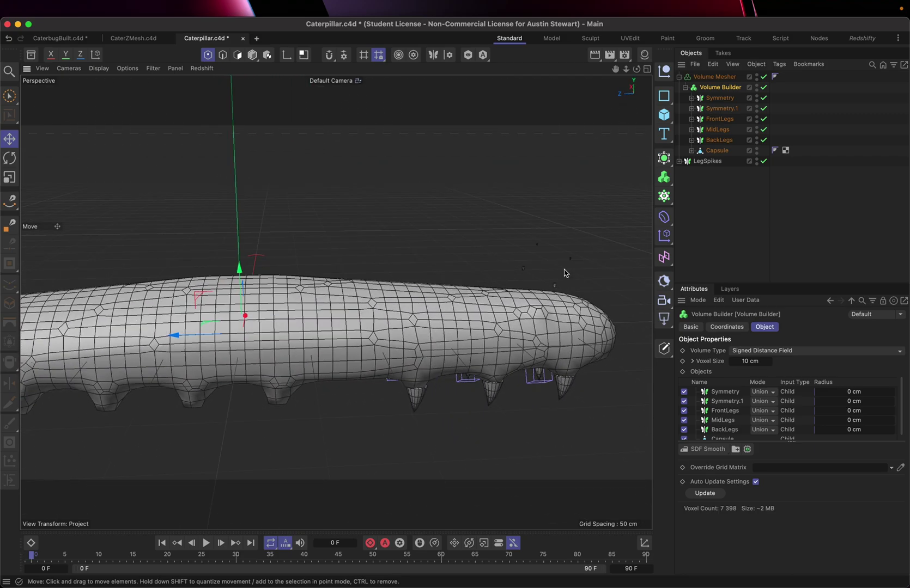
{"action": "scroll", "coordinate": [578, 258], "scroll_direction": "up", "scroll_amount": 5}
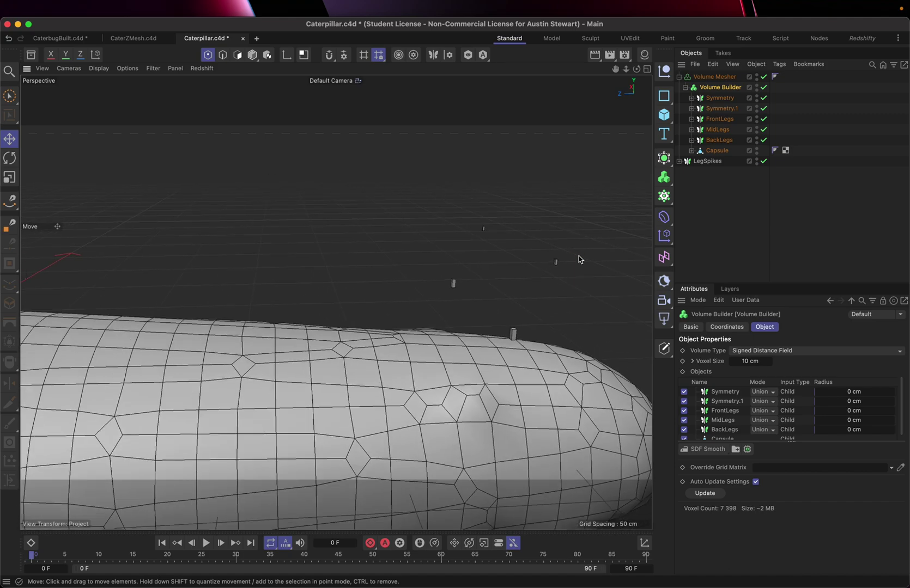
{"action": "scroll", "coordinate": [578, 258], "scroll_direction": "up", "scroll_amount": 2}
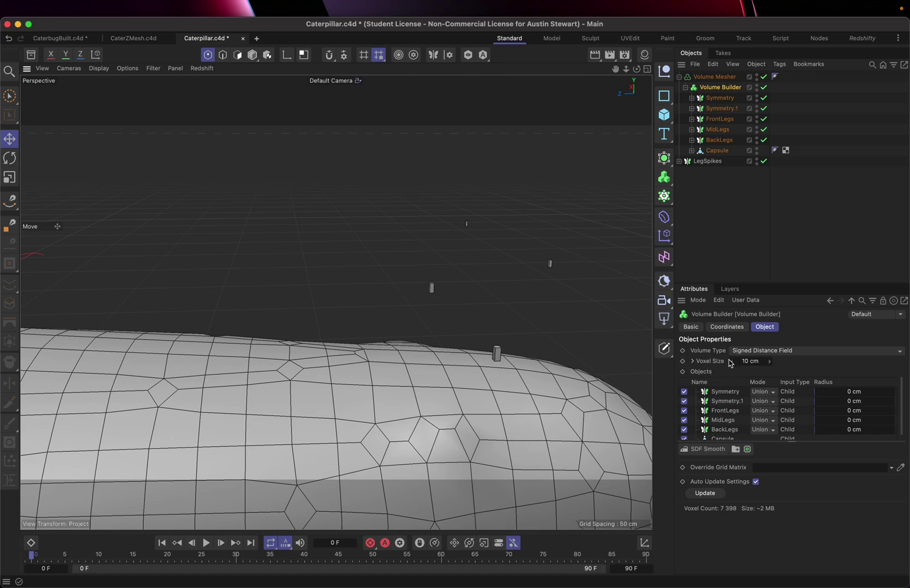
{"action": "left_click", "coordinate": [764, 77]}
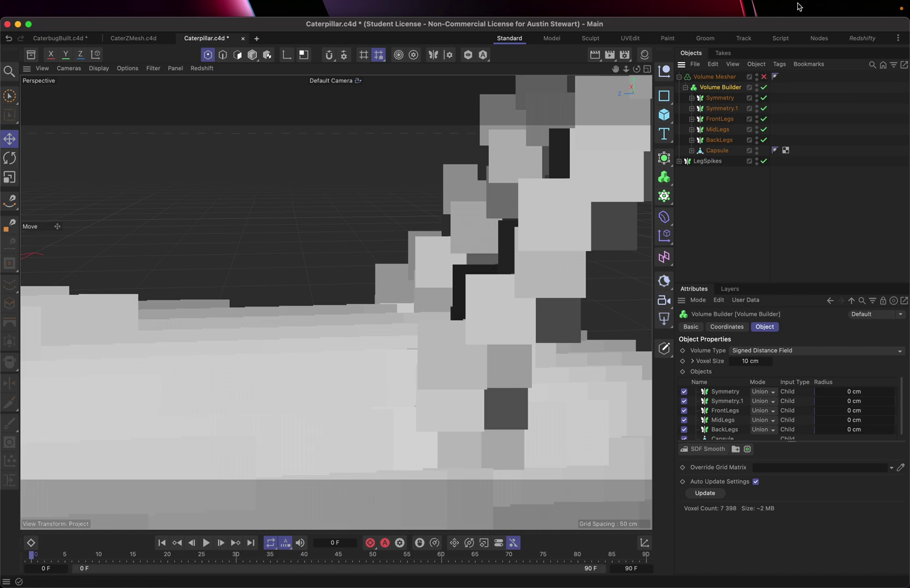
{"action": "scroll", "coordinate": [438, 298], "scroll_direction": "down", "scroll_amount": 3}
{"action": "scroll", "coordinate": [438, 299], "scroll_direction": "down", "scroll_amount": 3}
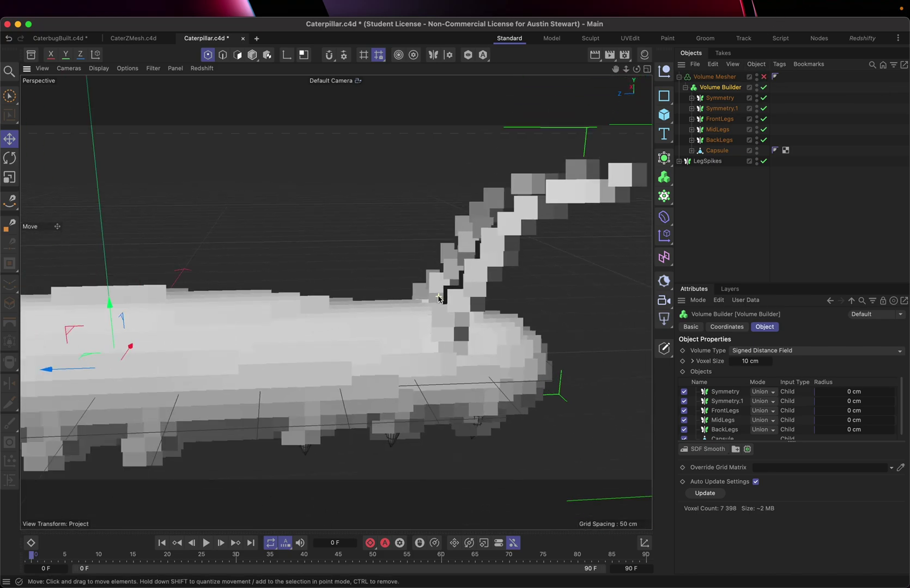
{"action": "left_click", "coordinate": [750, 362]}
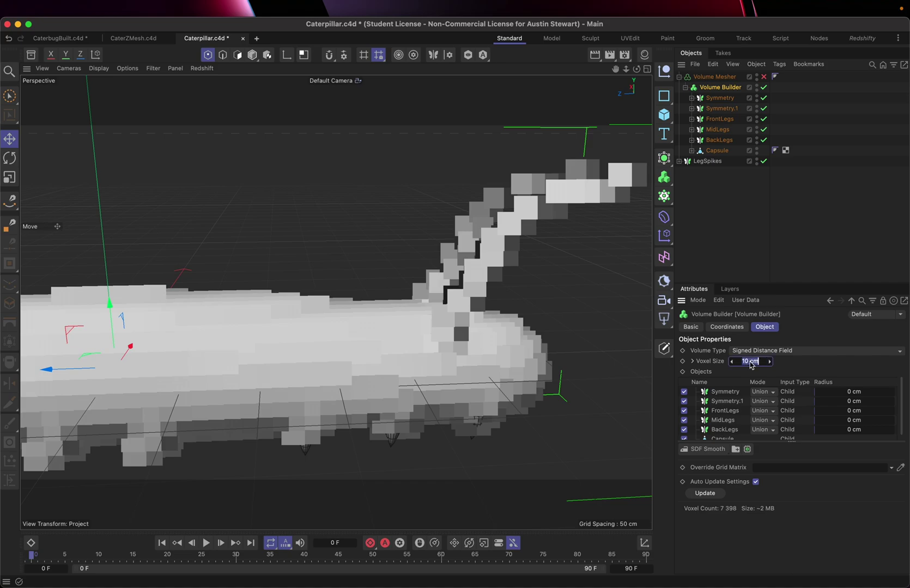
{"action": "key", "text": "ctrl+super+space"}
{"action": "type", "text": "5"}
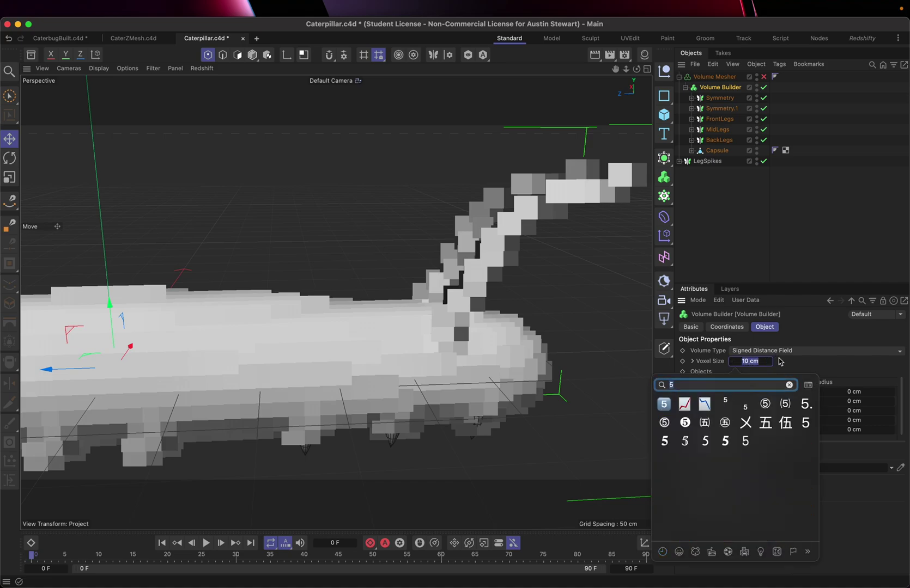
{"action": "key", "text": "Escape"}
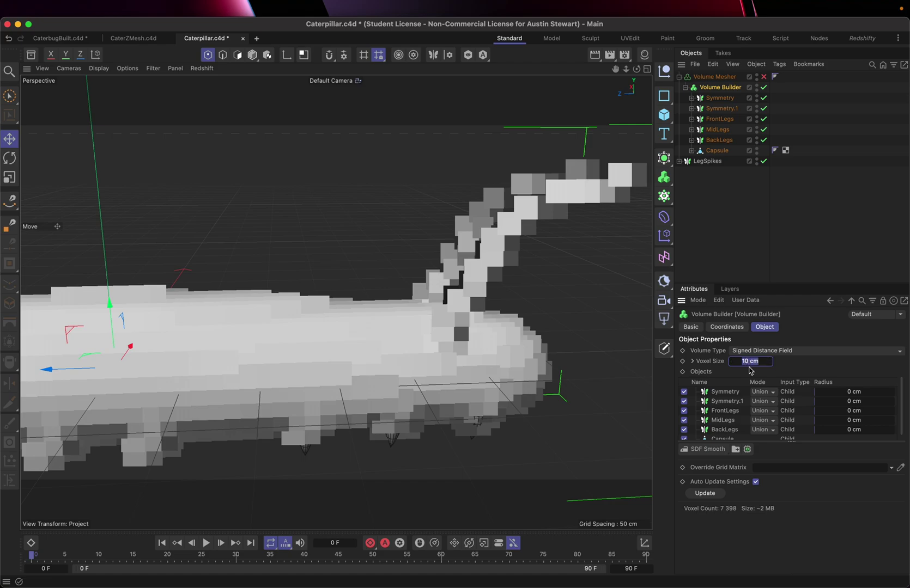
- Set the Volume Builder's voxel size to 5 cm and re-enable the Volume Mesher
{"action": "type", "text": "5"}
{"action": "key", "text": "Return"}
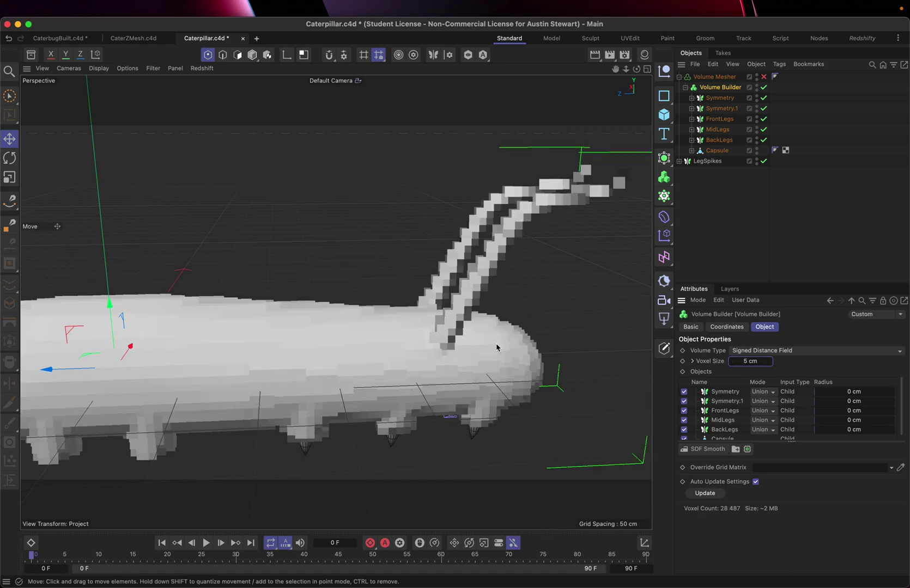
{"action": "scroll", "coordinate": [335, 346], "scroll_direction": "down", "scroll_amount": 6}
{"action": "mouse_move", "coordinate": [335, 346]}
{"action": "middle_mouse_down", "text": "alt"}
{"action": "mouse_move", "coordinate": [401, 370]}
{"action": "mouse_move", "coordinate": [339, 335]}
{"action": "middle_mouse_up", "text": "alt"}
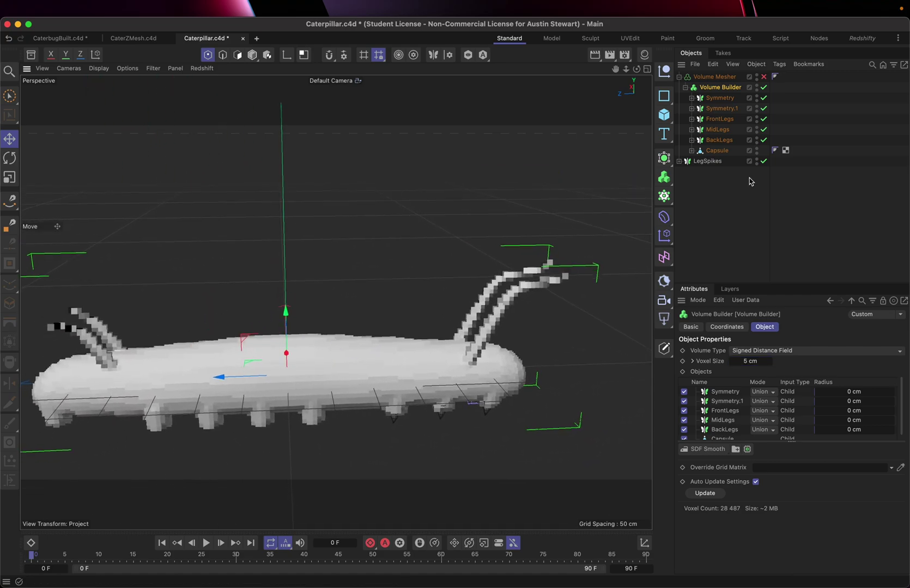
{"action": "left_click", "coordinate": [764, 77]}
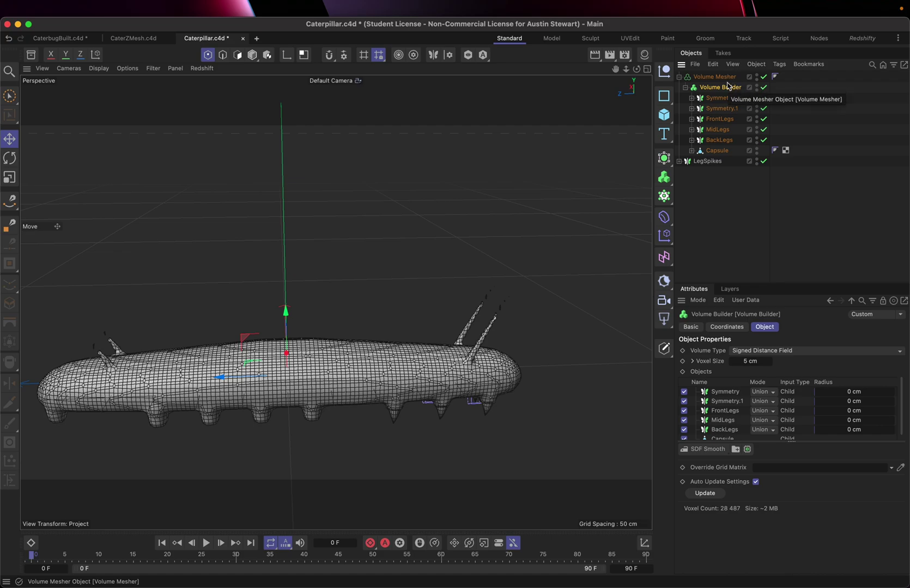
- Set the Volume Builder's voxel size to 2.5 cm
{"action": "left_click", "coordinate": [750, 361]}
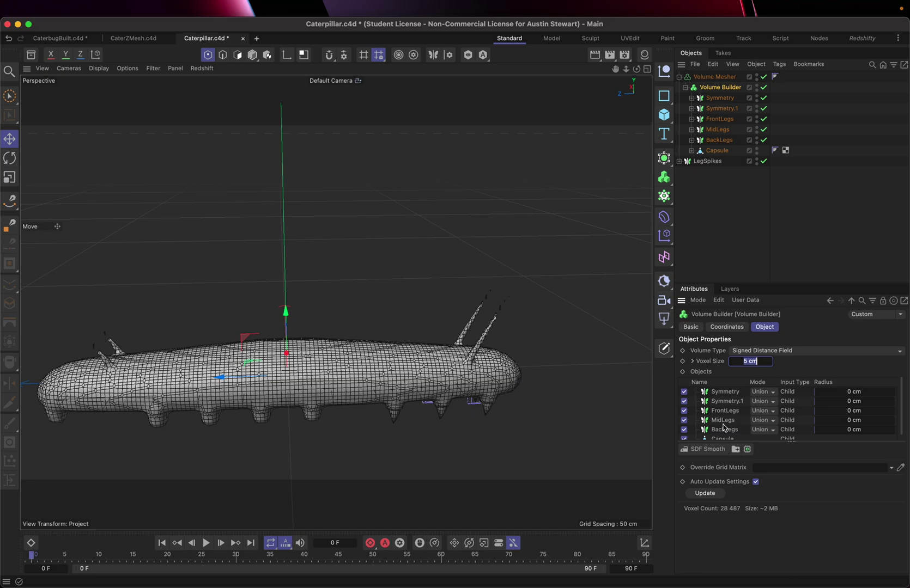
{"action": "type", "text": "2.5"}
{"action": "key", "text": "Return"}
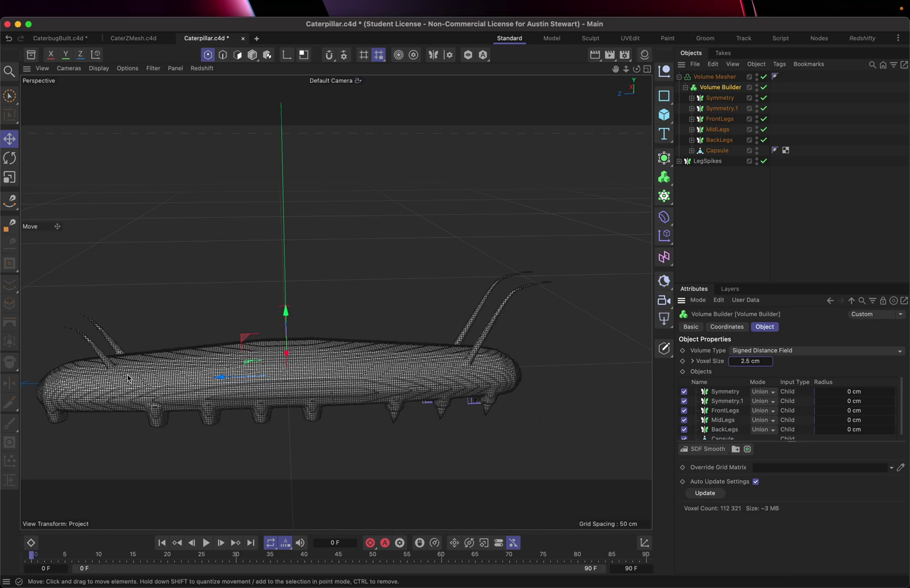
- Check the antennae and leg joints of the mesh and set the Volume Builder's voxel size to 1 cm
{"action": "scroll", "coordinate": [127, 377], "scroll_direction": "up", "scroll_amount": 10}
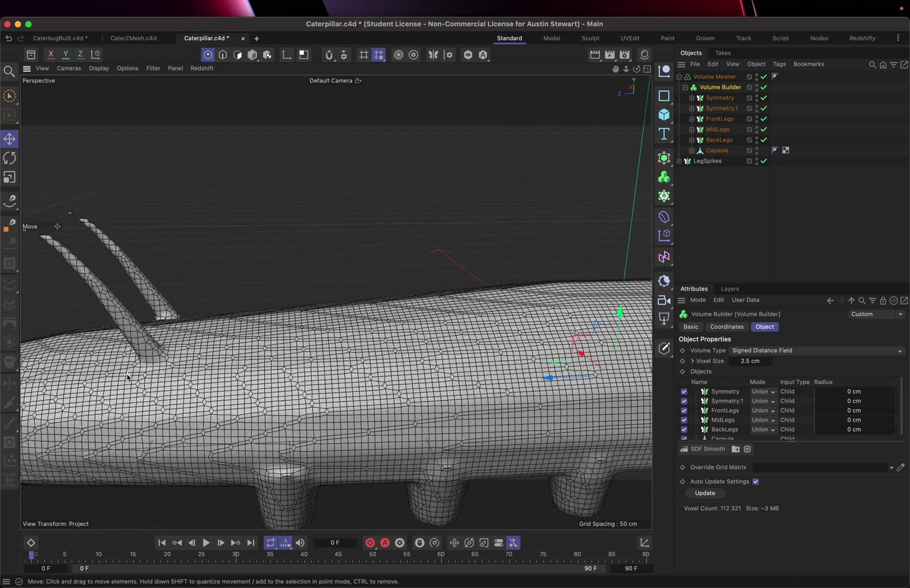
{"action": "scroll", "coordinate": [127, 376], "scroll_direction": "down", "scroll_amount": 8}
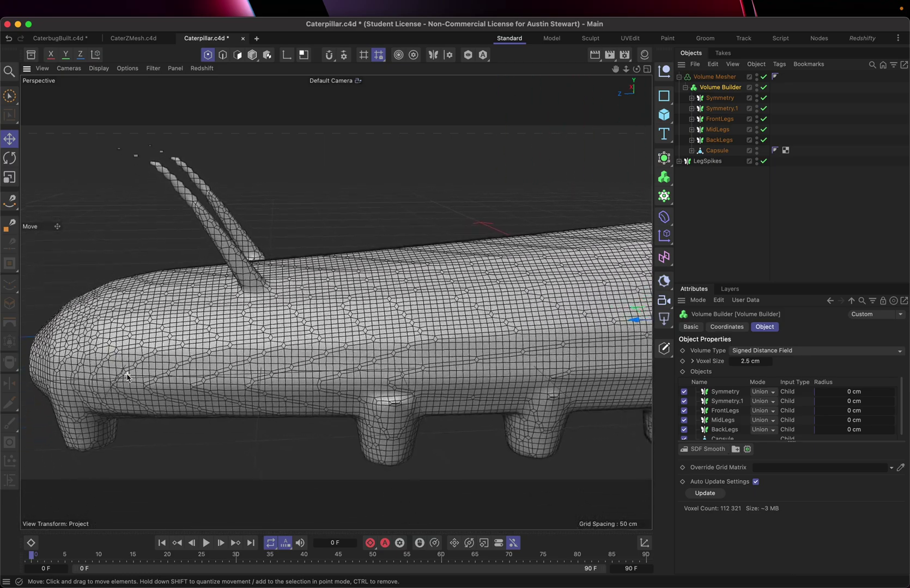
{"action": "left_click_drag", "start_coordinate": [127, 376], "coordinate": [159, 260], "text": "alt"}
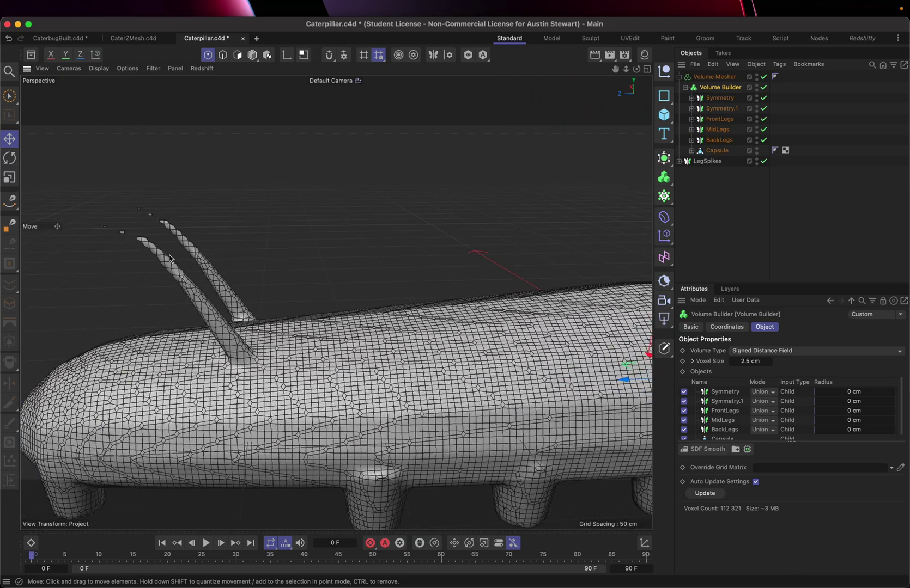
{"action": "scroll", "coordinate": [266, 382], "scroll_direction": "up", "scroll_amount": 6}
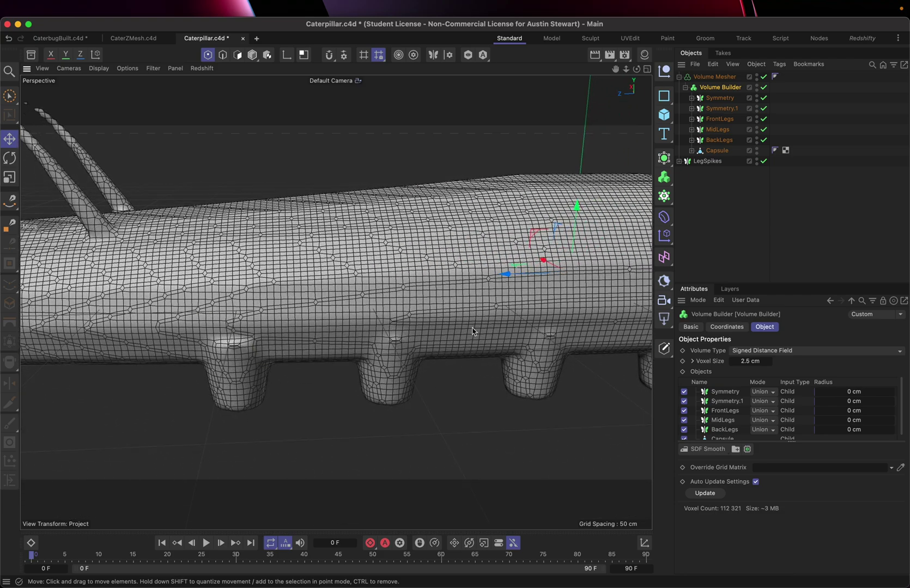
{"action": "middle_click_drag", "start_coordinate": [497, 337], "coordinate": [289, 370], "text": "alt"}
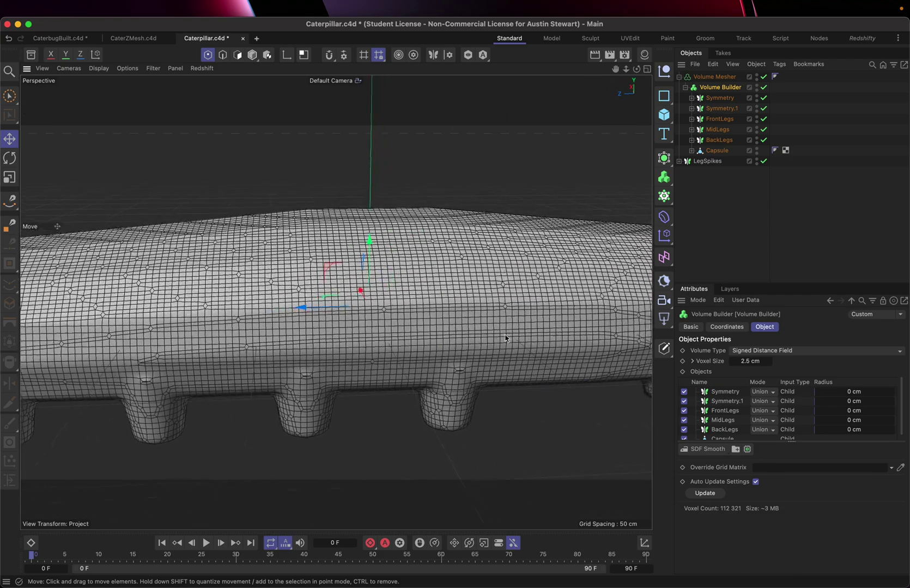
{"action": "left_click_drag", "start_coordinate": [494, 322], "coordinate": [498, 318], "text": "alt"}
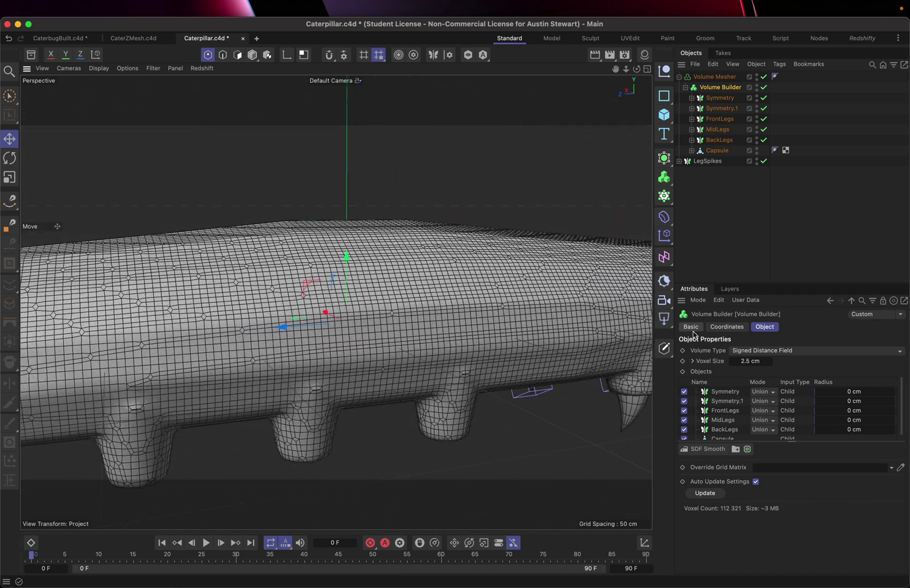
{"action": "left_click", "coordinate": [751, 362]}
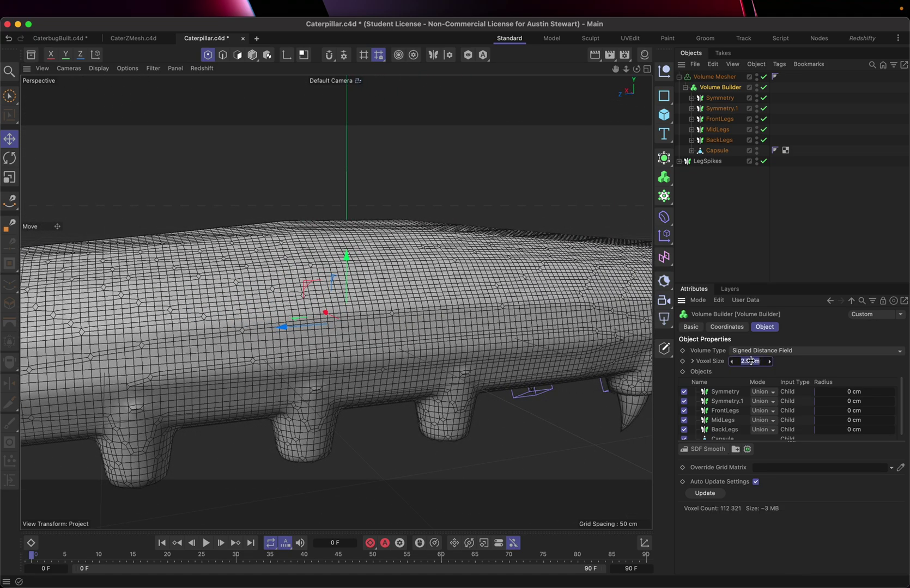
{"action": "key", "text": "BackSpace"}
{"action": "type", "text": "1"}
{"action": "key", "text": "Return"}
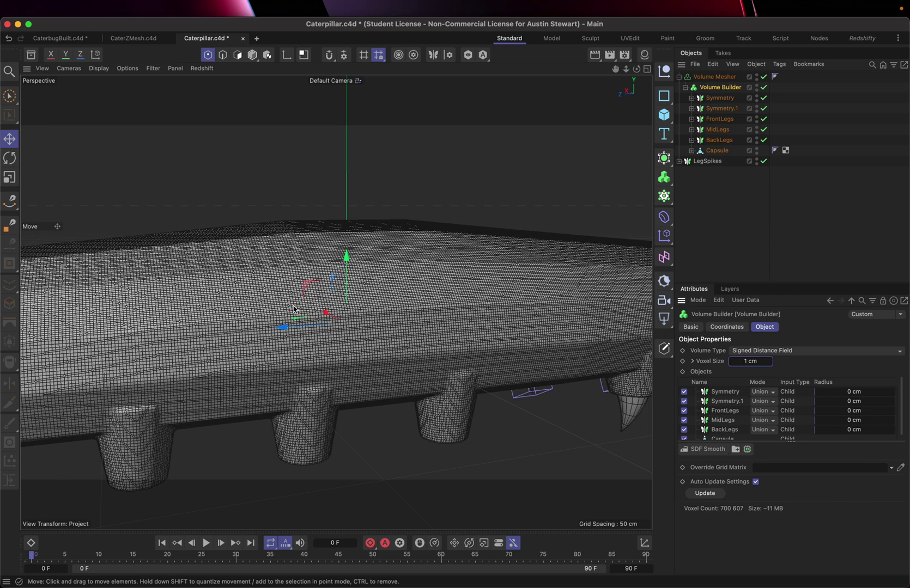
- Inspect the dense mesh around the body and antennae and set the voxel size back to 5 cm
{"action": "left_click_drag", "start_coordinate": [293, 309], "coordinate": [231, 348], "text": "alt"}
{"action": "scroll", "coordinate": [231, 349], "scroll_direction": "down", "scroll_amount": 3}
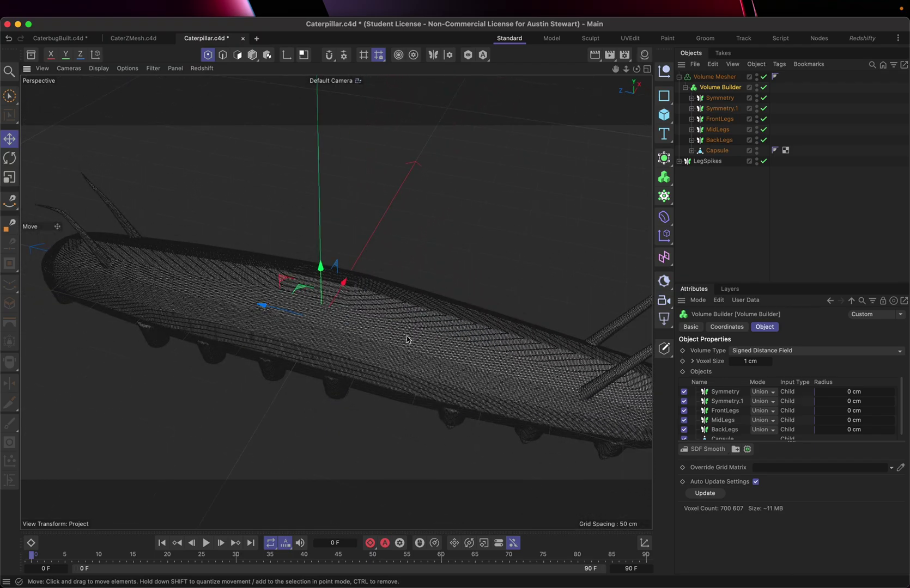
{"action": "scroll", "coordinate": [491, 349], "scroll_direction": "up", "scroll_amount": 5}
{"action": "left_click_drag", "start_coordinate": [491, 349], "coordinate": [347, 441], "text": "alt"}
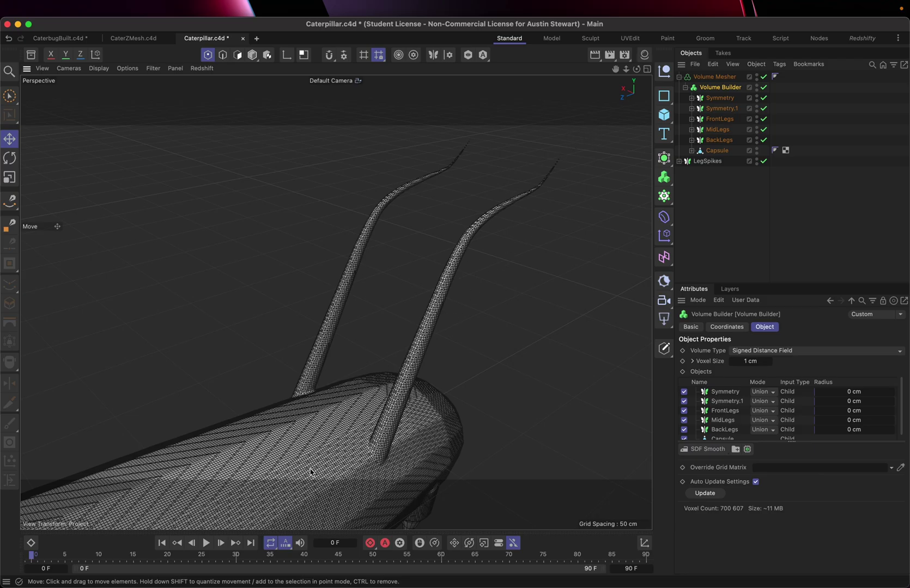
{"action": "scroll", "coordinate": [310, 471], "scroll_direction": "up", "scroll_amount": 6}
{"action": "scroll", "coordinate": [310, 470], "scroll_direction": "down", "scroll_amount": 3}
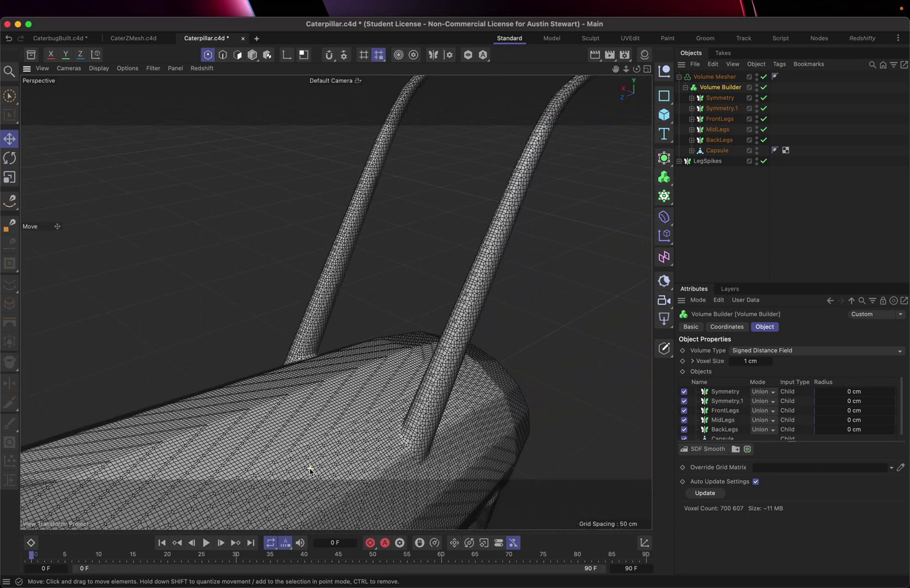
{"action": "left_click", "coordinate": [749, 363]}
{"action": "type", "text": "5"}
{"action": "key", "text": "Return"}
- Examine the coarser mesh from several angles, including the antenna bases, the legs and the underside of the body
{"action": "scroll", "coordinate": [357, 394], "scroll_direction": "up", "scroll_amount": 5}
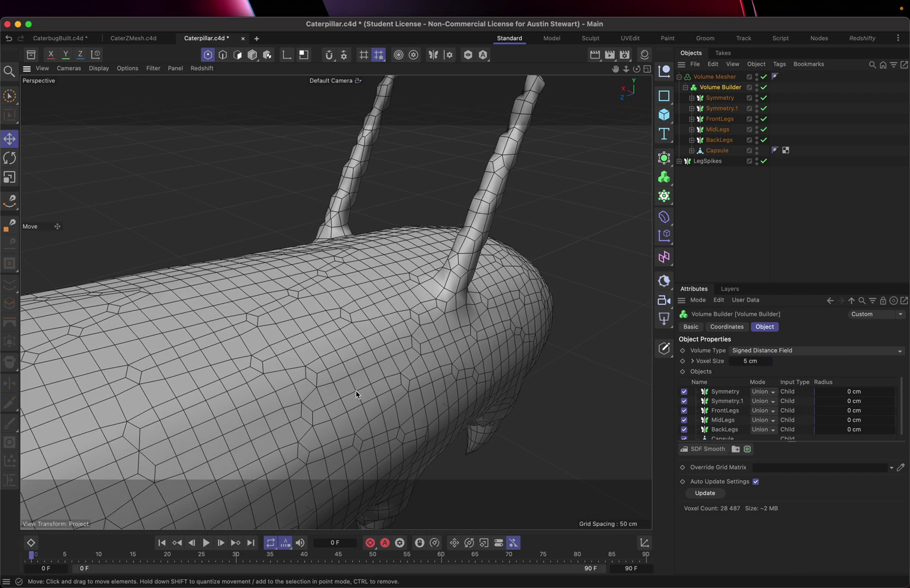
{"action": "scroll", "coordinate": [357, 395], "scroll_direction": "down", "scroll_amount": 5}
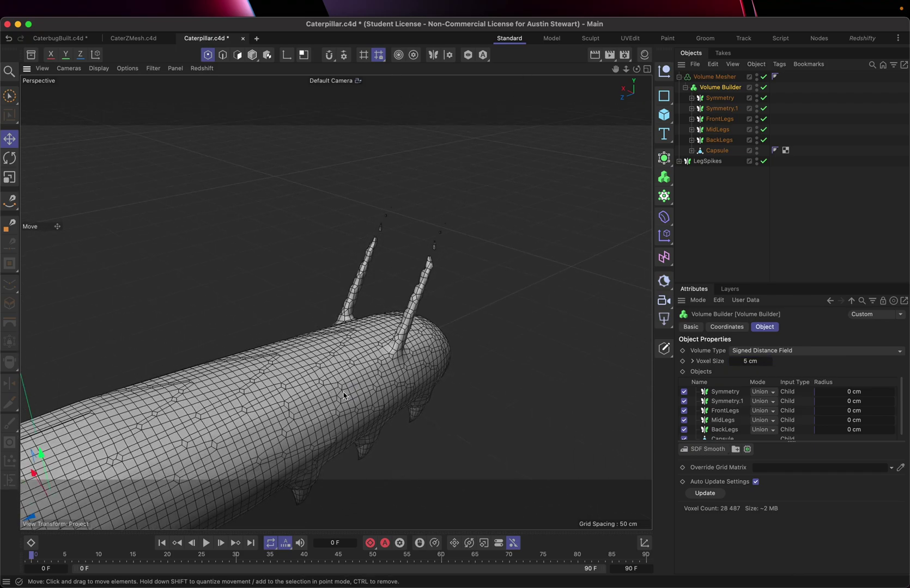
{"action": "left_click_drag", "start_coordinate": [344, 396], "coordinate": [315, 280], "text": "alt"}
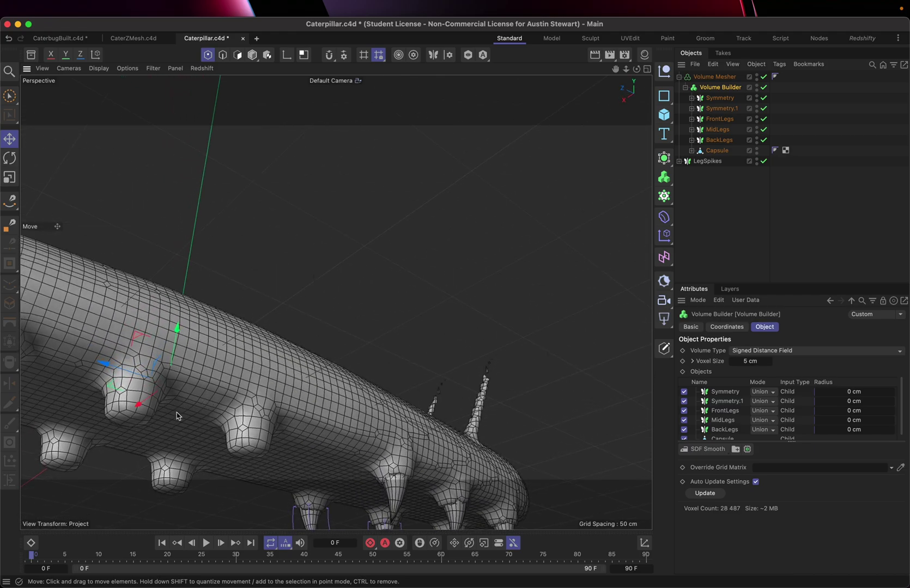
{"action": "left_click_drag", "start_coordinate": [308, 449], "coordinate": [252, 373], "text": "alt"}
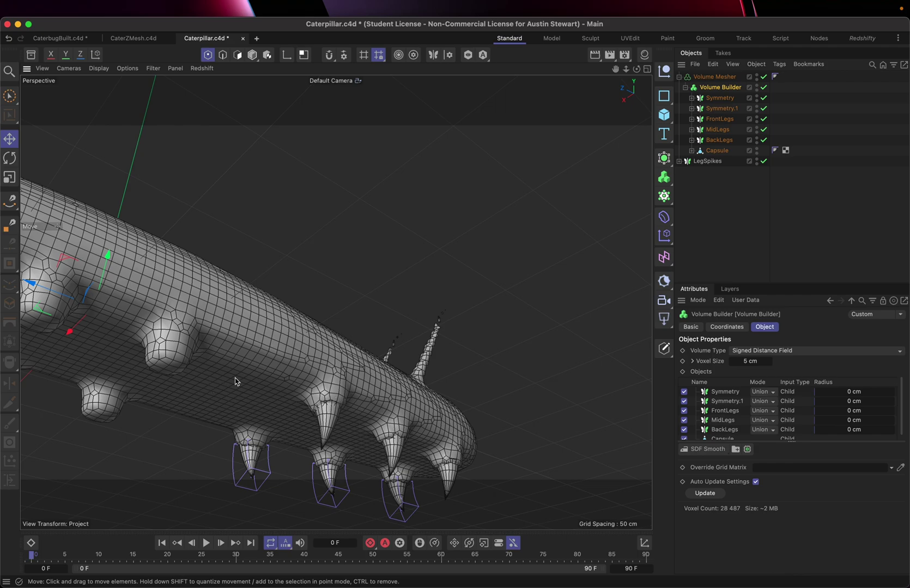
{"action": "middle_click_drag", "start_coordinate": [220, 405], "coordinate": [570, 488], "text": "alt"}
{"action": "scroll", "coordinate": [469, 476], "scroll_direction": "down", "scroll_amount": 5}
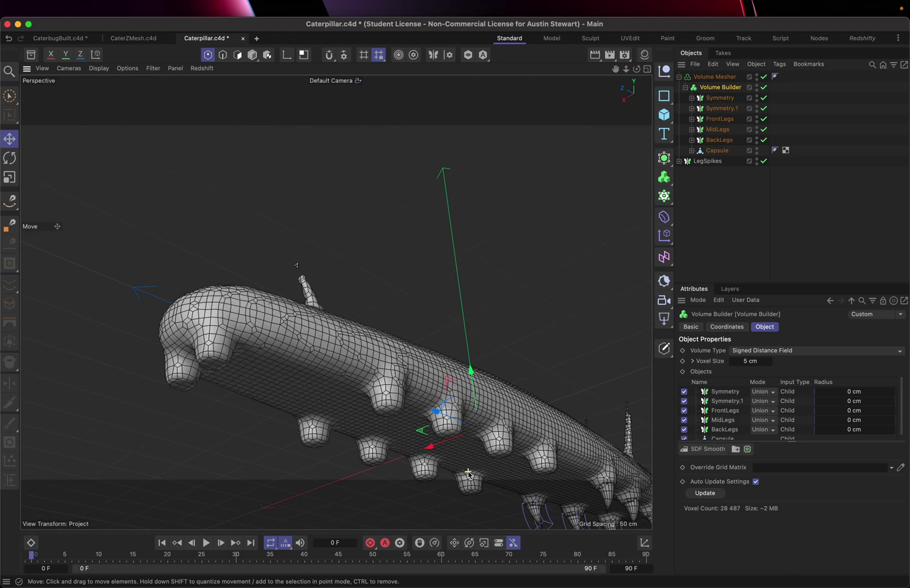
{"action": "scroll", "coordinate": [468, 475], "scroll_direction": "up", "scroll_amount": 3}
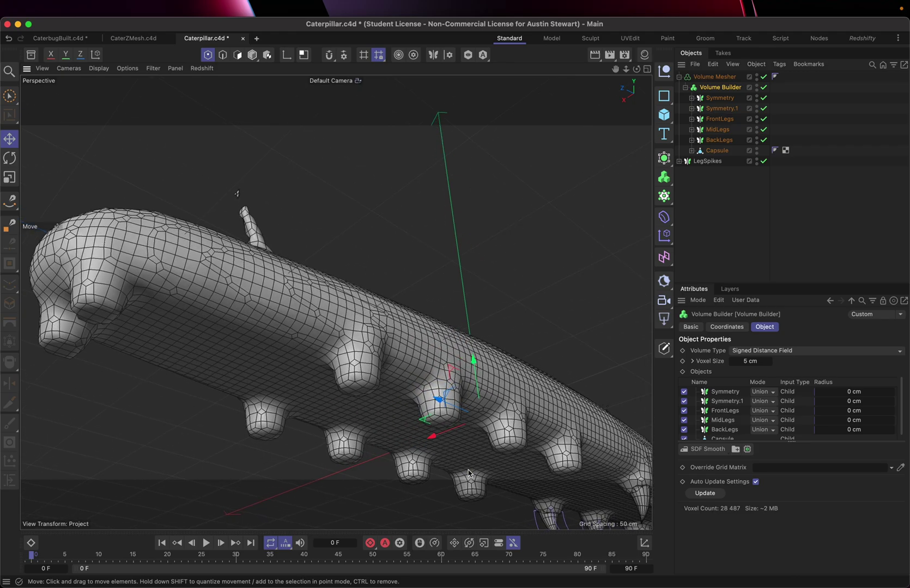
{"action": "left_click_drag", "start_coordinate": [462, 442], "coordinate": [132, 528], "text": "alt"}
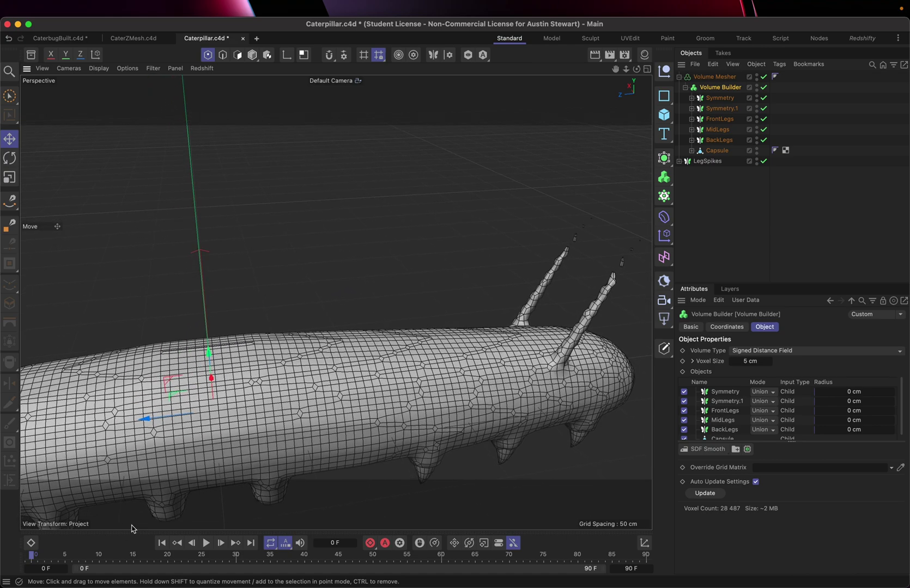
- Add an SDF Smooth filter to the Volume Builder and lower its strength to 0%
{"action": "left_click", "coordinate": [707, 450]}
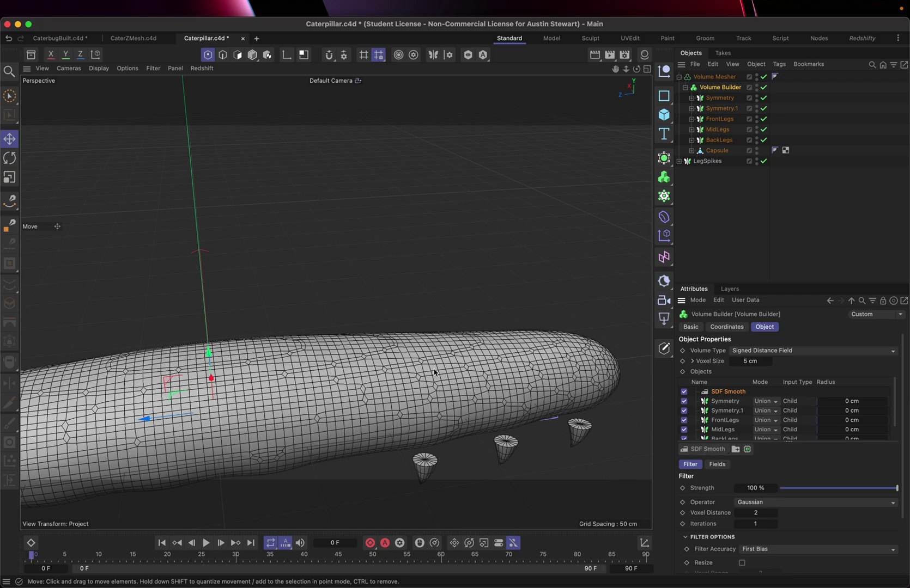
{"action": "scroll", "coordinate": [436, 370], "scroll_direction": "down", "scroll_amount": 5}
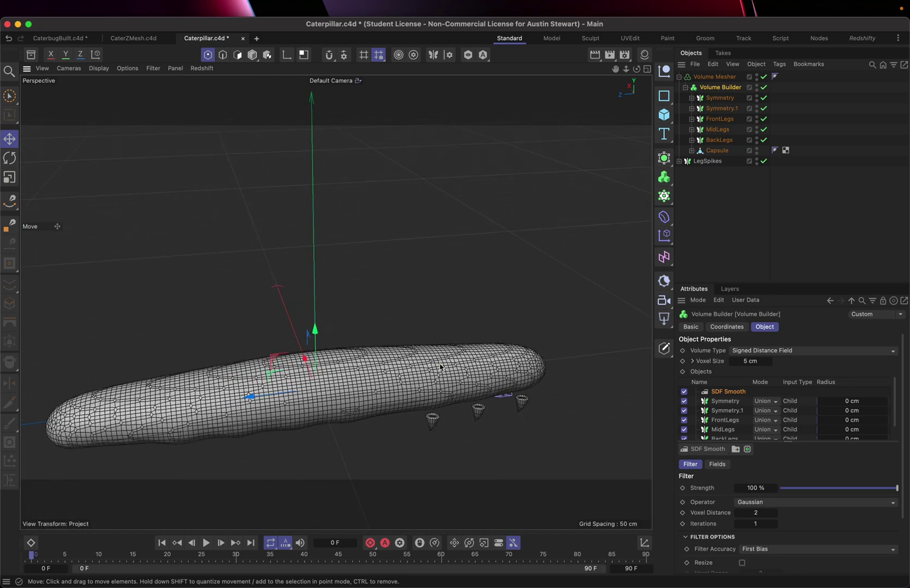
{"action": "left_click_drag", "start_coordinate": [440, 368], "coordinate": [433, 296], "text": "alt"}
{"action": "scroll", "coordinate": [412, 330], "scroll_direction": "up", "scroll_amount": 5}
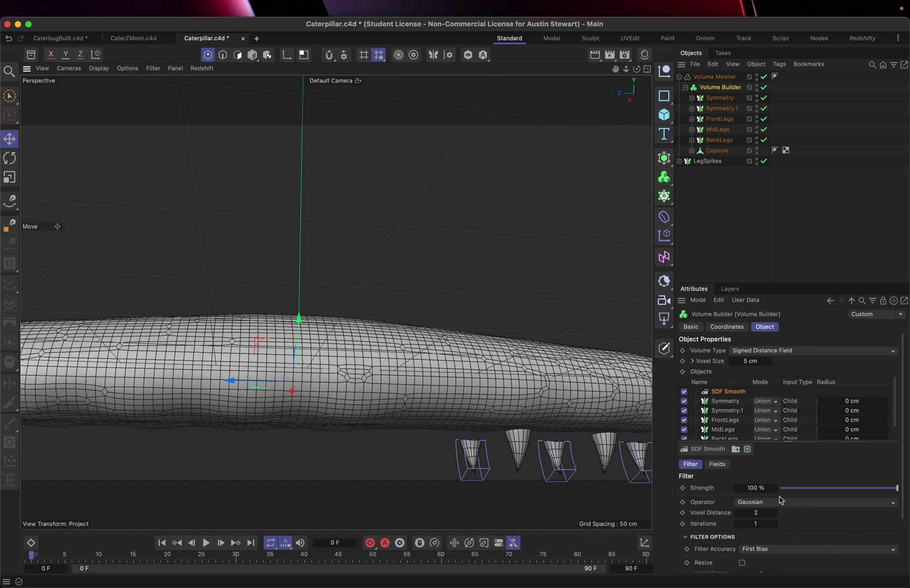
{"action": "left_click_drag", "start_coordinate": [897, 490], "coordinate": [771, 495]}
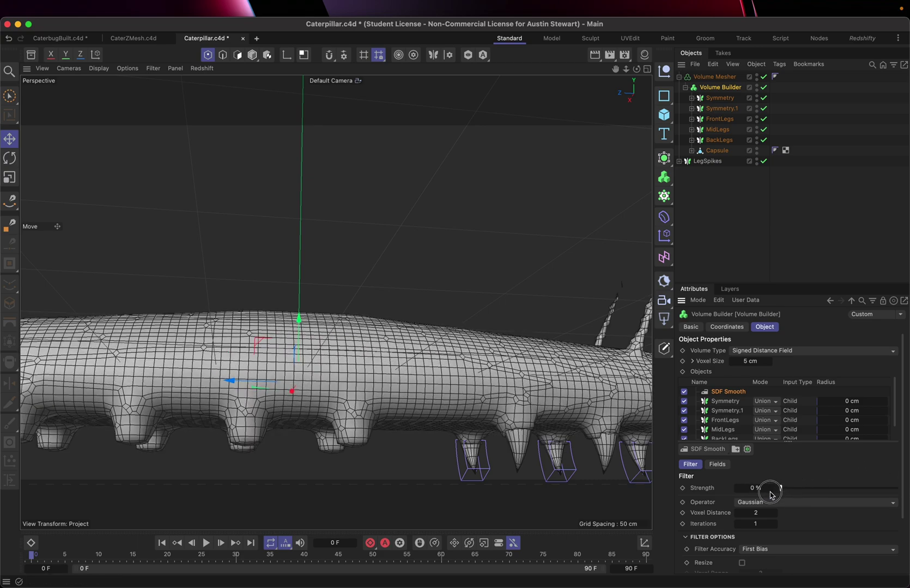
- Refine the Volume Builder's voxel size to 2.5 cm with the SDF Smooth filter in place
{"action": "left_click", "coordinate": [747, 362]}
{"action": "type", "text": "2.5"}
{"action": "key", "text": "Return"}
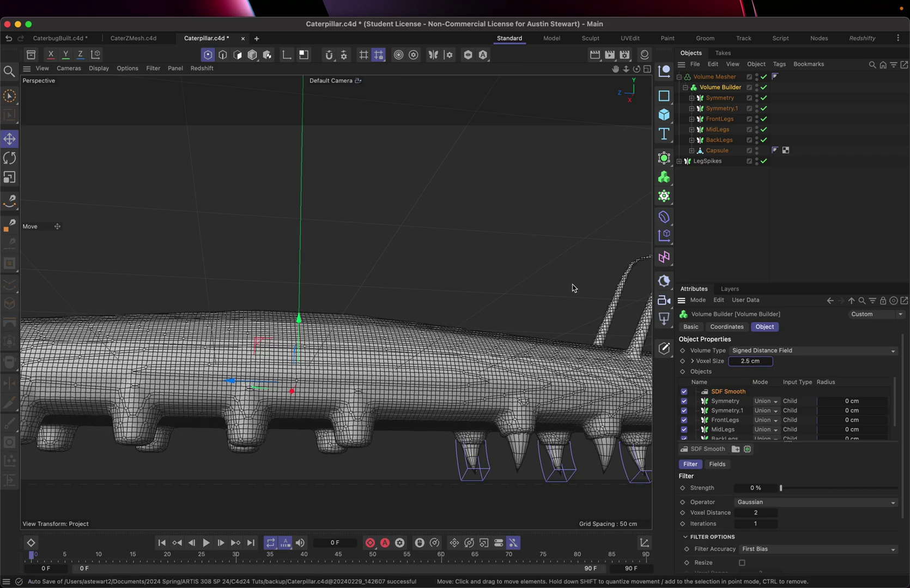
- Raise the SDF Smooth filter's strength to 21%
{"action": "middle_click_drag", "start_coordinate": [553, 305], "coordinate": [489, 313], "text": "alt"}
{"action": "middle_click_drag", "start_coordinate": [627, 272], "coordinate": [593, 272], "text": "alt"}
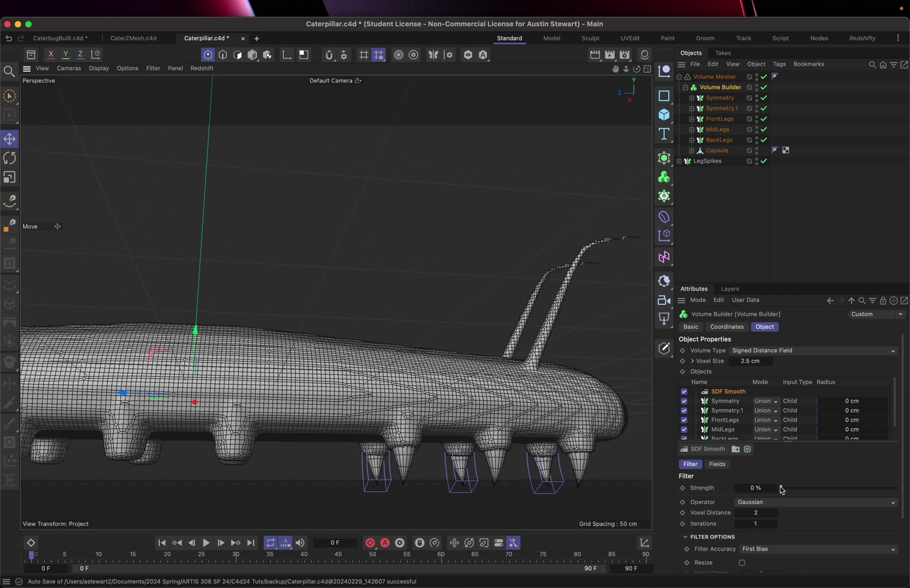
{"action": "left_click_drag", "start_coordinate": [782, 490], "coordinate": [804, 488]}
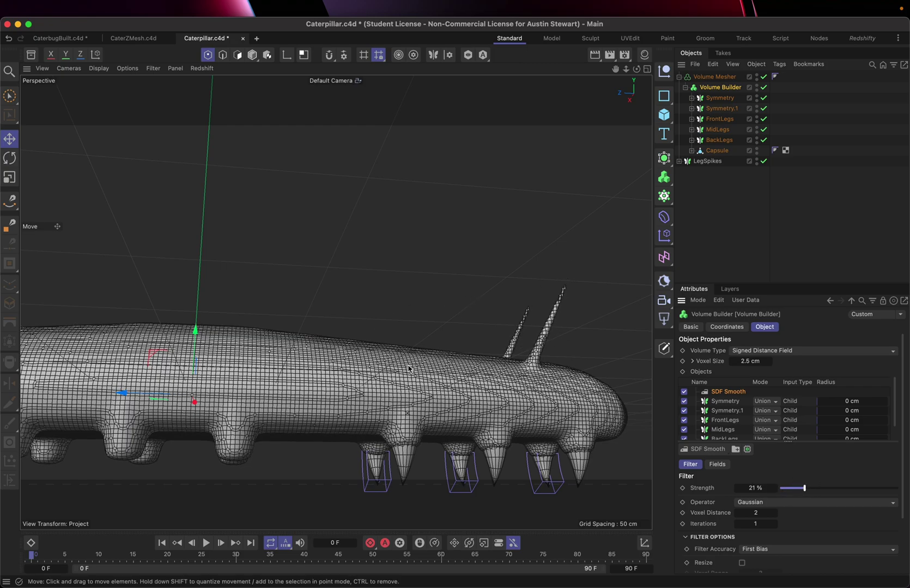
- Add an SDF Dilate and Erode filter above the SDF Smooth layer in the Volume Builder
{"action": "left_click_drag", "start_coordinate": [409, 368], "coordinate": [362, 398], "text": "alt"}
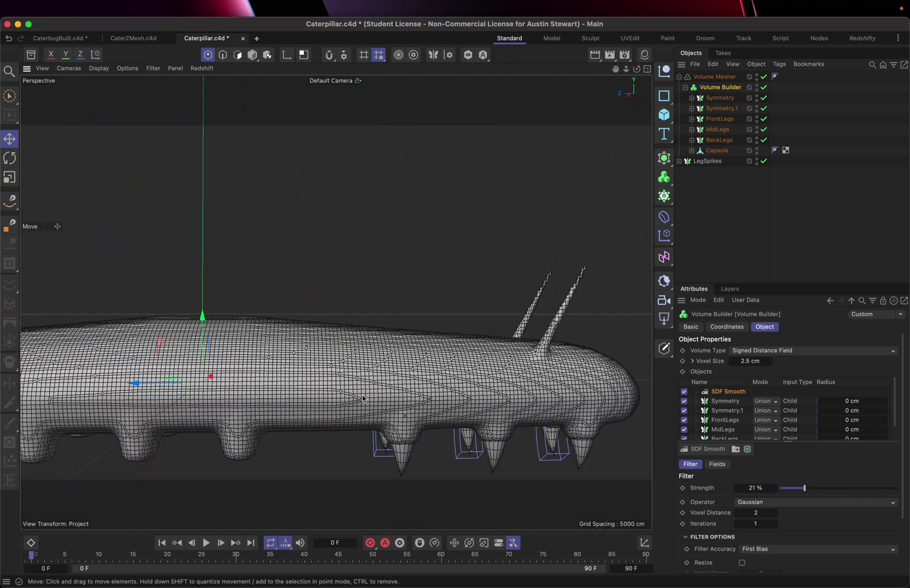
{"action": "left_click", "coordinate": [697, 449]}
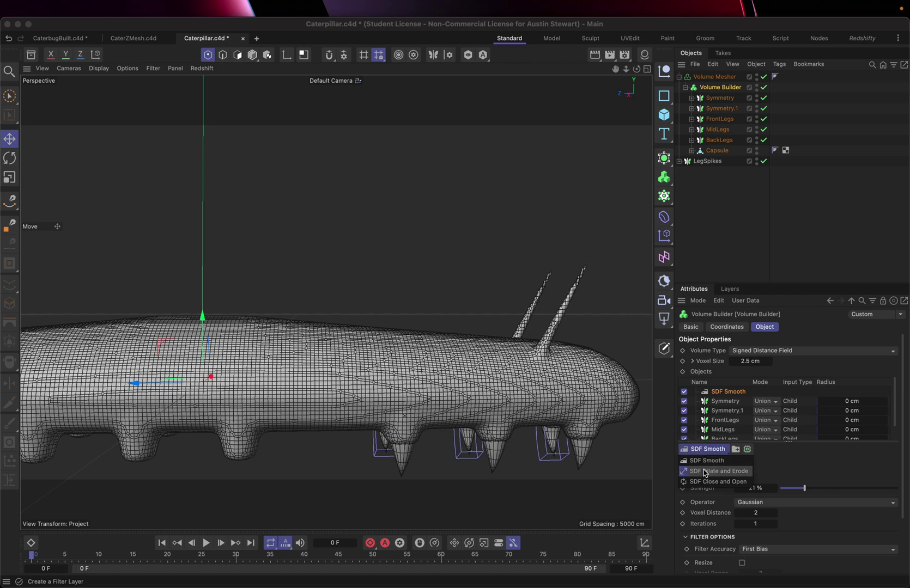
{"action": "left_click", "coordinate": [704, 471]}
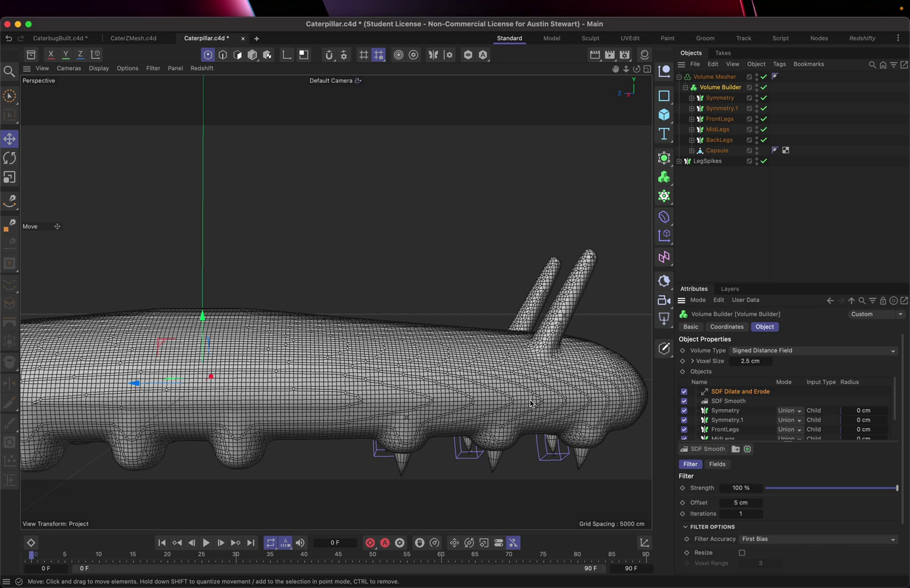
- Try 3 iterations for the SDF Dilate and Erode filter and return it to 1 iteration at 100% strength
{"action": "key", "text": "h"}
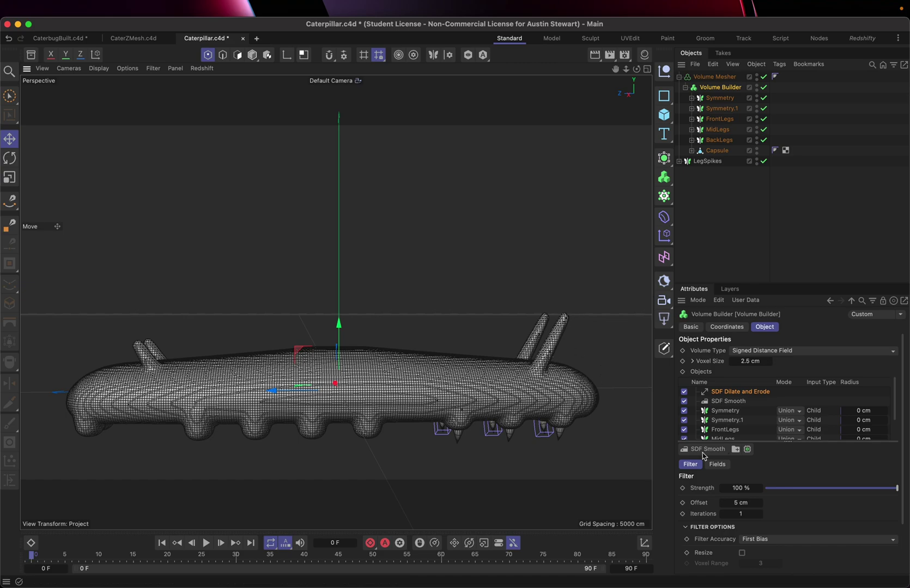
{"action": "left_click", "coordinate": [761, 515]}
{"action": "left_click", "coordinate": [760, 516]}
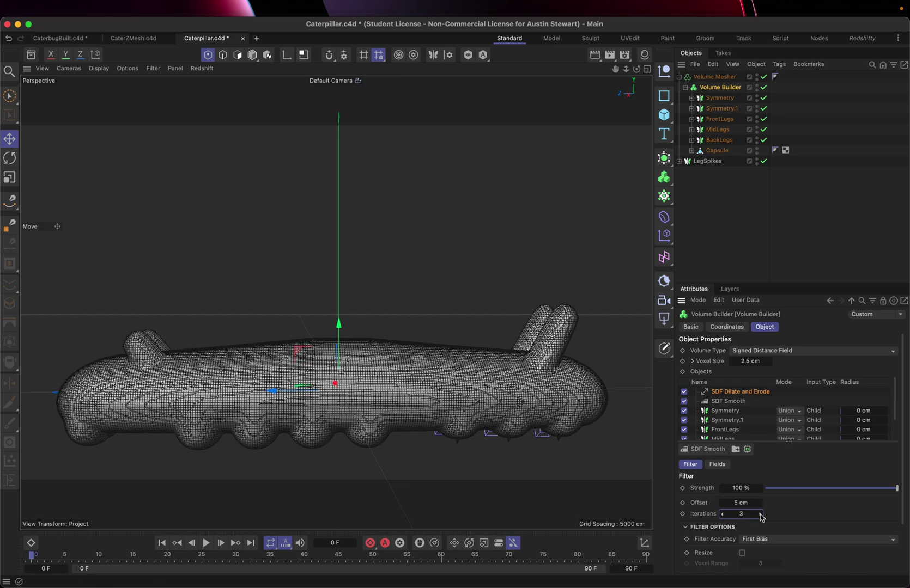
{"action": "double_click", "coordinate": [761, 517]}
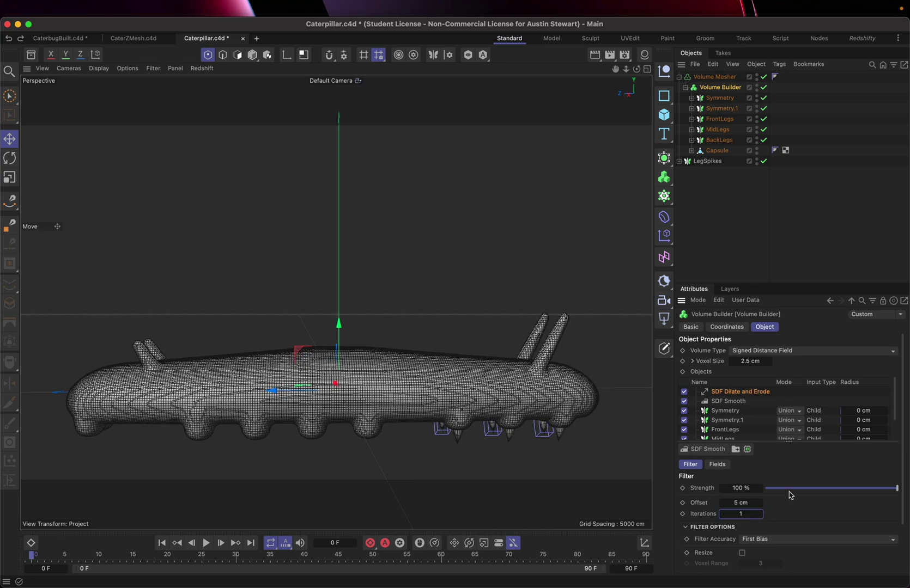
{"action": "mouse_move", "coordinate": [896, 488]}
{"action": "left_mouse_down"}
{"action": "mouse_move", "coordinate": [823, 485]}
{"action": "mouse_move", "coordinate": [764, 467]}
{"action": "mouse_move", "coordinate": [849, 462]}
{"action": "mouse_move", "coordinate": [901, 488]}
{"action": "left_mouse_up"}
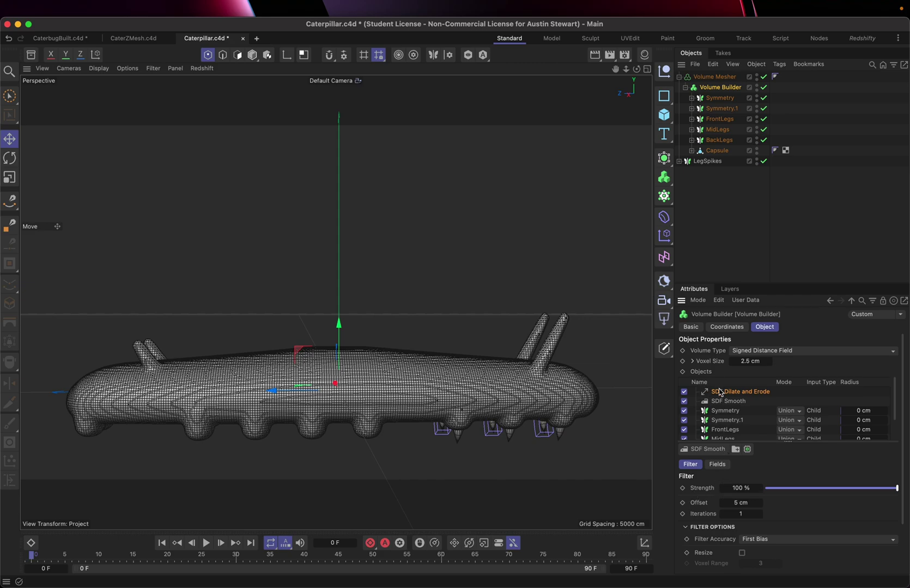
- Disable the SDF Smooth layer in the Volume Builder's object list
{"action": "left_click", "coordinate": [684, 402]}
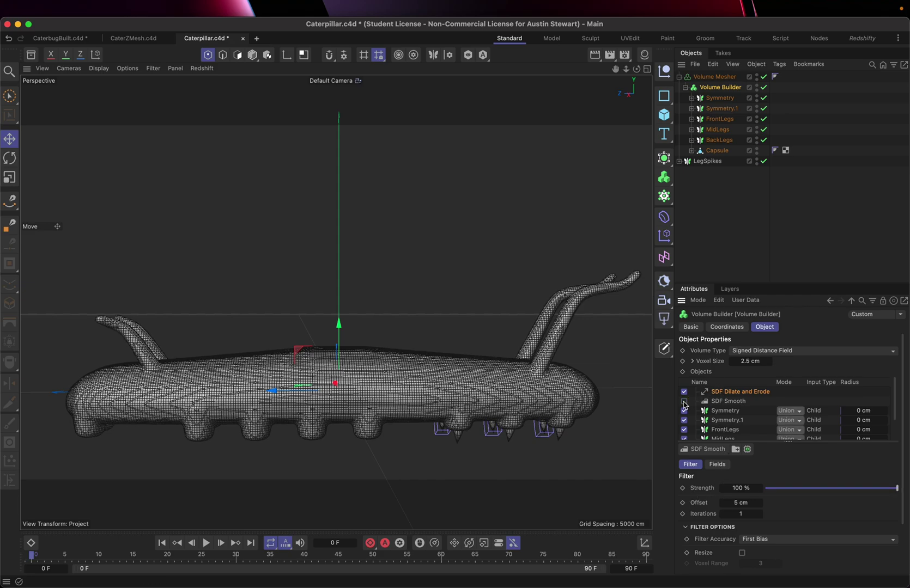
- Delete the disabled SDF Smooth layer from the Volume Builder's object list
{"action": "middle_click_drag", "start_coordinate": [492, 348], "coordinate": [443, 336], "text": "alt"}
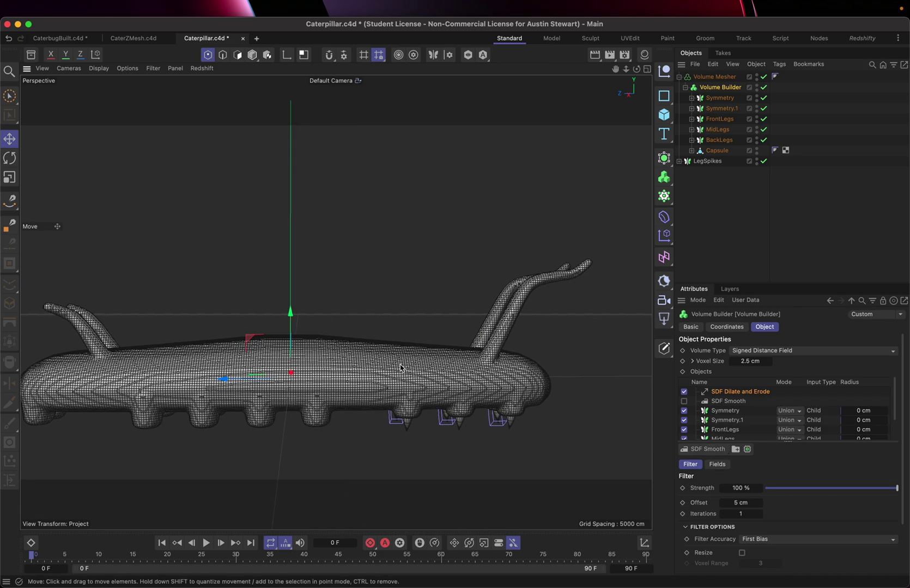
{"action": "left_click_drag", "start_coordinate": [372, 358], "coordinate": [332, 353], "text": "alt"}
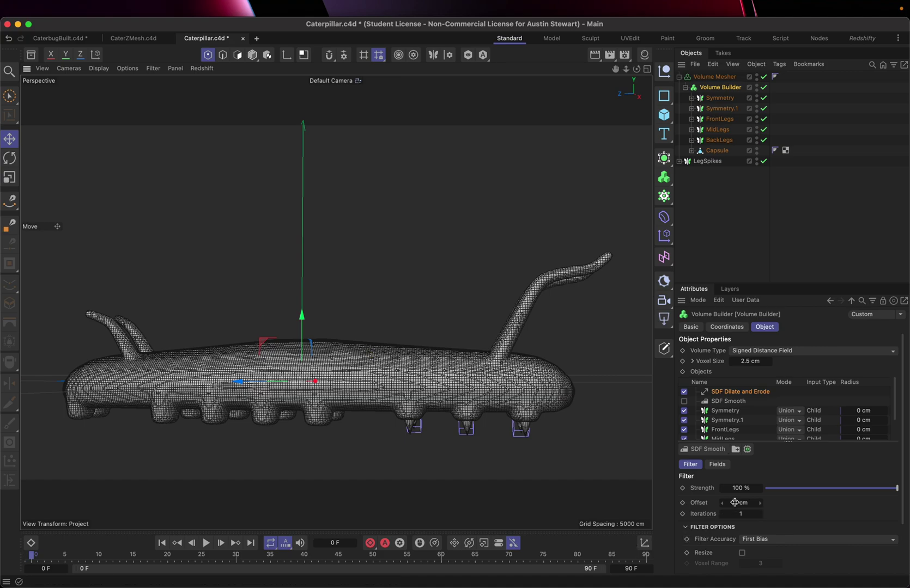
{"action": "left_click", "coordinate": [733, 414]}
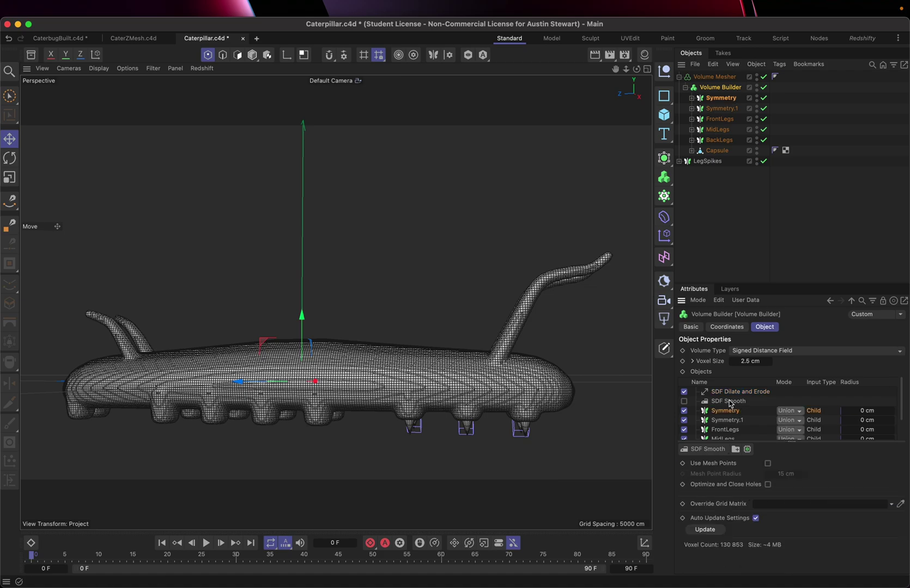
{"action": "left_click", "coordinate": [731, 402]}
{"action": "left_click_drag", "start_coordinate": [730, 404], "coordinate": [725, 391]}
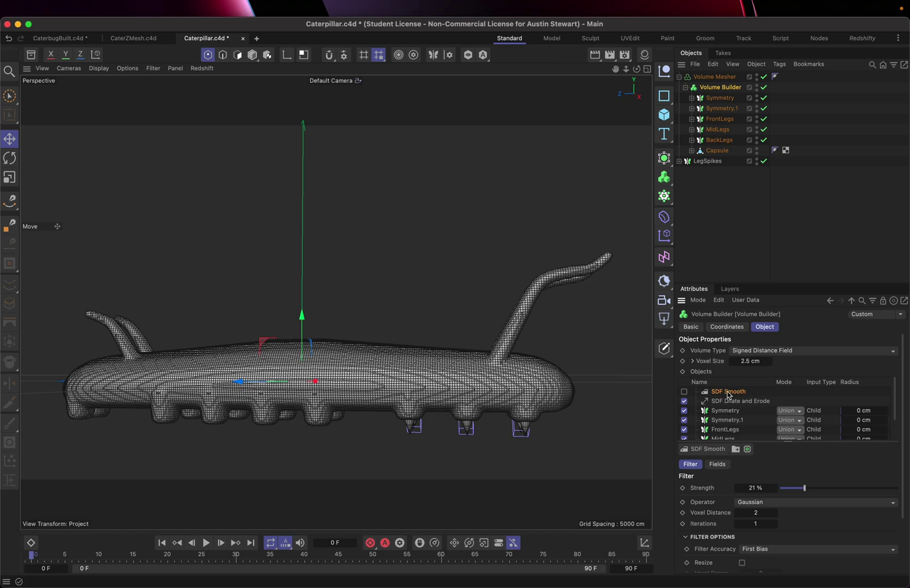
{"action": "key", "text": "Delete"}
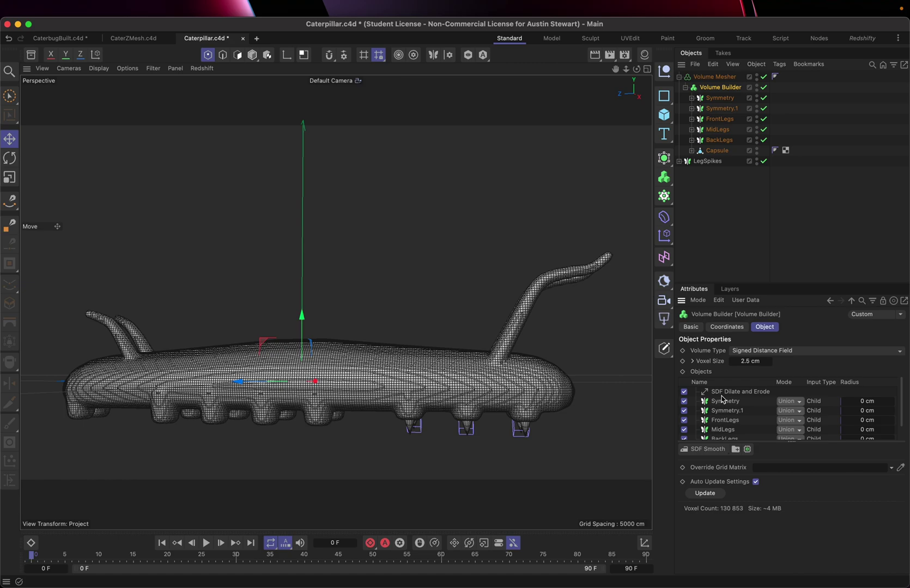
- Create a new folder in the Volume Builder's object list and move SDF Dilate and Erode, Symmetry and Symmetry.1 into it
{"action": "left_click", "coordinate": [735, 450]}
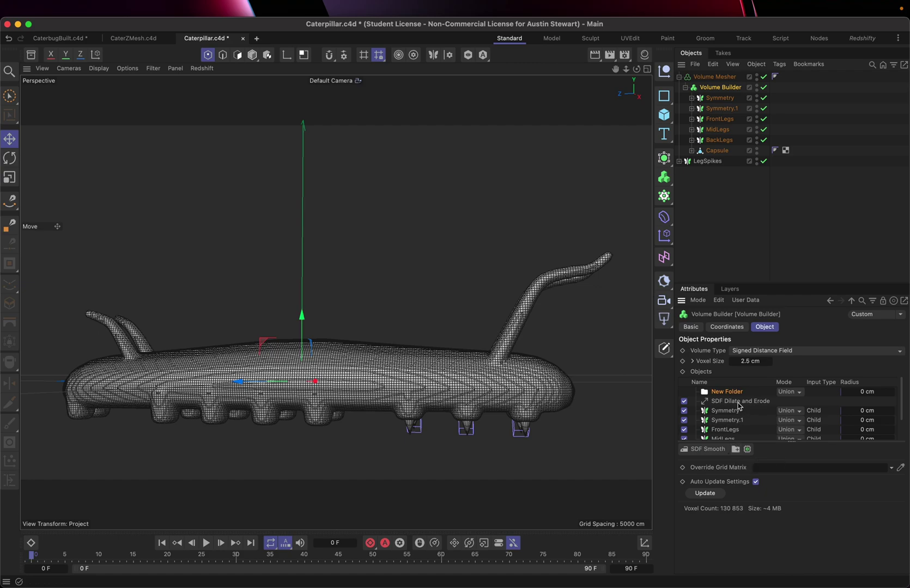
{"action": "left_click", "coordinate": [738, 401]}
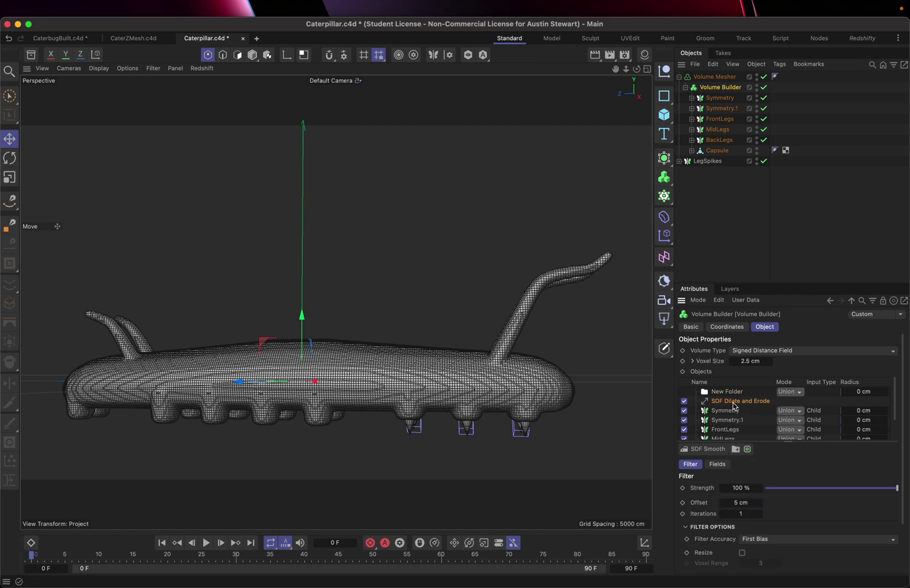
{"action": "left_click", "coordinate": [731, 412]}
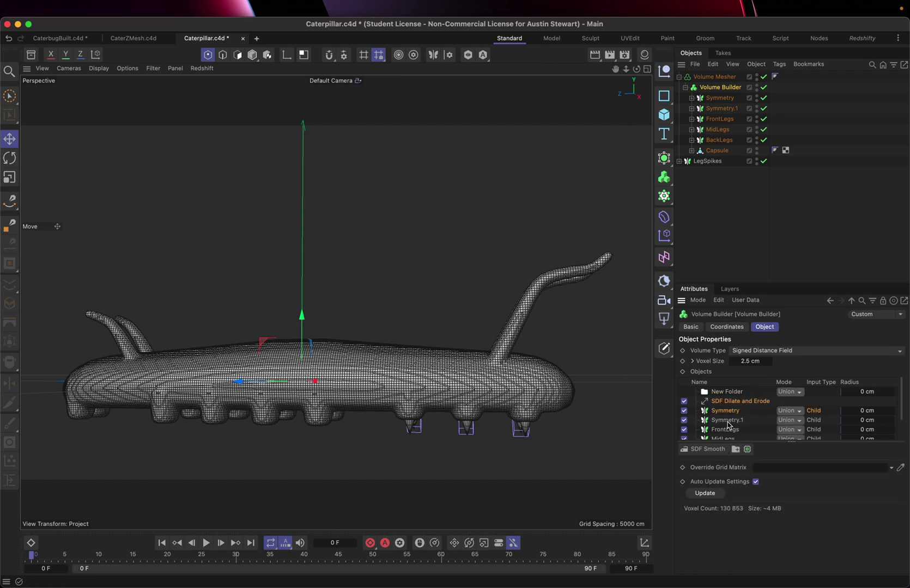
{"action": "left_click", "coordinate": [727, 422], "text": "shift"}
{"action": "left_click_drag", "start_coordinate": [725, 405], "coordinate": [726, 394]}
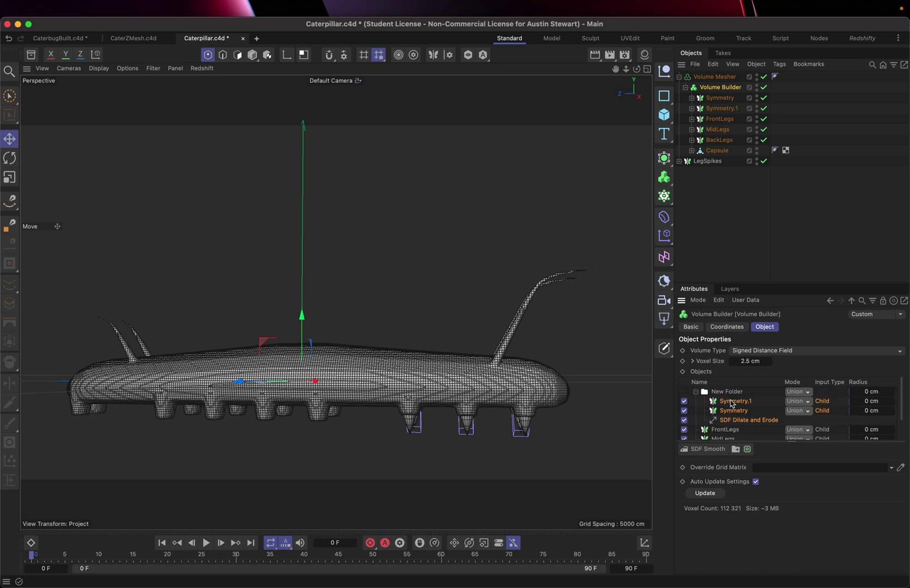
- Move the SDF Dilate and Erode filter above Symmetry.1 and Symmetry inside the new folder
{"action": "left_click", "coordinate": [731, 421]}
{"action": "left_click", "coordinate": [733, 402]}
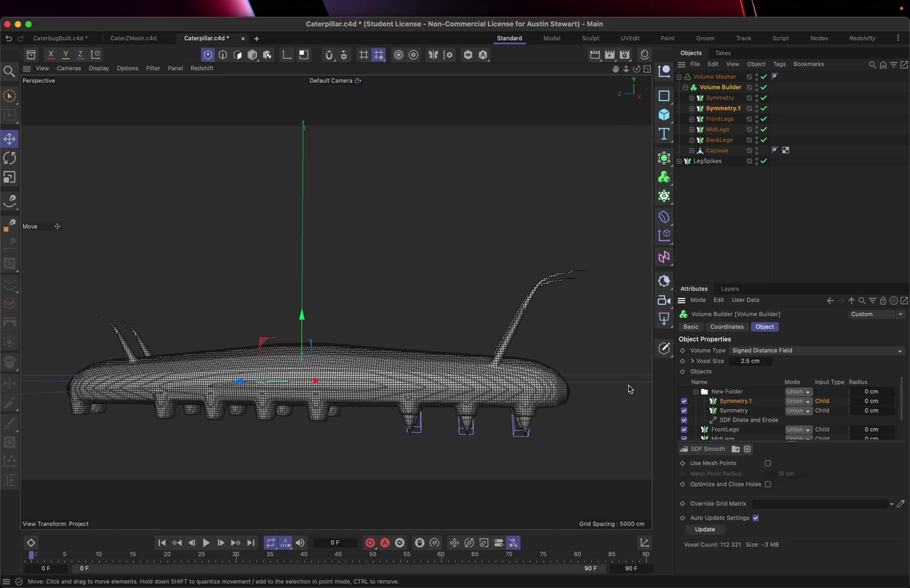
{"action": "left_click", "coordinate": [734, 423]}
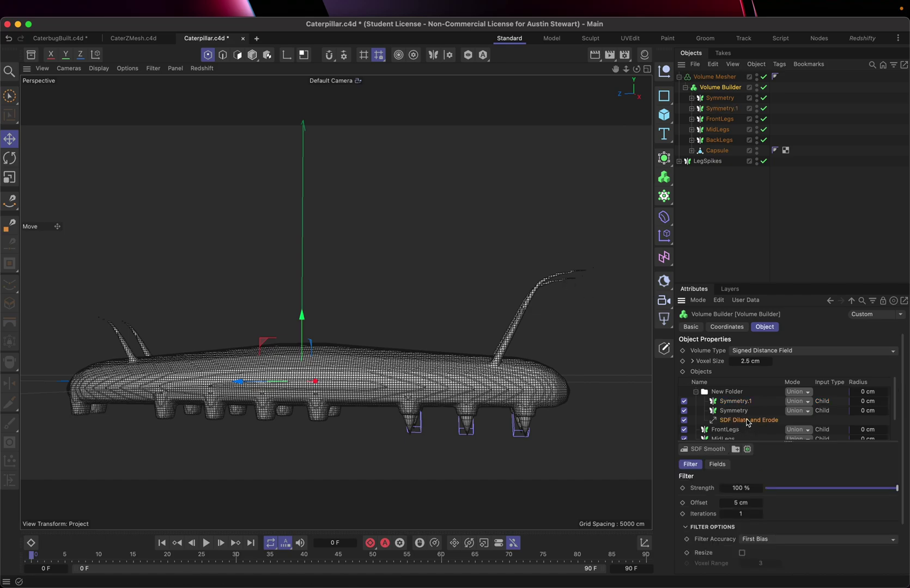
{"action": "left_click_drag", "start_coordinate": [748, 423], "coordinate": [750, 401]}
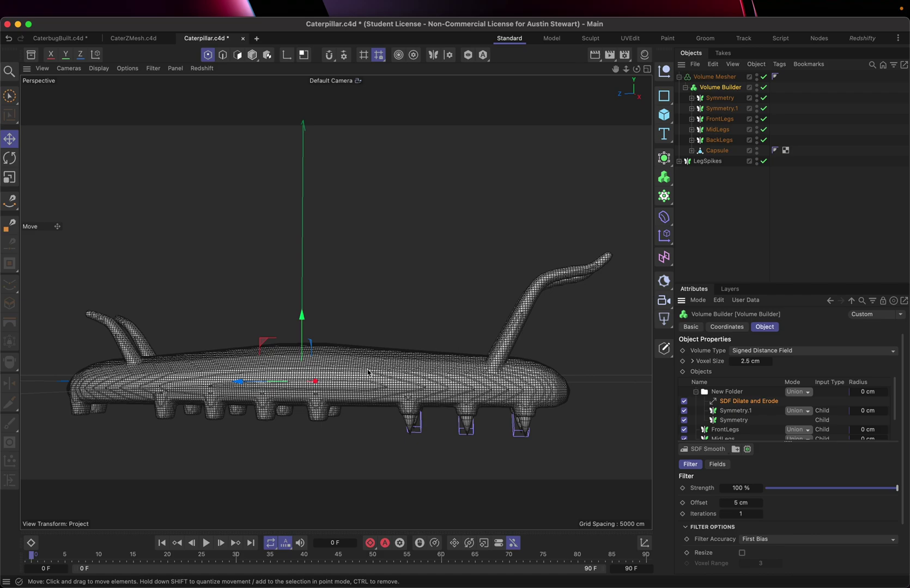
- Add an SDF Smooth filter directly above FrontLegs, outside the folder, and set its strength to 25%
{"action": "scroll", "coordinate": [755, 424], "scroll_direction": "down", "scroll_amount": 2}
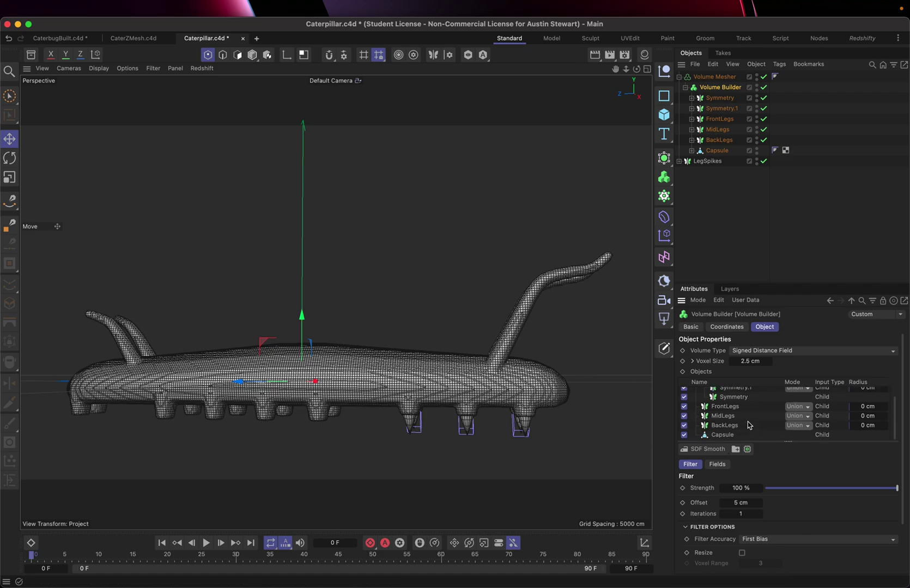
{"action": "left_click", "coordinate": [731, 407]}
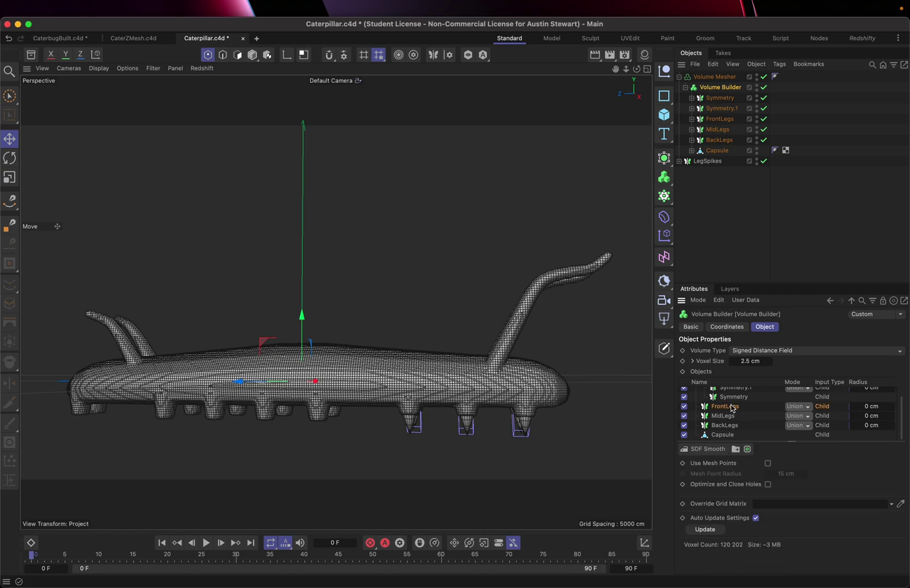
{"action": "scroll", "coordinate": [721, 428], "scroll_direction": "up", "scroll_amount": 2}
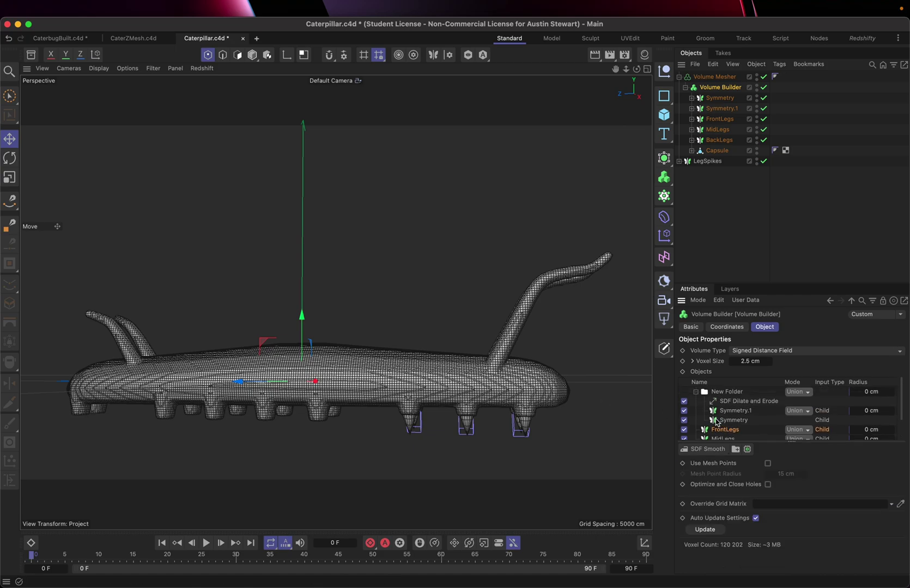
{"action": "left_click", "coordinate": [720, 452]}
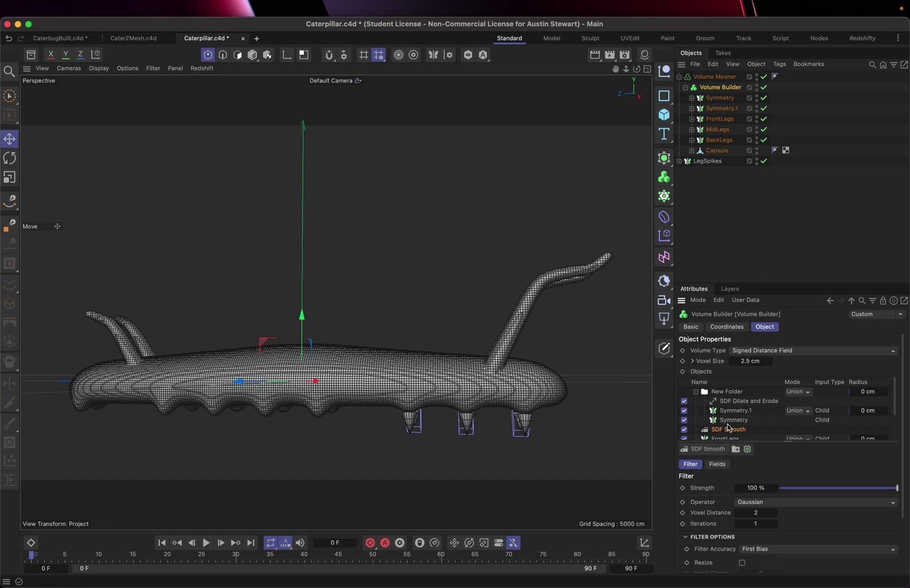
{"action": "scroll", "coordinate": [729, 427], "scroll_direction": "down", "scroll_amount": 2}
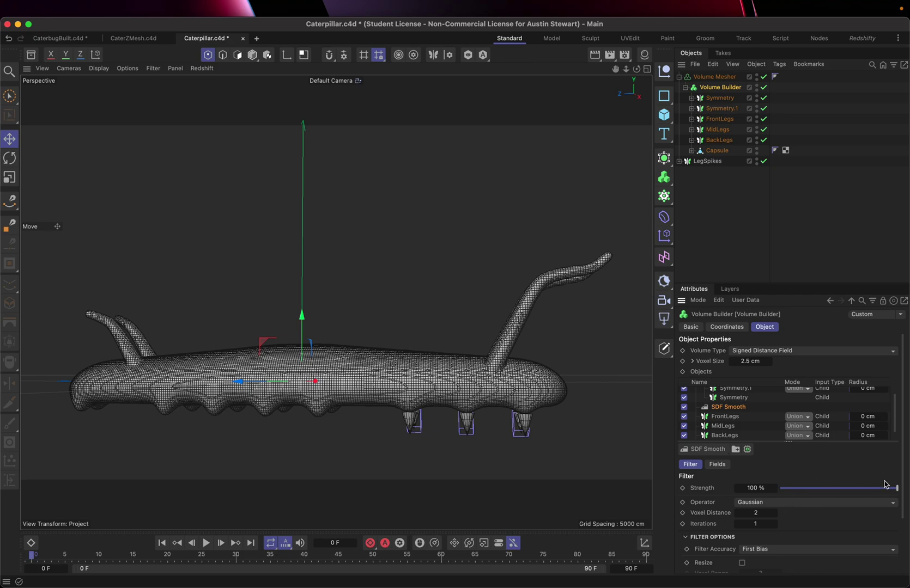
{"action": "left_click_drag", "start_coordinate": [896, 488], "coordinate": [810, 486]}
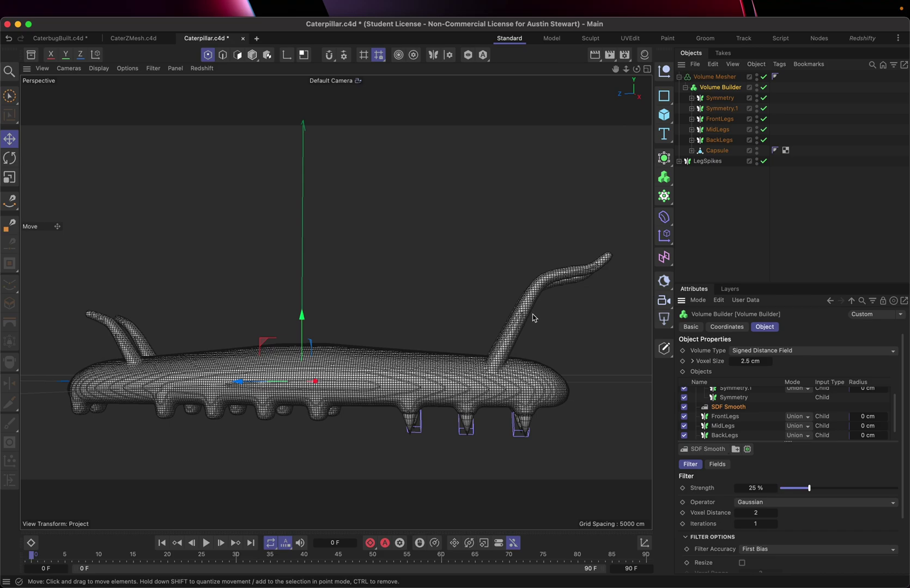
- Set the offset of the folder's SDF Dilate and Erode filter to 2.5 cm
{"action": "scroll", "coordinate": [701, 423], "scroll_direction": "up", "scroll_amount": 3}
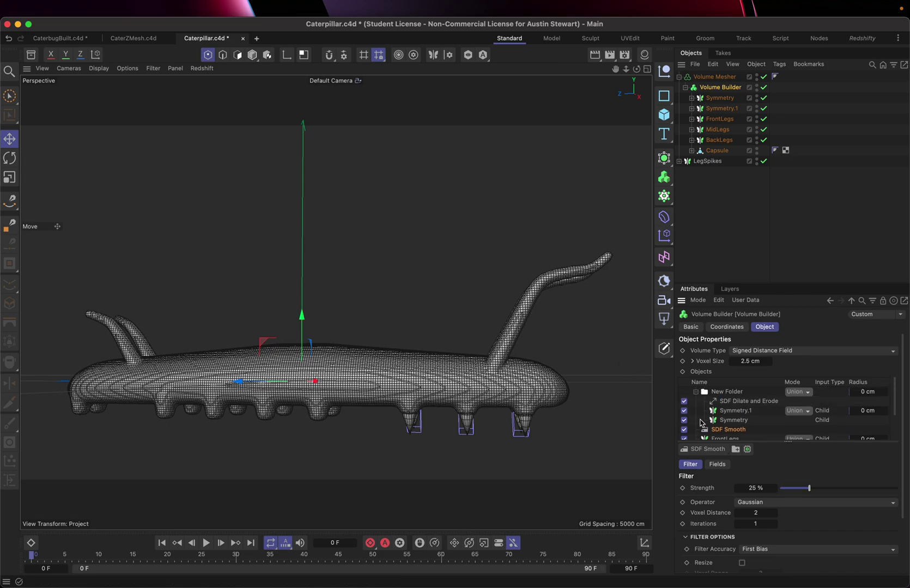
{"action": "left_click", "coordinate": [740, 402]}
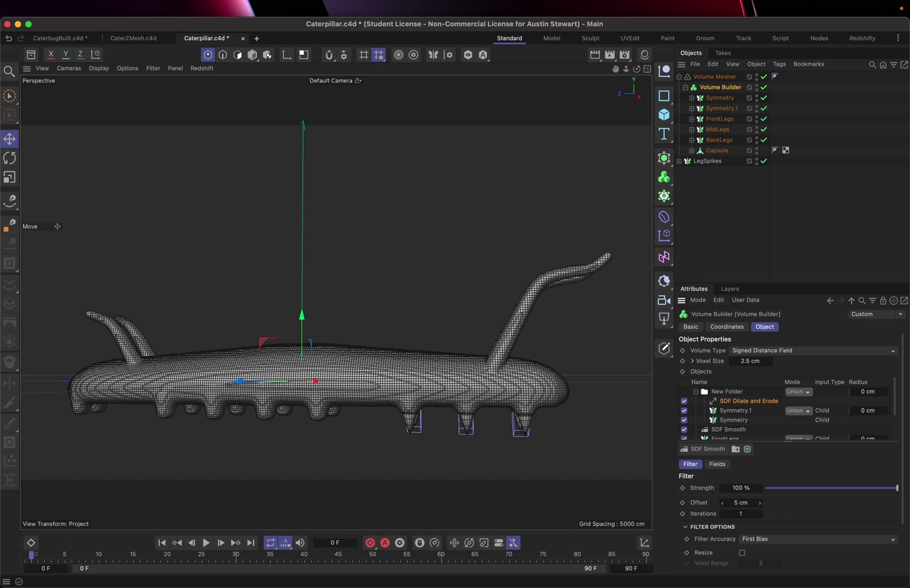
{"action": "left_click", "coordinate": [738, 503]}
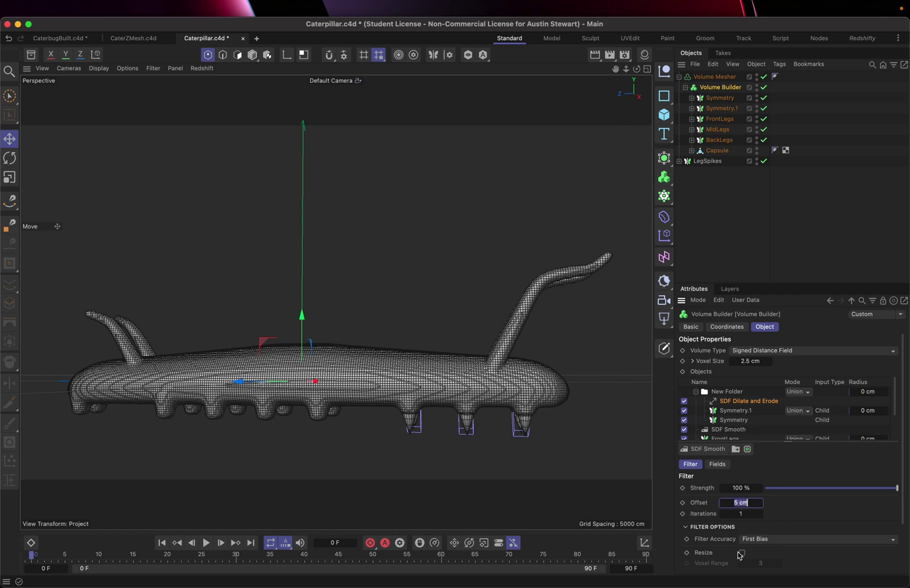
{"action": "type", "text": "2.5"}
{"action": "key", "text": "Return"}
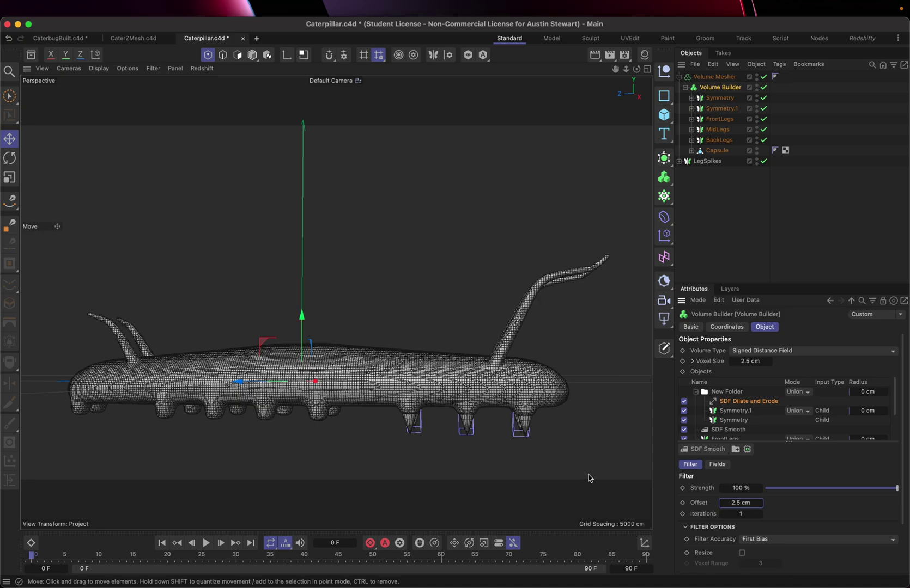
- Check the antennae mesh up close and lower the SDF Dilate and Erode filter's strength to 74%
{"action": "left_click_drag", "start_coordinate": [534, 339], "coordinate": [367, 301], "text": "alt"}
{"action": "scroll", "coordinate": [465, 401], "scroll_direction": "up", "scroll_amount": 3}
{"action": "scroll", "coordinate": [498, 295], "scroll_direction": "up", "scroll_amount": 3}
{"action": "scroll", "coordinate": [498, 294], "scroll_direction": "up", "scroll_amount": 3}
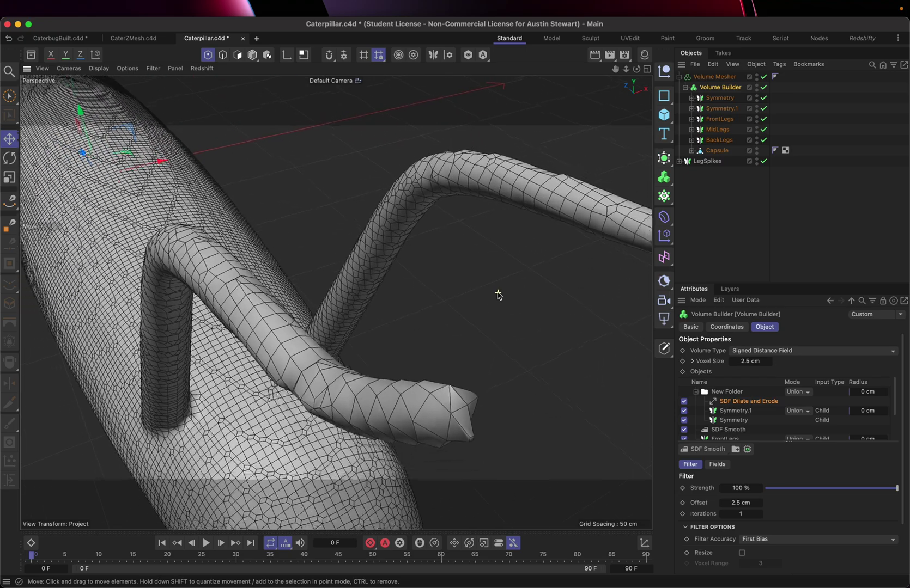
{"action": "left_click_drag", "start_coordinate": [497, 294], "coordinate": [463, 294], "text": "alt"}
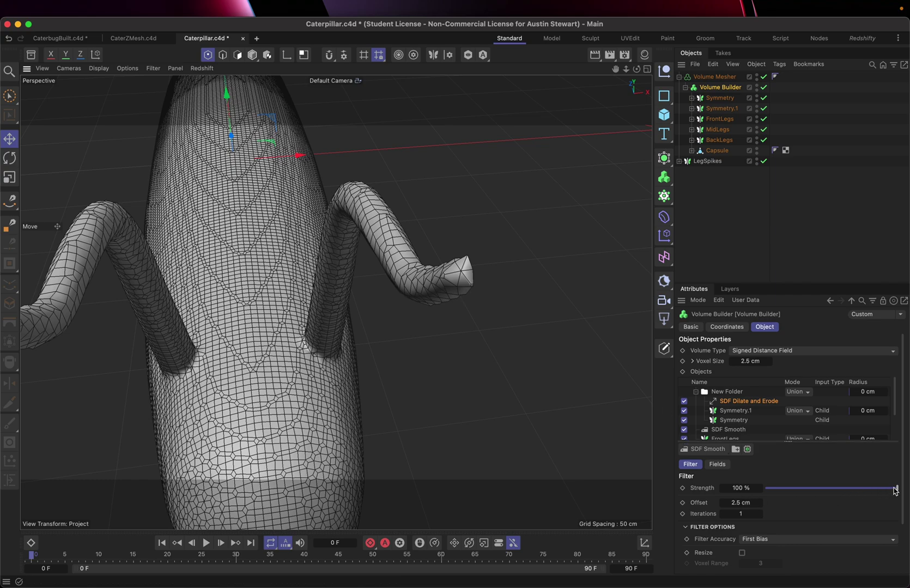
{"action": "left_click_drag", "start_coordinate": [897, 490], "coordinate": [865, 493]}
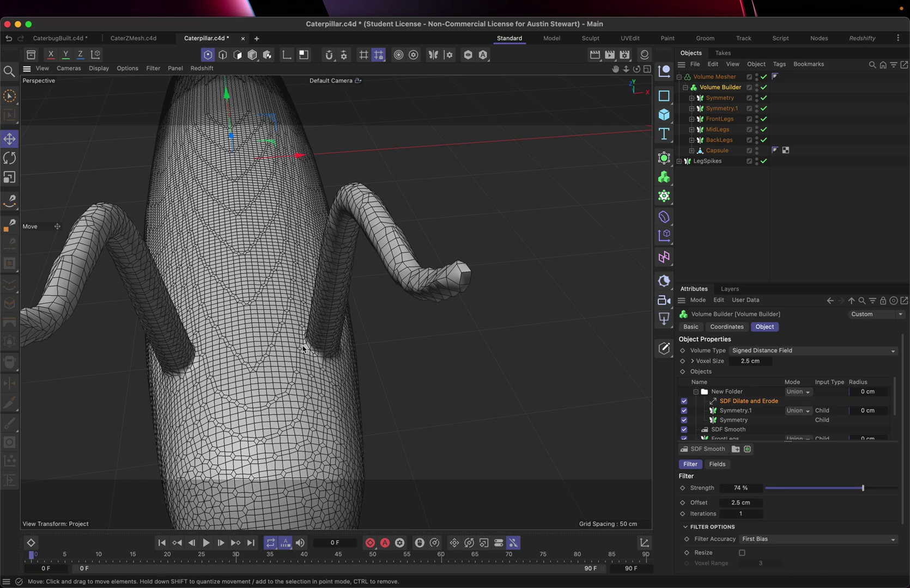
- Examine the whole caterpillar mesh from the side and compare it with the monarch caterpillar reference photo in Chrome
{"action": "scroll", "coordinate": [302, 347], "scroll_direction": "down", "scroll_amount": 8}
{"action": "scroll", "coordinate": [303, 347], "scroll_direction": "down", "scroll_amount": 2}
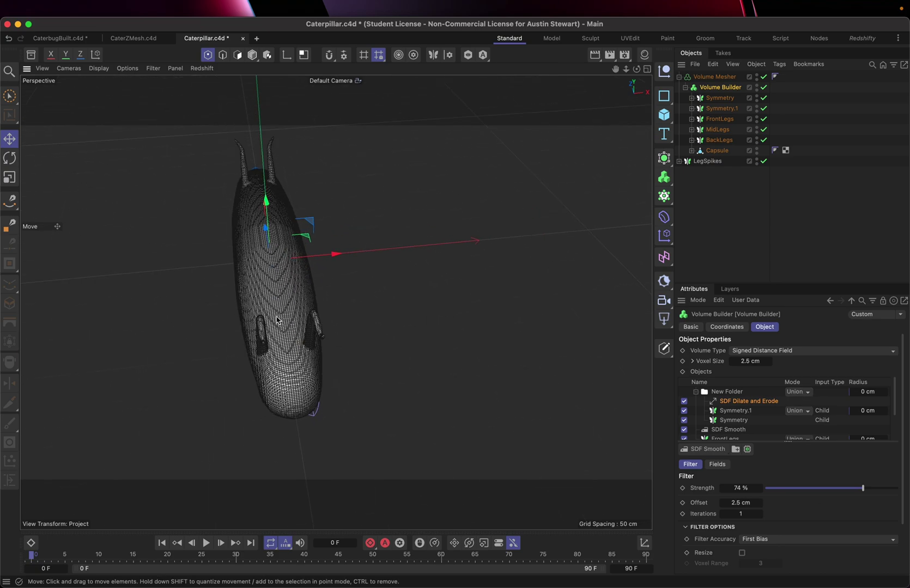
{"action": "left_click_drag", "start_coordinate": [255, 289], "coordinate": [385, 237], "text": "alt"}
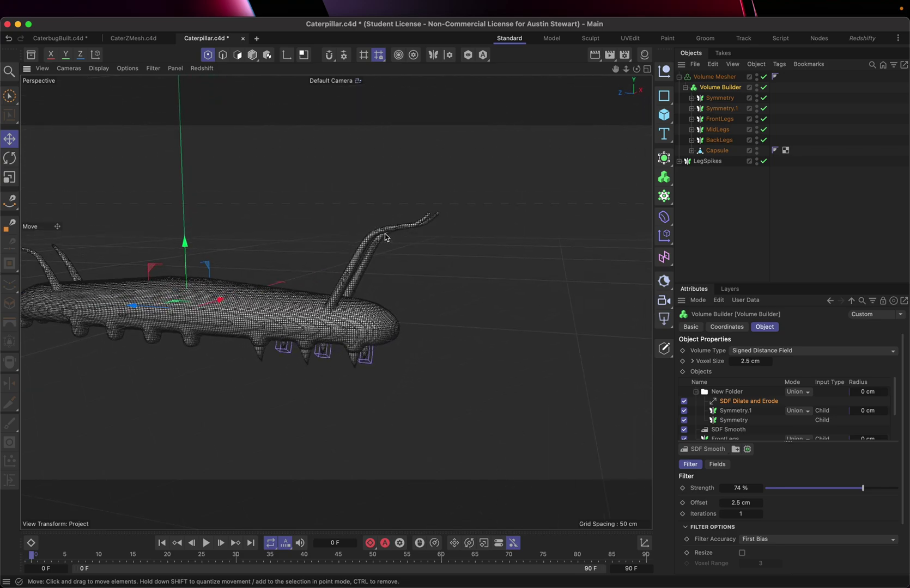
{"action": "left_click_drag", "start_coordinate": [300, 276], "coordinate": [420, 300], "text": "alt"}
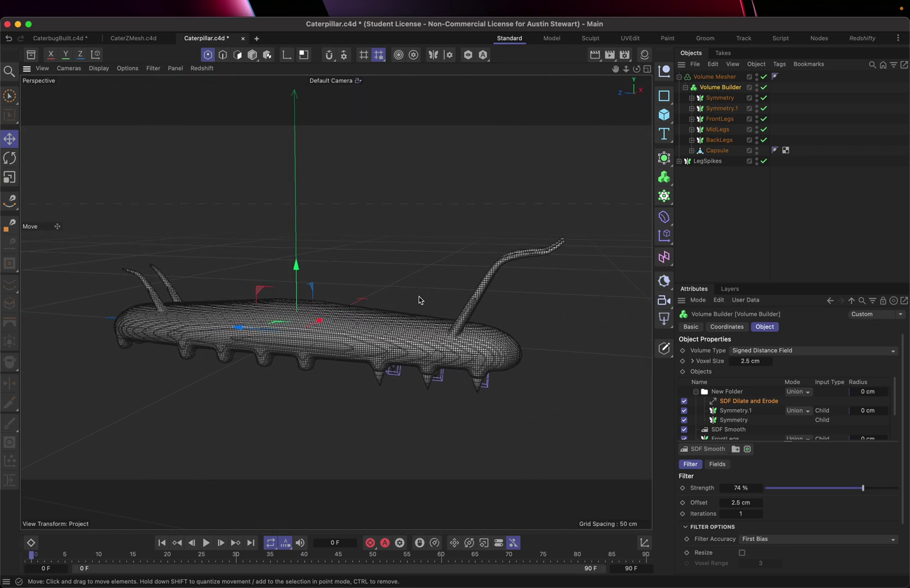
{"action": "key", "text": "super+Tab"}
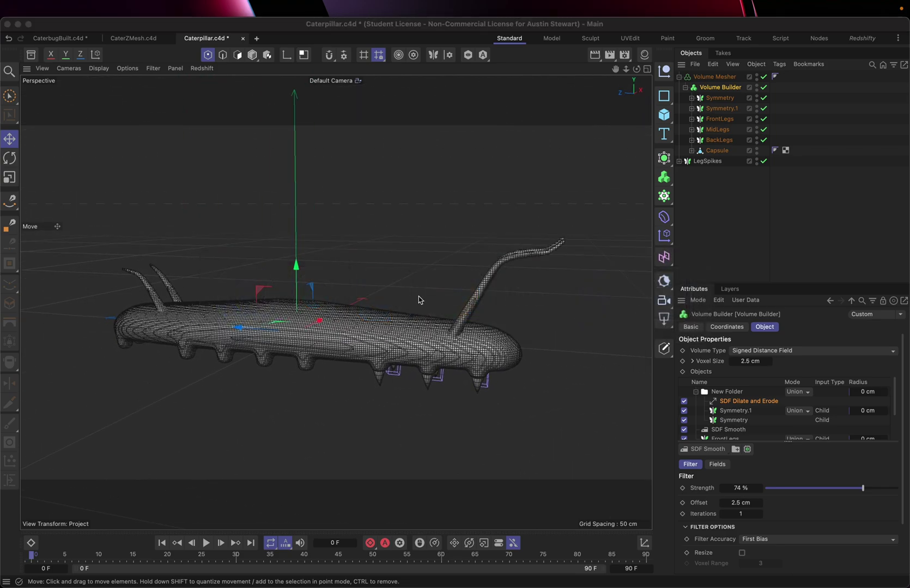
{"action": "key", "text": "super+Tab"}
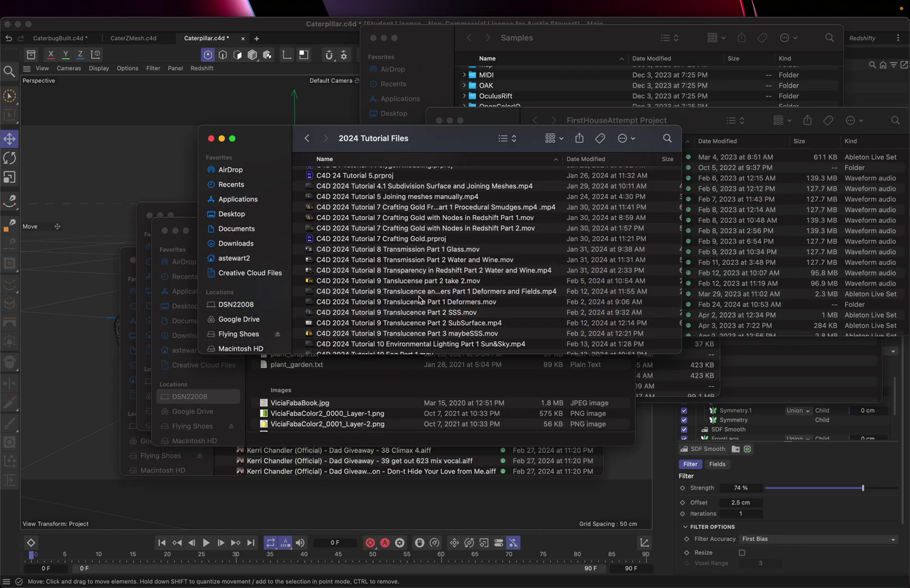
{"action": "key", "text": "super+Tab"}
{"action": "key", "text": "Tab"}
{"action": "key", "text": "super+Tab"}
{"action": "key", "text": "Tab"}
{"action": "key", "text": "Tab"}
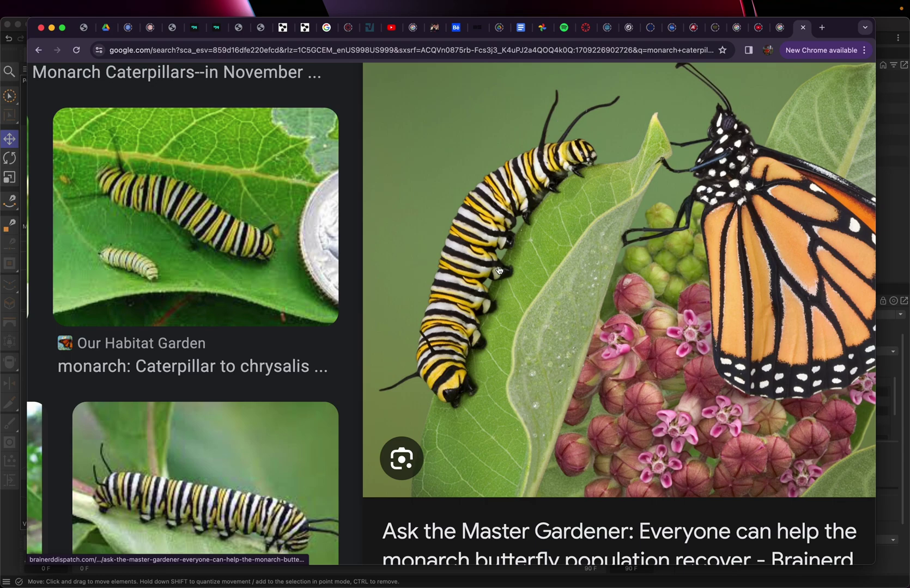
{"action": "key", "text": "super+Tab"}
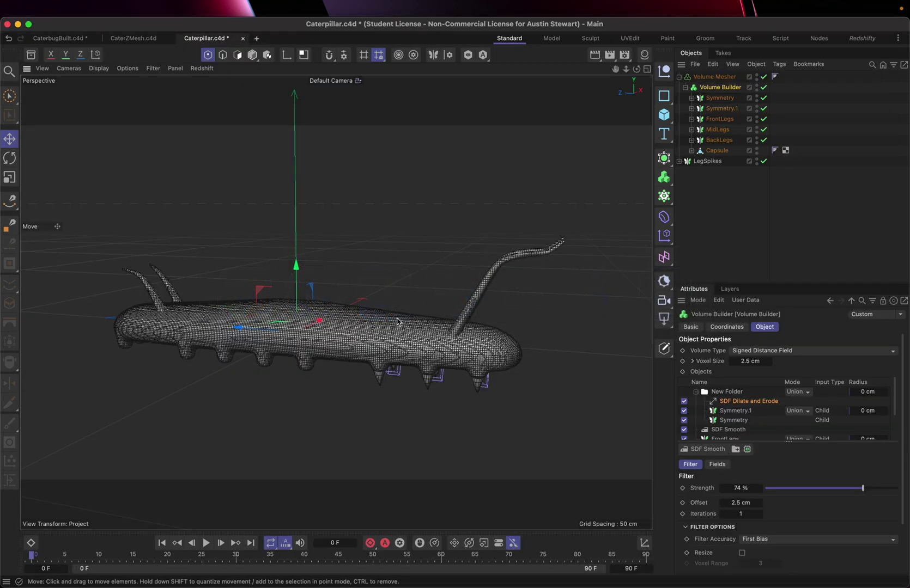
- Set the radius of the Circle in Sweep.1 under Symmetry to 4 cm
{"action": "left_click", "coordinate": [691, 98]}
{"action": "left_click", "coordinate": [725, 121]}
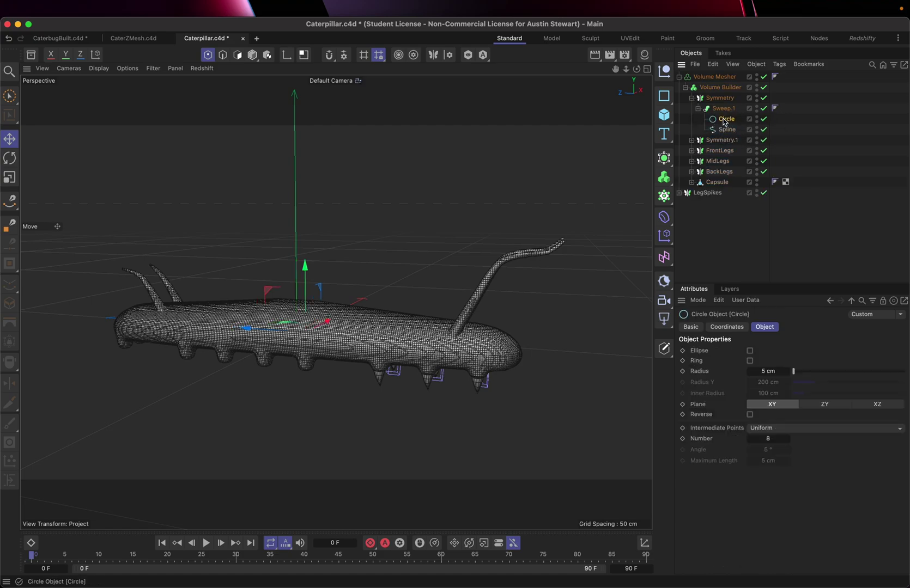
{"action": "left_click", "coordinate": [759, 370]}
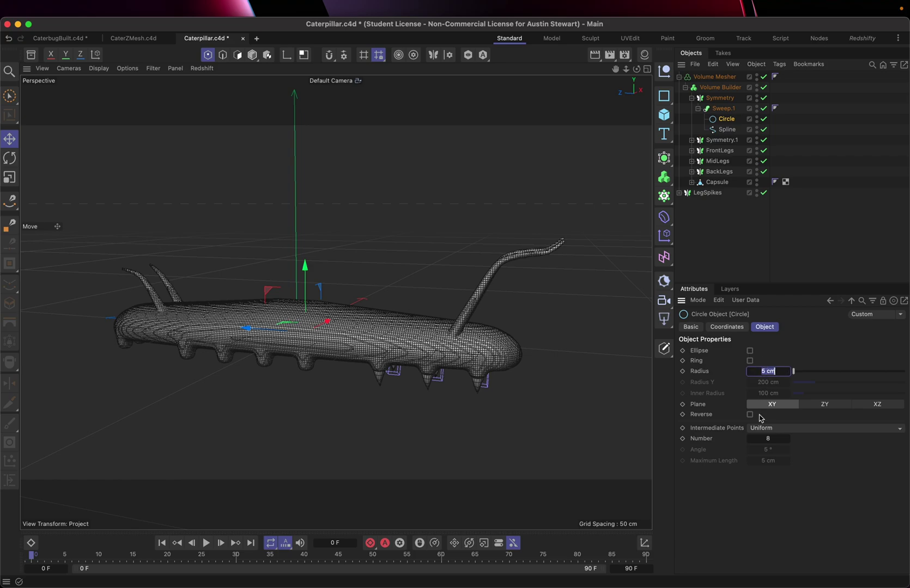
{"action": "type", "text": "4"}
{"action": "key", "text": "Return"}
- Set the radius of the Circle in Sweep under Symmetry.1 to 4 cm
{"action": "left_click", "coordinate": [691, 140]}
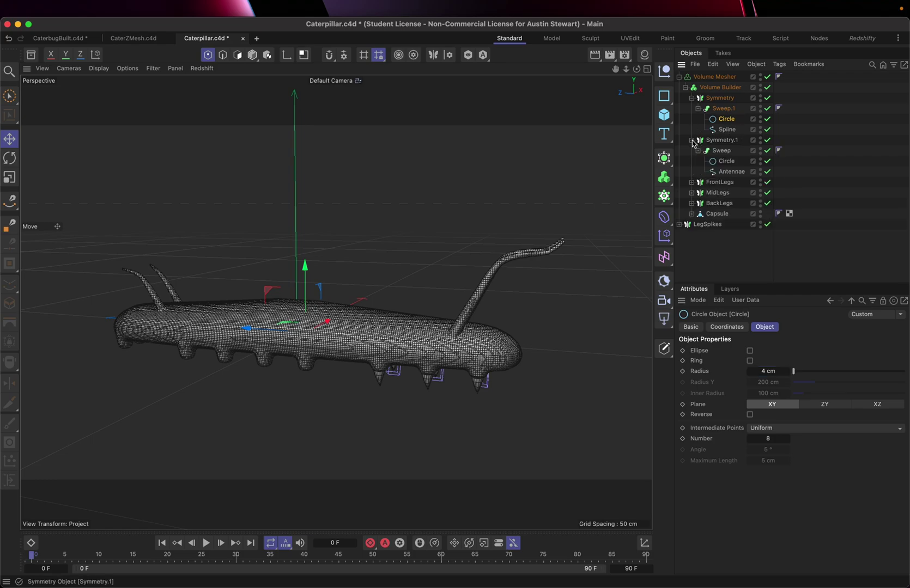
{"action": "left_click", "coordinate": [726, 160]}
{"action": "double_click", "coordinate": [765, 370]}
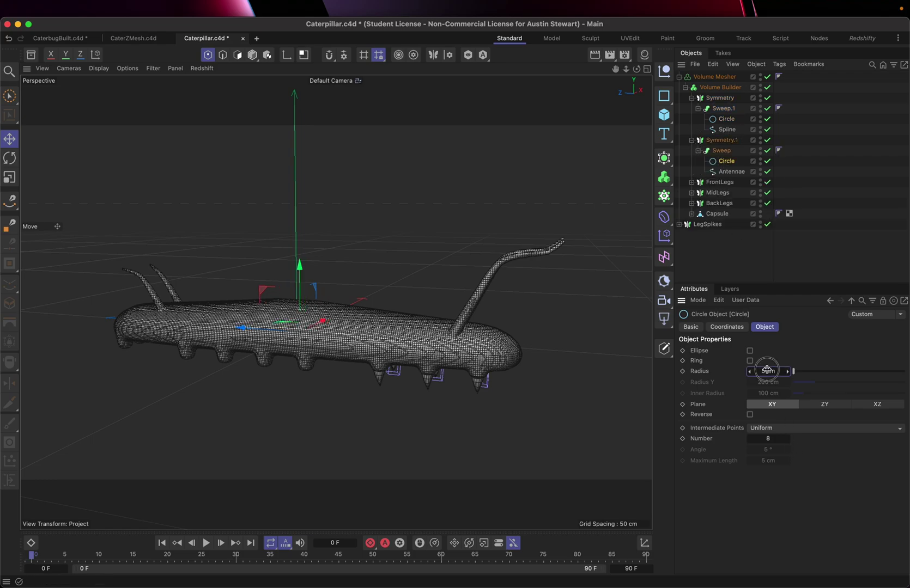
{"action": "type", "text": "4"}
{"action": "key", "text": "Return"}
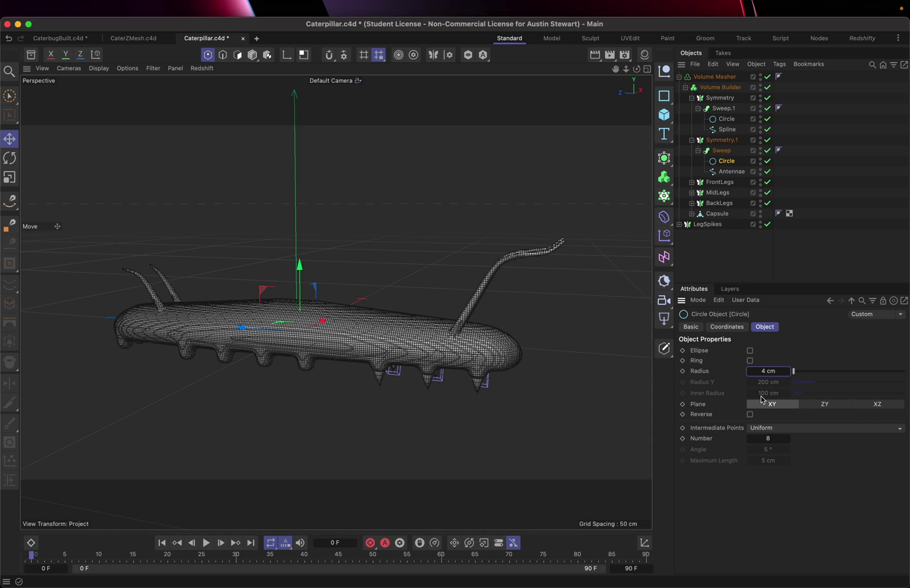
- Examine the merged mesh up close around both pairs of antennae, along the body side and at the middle legs underneath
{"action": "scroll", "coordinate": [470, 303], "scroll_direction": "up", "scroll_amount": 2}
{"action": "scroll", "coordinate": [471, 303], "scroll_direction": "up", "scroll_amount": 3}
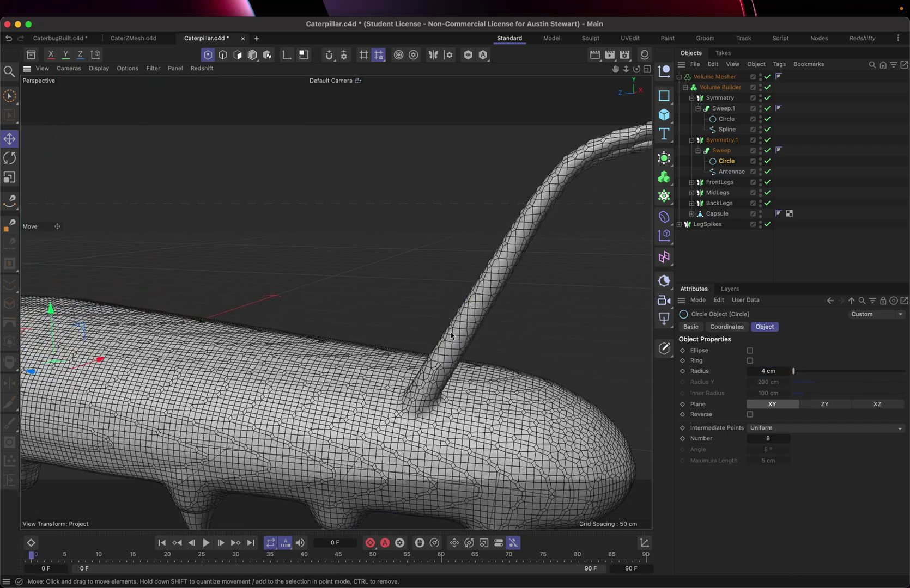
{"action": "scroll", "coordinate": [524, 370], "scroll_direction": "down", "scroll_amount": 4}
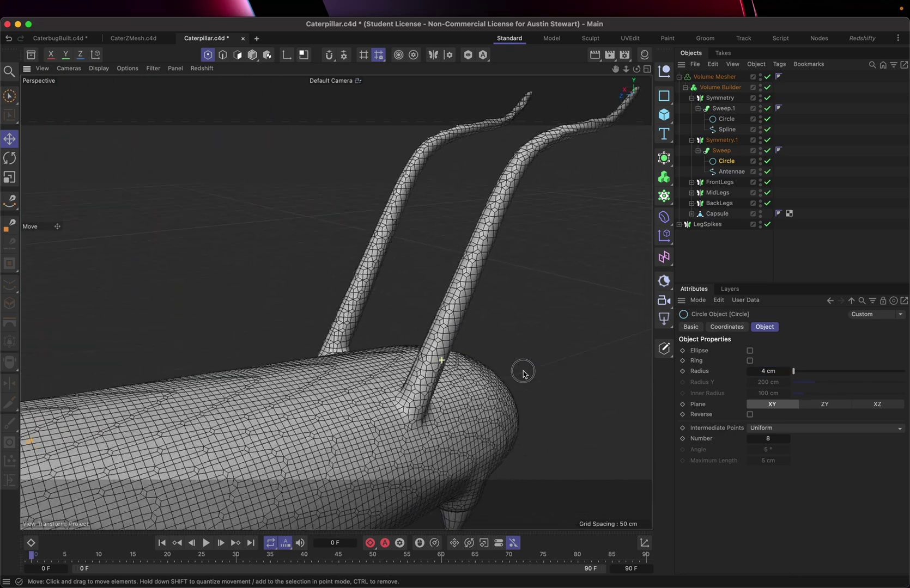
{"action": "scroll", "coordinate": [528, 379], "scroll_direction": "down", "scroll_amount": 2}
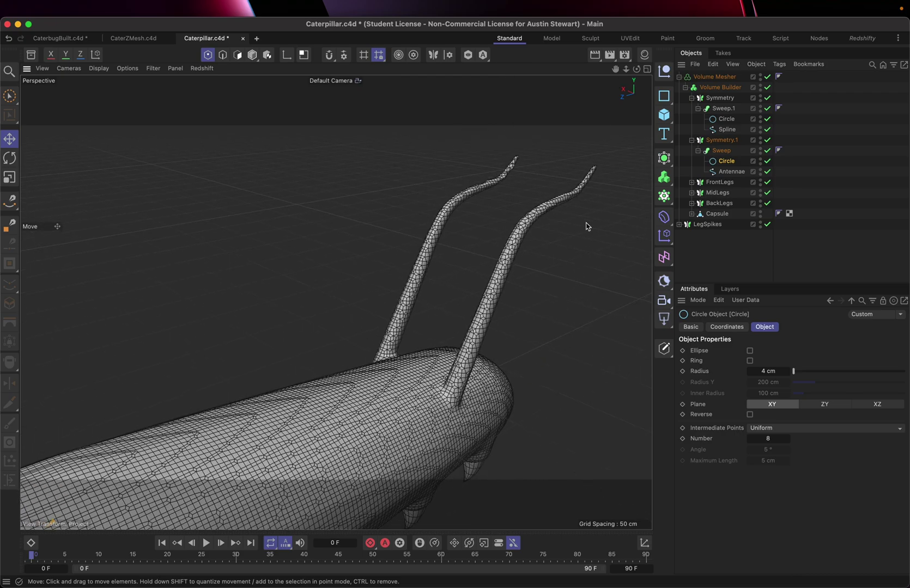
{"action": "scroll", "coordinate": [586, 194], "scroll_direction": "up", "scroll_amount": 3}
{"action": "left_click_drag", "start_coordinate": [585, 195], "coordinate": [487, 176], "text": "alt"}
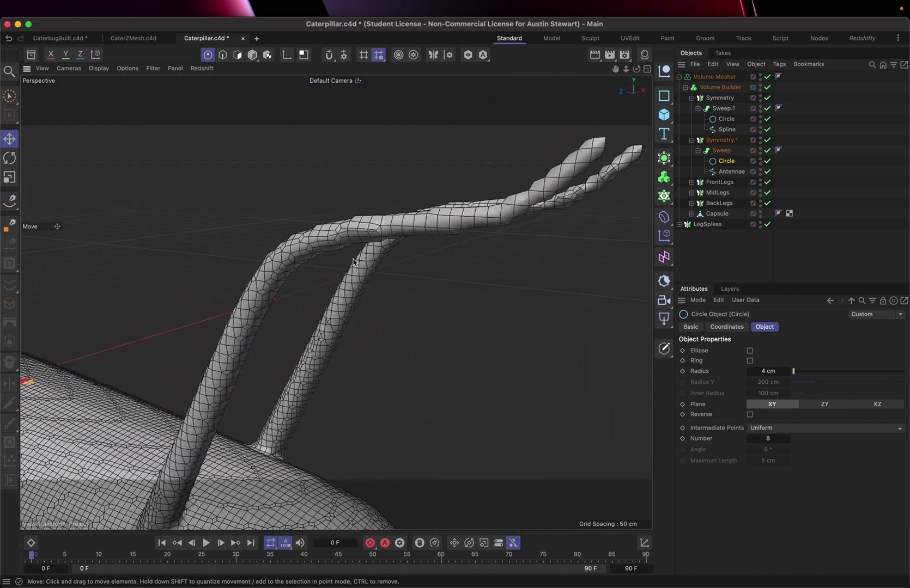
{"action": "left_click_drag", "start_coordinate": [280, 350], "coordinate": [521, 120], "text": "alt"}
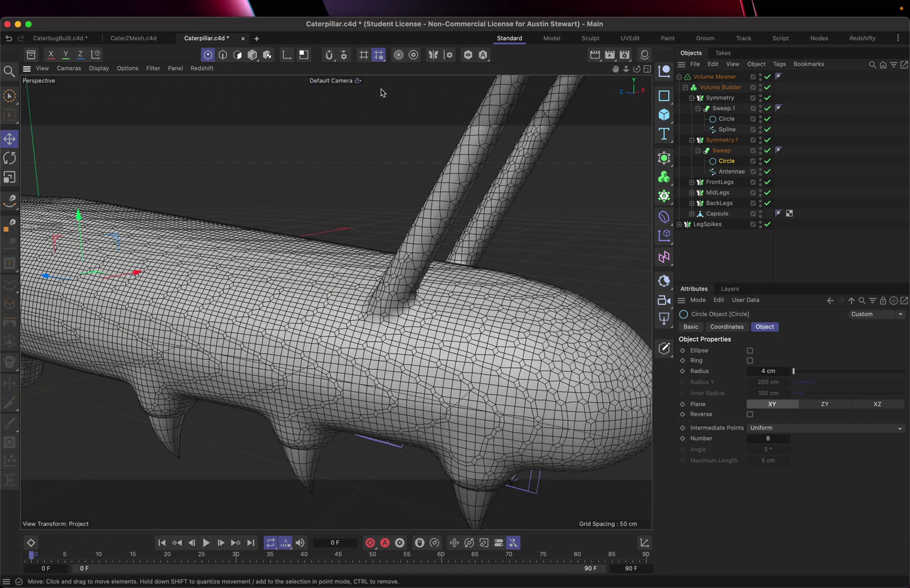
{"action": "left_click_drag", "start_coordinate": [129, 241], "coordinate": [589, 235], "text": "alt"}
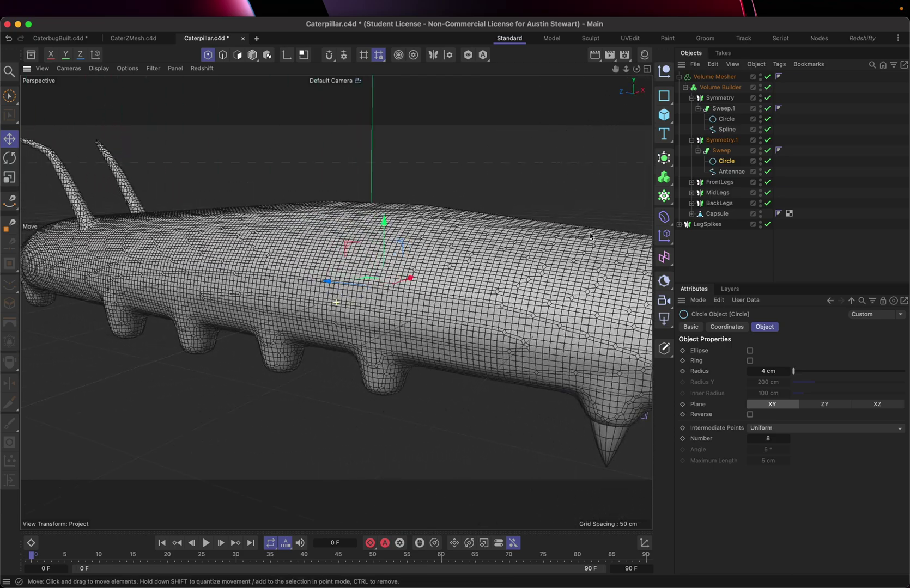
{"action": "left_click_drag", "start_coordinate": [496, 250], "coordinate": [534, 166], "text": "alt"}
{"action": "left_click_drag", "start_coordinate": [310, 305], "coordinate": [536, 292], "text": "alt"}
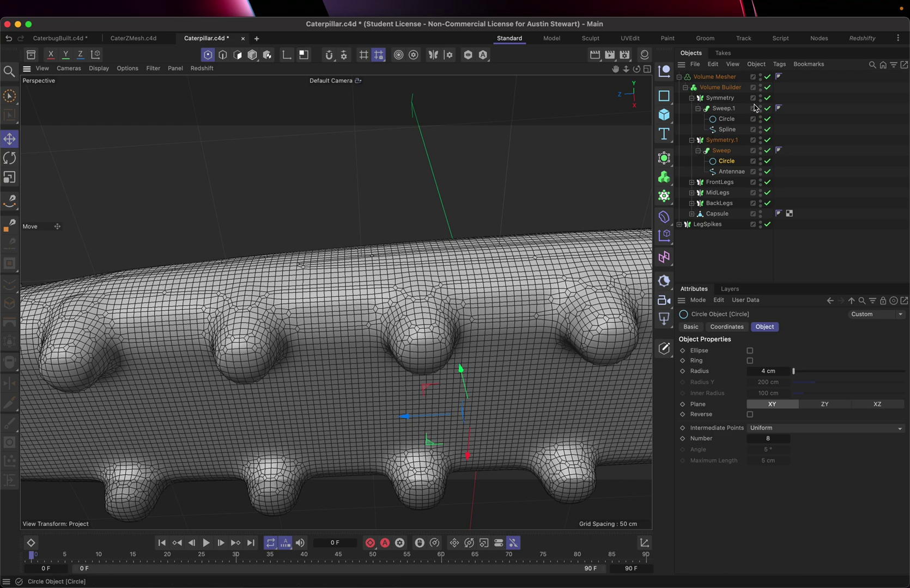
- Disable the Volume Mesher and Volume Builder and select the BackLeg cone inside the MidLegs Cloner
{"action": "left_click", "coordinate": [767, 77]}
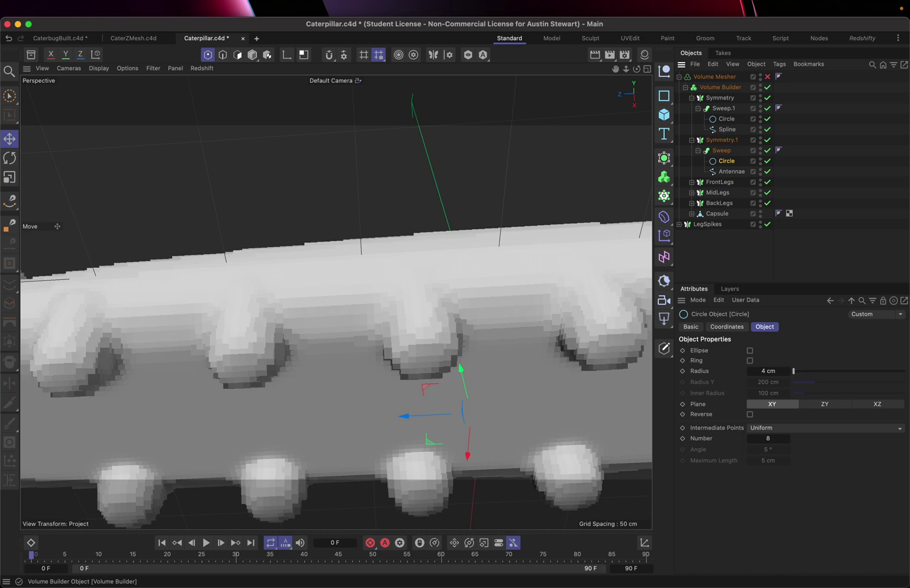
{"action": "left_click", "coordinate": [768, 88]}
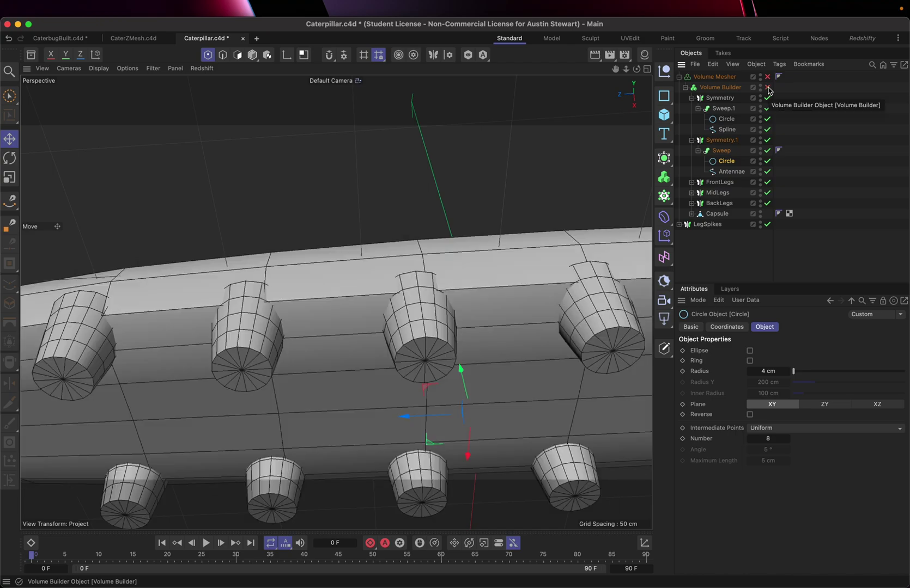
{"action": "left_click", "coordinate": [692, 194]}
{"action": "left_click", "coordinate": [697, 203]}
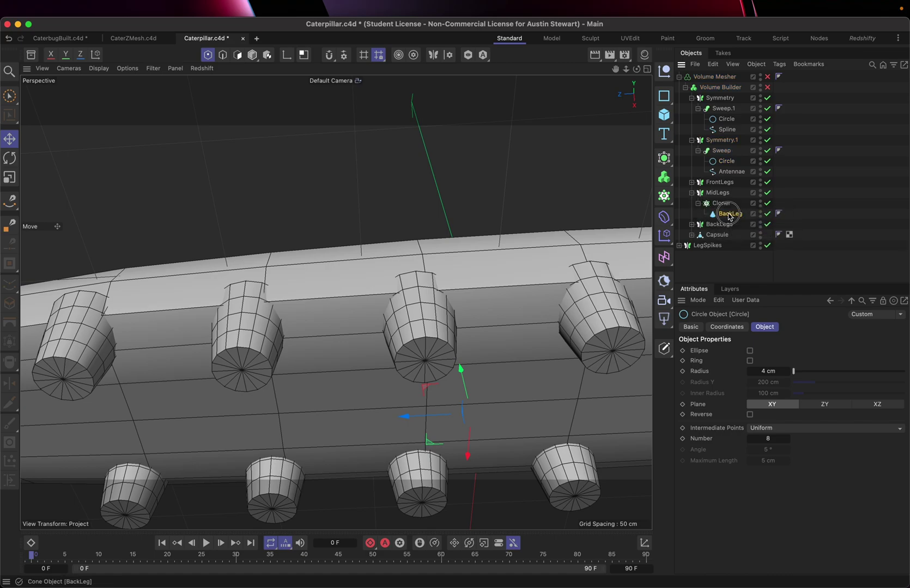
{"action": "left_click", "coordinate": [728, 215]}
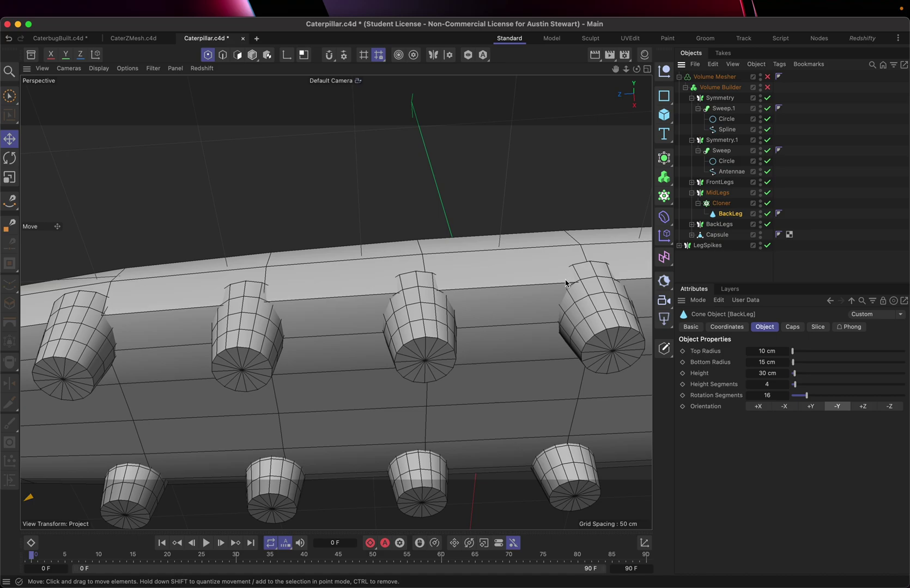
- Disable the Cloner under MidLegs and view the remaining BackLeg cones near the end of the body
{"action": "scroll", "coordinate": [564, 282], "scroll_direction": "down", "scroll_amount": 8}
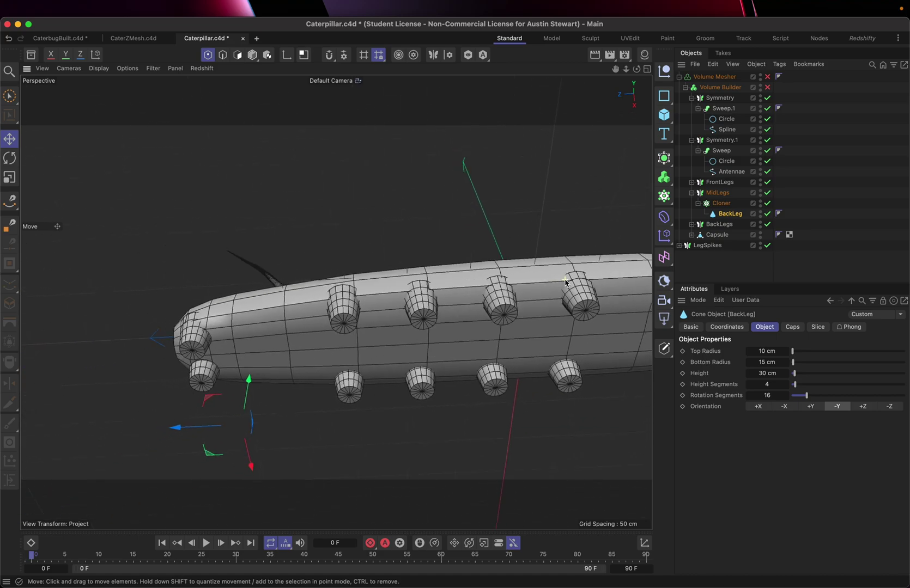
{"action": "left_click_drag", "start_coordinate": [510, 311], "coordinate": [473, 378], "text": "alt"}
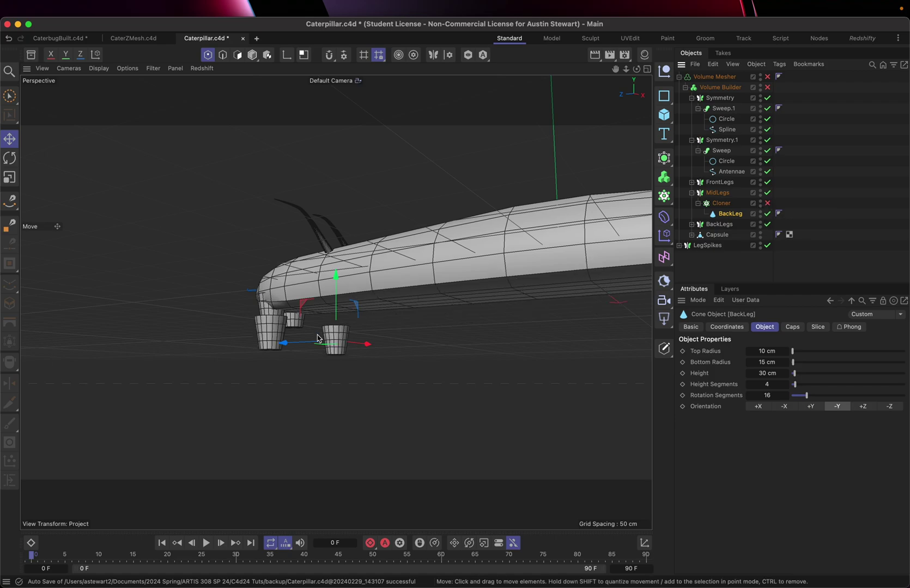
{"action": "scroll", "coordinate": [318, 339], "scroll_direction": "up", "scroll_amount": 6}
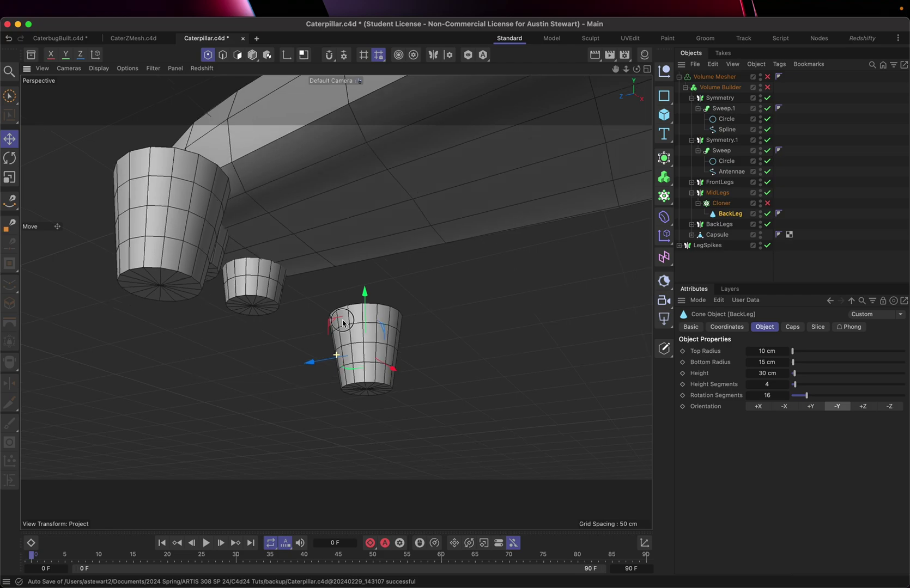
{"action": "left_click_drag", "start_coordinate": [342, 323], "coordinate": [455, 385], "text": "alt"}
{"action": "scroll", "coordinate": [375, 420], "scroll_direction": "down", "scroll_amount": 5}
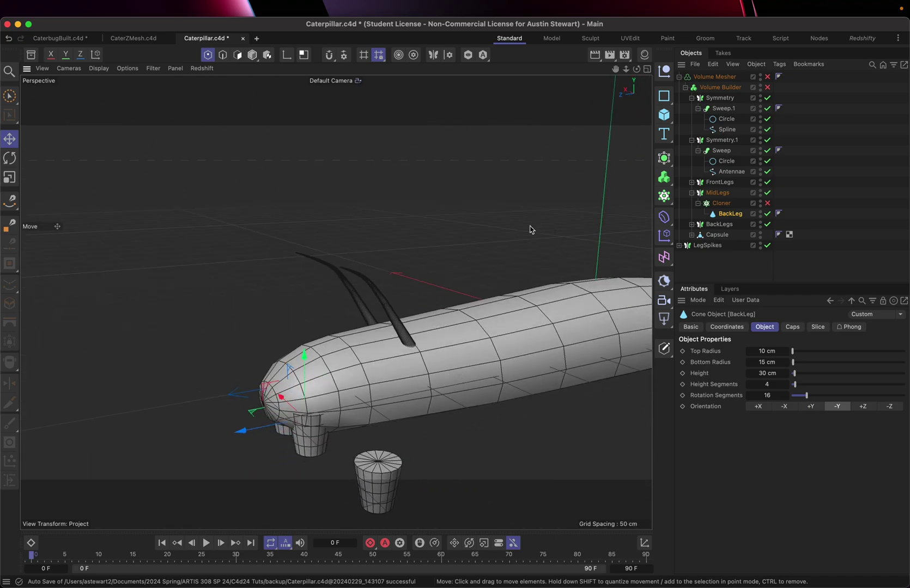
- Solo the BackLeg cone in the viewport and disable the MidLegs symmetry, framing the single cone from below
{"action": "left_click", "coordinate": [469, 57]}
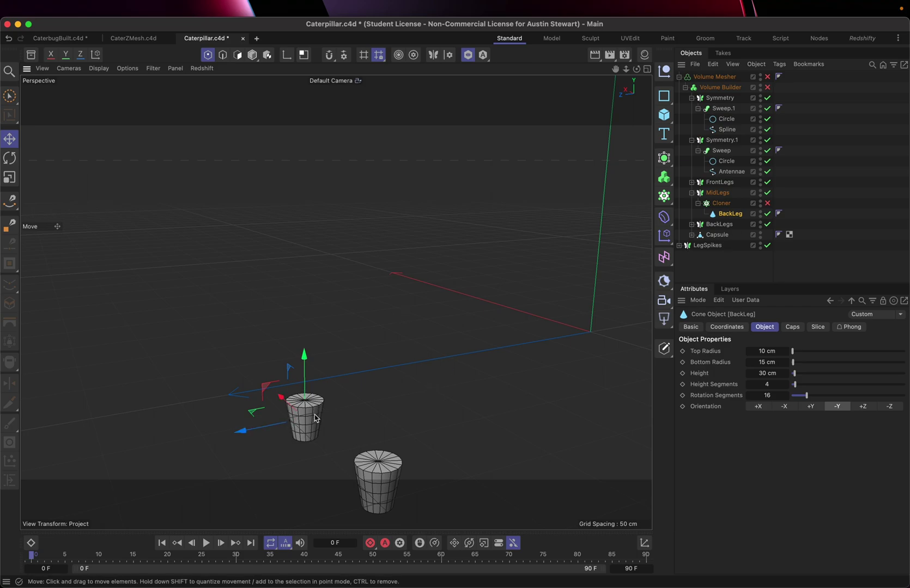
{"action": "scroll", "coordinate": [315, 417], "scroll_direction": "up", "scroll_amount": 5}
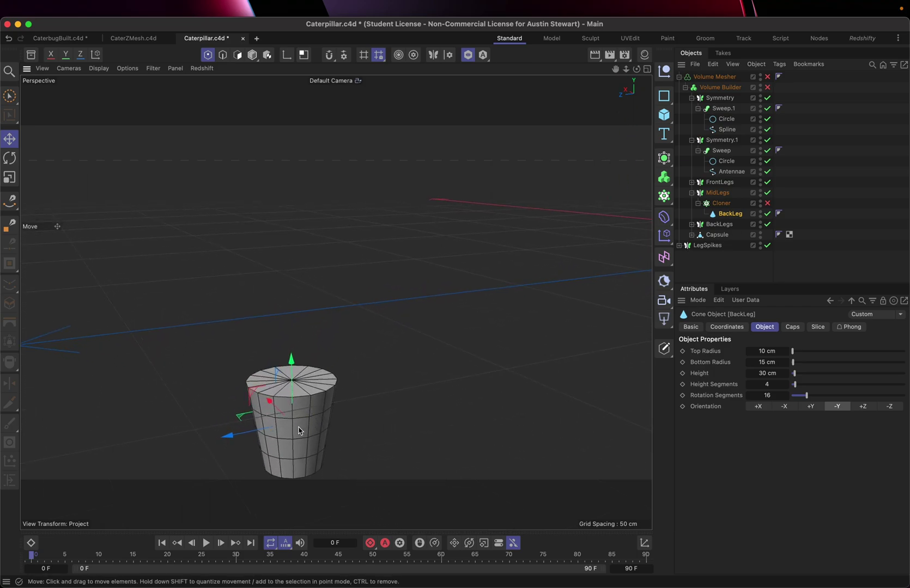
{"action": "left_click_drag", "start_coordinate": [299, 431], "coordinate": [311, 340], "text": "alt"}
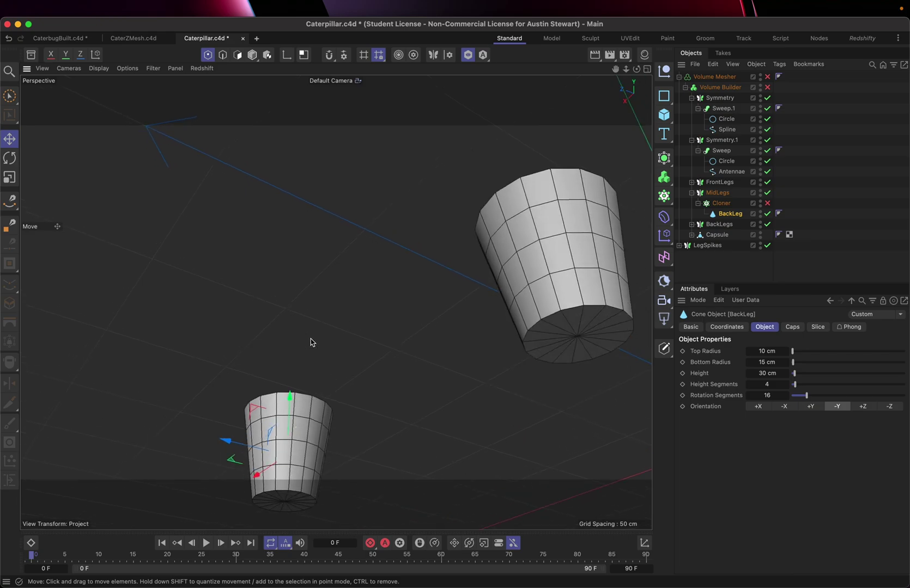
{"action": "left_click", "coordinate": [768, 193]}
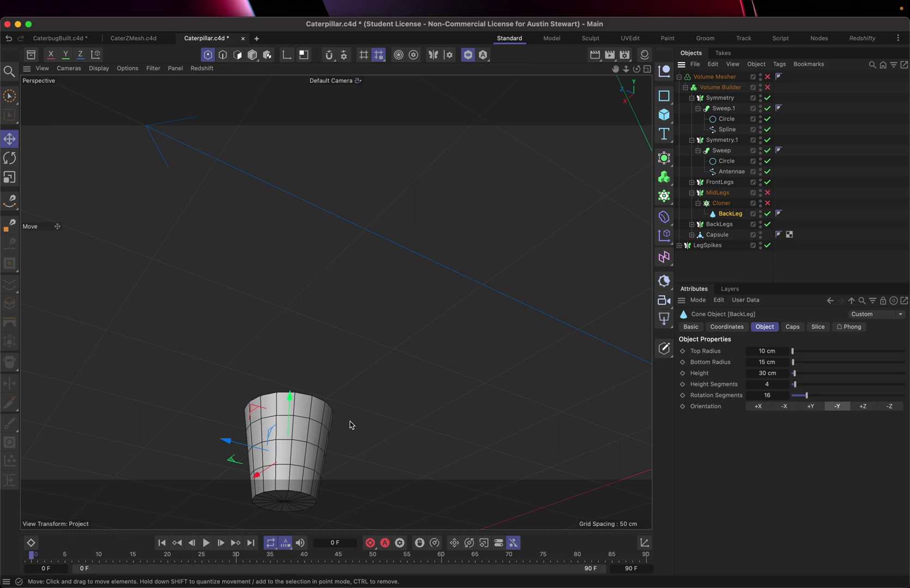
{"action": "left_click_drag", "start_coordinate": [349, 424], "coordinate": [322, 428], "text": "alt"}
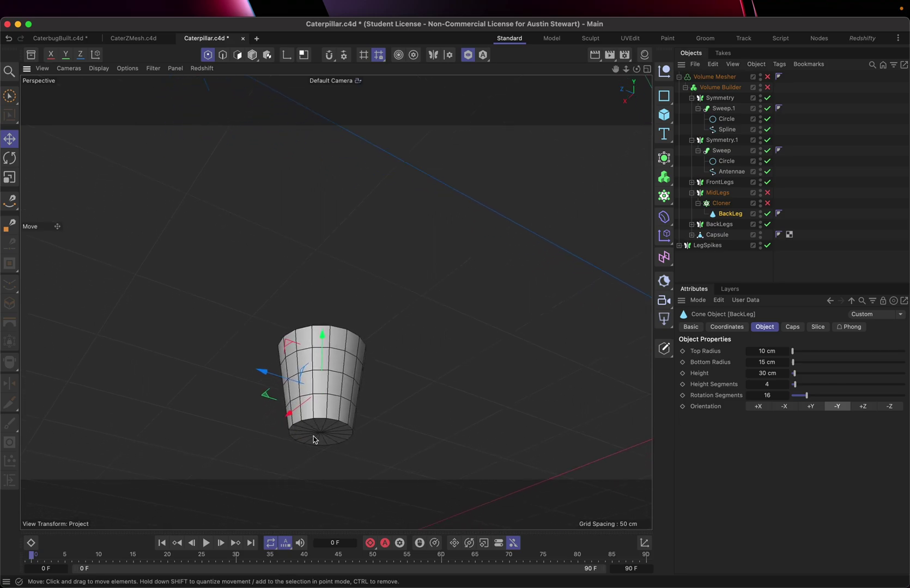
{"action": "scroll", "coordinate": [314, 438], "scroll_direction": "up", "scroll_amount": 5}
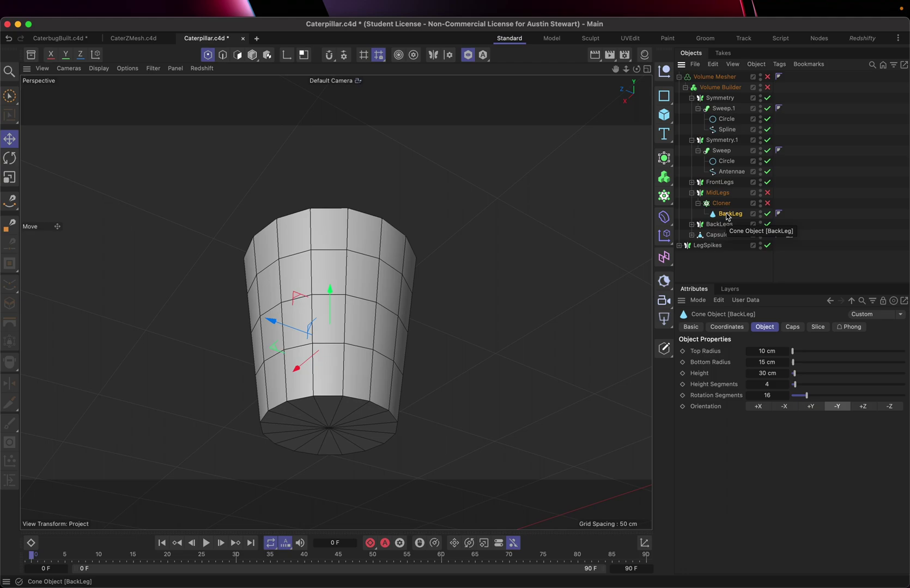
- Convert the BackLeg cone to an editable polygon object and switch to polygon mode with Loop Selection
{"action": "key", "text": "c"}
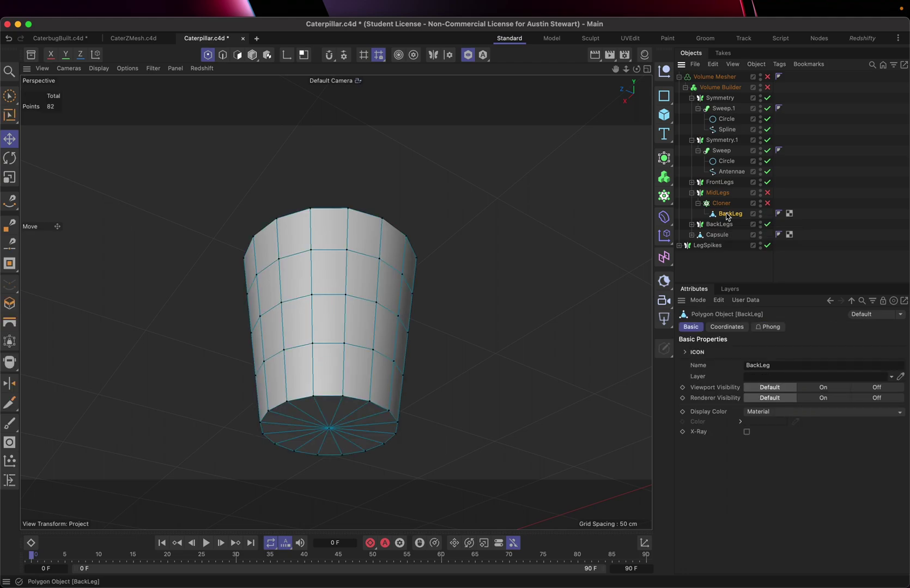
{"action": "left_click", "coordinate": [239, 56]}
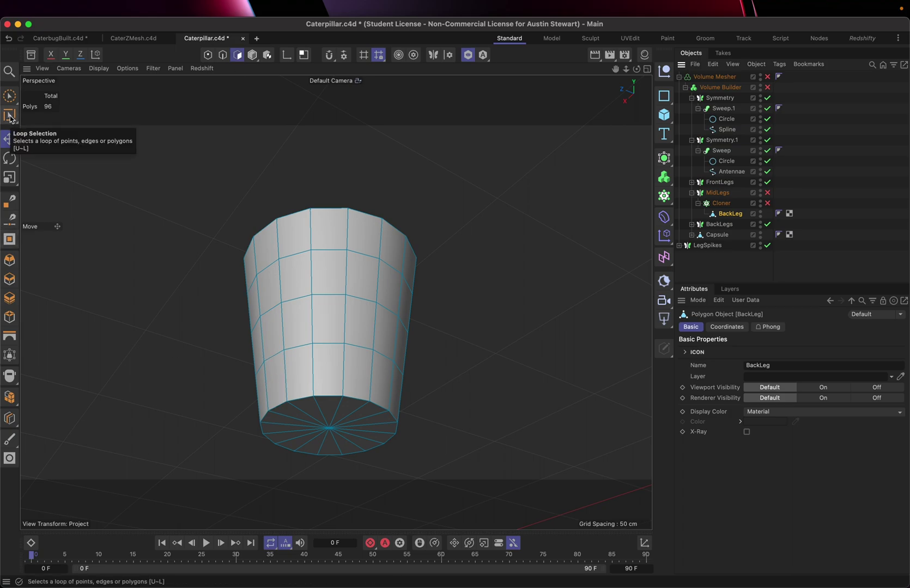
{"action": "key", "text": "u"}
{"action": "key", "text": "l"}
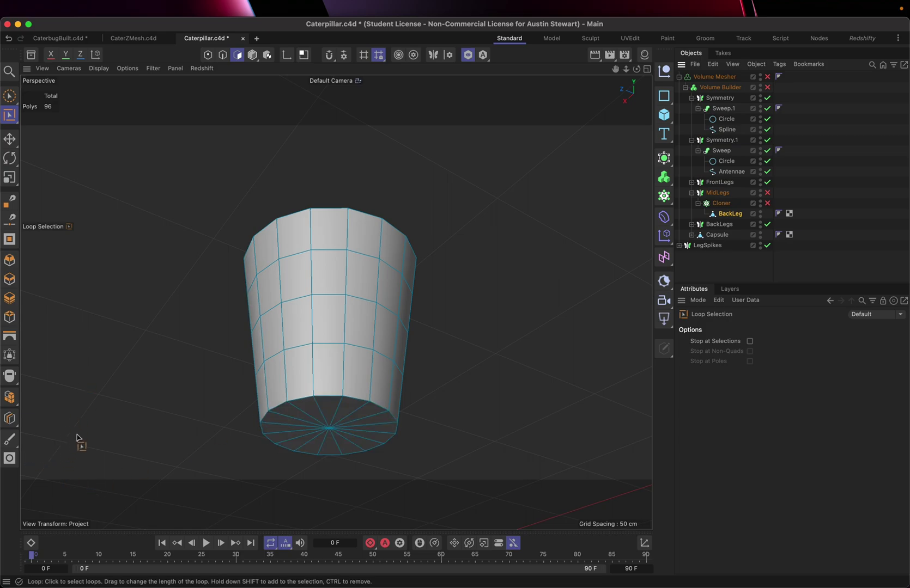
- Add a loop cut around the BackLeg's bottom cap at about 35% offset using Loop/Path Cut
{"action": "left_click", "coordinate": [12, 423]}
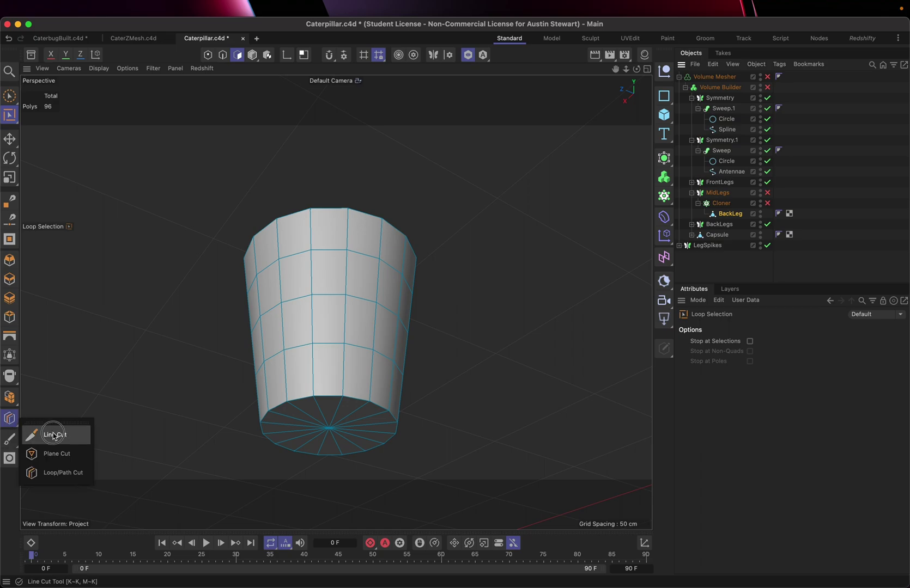
{"action": "left_click", "coordinate": [7, 421]}
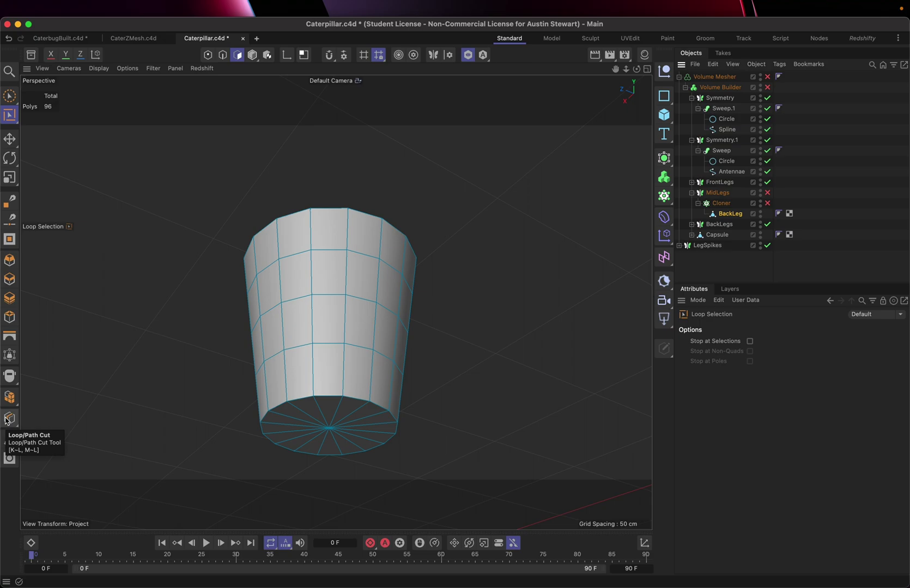
{"action": "left_click", "coordinate": [6, 421]}
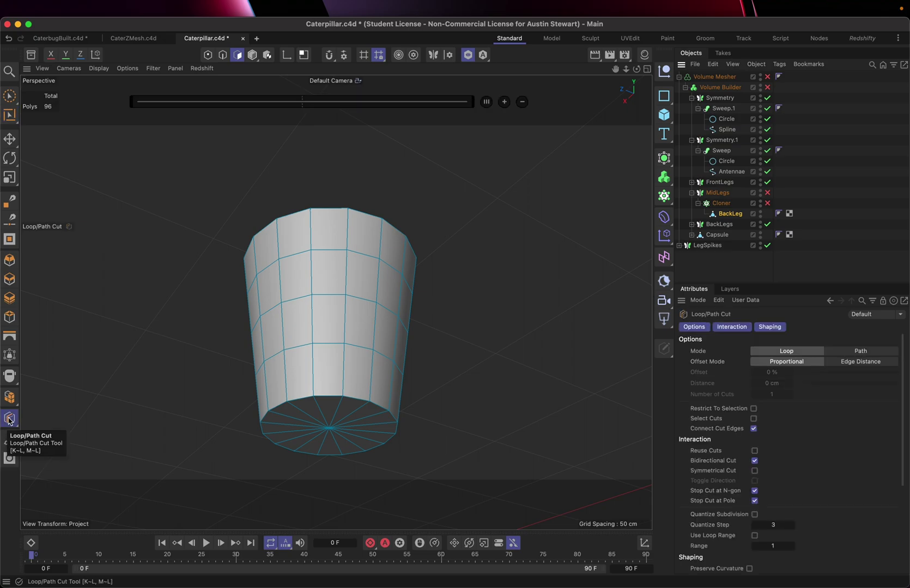
{"action": "left_click", "coordinate": [287, 422]}
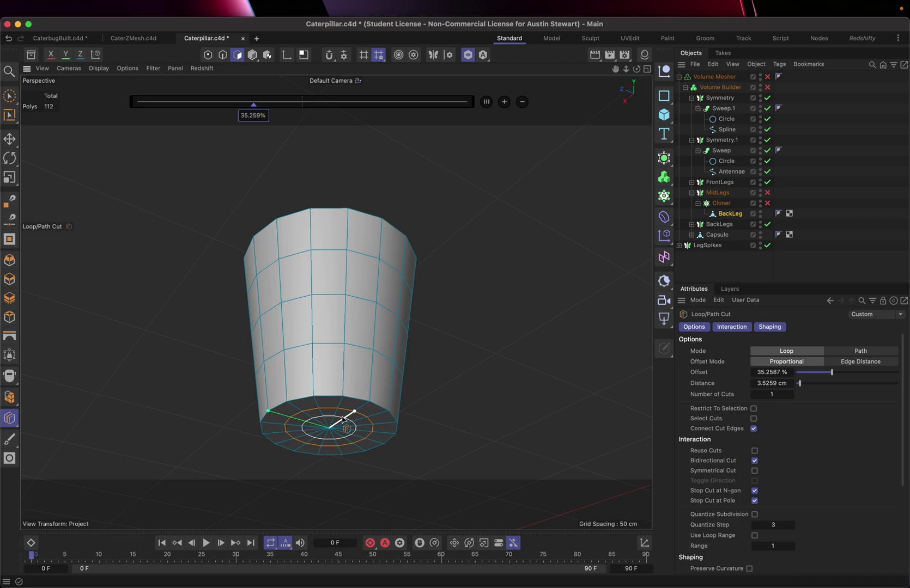
- Loop-select the inner polygons of the BackLeg's bottom cap and extrude them inward with an offset of about -1.8 cm
{"action": "key", "text": "u"}
{"action": "key", "text": "l"}
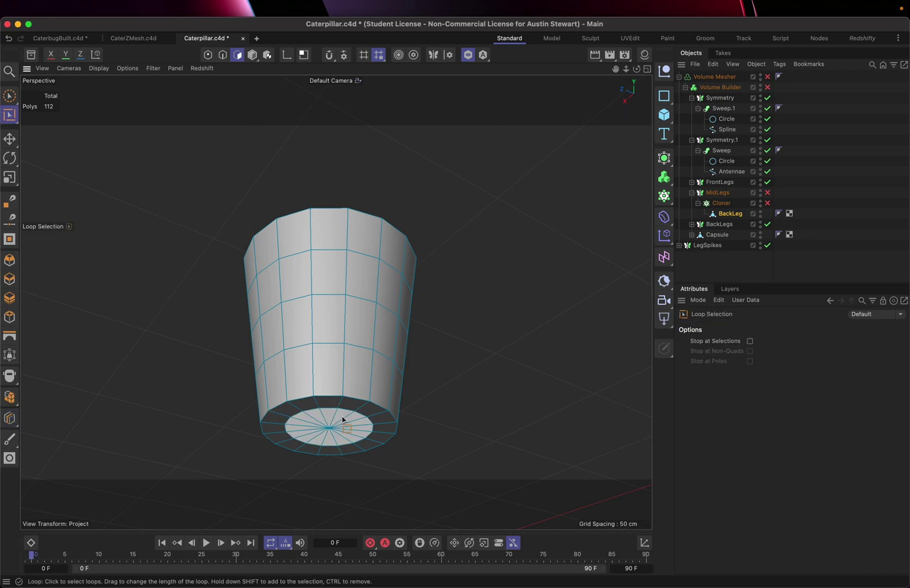
{"action": "left_click", "coordinate": [336, 430]}
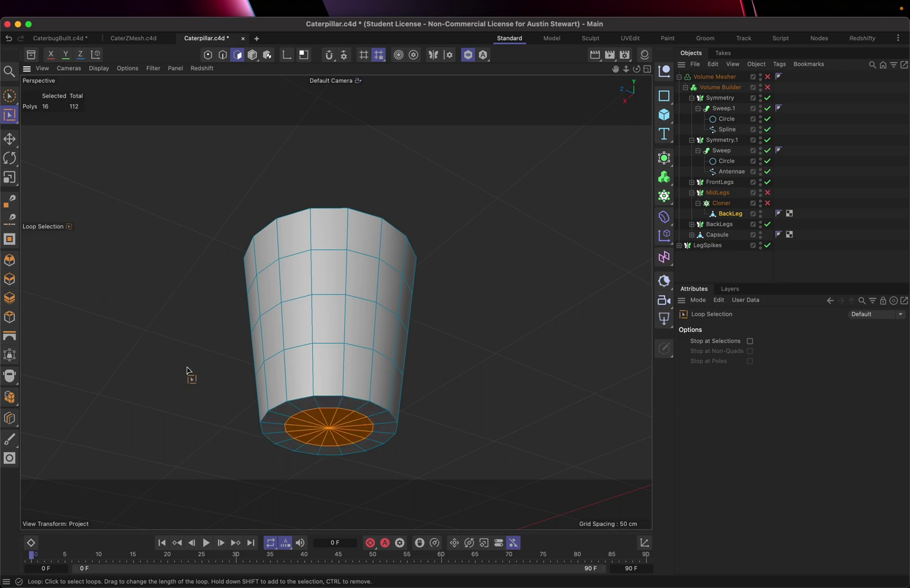
{"action": "key", "text": "d"}
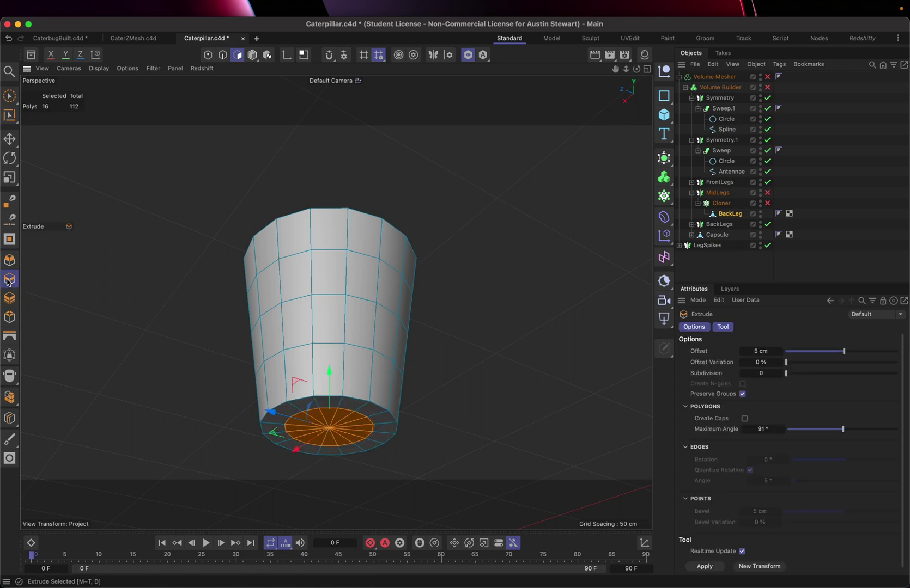
{"action": "left_click_drag", "start_coordinate": [209, 399], "coordinate": [150, 400]}
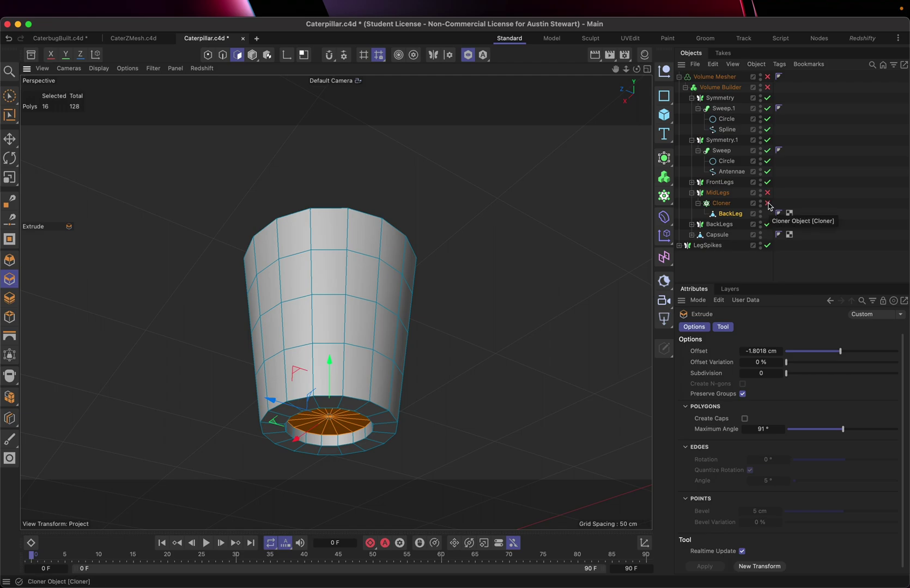
- Turn off viewport solo, re-enable the Cloner and MidLegs symmetry, and switch back to model mode
{"action": "left_click", "coordinate": [468, 55]}
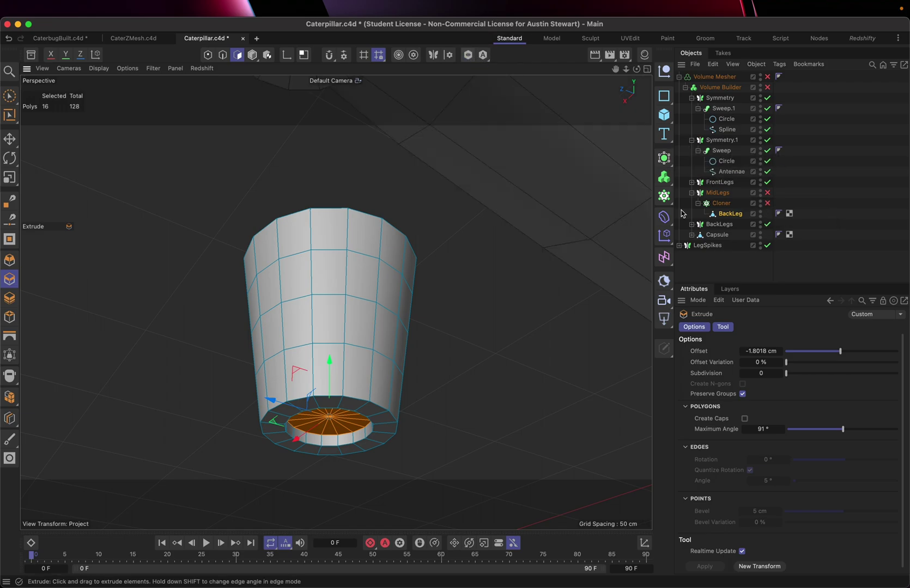
{"action": "left_click", "coordinate": [768, 204]}
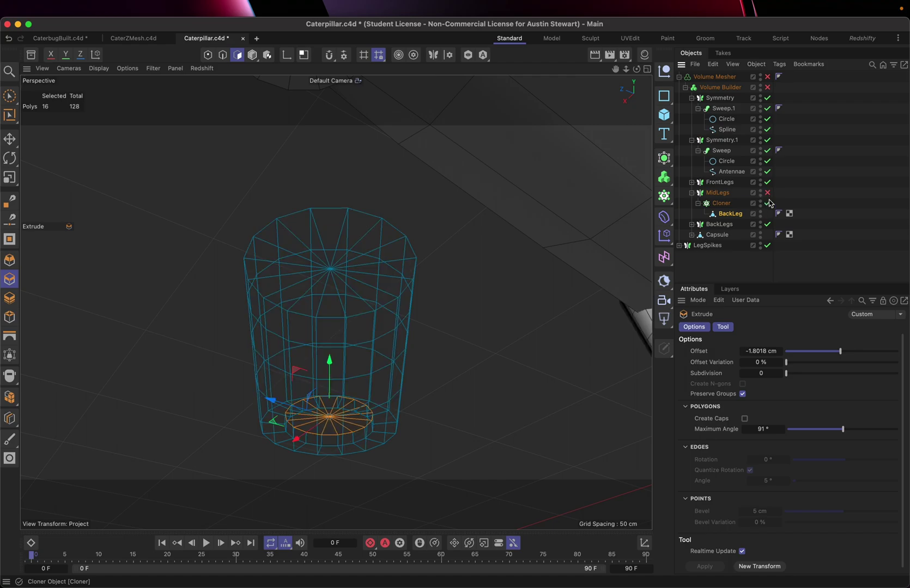
{"action": "left_click", "coordinate": [767, 192]}
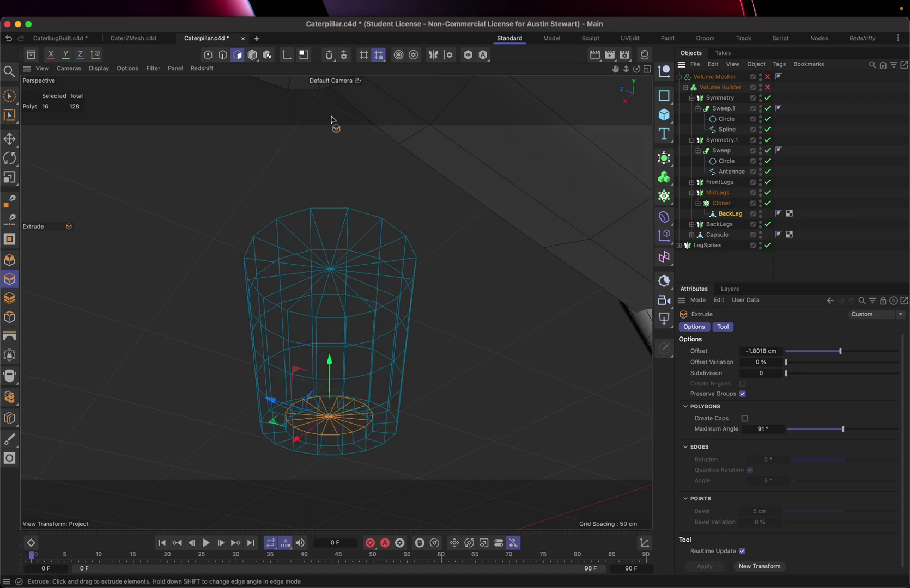
{"action": "left_click", "coordinate": [252, 55]}
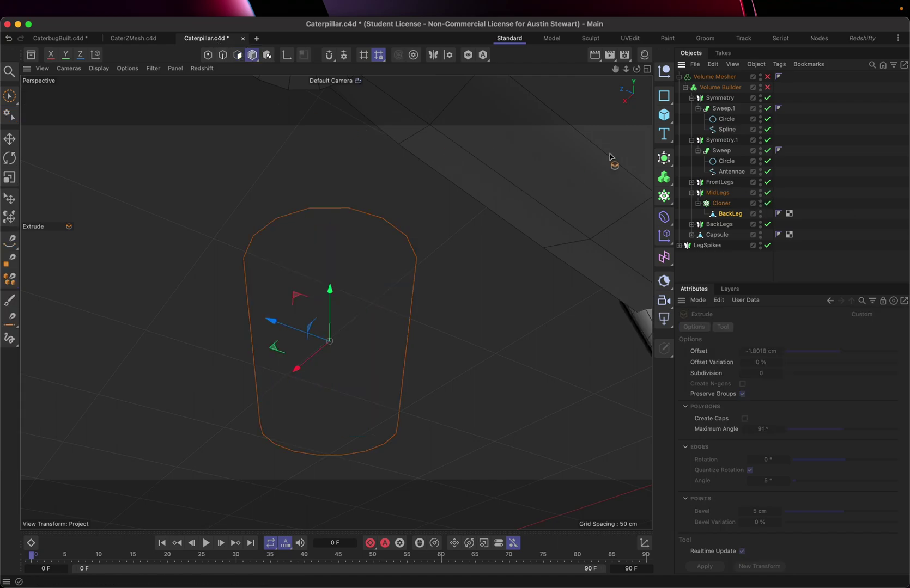
- Re-enable the Volume Builder and Volume Mesher, and inspect the merged middle legs from below
{"action": "scroll", "coordinate": [496, 201], "scroll_direction": "down", "scroll_amount": 6}
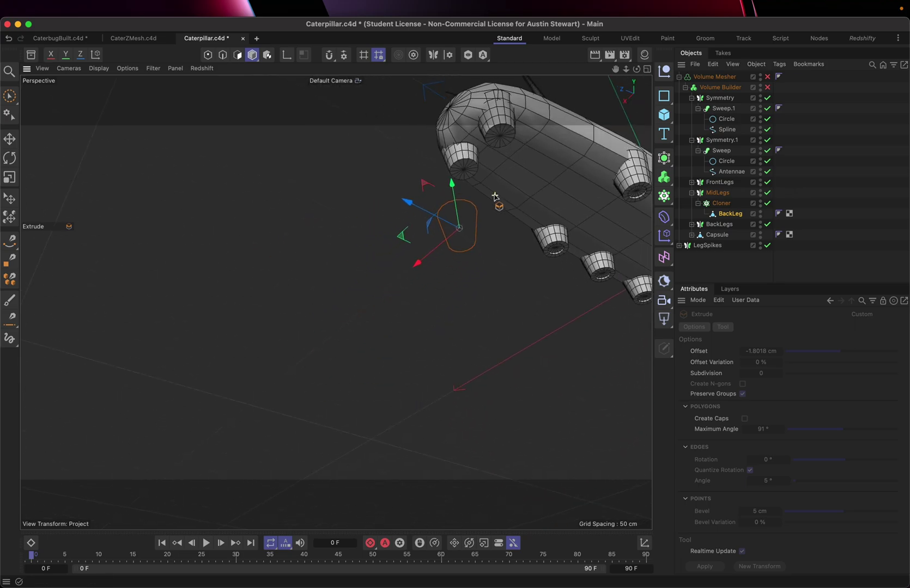
{"action": "scroll", "coordinate": [495, 196], "scroll_direction": "right", "scroll_amount": 10}
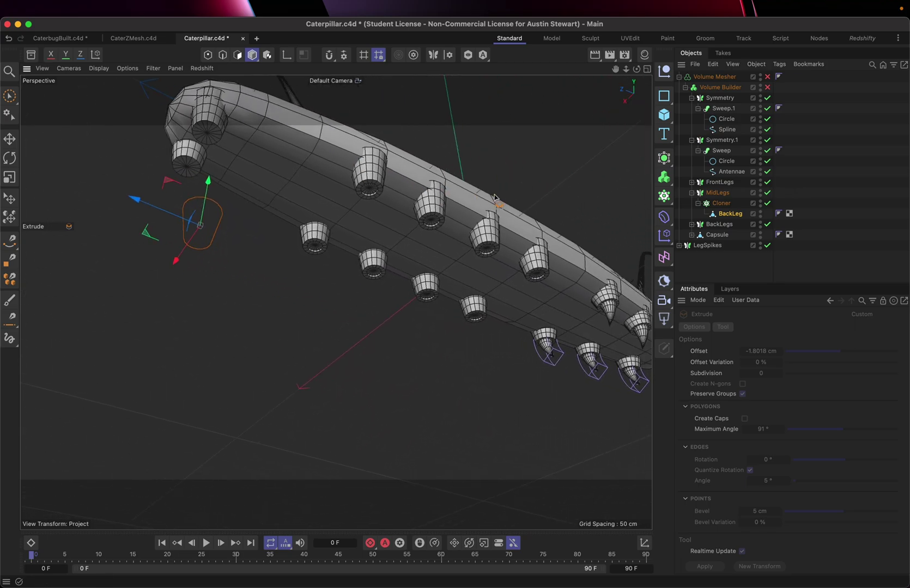
{"action": "scroll", "coordinate": [494, 196], "scroll_direction": "up", "scroll_amount": 5}
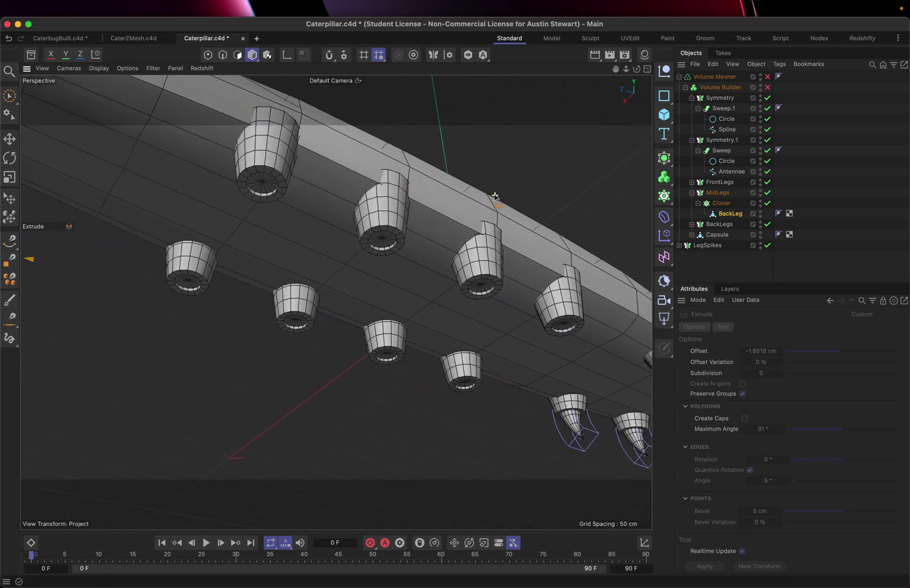
{"action": "left_click", "coordinate": [768, 88]}
{"action": "left_click", "coordinate": [767, 77]}
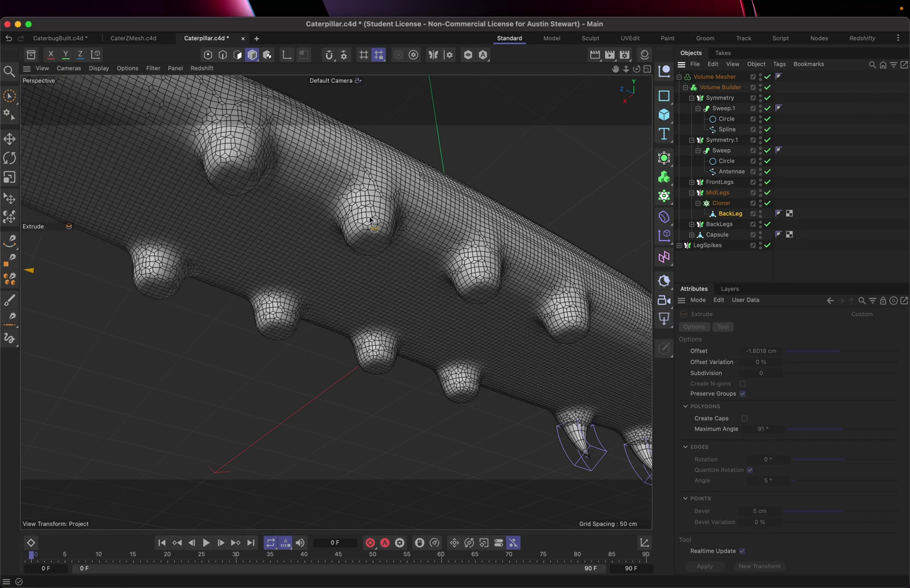
{"action": "scroll", "coordinate": [232, 195], "scroll_direction": "up", "scroll_amount": 5}
{"action": "scroll", "coordinate": [233, 195], "scroll_direction": "up", "scroll_amount": 4}
{"action": "scroll", "coordinate": [233, 195], "scroll_direction": "down", "scroll_amount": 8}
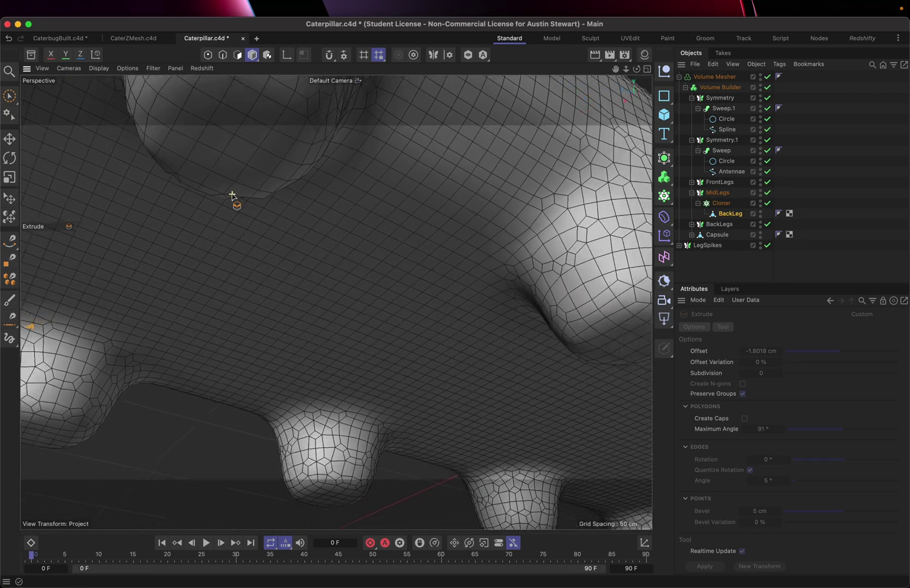
{"action": "scroll", "coordinate": [233, 195], "scroll_direction": "up", "scroll_amount": 4}
{"action": "mouse_move", "coordinate": [232, 195]}
{"action": "left_mouse_down", "text": "alt"}
{"action": "mouse_move", "coordinate": [205, 228]}
{"action": "mouse_move", "coordinate": [248, 192]}
{"action": "mouse_move", "coordinate": [236, 178]}
{"action": "mouse_move", "coordinate": [236, 199]}
{"action": "mouse_move", "coordinate": [220, 214]}
{"action": "mouse_move", "coordinate": [229, 204]}
{"action": "mouse_move", "coordinate": [231, 212]}
{"action": "left_mouse_up", "text": "alt"}
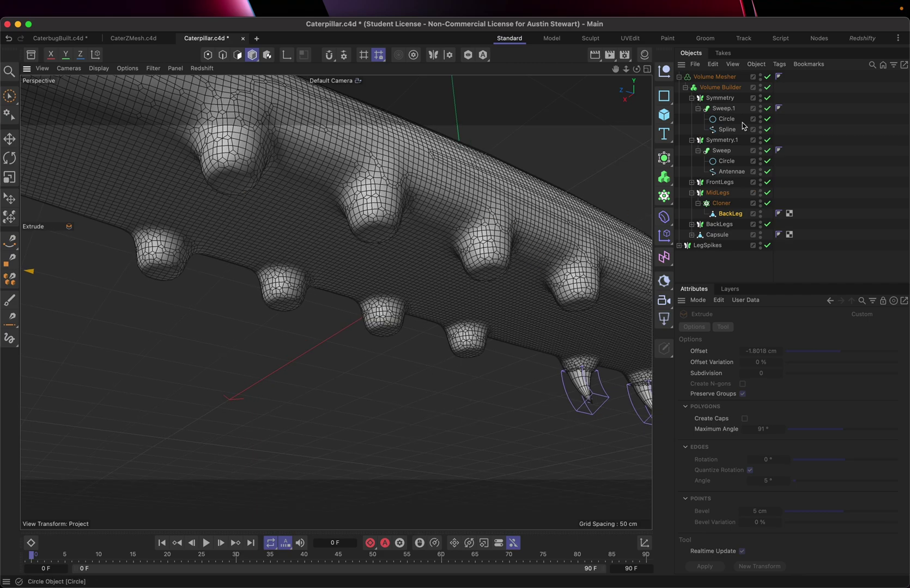
- Disable the SDF Smooth filter in the Volume Builder and check the shape of the legs
{"action": "left_click", "coordinate": [720, 89]}
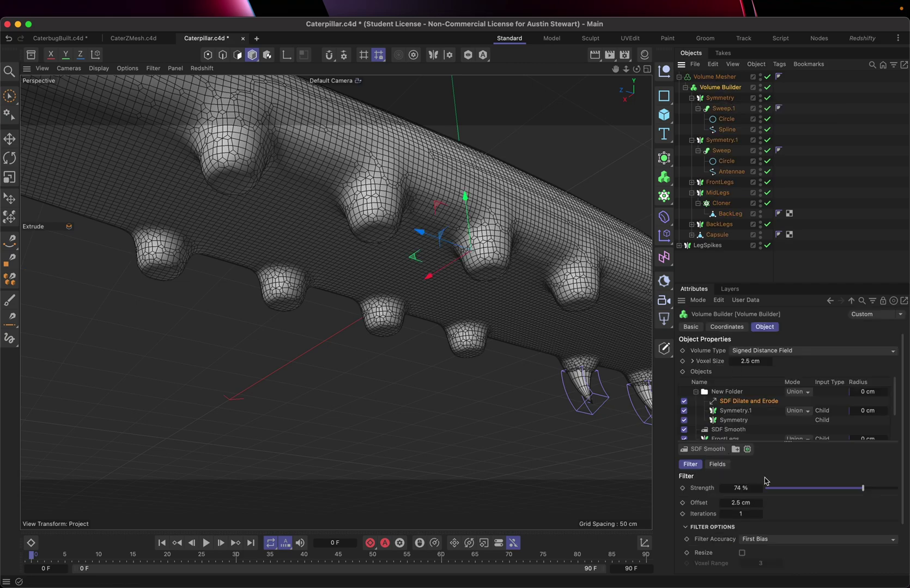
{"action": "scroll", "coordinate": [701, 430], "scroll_direction": "down", "scroll_amount": 1}
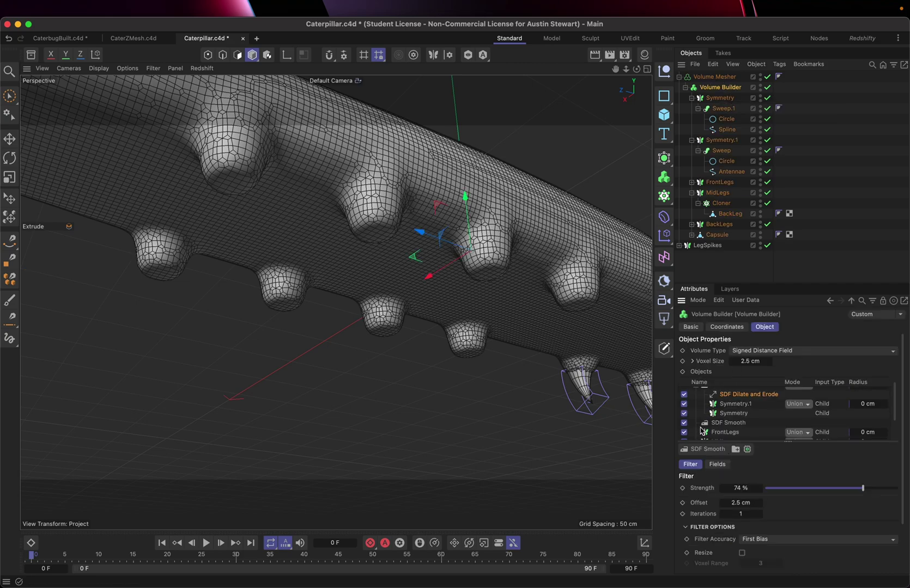
{"action": "left_click", "coordinate": [684, 423]}
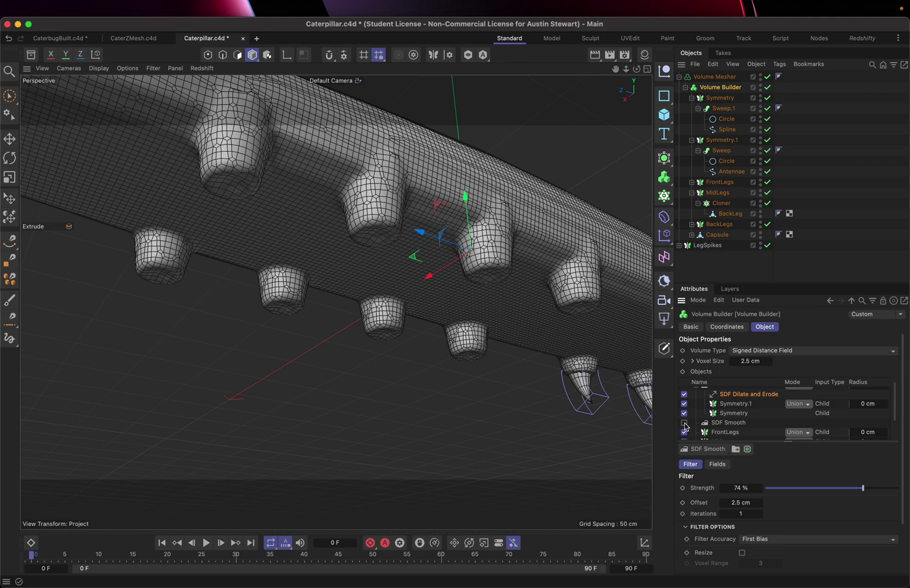
{"action": "scroll", "coordinate": [404, 221], "scroll_direction": "down", "scroll_amount": 6}
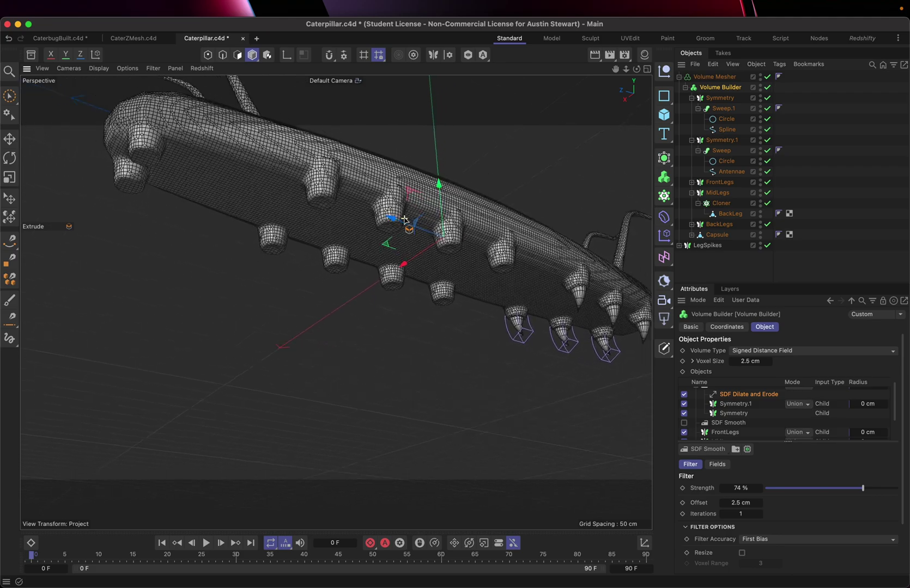
{"action": "scroll", "coordinate": [404, 221], "scroll_direction": "up", "scroll_amount": 5}
{"action": "scroll", "coordinate": [404, 220], "scroll_direction": "down", "scroll_amount": 3}
{"action": "left_click_drag", "start_coordinate": [404, 221], "coordinate": [433, 260], "text": "alt"}
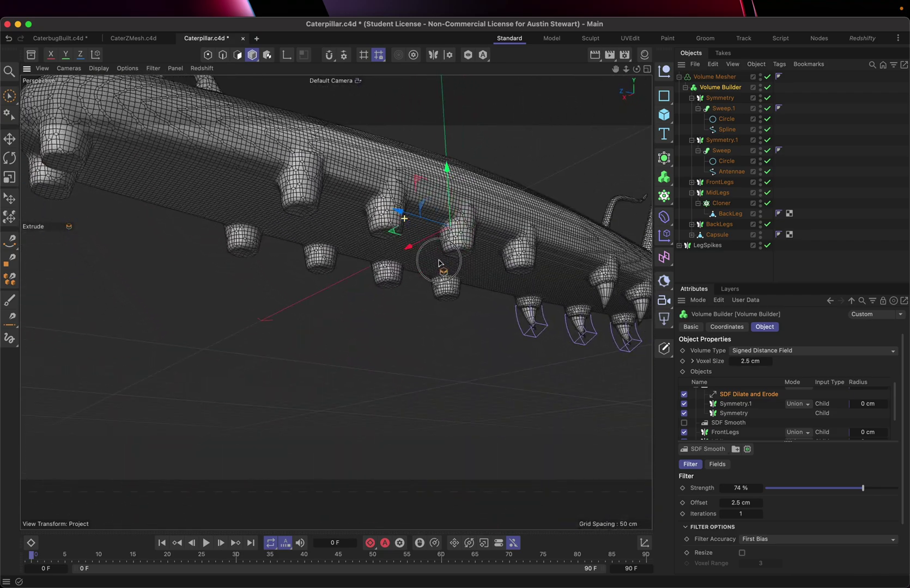
- Move the BackLeg's recessed bottom polygons upward in polygon mode to deepen the hollow
{"action": "left_click", "coordinate": [736, 216]}
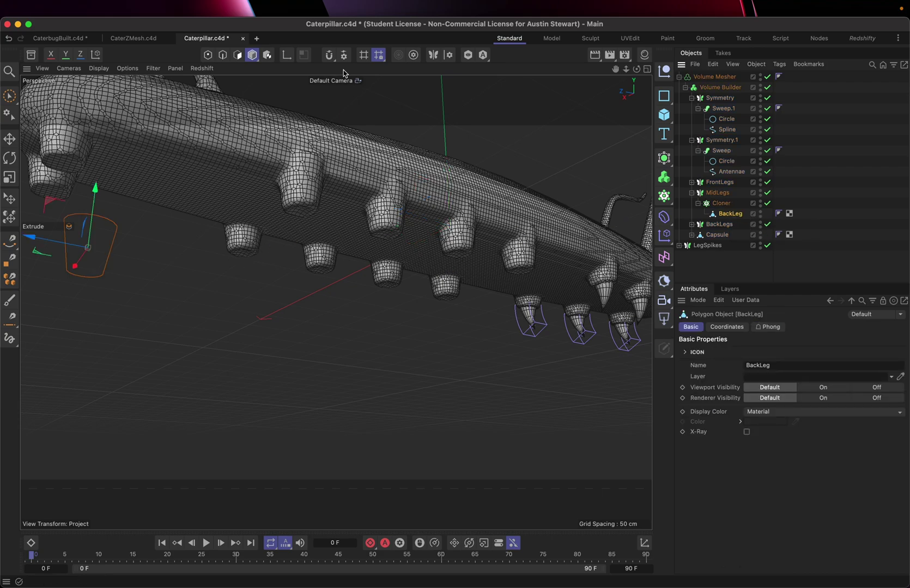
{"action": "left_click", "coordinate": [237, 55]}
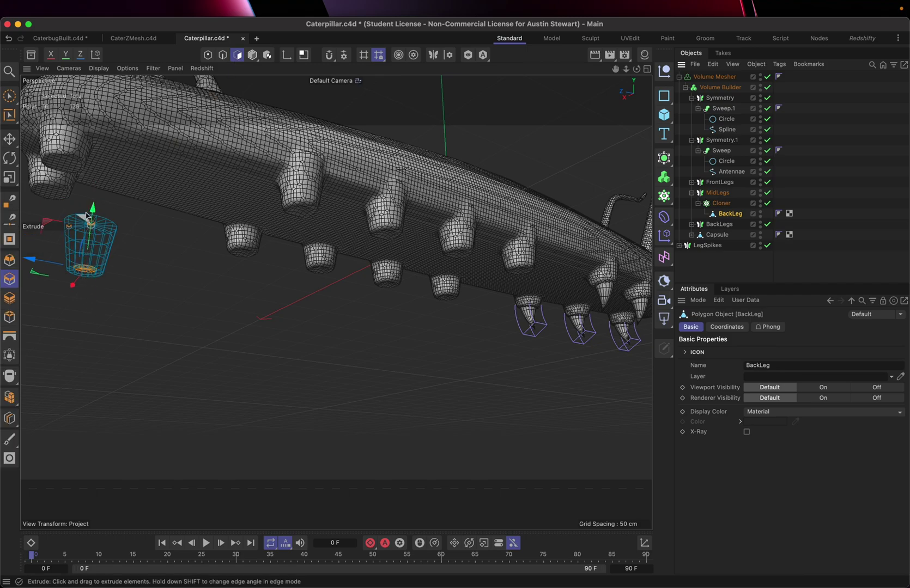
{"action": "left_click_drag", "start_coordinate": [87, 216], "coordinate": [93, 204]}
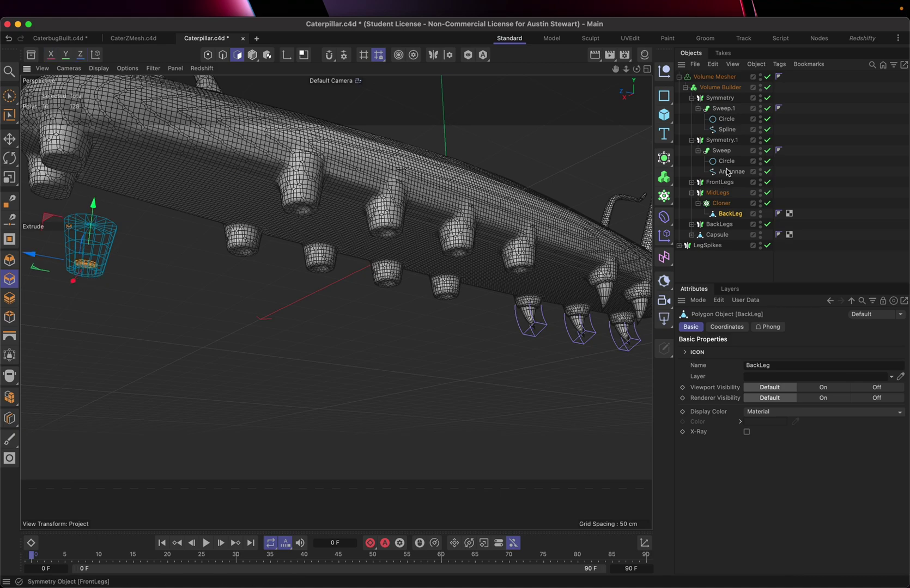
- Re-enable the Volume Builder's SDF Smooth filter and set its strength to 10%
{"action": "left_click", "coordinate": [719, 87]}
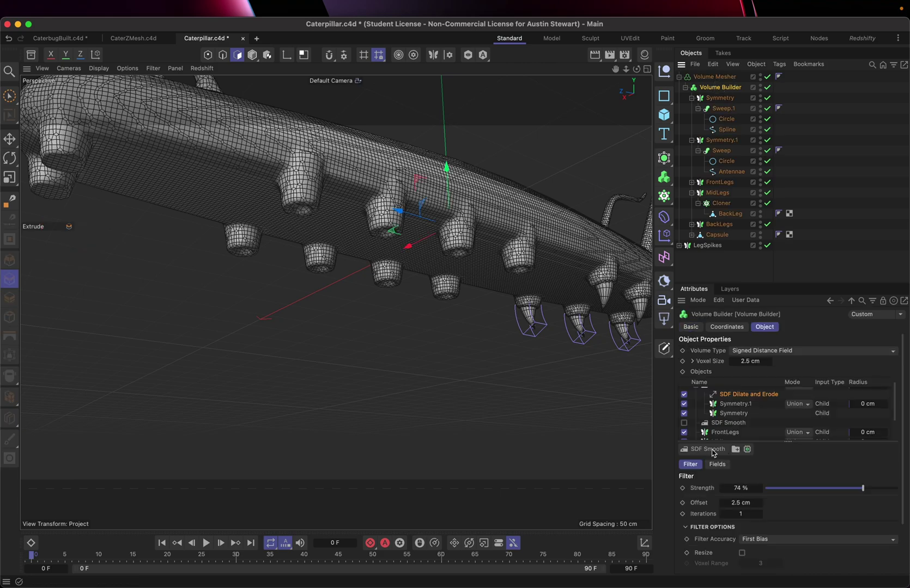
{"action": "left_click", "coordinate": [684, 423]}
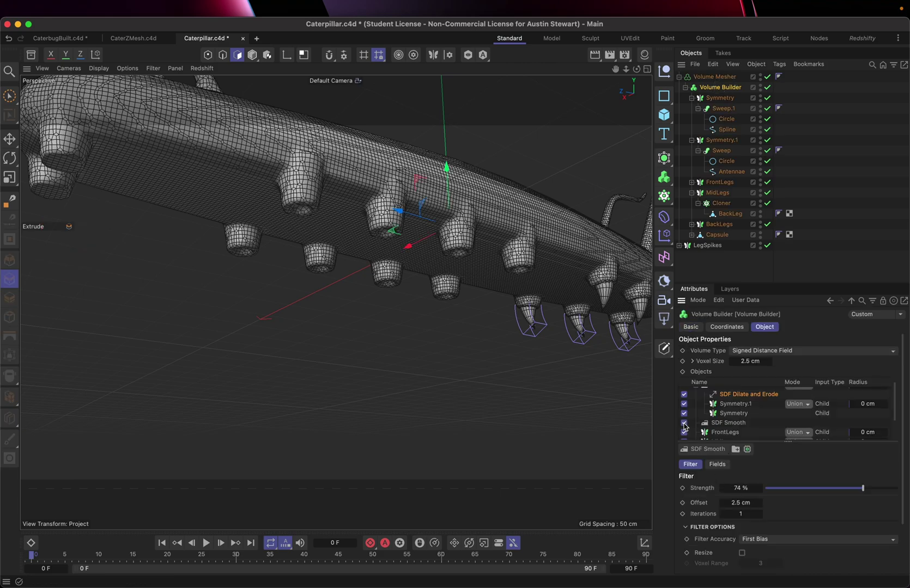
{"action": "left_click", "coordinate": [684, 424]}
{"action": "left_click", "coordinate": [684, 424]}
{"action": "left_click", "coordinate": [723, 424]}
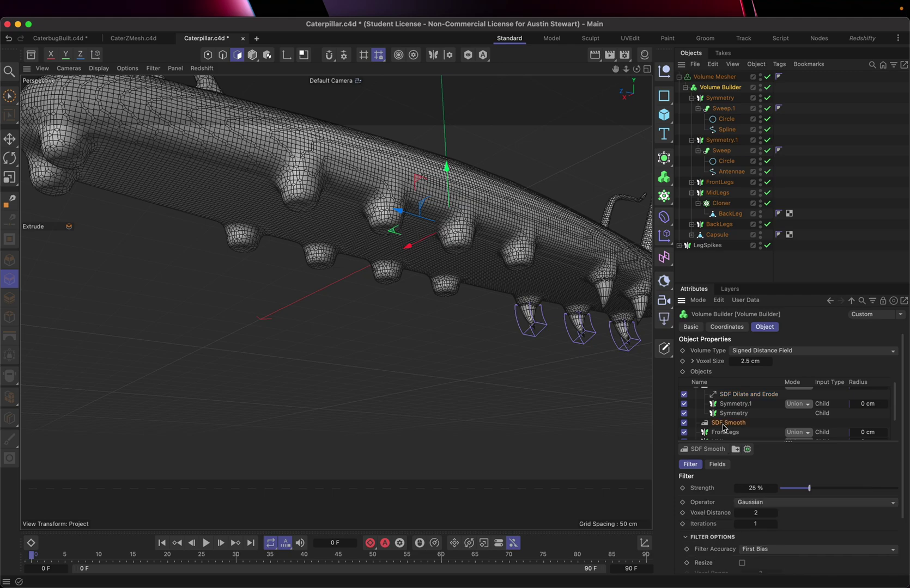
{"action": "left_click", "coordinate": [787, 488]}
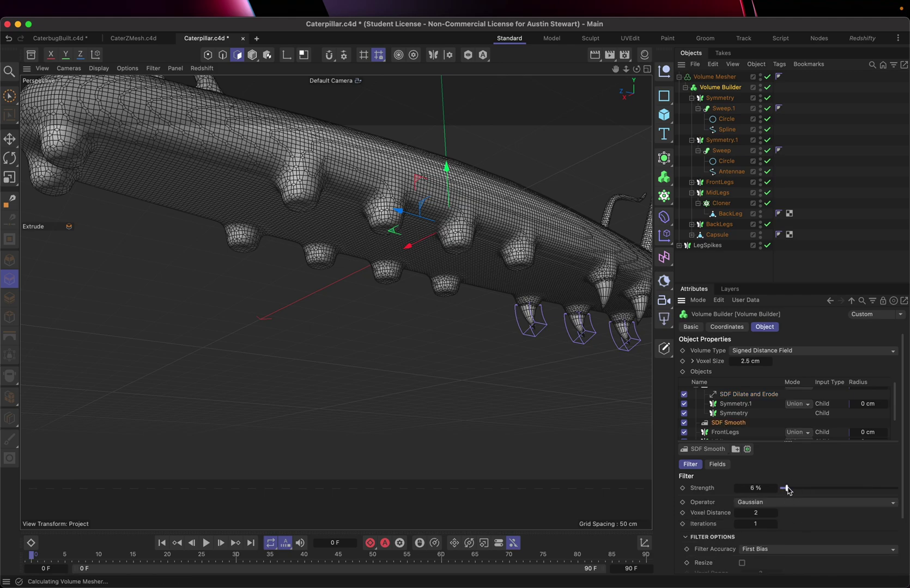
{"action": "left_click_drag", "start_coordinate": [787, 489], "coordinate": [792, 489]}
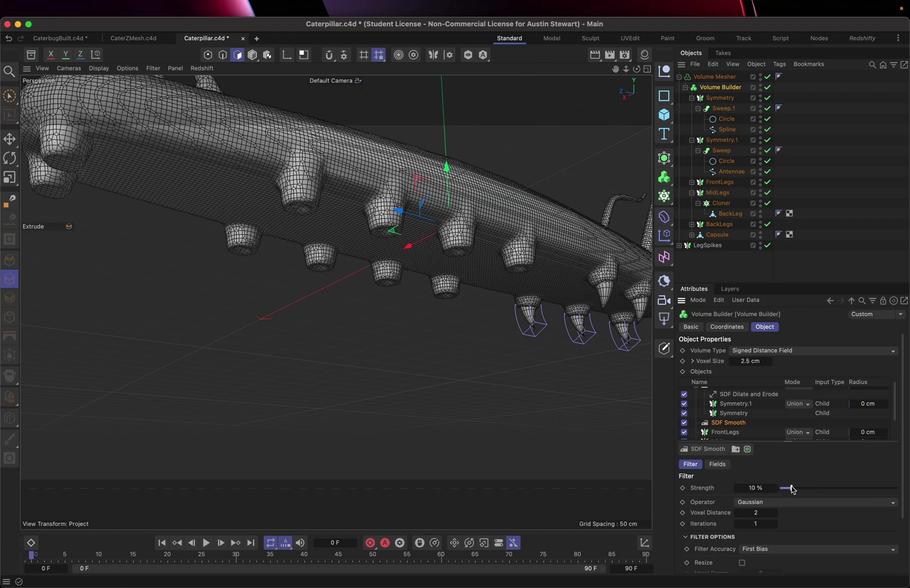
- Examine the middle legs' undersides with smoothing, and switch off the SDF Smooth filter to compare the leg shapes
{"action": "scroll", "coordinate": [308, 155], "scroll_direction": "up", "scroll_amount": 10}
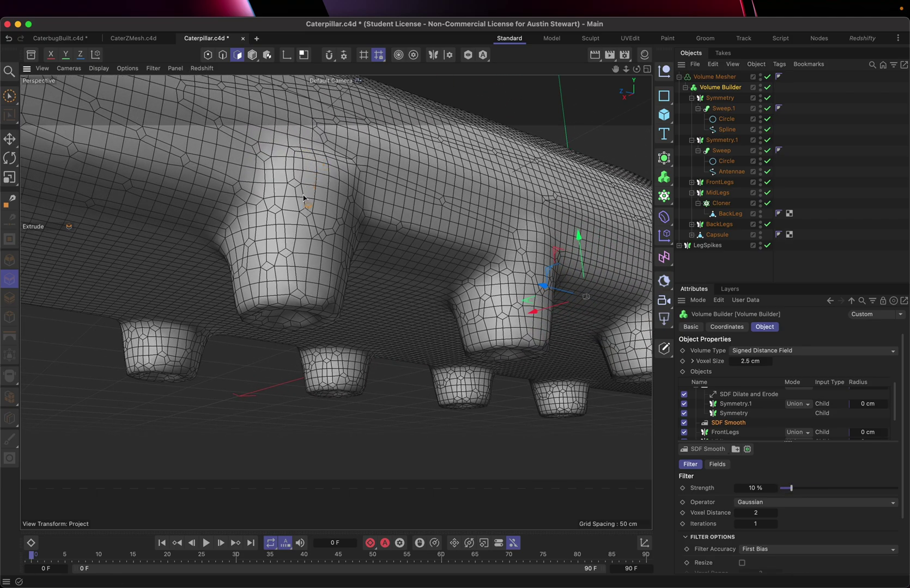
{"action": "scroll", "coordinate": [303, 197], "scroll_direction": "down", "scroll_amount": 10}
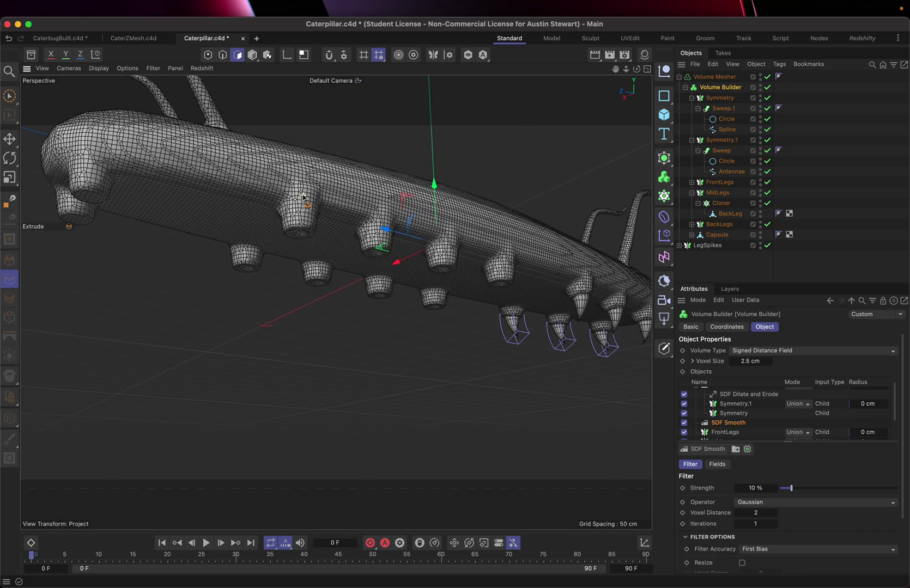
{"action": "scroll", "coordinate": [303, 197], "scroll_direction": "down", "scroll_amount": 3}
{"action": "middle_click_drag", "start_coordinate": [303, 197], "coordinate": [323, 208], "text": "alt"}
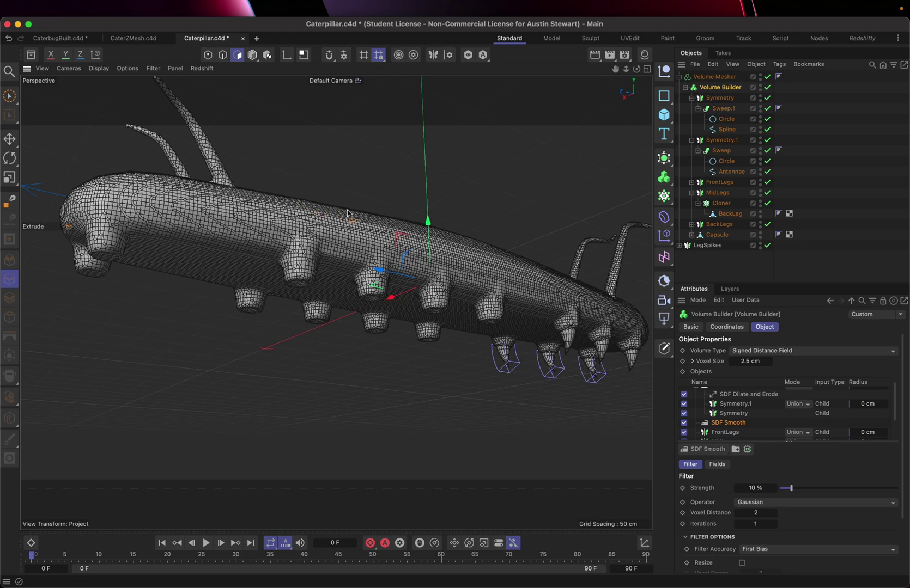
{"action": "left_click_drag", "start_coordinate": [348, 212], "coordinate": [321, 175], "text": "alt"}
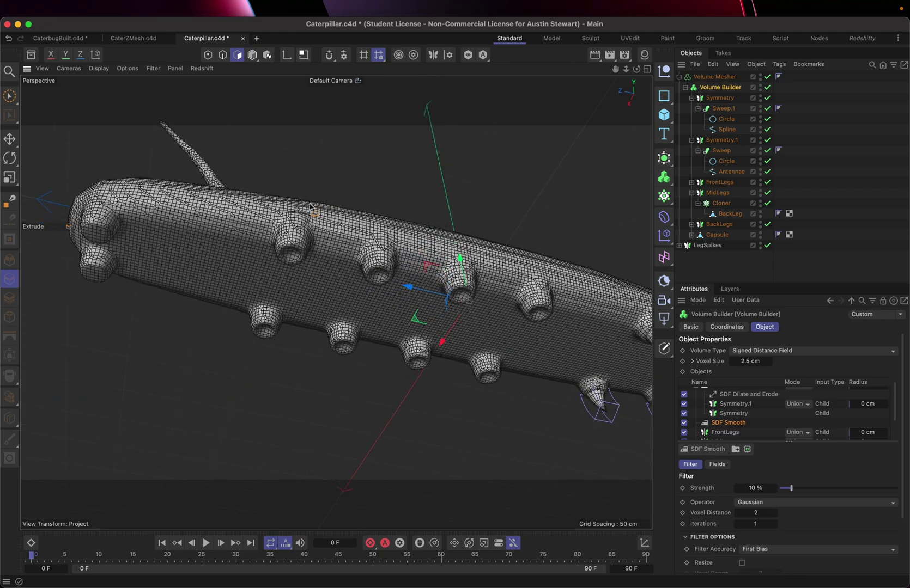
{"action": "scroll", "coordinate": [310, 206], "scroll_direction": "up", "scroll_amount": 5}
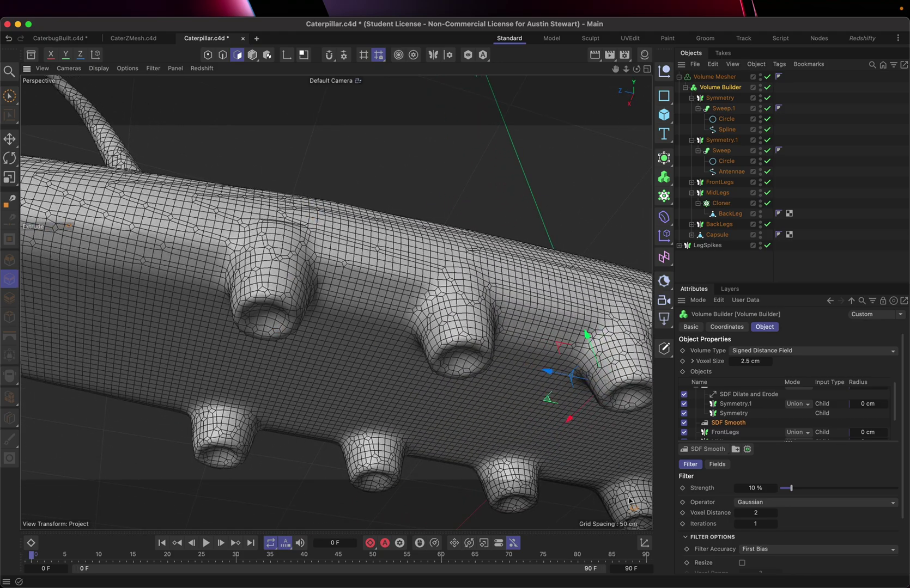
{"action": "left_click", "coordinate": [684, 424]}
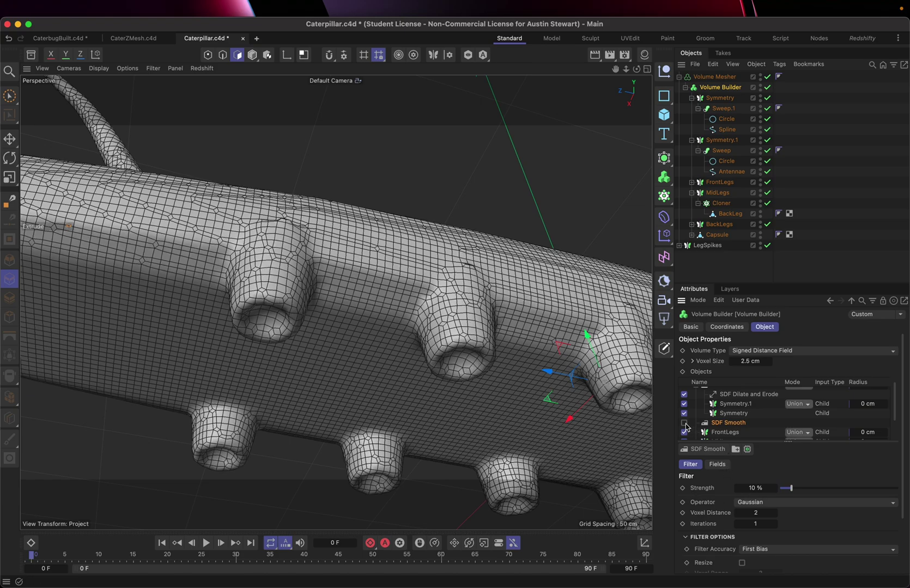
{"action": "middle_click_drag", "start_coordinate": [466, 344], "coordinate": [420, 357], "text": "alt"}
{"action": "left_click_drag", "start_coordinate": [465, 344], "coordinate": [455, 373], "text": "alt"}
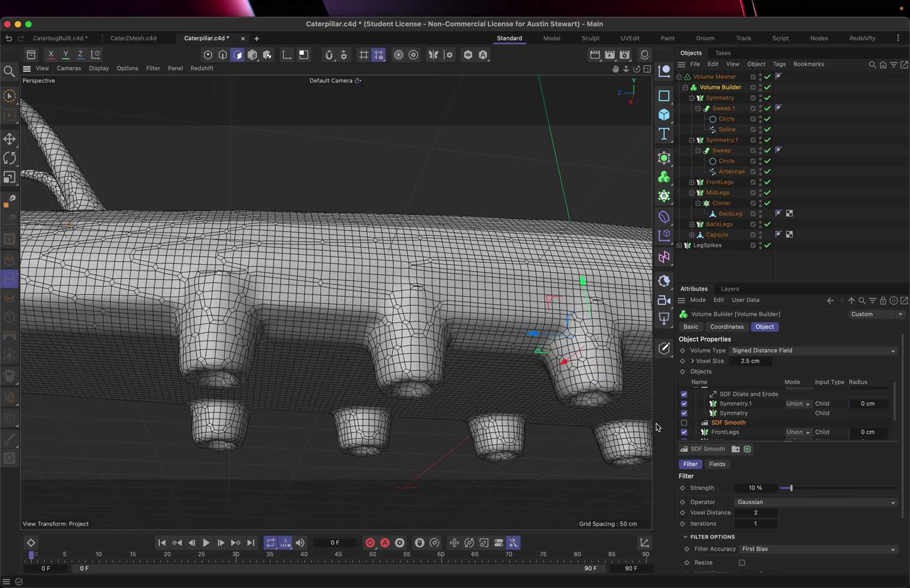
- Set the MidLegs union radius to about 10.7 cm in the Volume Builder, try a larger radius and undo it
{"action": "scroll", "coordinate": [744, 426], "scroll_direction": "down", "scroll_amount": 3}
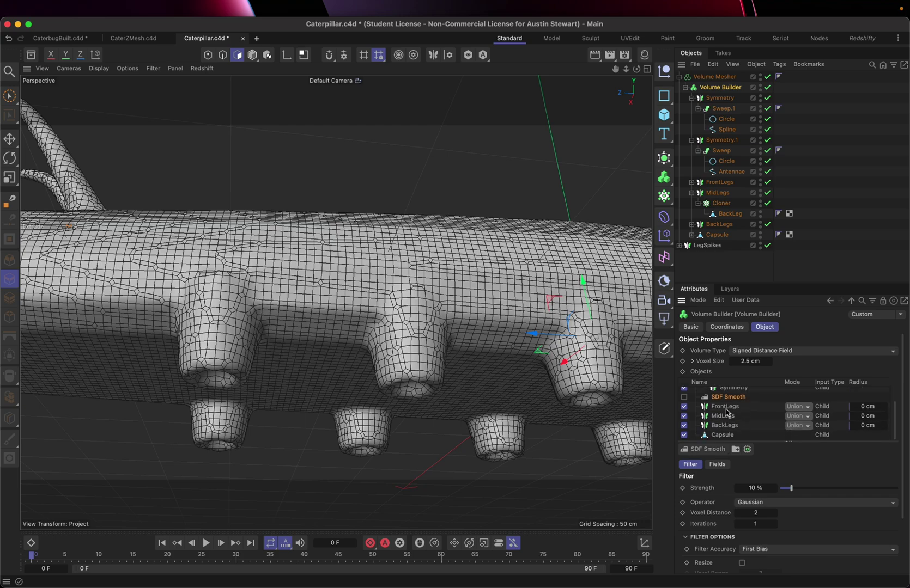
{"action": "left_click", "coordinate": [727, 417]}
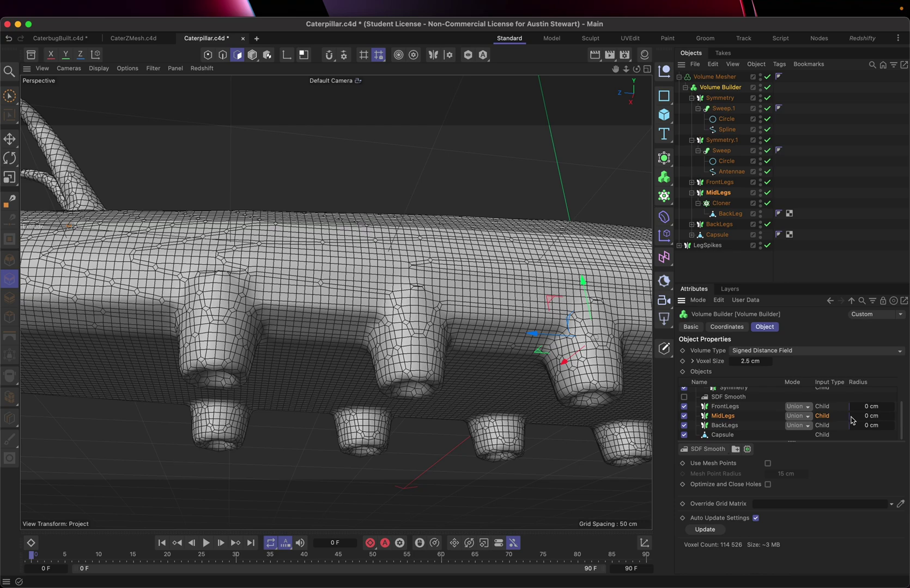
{"action": "left_click_drag", "start_coordinate": [852, 420], "coordinate": [855, 420]}
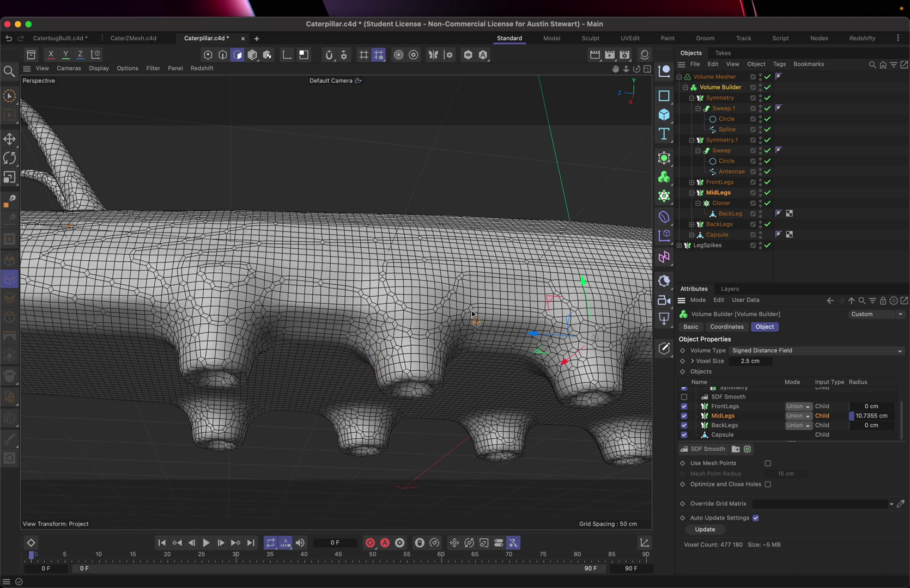
{"action": "left_click_drag", "start_coordinate": [860, 421], "coordinate": [866, 420]}
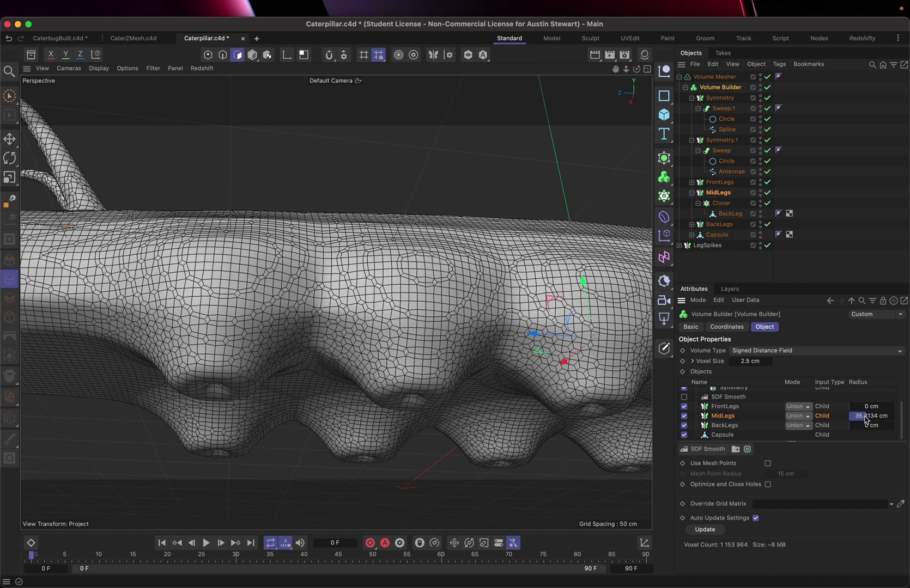
{"action": "key", "text": "super+z"}
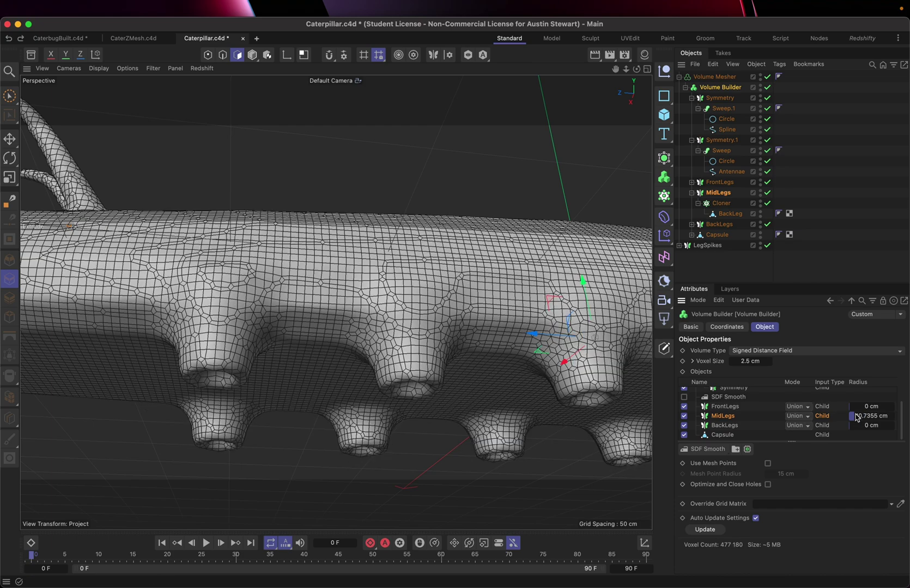
- Adjust the MidLegs union radius to about 15 cm in the Volume Builder, comparing the blend with the monarch caterpillar reference photos
{"action": "left_click_drag", "start_coordinate": [856, 418], "coordinate": [859, 418]}
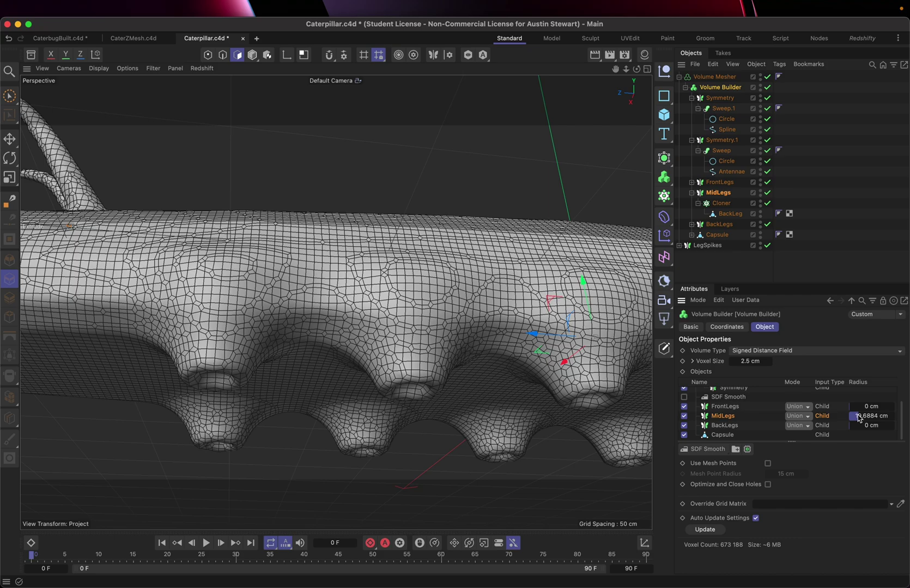
{"action": "mouse_move", "coordinate": [534, 331]}
{"action": "left_mouse_down", "text": "alt"}
{"action": "mouse_move", "coordinate": [508, 331]}
{"action": "mouse_move", "coordinate": [528, 335]}
{"action": "left_mouse_up", "text": "alt"}
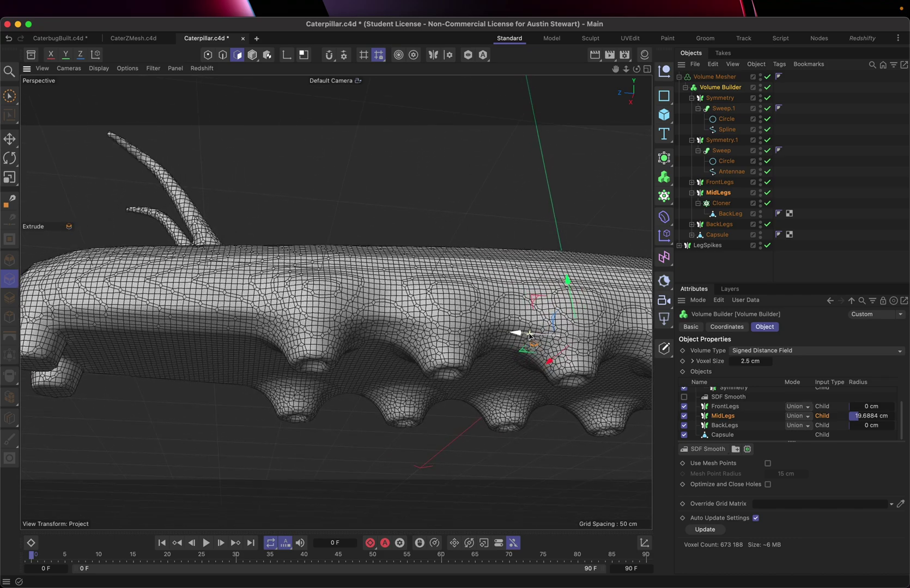
{"action": "key", "text": "super+Tab"}
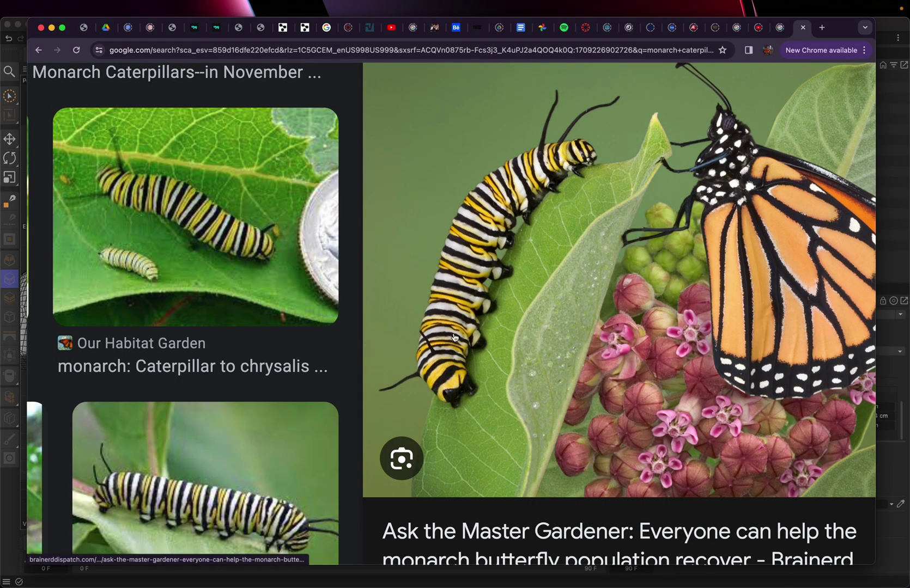
{"action": "key", "text": "super+Tab"}
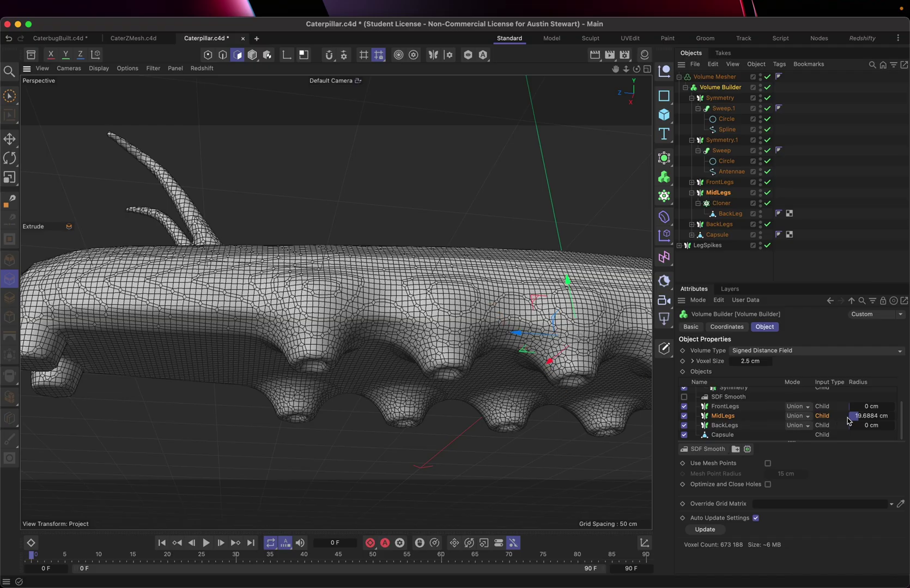
{"action": "left_click_drag", "start_coordinate": [857, 420], "coordinate": [856, 420]}
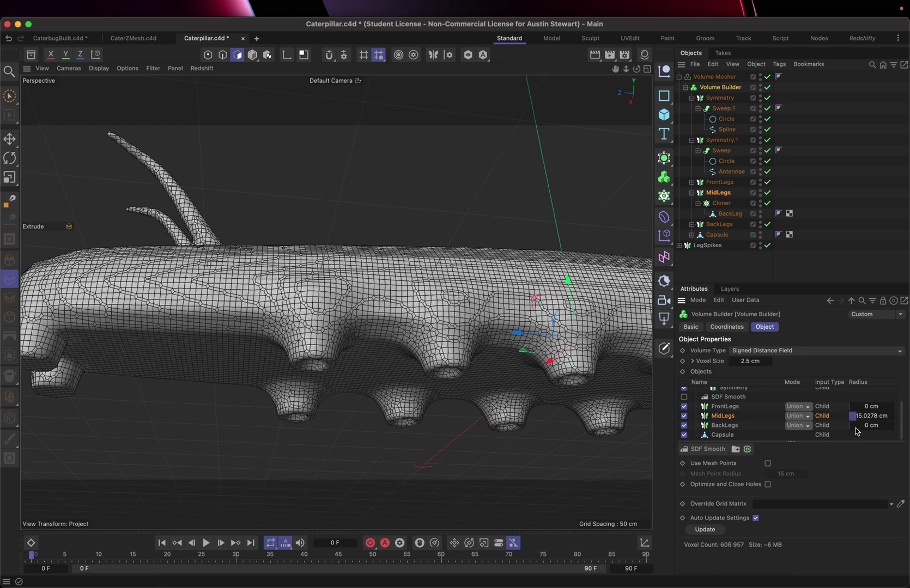
- Set the union radius of the BackLegs to about 12.9 cm and of the FrontLegs to about 6.1 cm
{"action": "left_click_drag", "start_coordinate": [855, 429], "coordinate": [855, 429]}
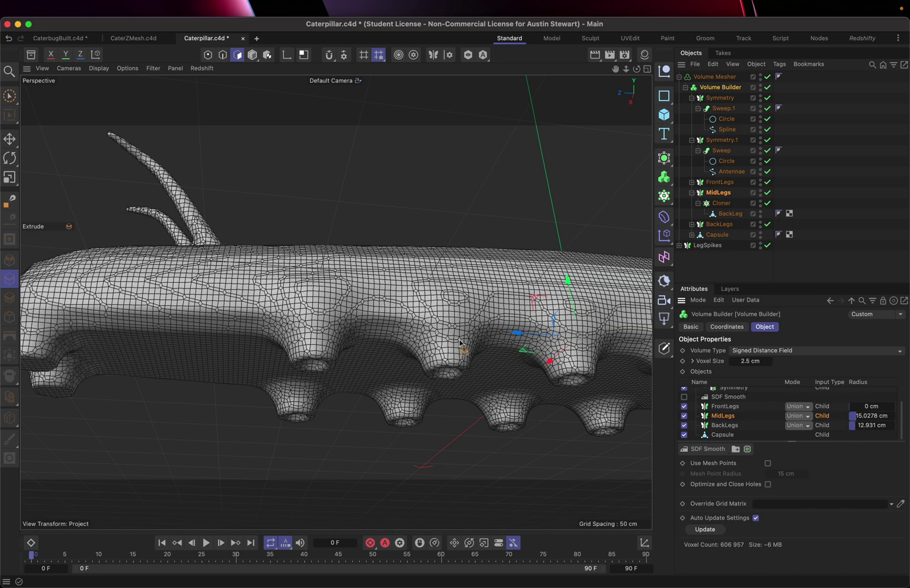
{"action": "right_click_drag", "start_coordinate": [459, 342], "coordinate": [458, 342], "text": "alt"}
{"action": "middle_click_drag", "start_coordinate": [459, 342], "coordinate": [463, 349], "text": "alt"}
{"action": "key", "text": "super+Tab"}
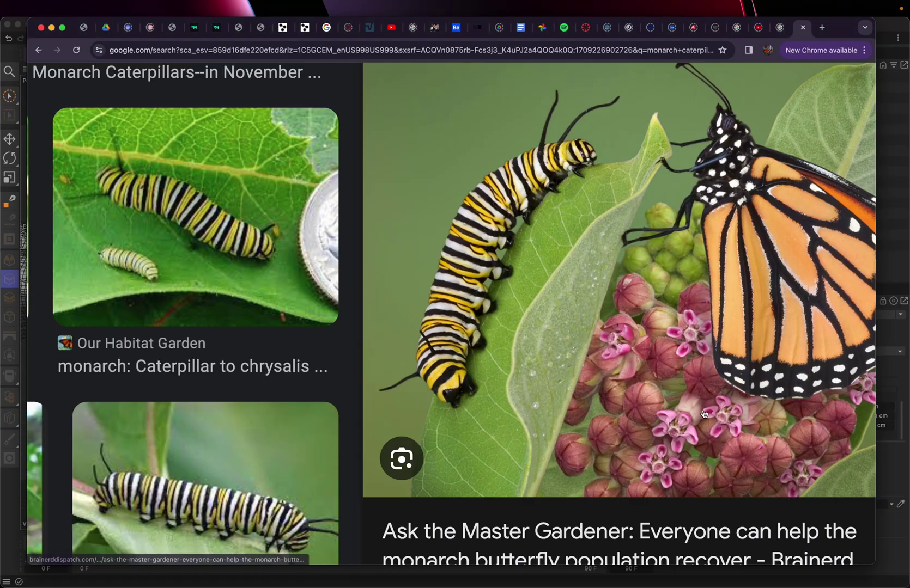
{"action": "key", "text": "super+Tab"}
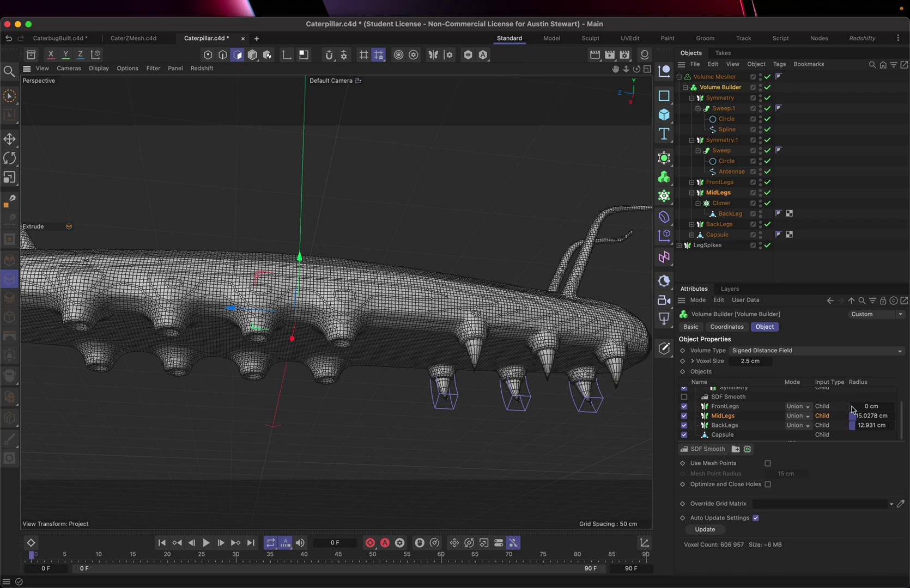
{"action": "left_click_drag", "start_coordinate": [853, 409], "coordinate": [853, 410]}
{"action": "scroll", "coordinate": [469, 343], "scroll_direction": "up", "scroll_amount": 10}
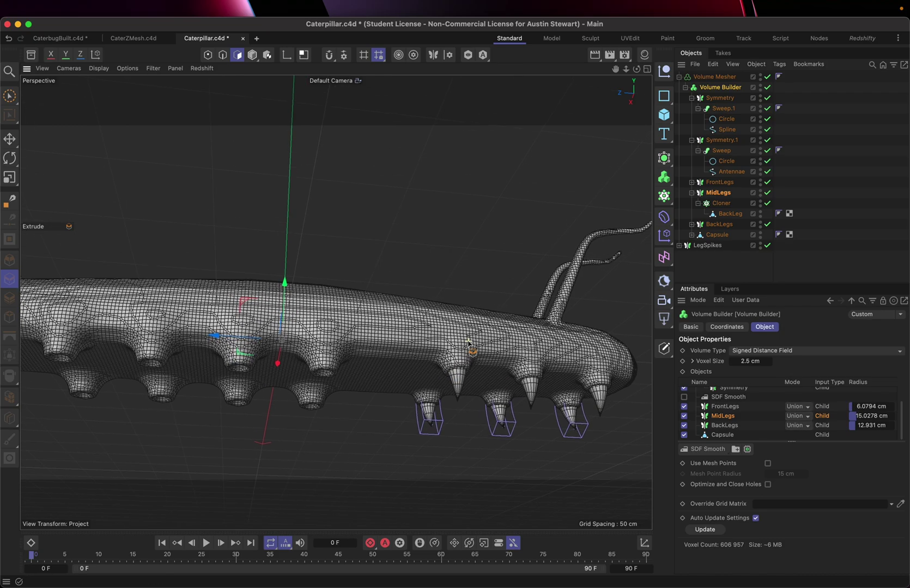
{"action": "scroll", "coordinate": [468, 343], "scroll_direction": "down", "scroll_amount": 6}
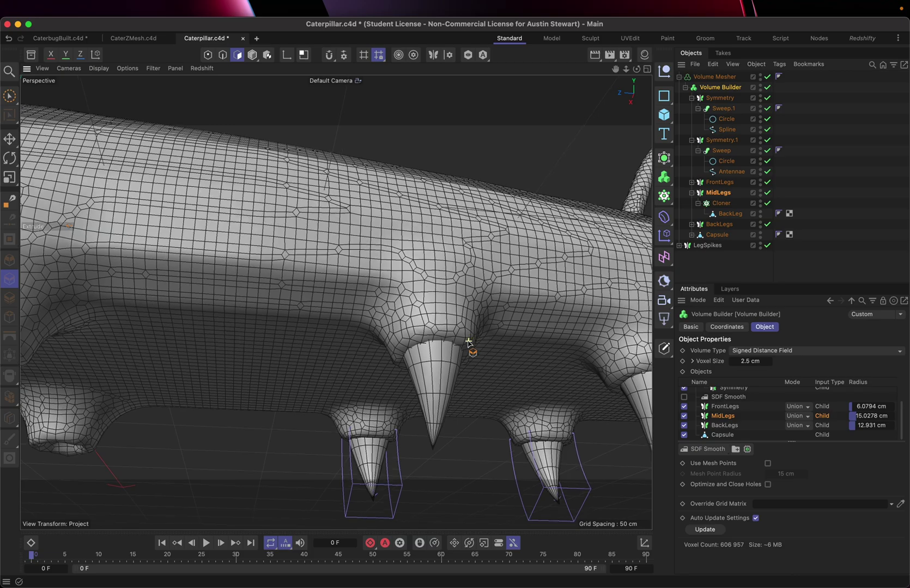
{"action": "scroll", "coordinate": [468, 343], "scroll_direction": "down", "scroll_amount": 6}
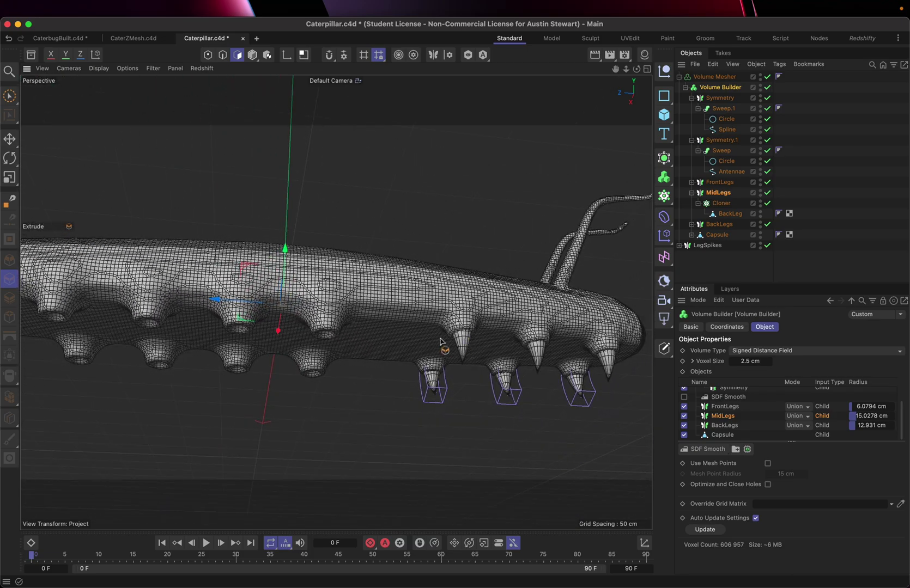
- Disable the Volume Mesher and Volume Builder, and make the BackLeg cone inside the BackLegs symmetry editable
{"action": "left_click_drag", "start_coordinate": [366, 279], "coordinate": [461, 371], "text": "alt"}
{"action": "left_click_drag", "start_coordinate": [273, 307], "coordinate": [518, 283], "text": "alt"}
{"action": "left_click_drag", "start_coordinate": [329, 376], "coordinate": [372, 234], "text": "alt"}
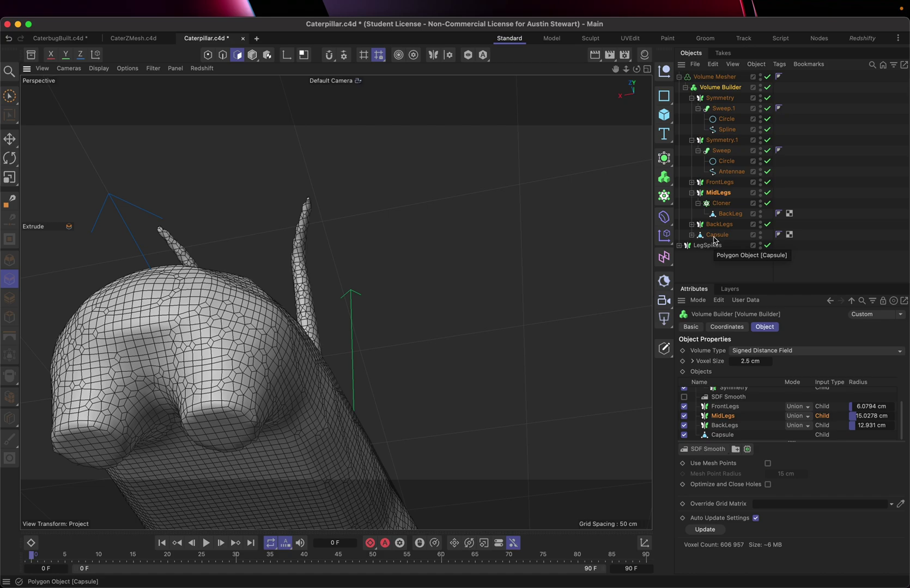
{"action": "left_click", "coordinate": [692, 224]}
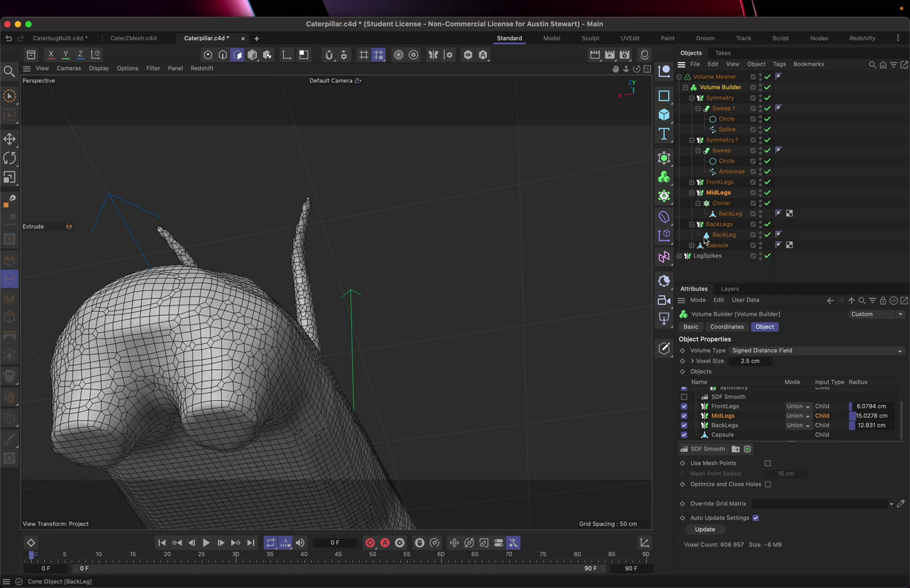
{"action": "left_click", "coordinate": [720, 235]}
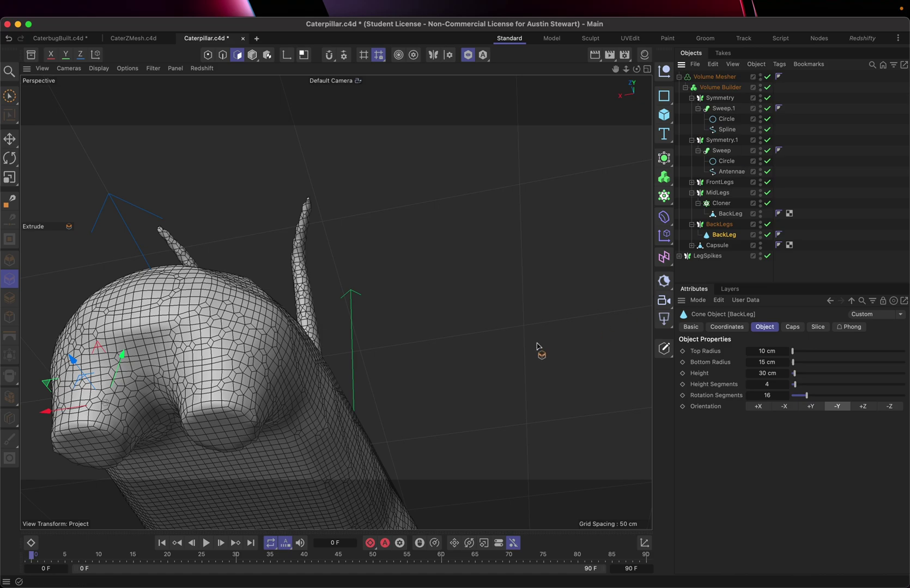
{"action": "scroll", "coordinate": [386, 386], "scroll_direction": "down", "scroll_amount": 5}
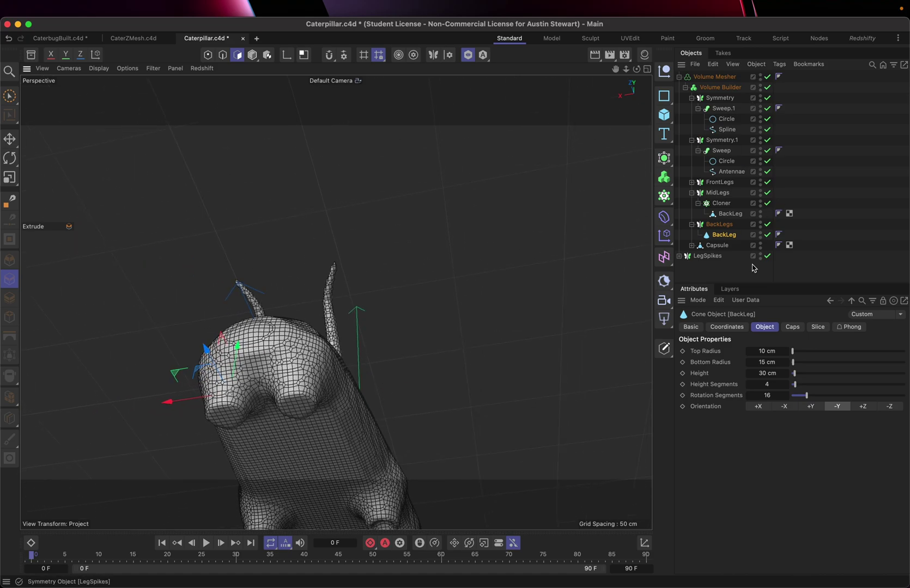
{"action": "left_click", "coordinate": [767, 77]}
{"action": "left_click", "coordinate": [767, 87]}
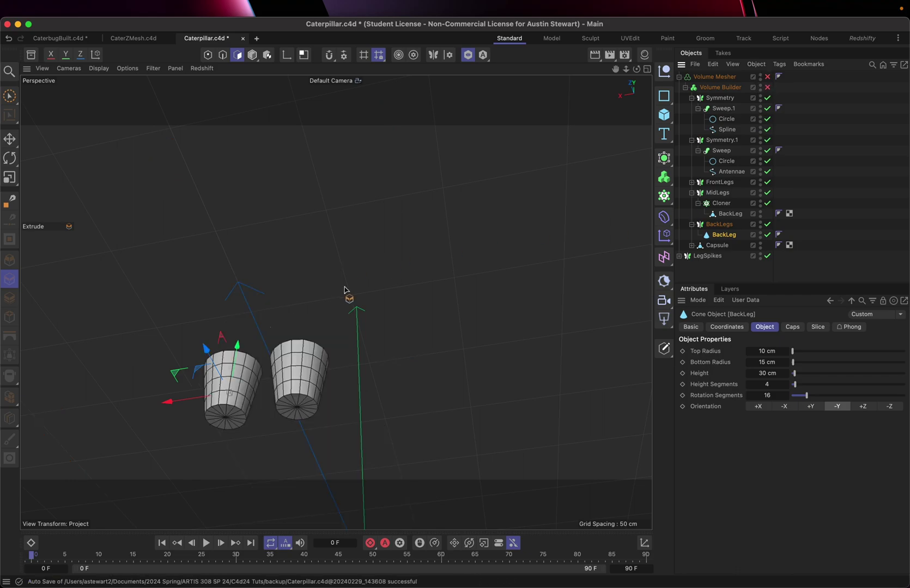
{"action": "key", "text": "c"}
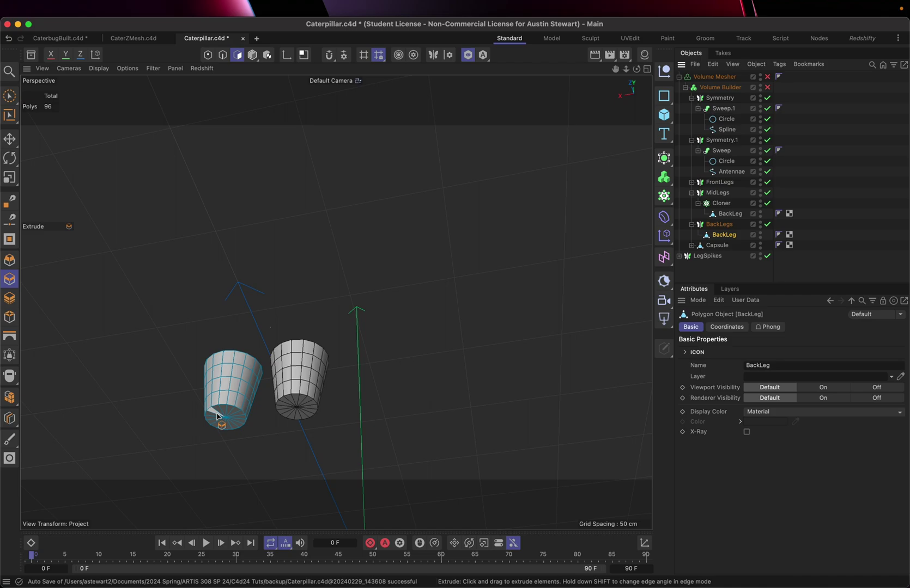
- Add a loop cut around the BackLeg's bottom cap at an offset of about 66%
{"action": "key", "text": "k"}
{"action": "key", "text": "l"}
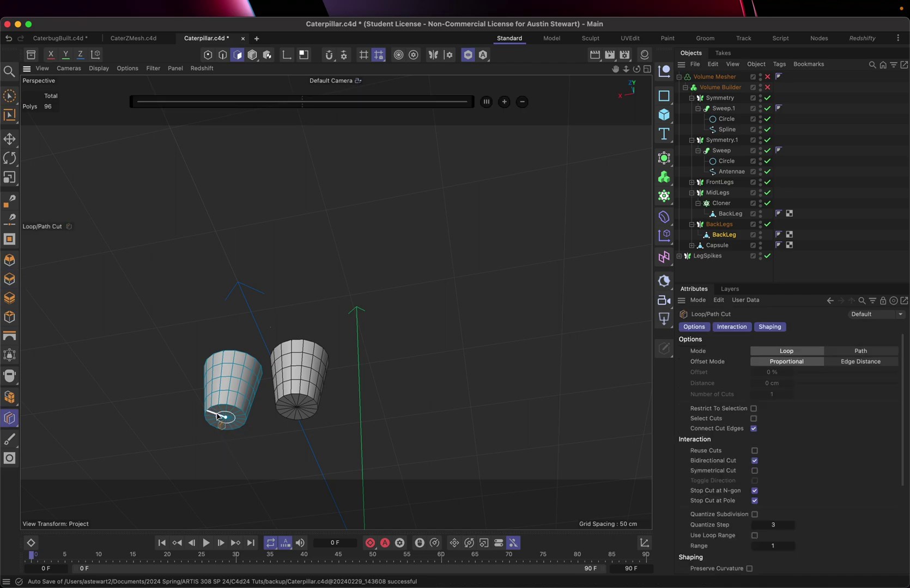
{"action": "left_click", "coordinate": [214, 414]}
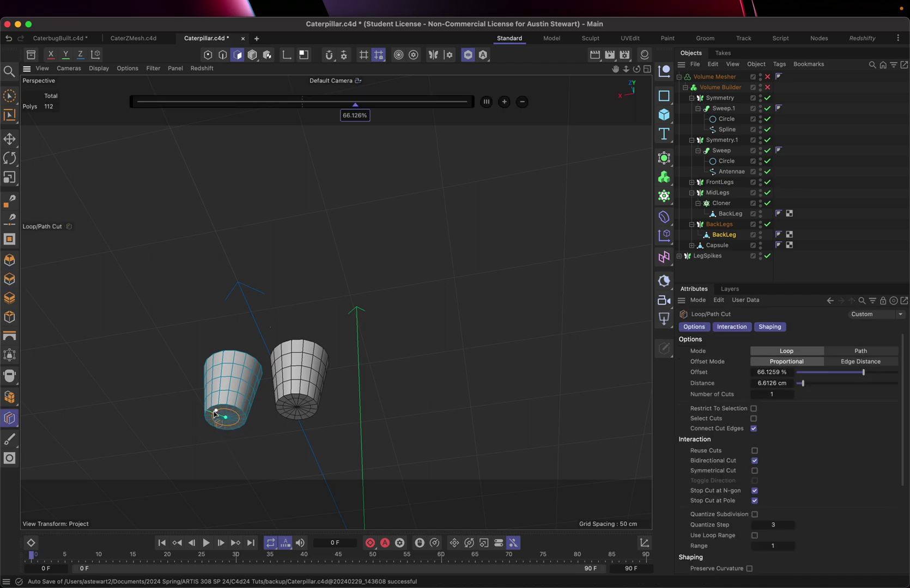
- Loop-select the inner polygons of the BackLeg's bottom cap and extrude them inward about 4.9 cm
{"action": "key", "text": "u"}
{"action": "key", "text": "l"}
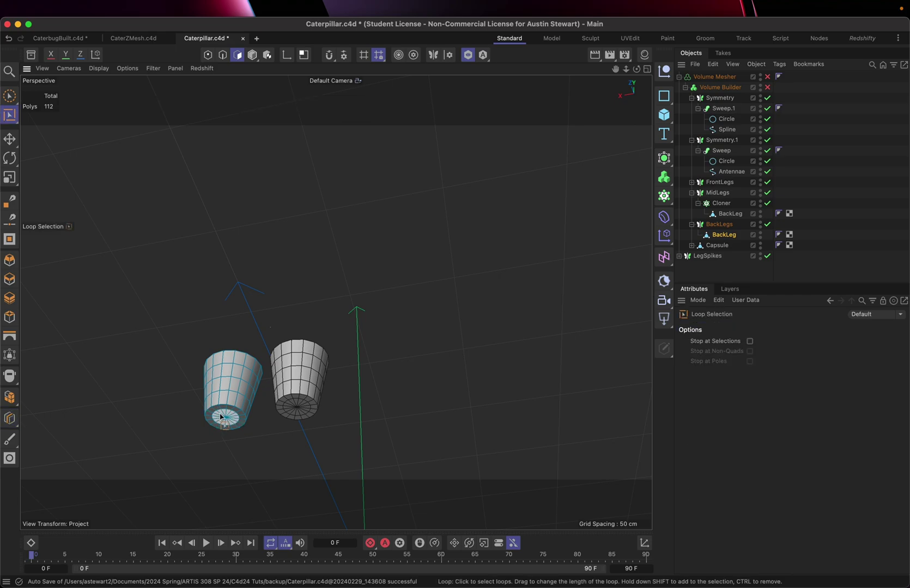
{"action": "left_click", "coordinate": [221, 418]}
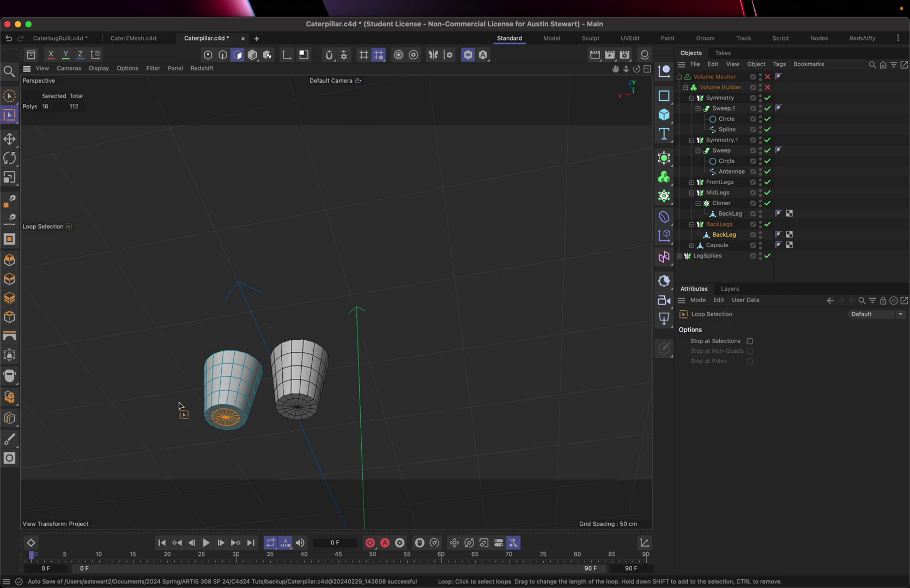
{"action": "key", "text": "d"}
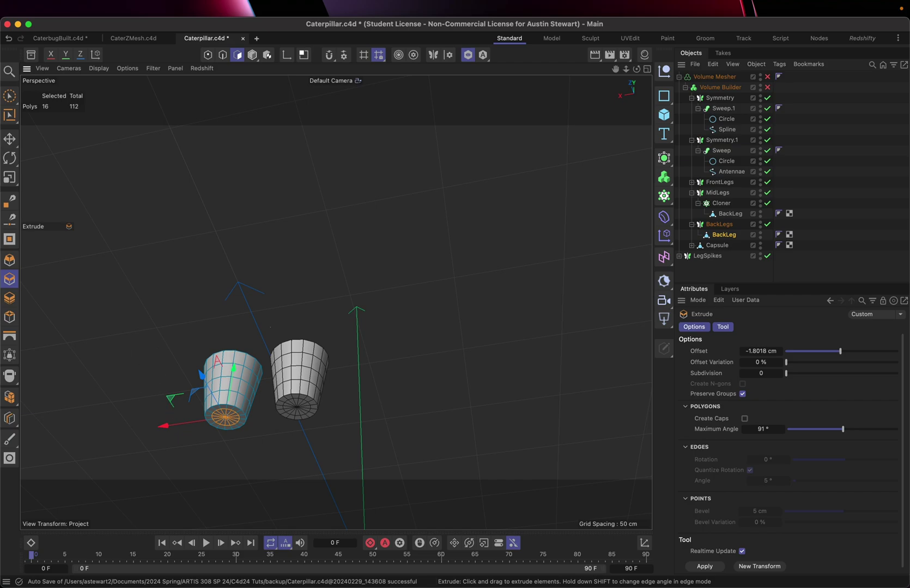
{"action": "left_click_drag", "start_coordinate": [221, 417], "coordinate": [191, 417]}
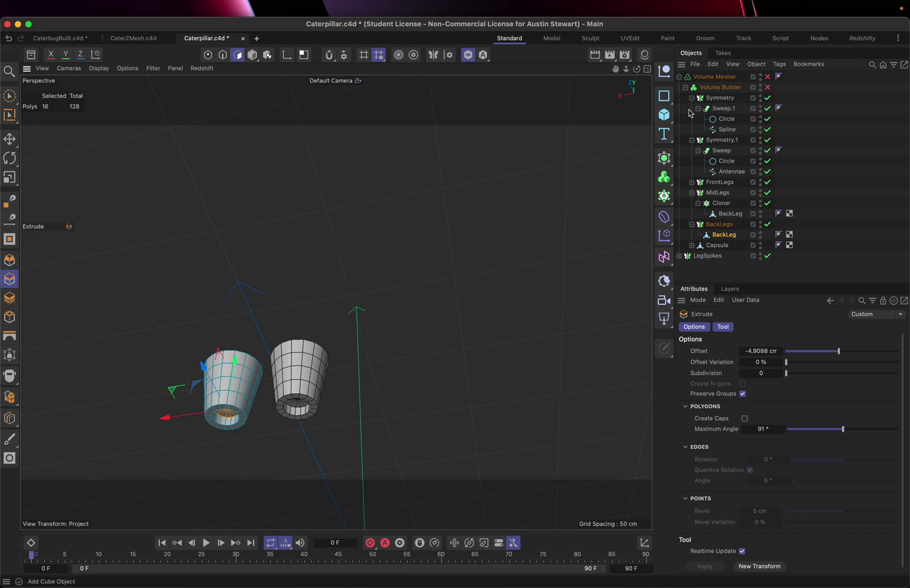
- Re-enable the Volume Mesher and Volume Builder, return to model mode and save the caterpillar project
{"action": "left_click", "coordinate": [767, 77]}
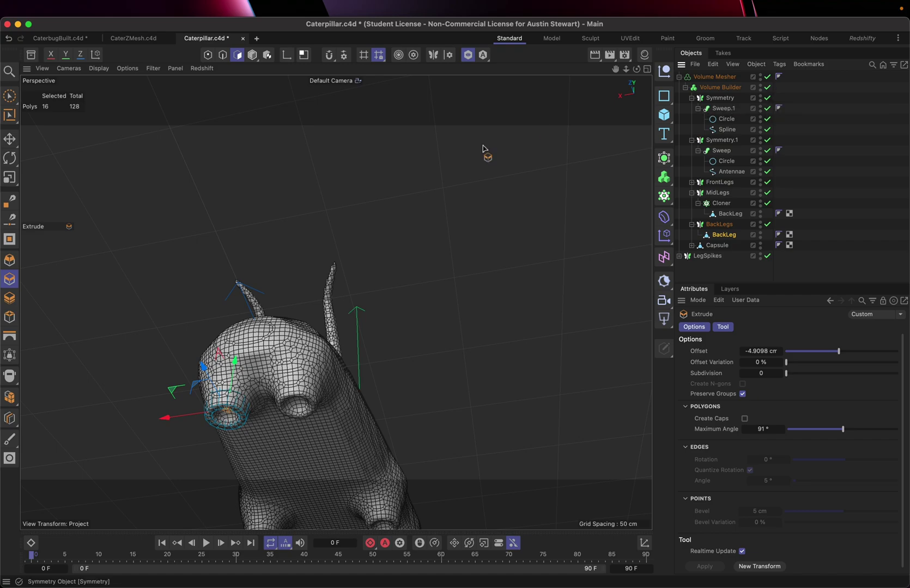
{"action": "left_click", "coordinate": [252, 54]}
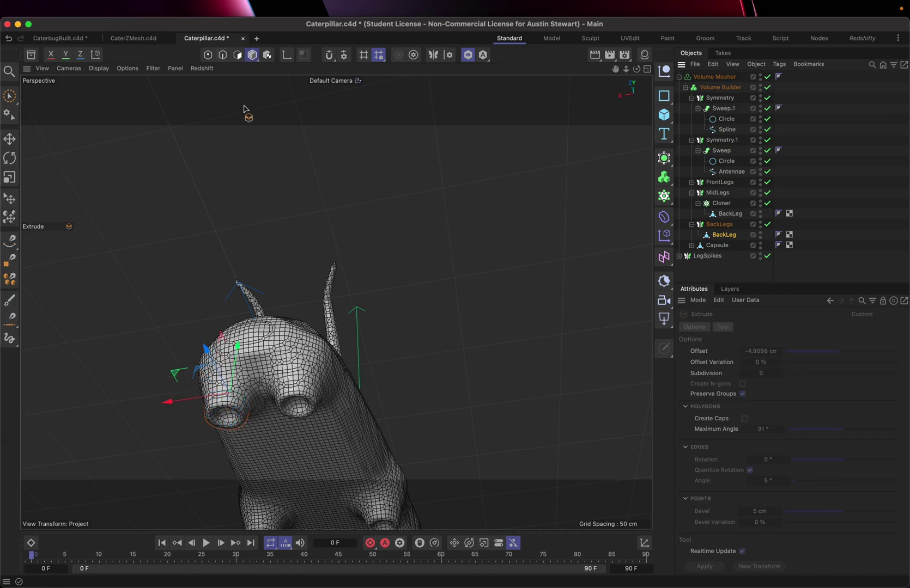
{"action": "scroll", "coordinate": [296, 289], "scroll_direction": "down", "scroll_amount": 3}
{"action": "scroll", "coordinate": [294, 288], "scroll_direction": "down", "scroll_amount": 2}
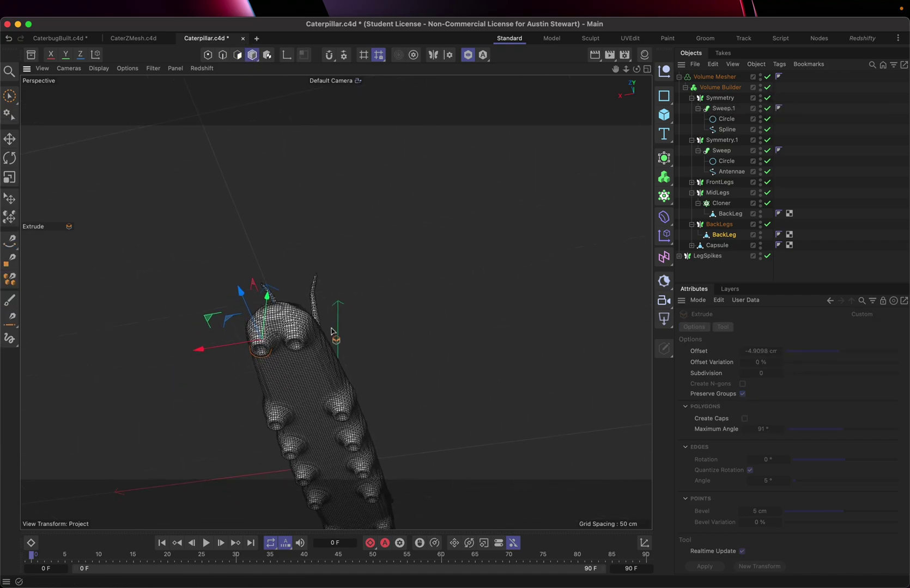
{"action": "left_click_drag", "start_coordinate": [321, 406], "coordinate": [305, 483], "text": "alt"}
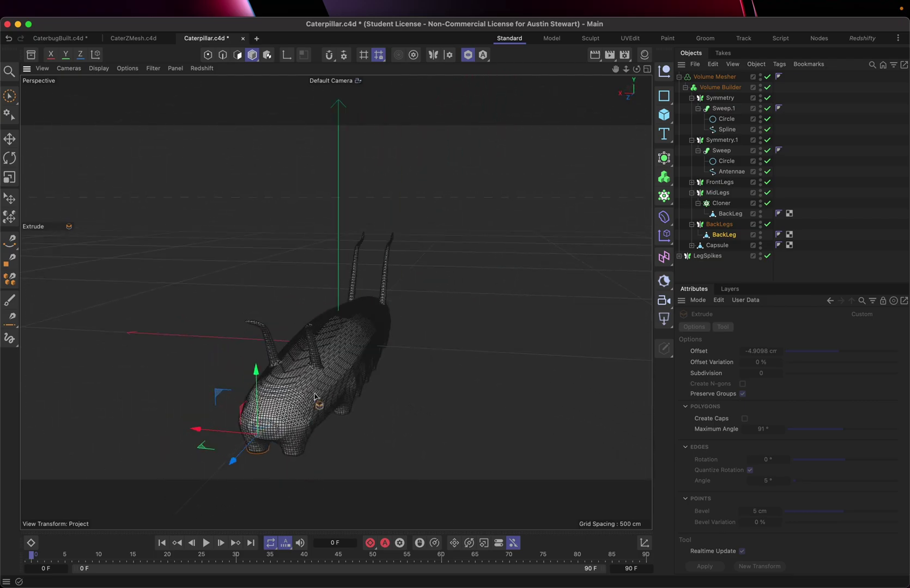
{"action": "scroll", "coordinate": [320, 363], "scroll_direction": "up", "scroll_amount": 5}
{"action": "left_click_drag", "start_coordinate": [394, 342], "coordinate": [356, 363], "text": "alt"}
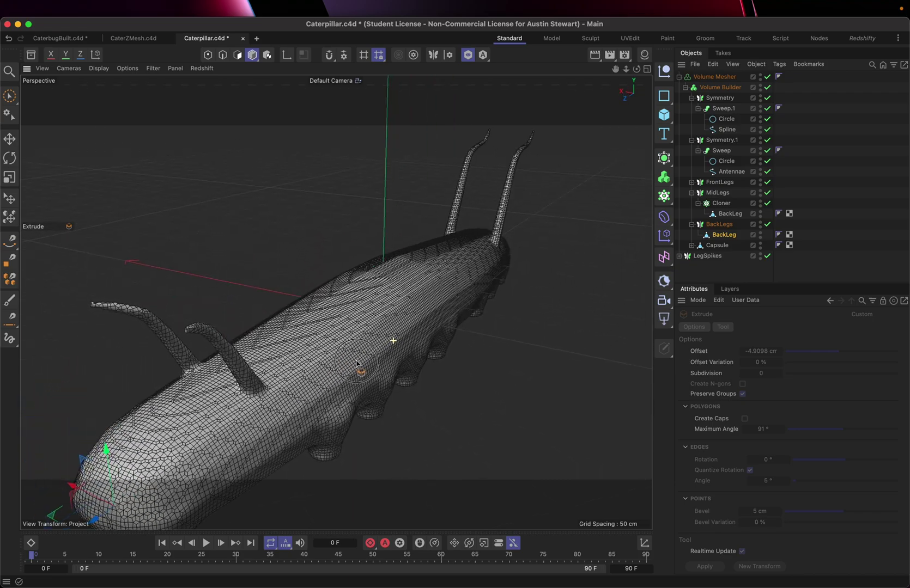
{"action": "key", "text": "super+s"}
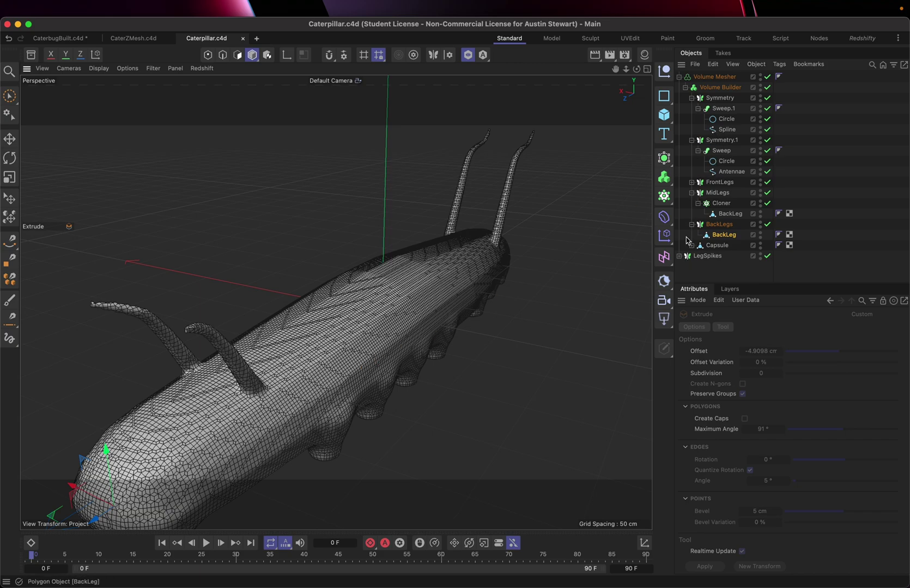
- Collapse and duplicate the Volume Mesher hierarchy, keeping the original as a disabled and hidden backup
{"action": "left_click", "coordinate": [685, 88]}
{"action": "left_click", "coordinate": [679, 77]}
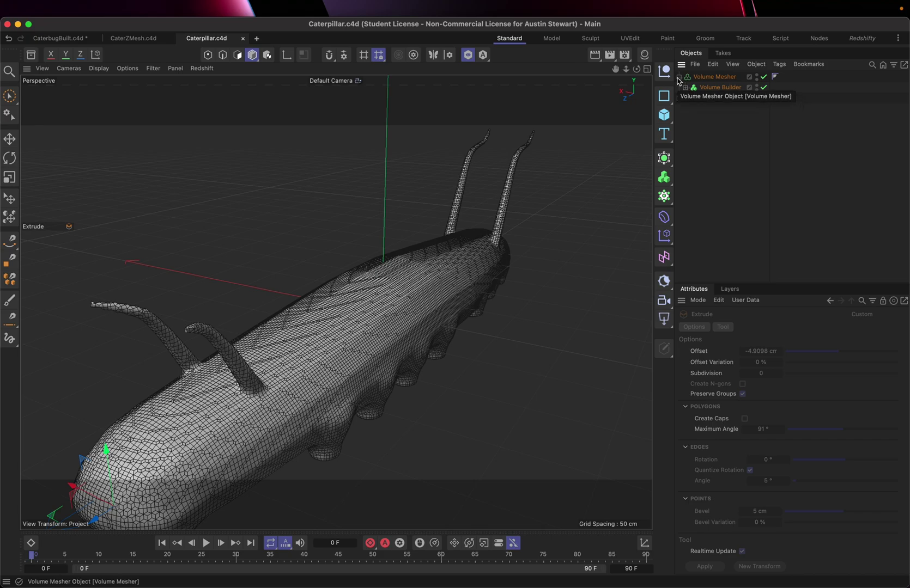
{"action": "left_click", "coordinate": [702, 80]}
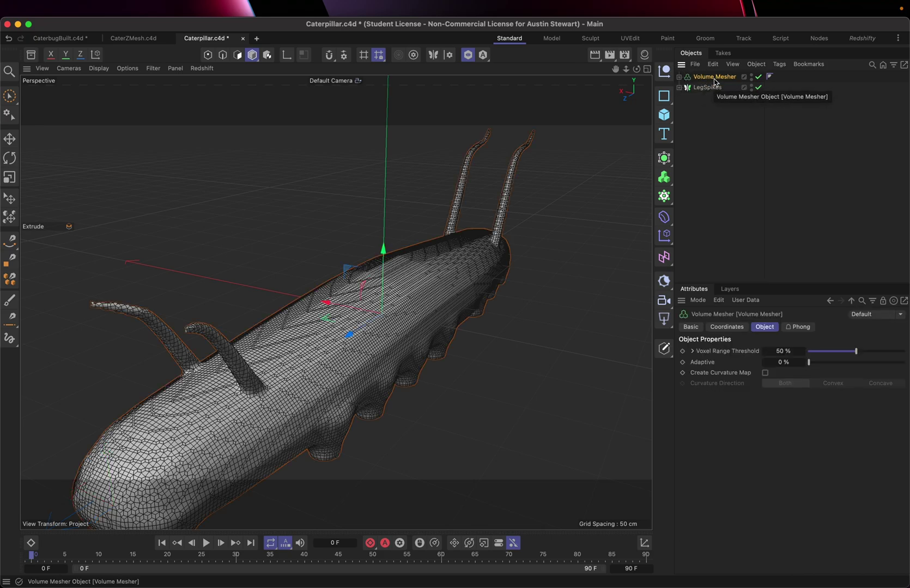
{"action": "key", "text": "super+b"}
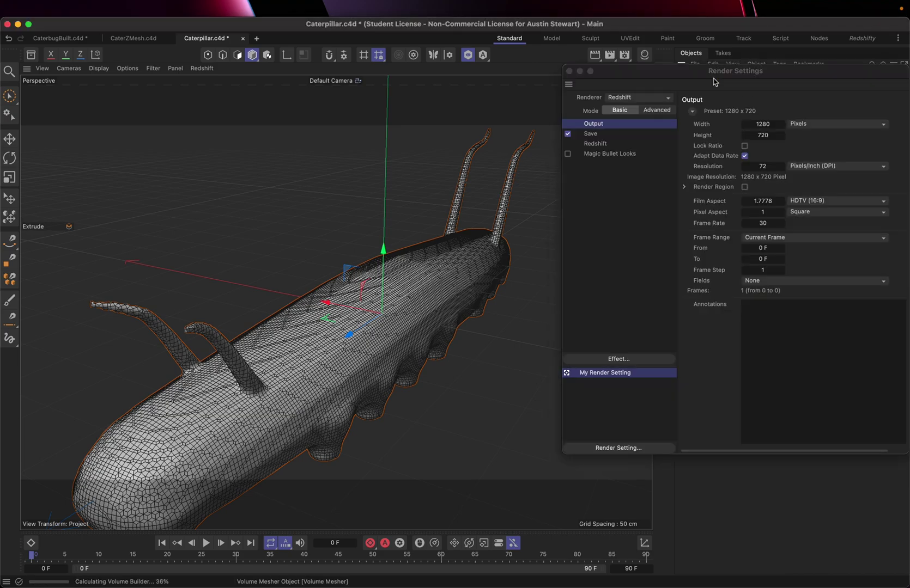
{"action": "left_click", "coordinate": [570, 71]}
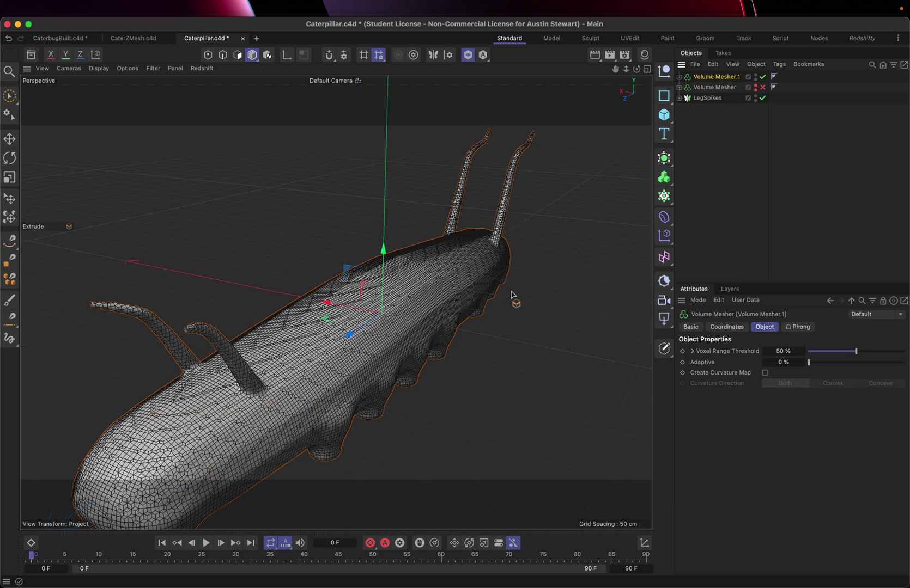
- Make the active Volume Mesher copy editable as a single polygon object
{"action": "right_click", "coordinate": [720, 82]}
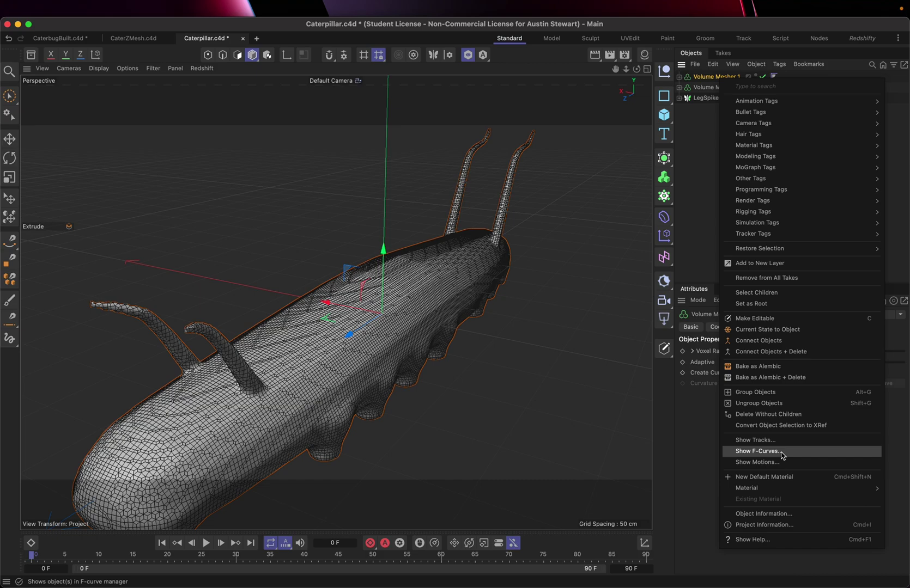
{"action": "left_click", "coordinate": [783, 319]}
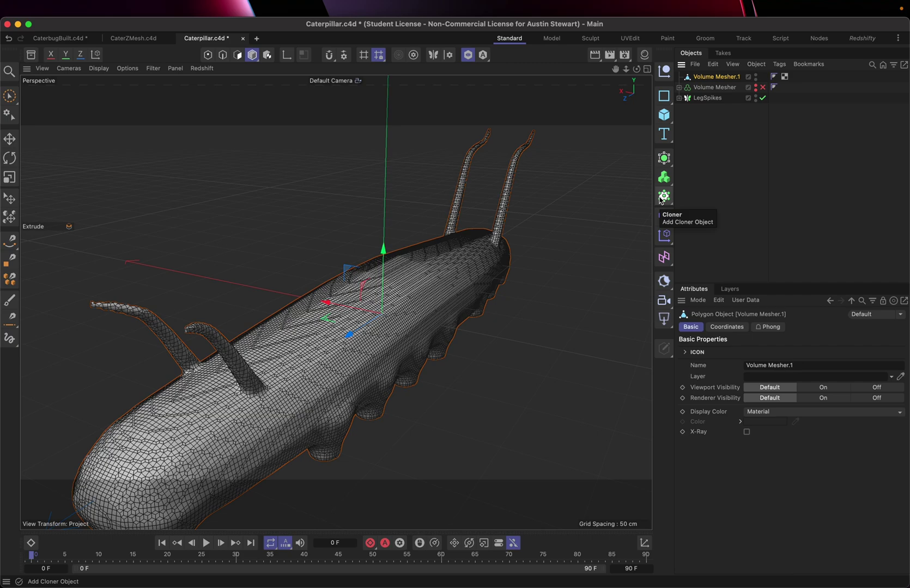
- Add a Remesh generator and place the Volume Mesher.1 polygon object inside it
{"action": "left_click", "coordinate": [663, 158]}
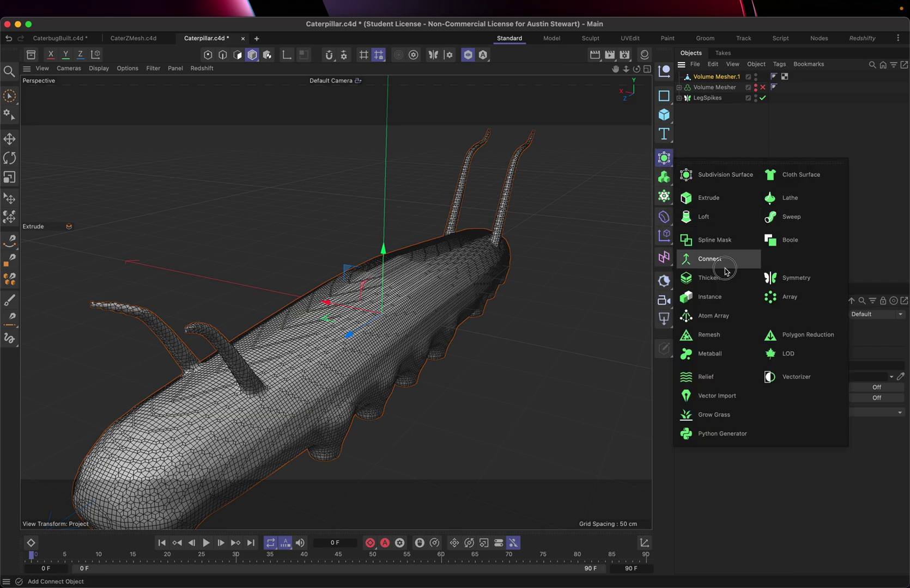
{"action": "left_click", "coordinate": [720, 330]}
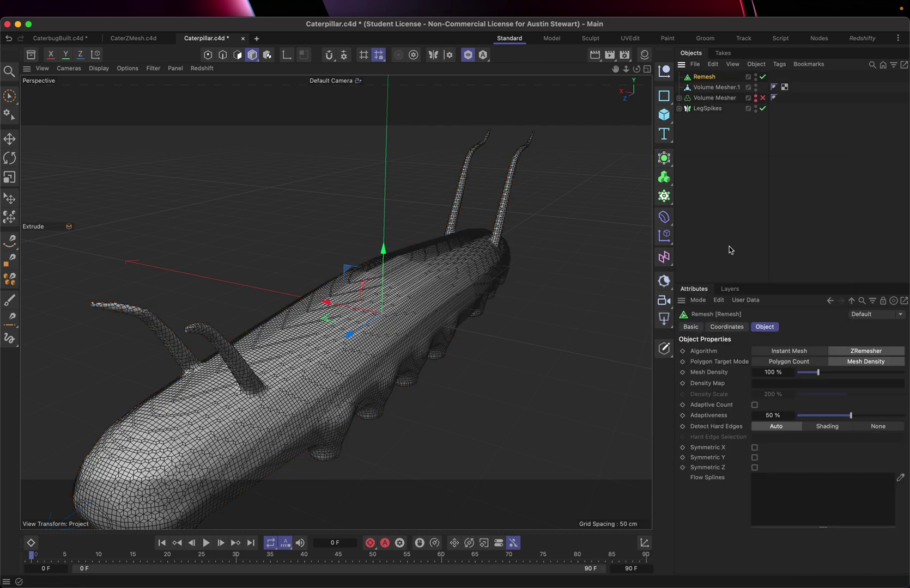
{"action": "left_click_drag", "start_coordinate": [719, 88], "coordinate": [711, 80]}
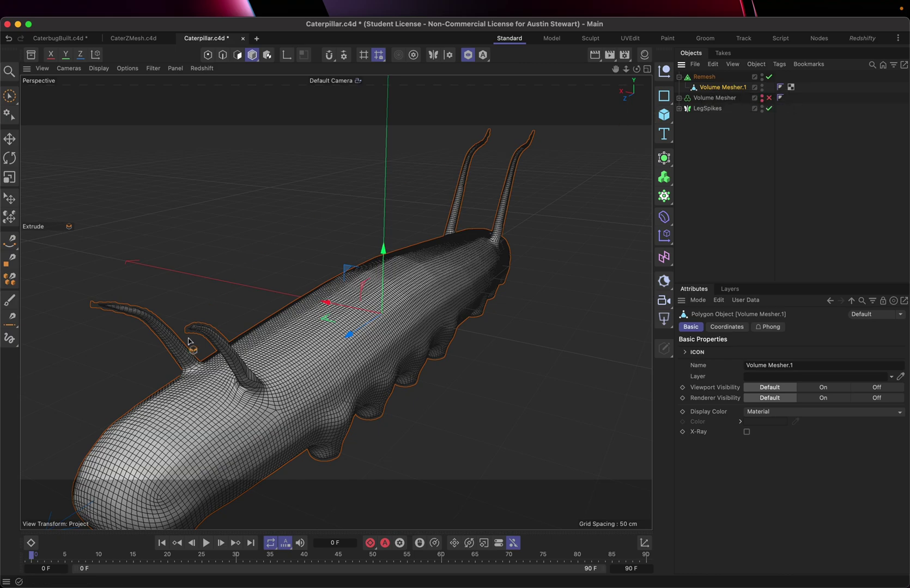
{"action": "scroll", "coordinate": [246, 389], "scroll_direction": "up", "scroll_amount": 8}
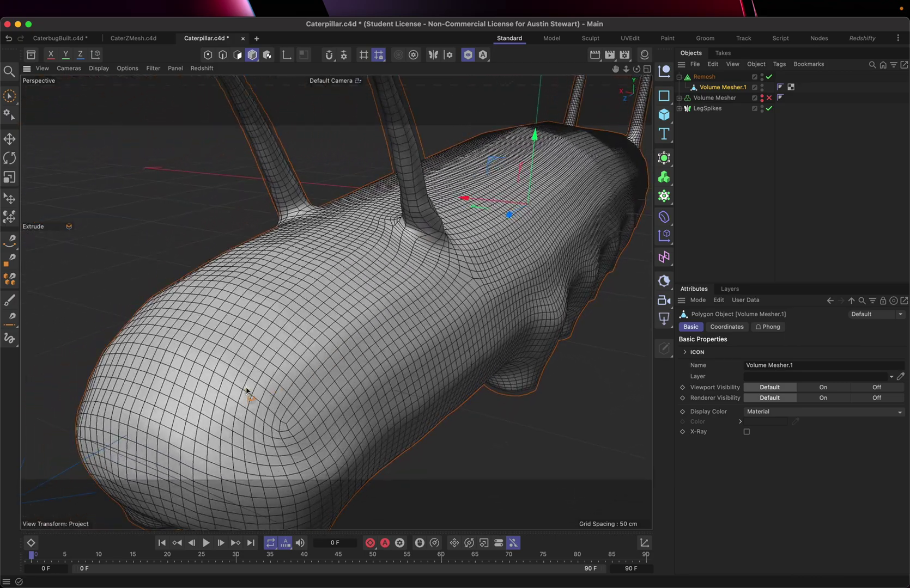
{"action": "left_click_drag", "start_coordinate": [246, 390], "coordinate": [246, 390], "text": "alt"}
{"action": "middle_click_drag", "start_coordinate": [246, 390], "coordinate": [246, 390], "text": "alt"}
{"action": "left_click_drag", "start_coordinate": [246, 390], "coordinate": [236, 412], "text": "alt"}
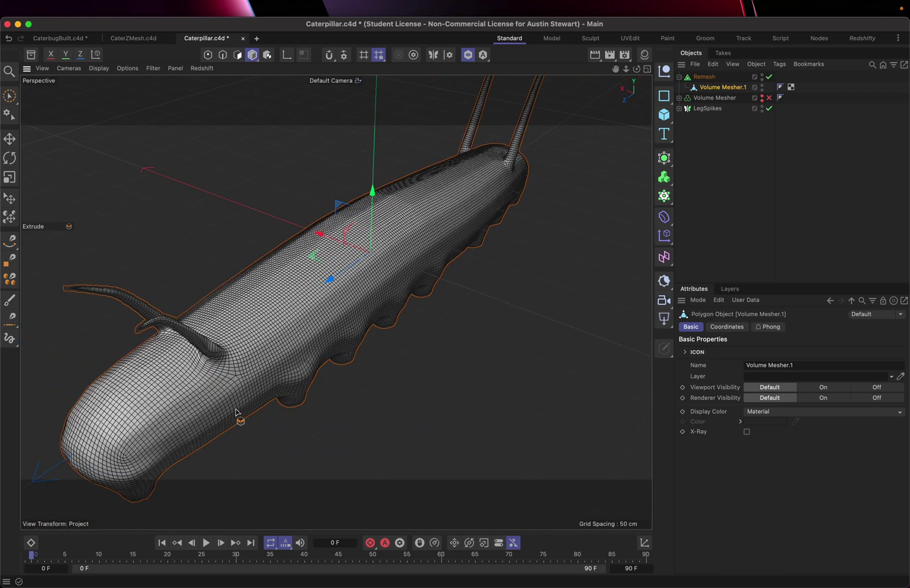
- Enable X symmetry on the Remesh generator so the caterpillar's topology mirrors across its centerline
{"action": "left_click", "coordinate": [704, 78]}
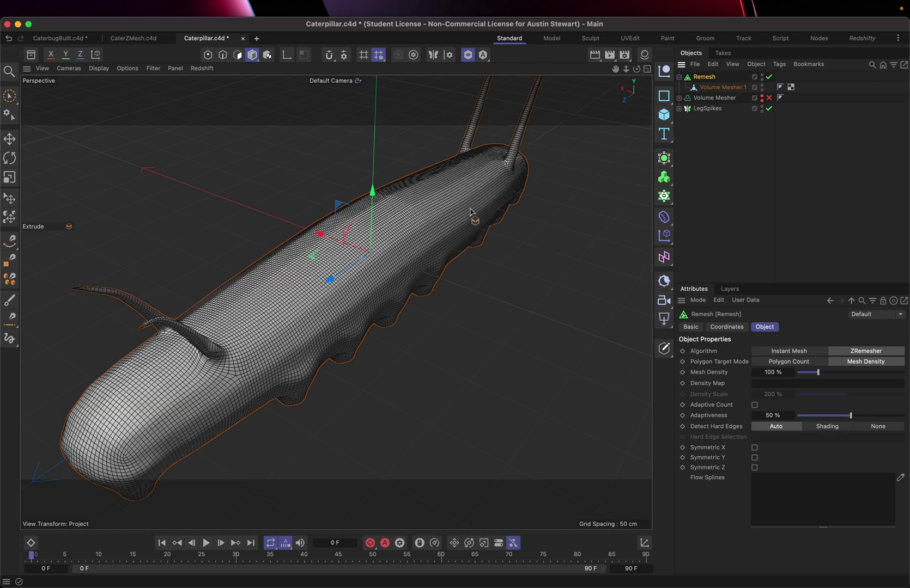
{"action": "scroll", "coordinate": [208, 340], "scroll_direction": "up", "scroll_amount": 5}
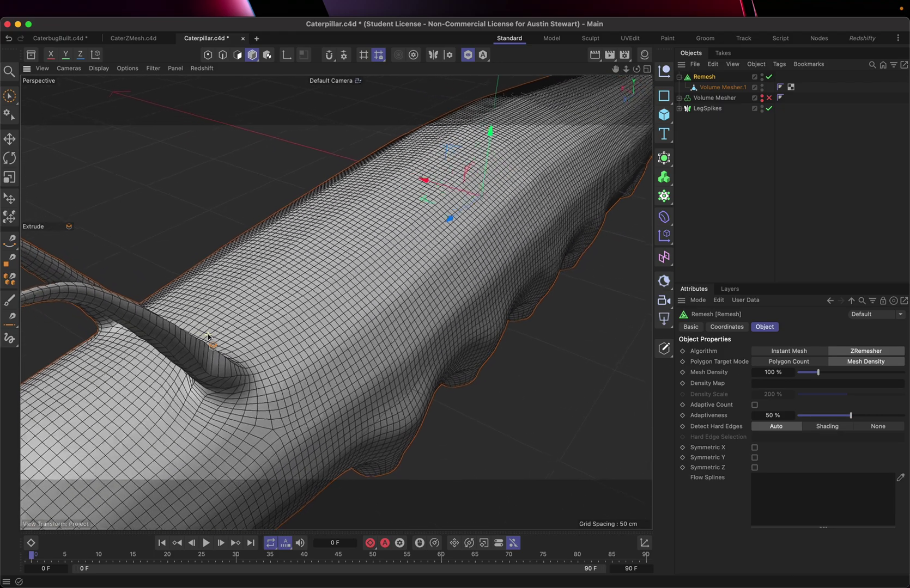
{"action": "scroll", "coordinate": [207, 336], "scroll_direction": "down", "scroll_amount": 2}
{"action": "scroll", "coordinate": [208, 336], "scroll_direction": "down", "scroll_amount": 1}
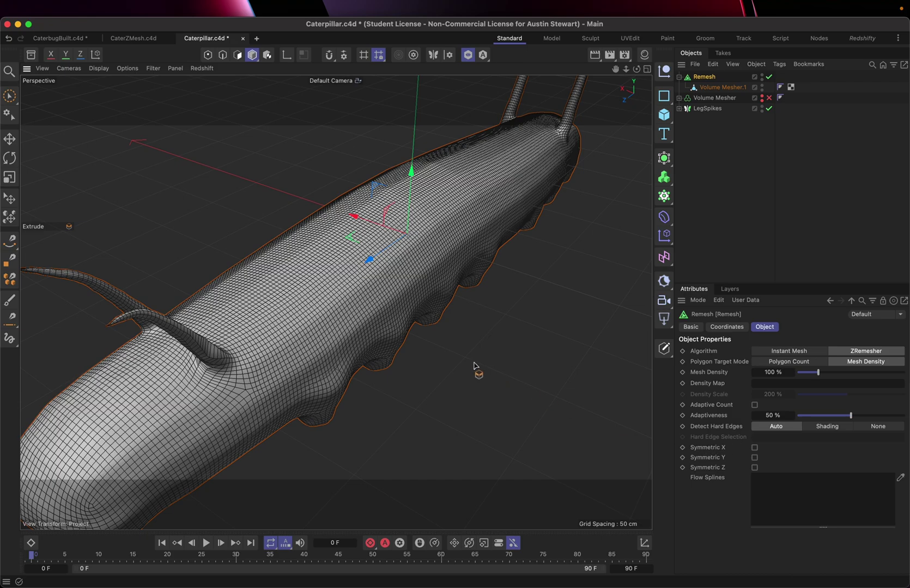
{"action": "left_click_drag", "start_coordinate": [474, 366], "coordinate": [471, 336], "text": "alt"}
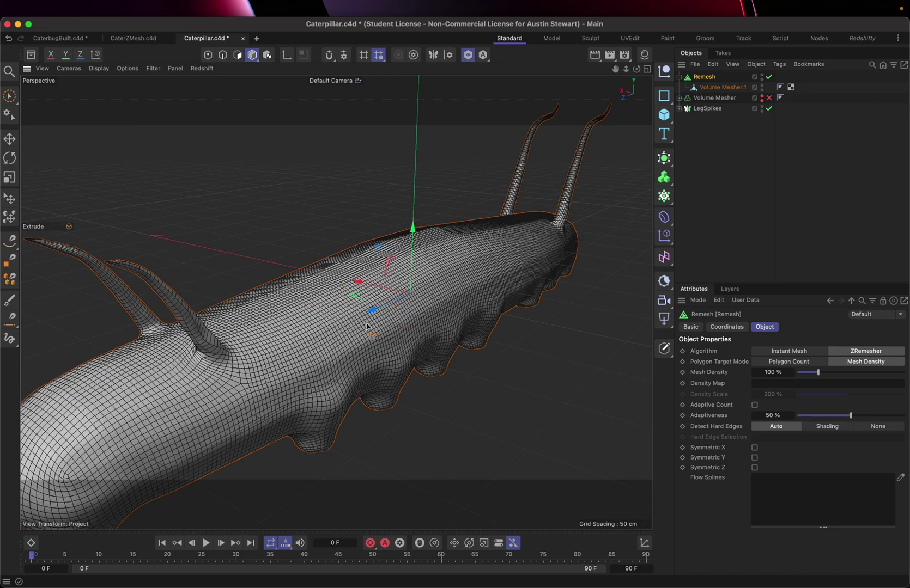
{"action": "left_click_drag", "start_coordinate": [351, 327], "coordinate": [433, 333], "text": "alt"}
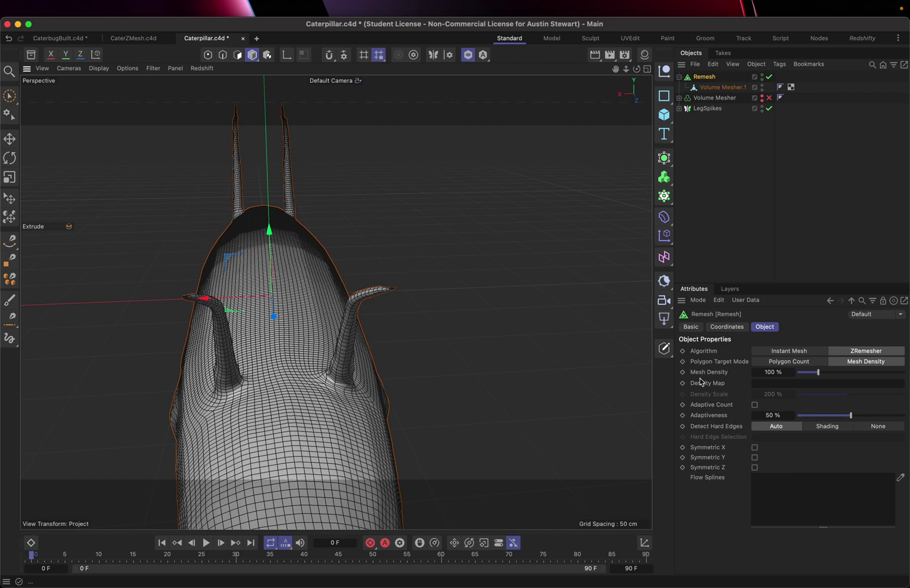
{"action": "left_click", "coordinate": [754, 447]}
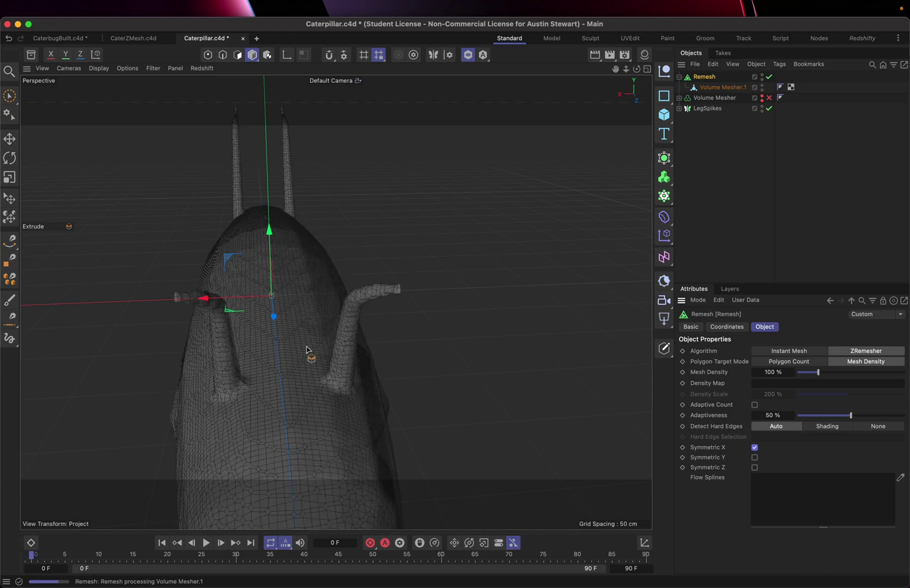
{"action": "left_click_drag", "start_coordinate": [306, 348], "coordinate": [300, 297], "text": "alt"}
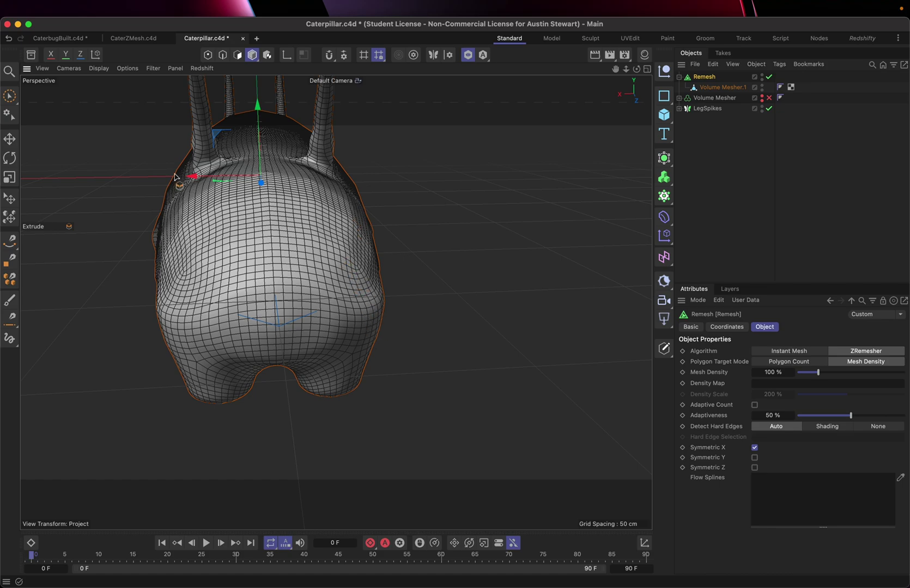
{"action": "left_click", "coordinate": [754, 447]}
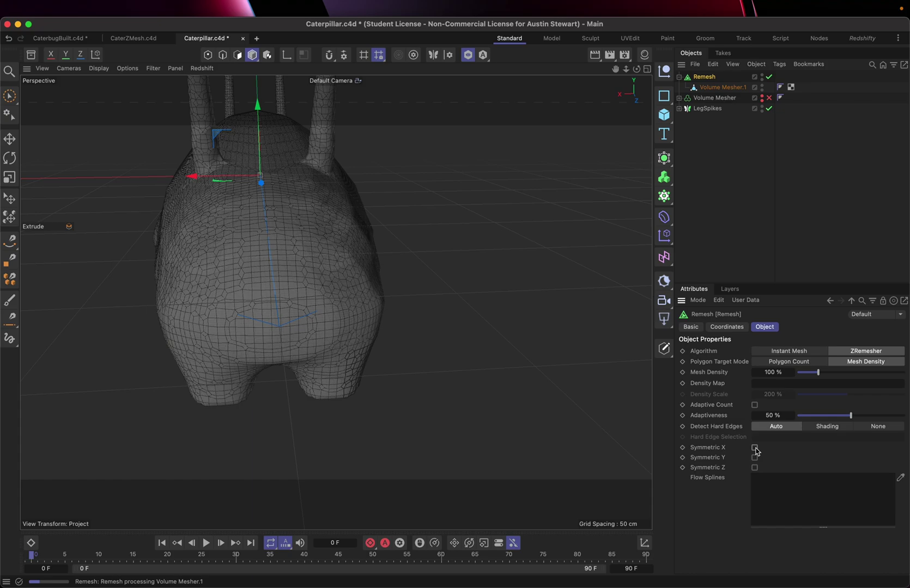
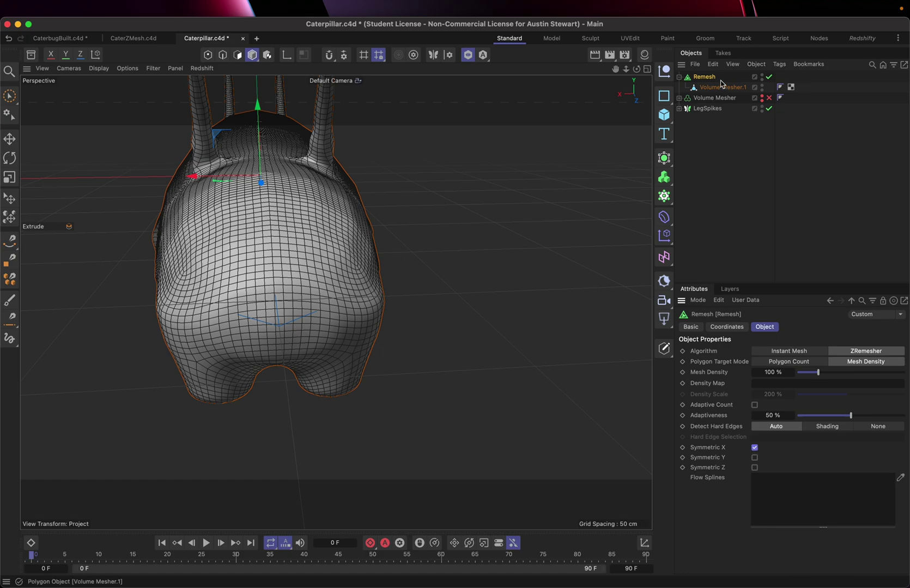
- Disable the Remesh generator, try shifting Volume Mesher.1 about 33 cm along X, and turn remeshing back on
{"action": "left_click", "coordinate": [769, 77]}
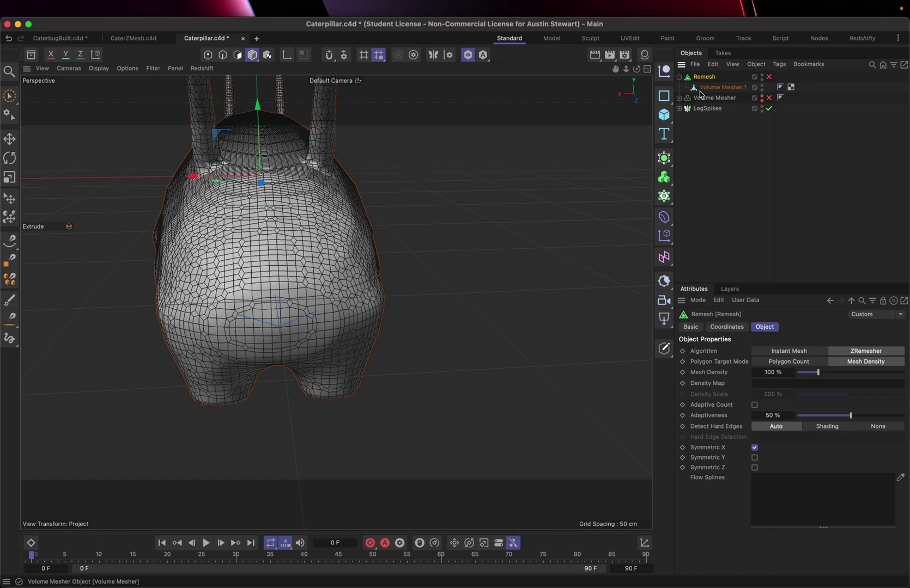
{"action": "left_click", "coordinate": [720, 88]}
{"action": "left_click_drag", "start_coordinate": [193, 180], "coordinate": [142, 180]}
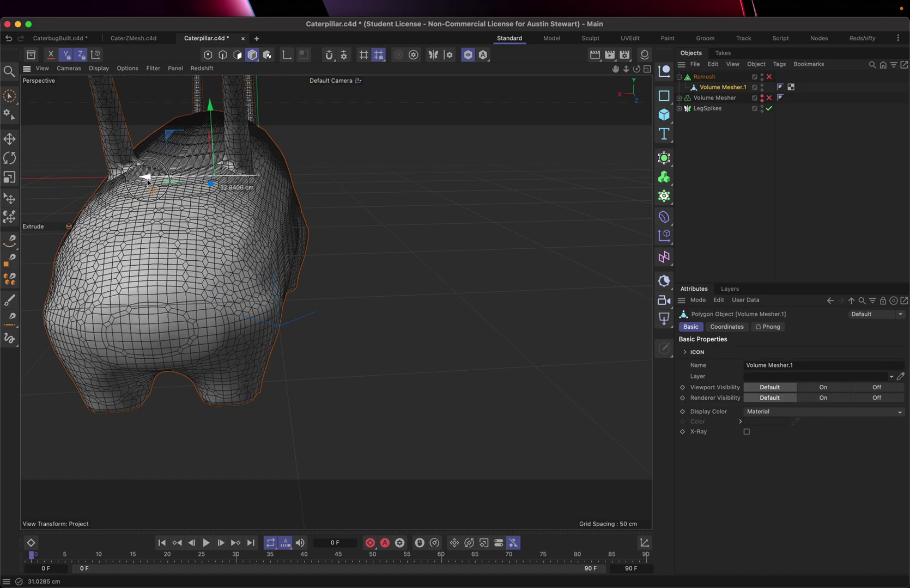
{"action": "left_click", "coordinate": [768, 77]}
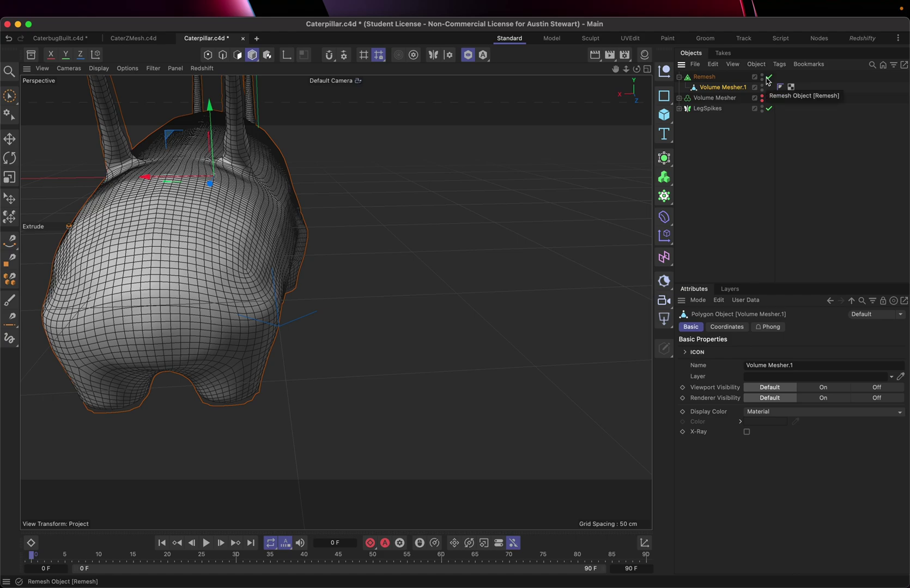
{"action": "left_click", "coordinate": [704, 77]}
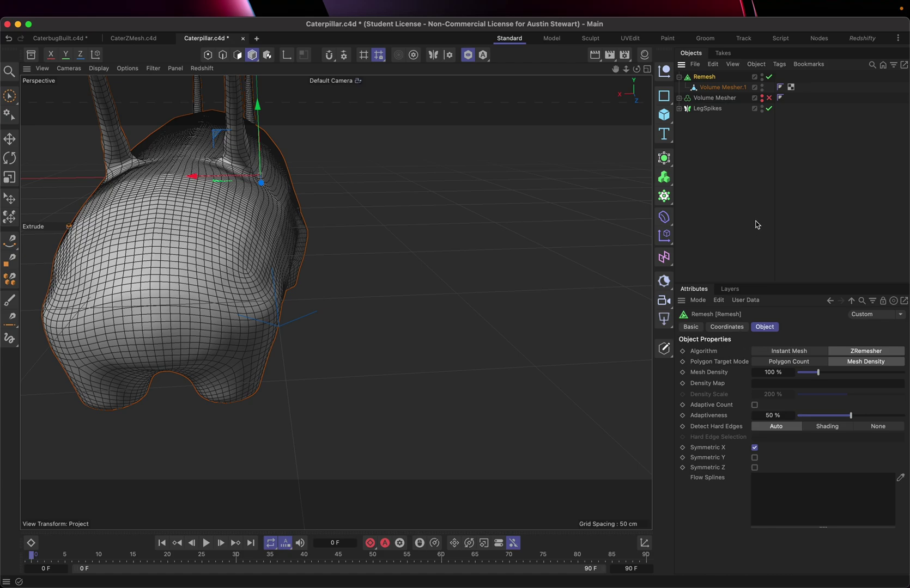
- Undo the X shift of Volume Mesher.1 and re-enable the Remesh generator
{"action": "key", "text": "super+z"}
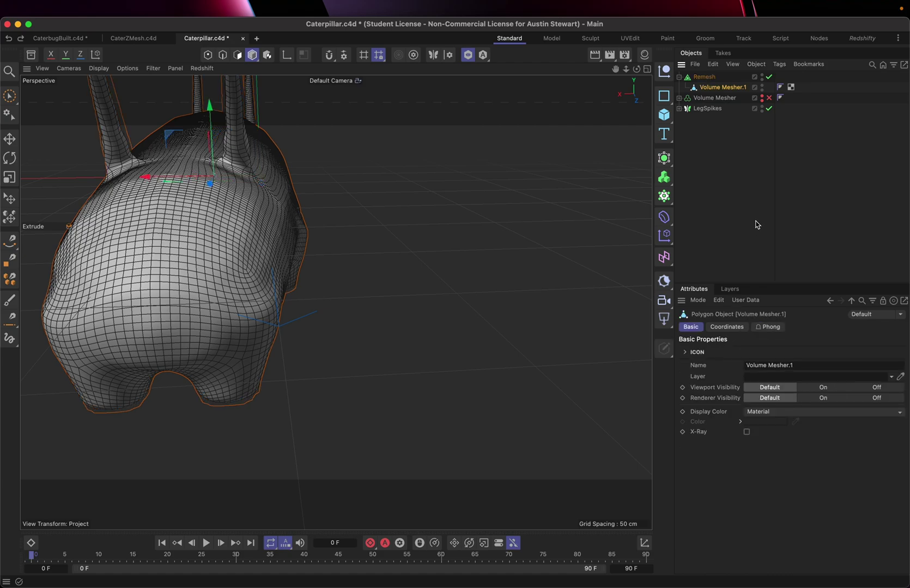
{"action": "key", "text": "super+z"}
{"action": "key", "text": "super+z"}
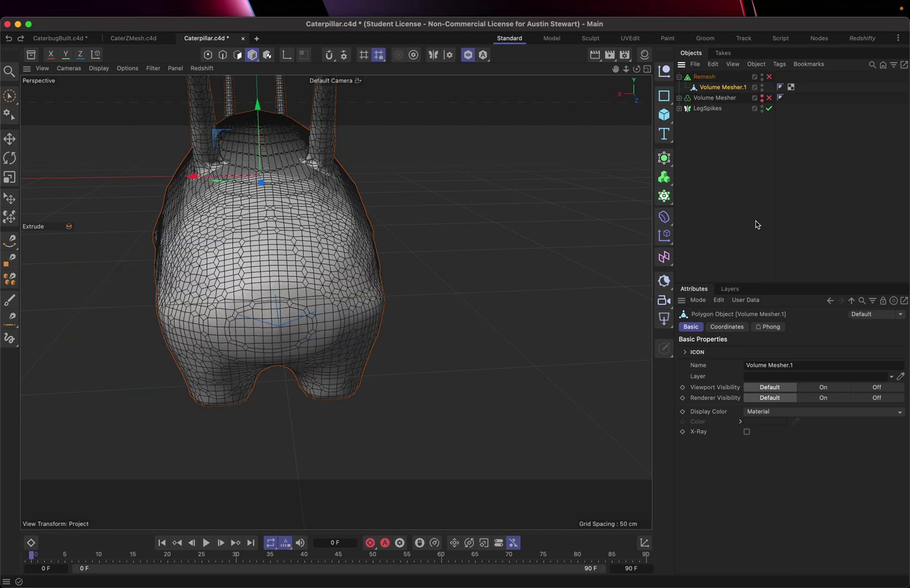
{"action": "left_click", "coordinate": [769, 77]}
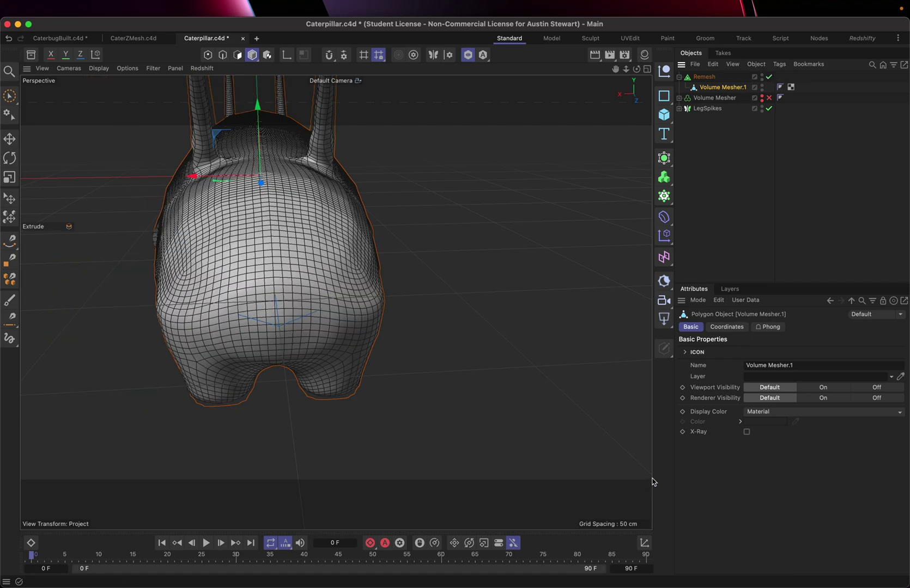
- Set the Remesh generator's Adaptiveness to 0%
{"action": "left_click", "coordinate": [704, 77]}
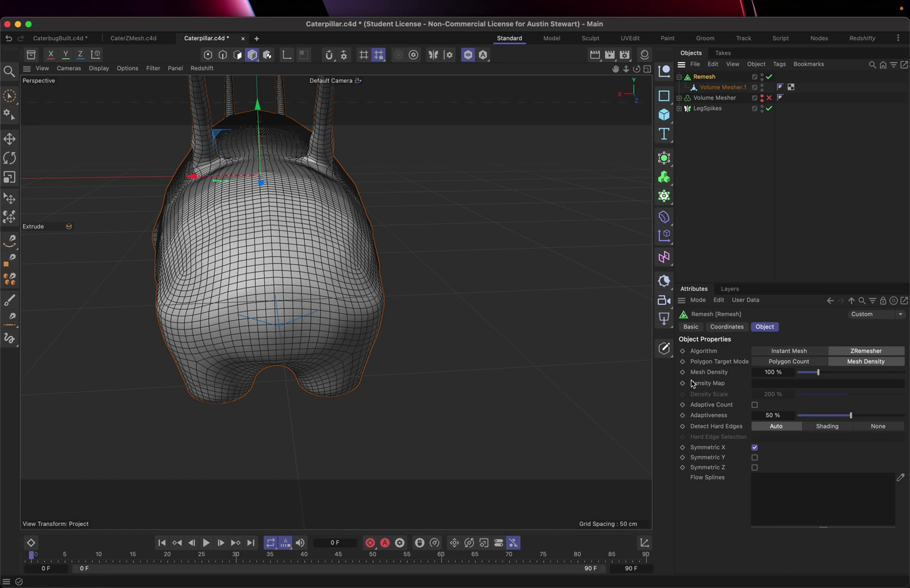
{"action": "scroll", "coordinate": [282, 211], "scroll_direction": "down", "scroll_amount": 6}
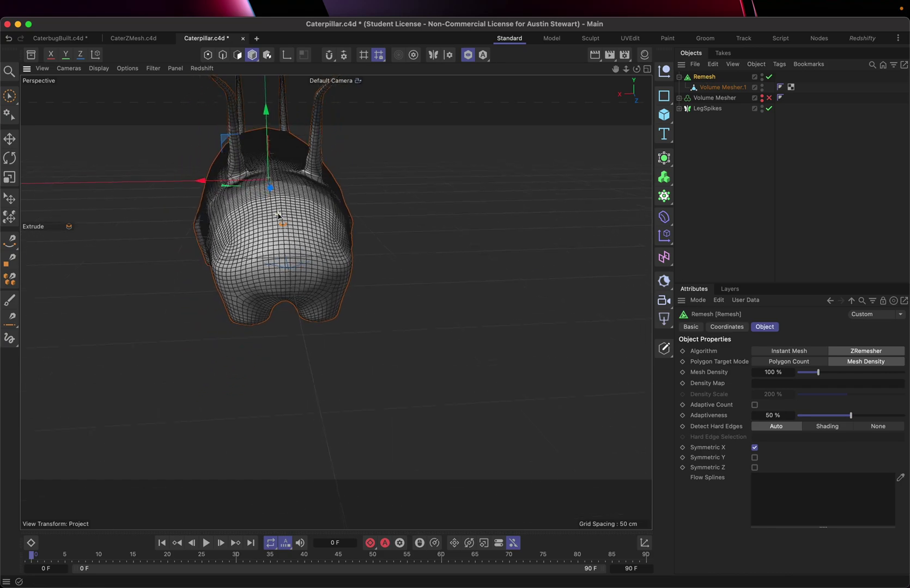
{"action": "left_click_drag", "start_coordinate": [278, 217], "coordinate": [120, 211], "text": "alt"}
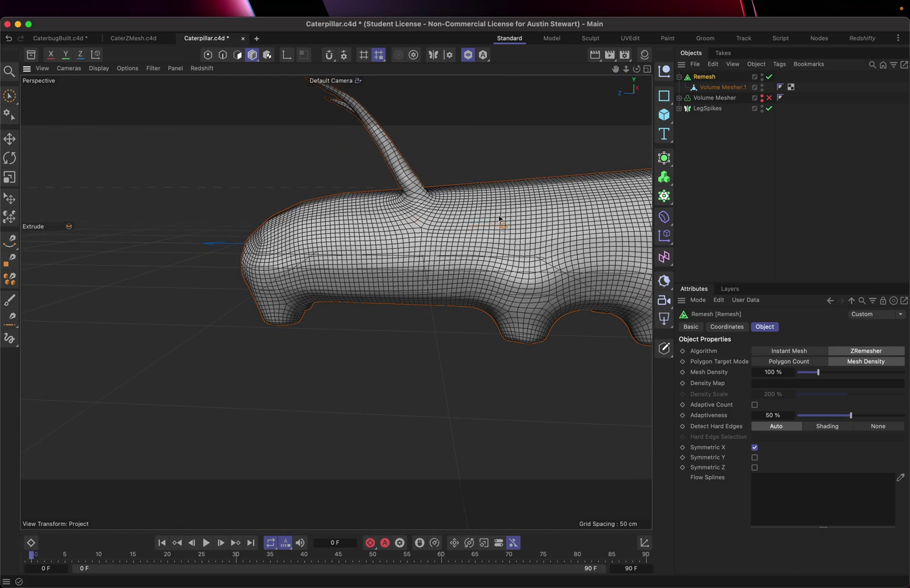
{"action": "left_click_drag", "start_coordinate": [499, 219], "coordinate": [135, 286], "text": "alt"}
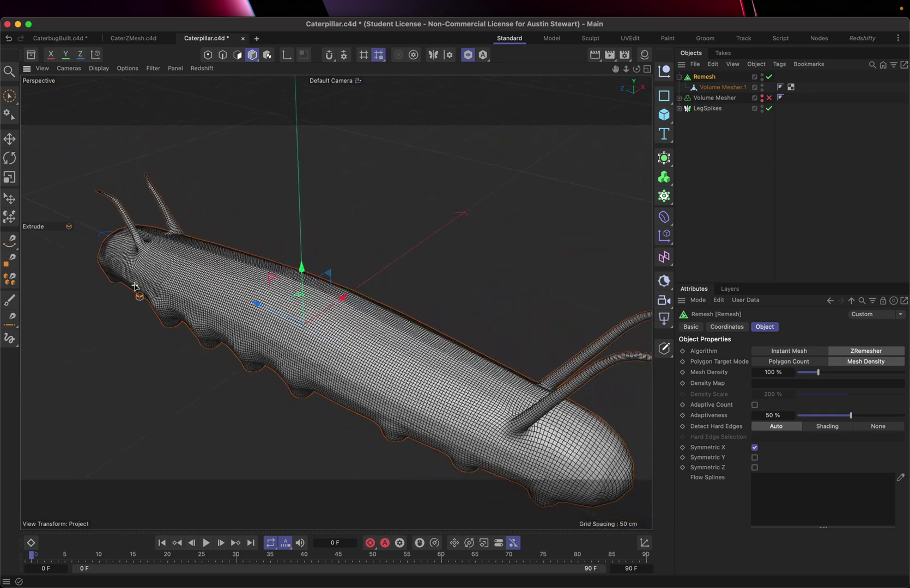
{"action": "scroll", "coordinate": [135, 286], "scroll_direction": "down", "scroll_amount": 2}
{"action": "scroll", "coordinate": [135, 287], "scroll_direction": "down", "scroll_amount": 5}
{"action": "scroll", "coordinate": [134, 287], "scroll_direction": "right", "scroll_amount": 3}
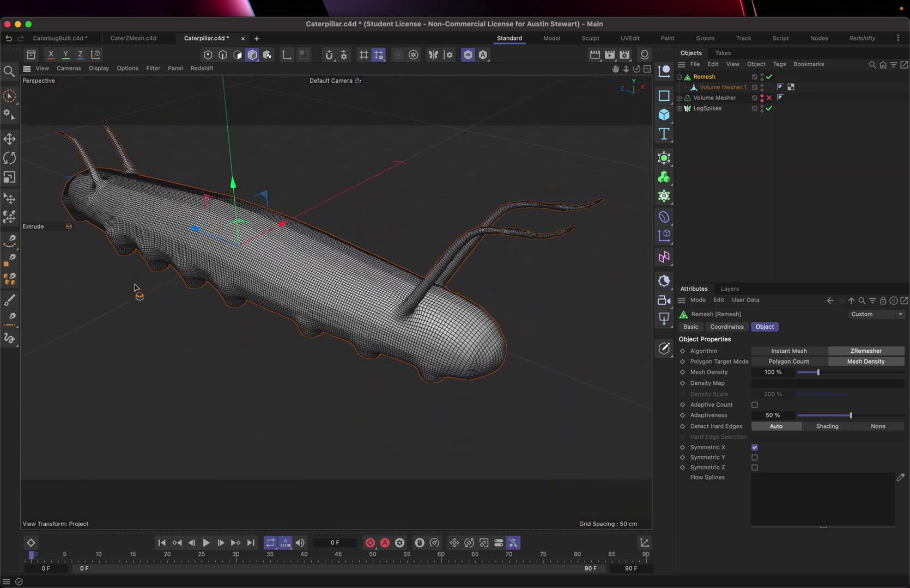
{"action": "scroll", "coordinate": [135, 287], "scroll_direction": "up", "scroll_amount": 2}
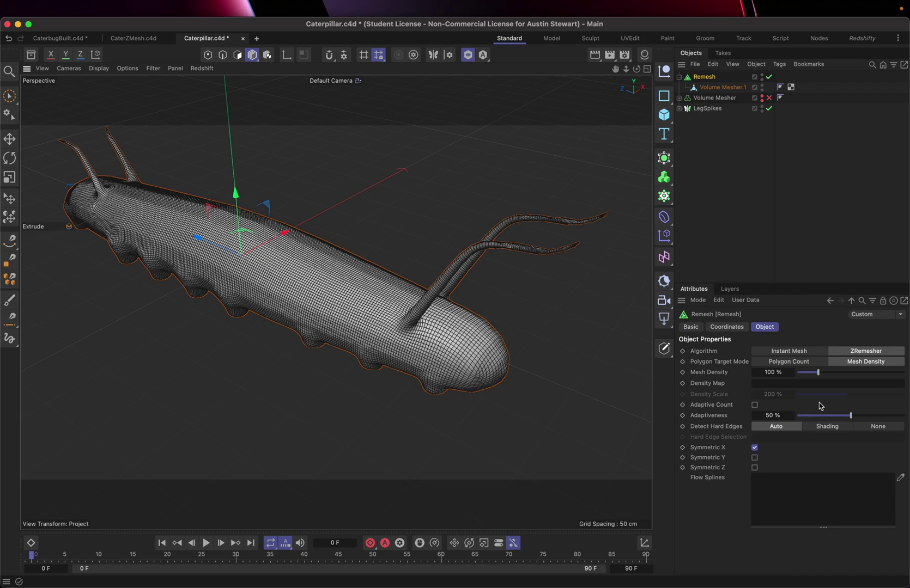
{"action": "left_click_drag", "start_coordinate": [811, 417], "coordinate": [791, 417]}
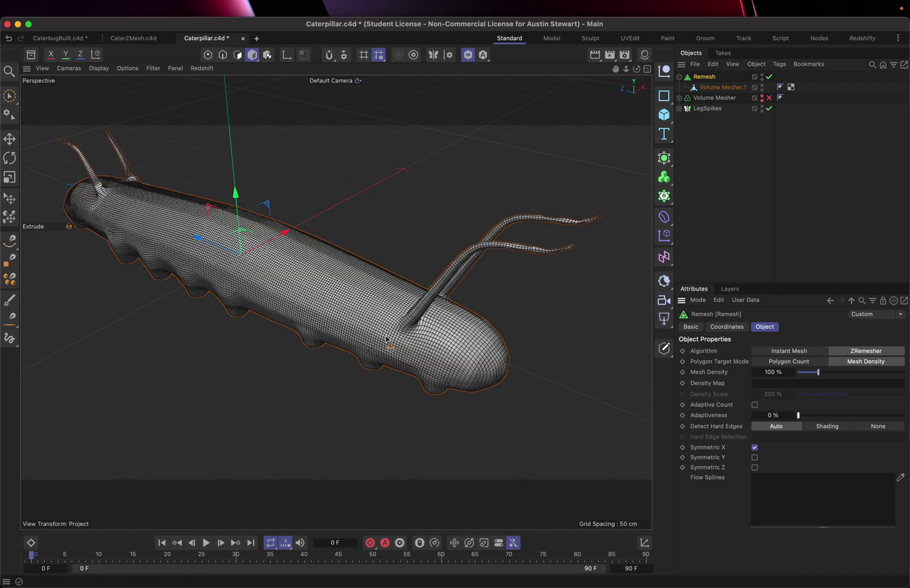
- Set the Remesh generator's Mesh Density to 50%
{"action": "scroll", "coordinate": [383, 311], "scroll_direction": "up", "scroll_amount": 5}
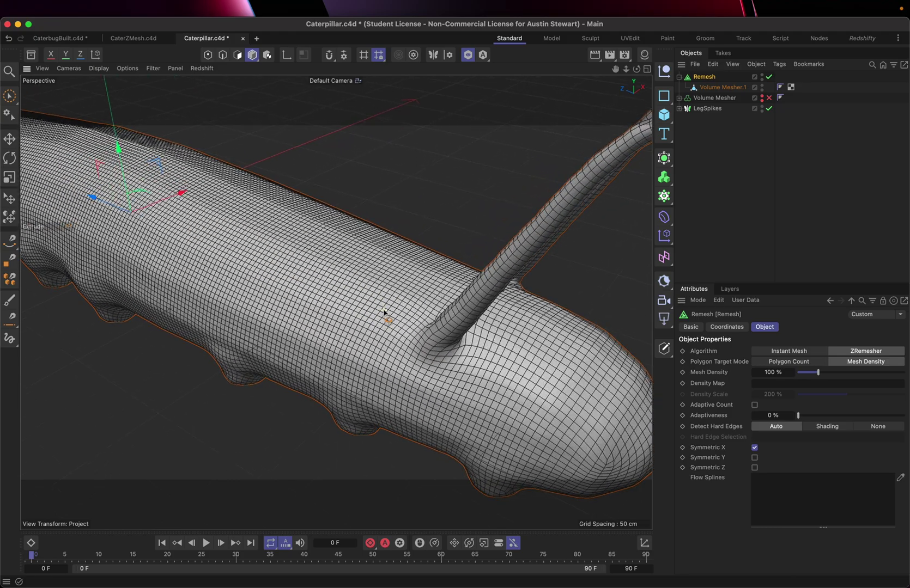
{"action": "left_click_drag", "start_coordinate": [384, 313], "coordinate": [384, 313], "text": "alt"}
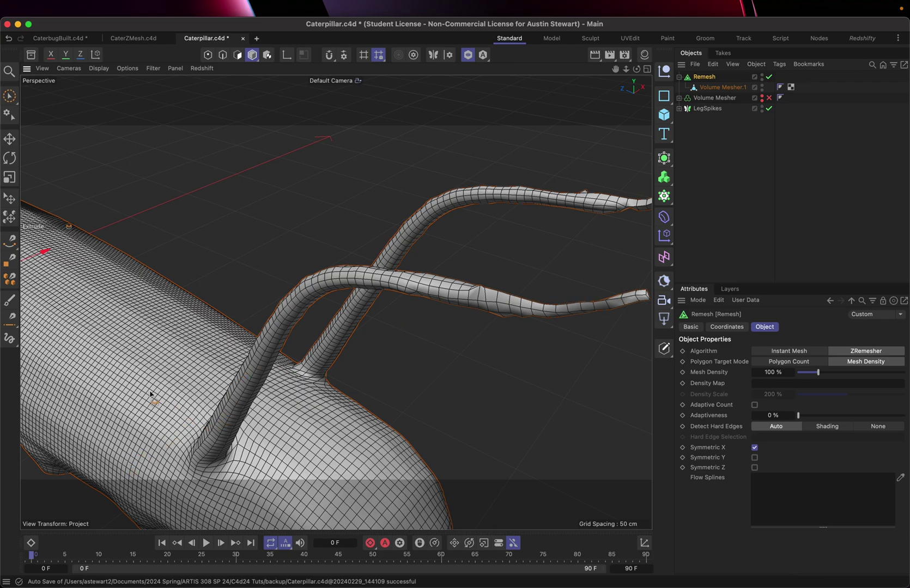
{"action": "scroll", "coordinate": [170, 374], "scroll_direction": "down", "scroll_amount": 5}
{"action": "scroll", "coordinate": [170, 374], "scroll_direction": "left", "scroll_amount": 5}
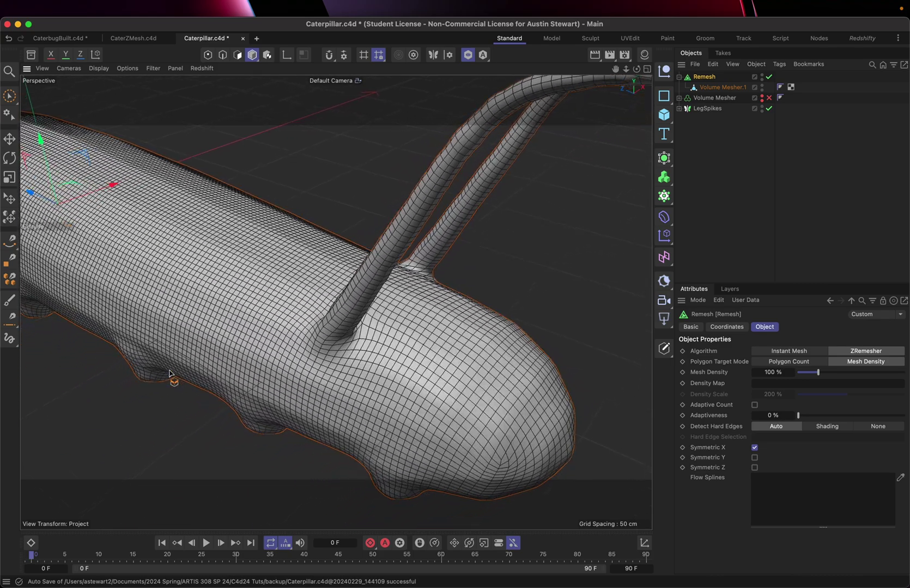
{"action": "left_click_drag", "start_coordinate": [170, 374], "coordinate": [212, 342], "text": "alt"}
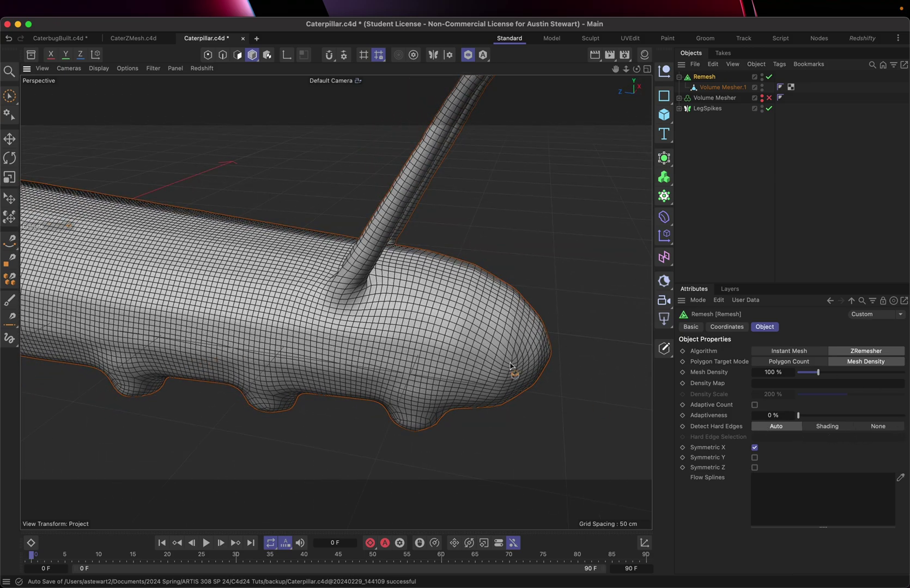
{"action": "left_click", "coordinate": [806, 374]}
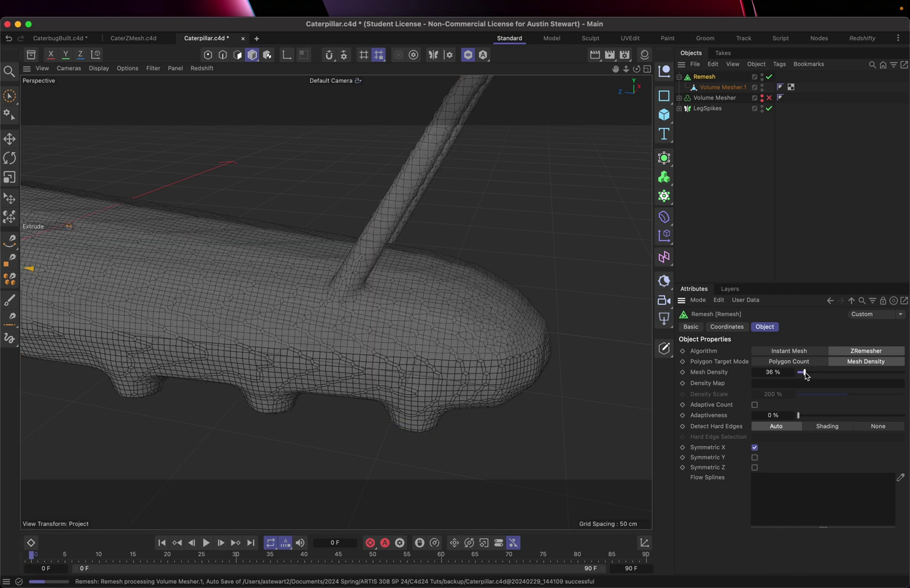
{"action": "left_click_drag", "start_coordinate": [806, 376], "coordinate": [807, 379]}
{"action": "left_click", "coordinate": [778, 374]}
{"action": "type", "text": "50"}
{"action": "key", "text": "Return"}
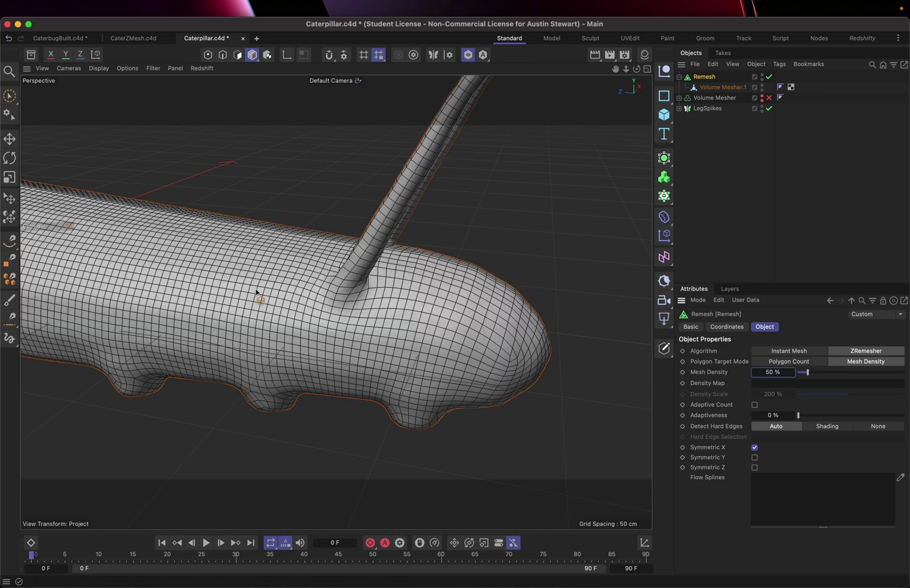
- Examine the polygon flow and shape of the remeshed antennae up close
{"action": "scroll", "coordinate": [256, 293], "scroll_direction": "down", "scroll_amount": 5}
{"action": "middle_click_drag", "start_coordinate": [256, 292], "coordinate": [204, 364], "text": "alt"}
{"action": "left_click_drag", "start_coordinate": [415, 212], "coordinate": [382, 219], "text": "alt"}
{"action": "scroll", "coordinate": [393, 202], "scroll_direction": "up", "scroll_amount": 10}
{"action": "scroll", "coordinate": [393, 202], "scroll_direction": "up", "scroll_amount": 2}
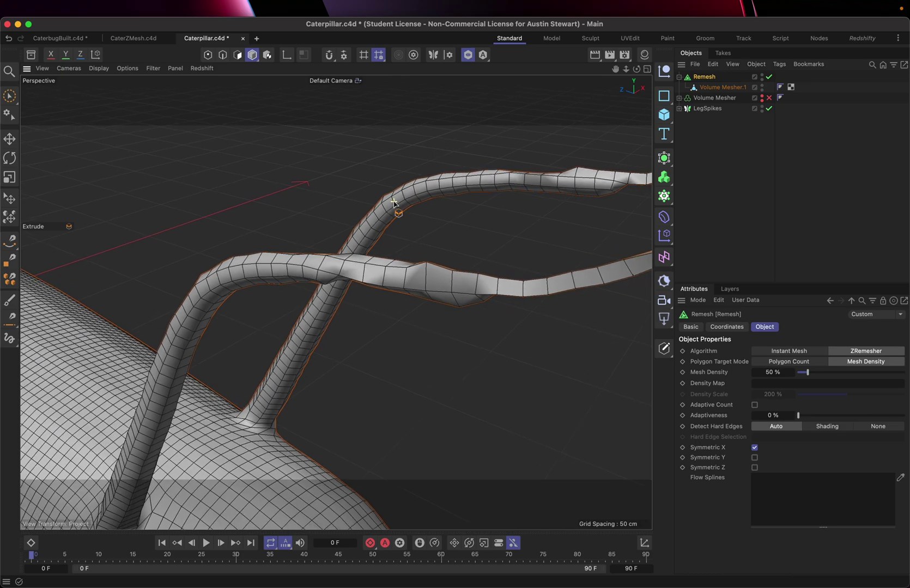
- Set the Remesh generator's Mesh Density to 60%
{"action": "left_click_drag", "start_coordinate": [376, 272], "coordinate": [293, 250], "text": "alt"}
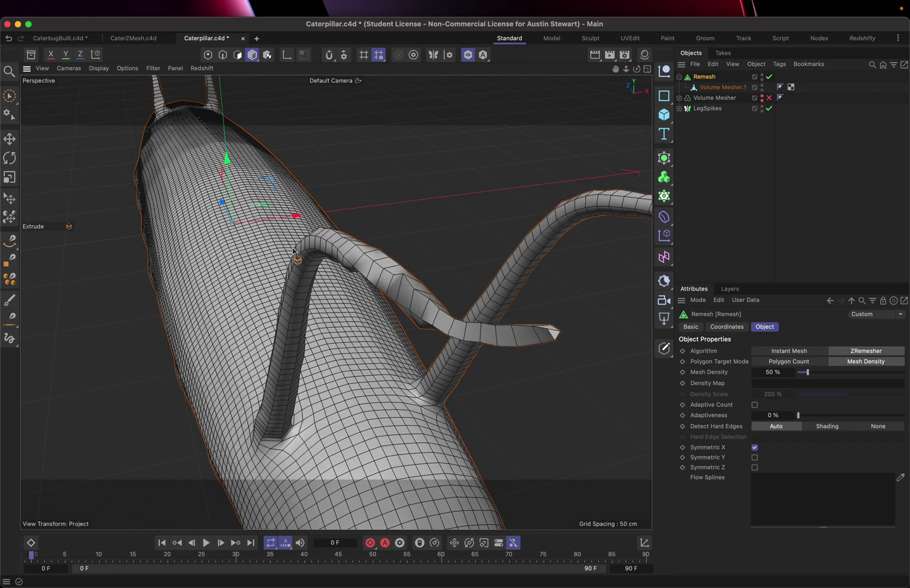
{"action": "scroll", "coordinate": [293, 251], "scroll_direction": "down", "scroll_amount": 5}
{"action": "left_click_drag", "start_coordinate": [221, 300], "coordinate": [323, 242], "text": "alt"}
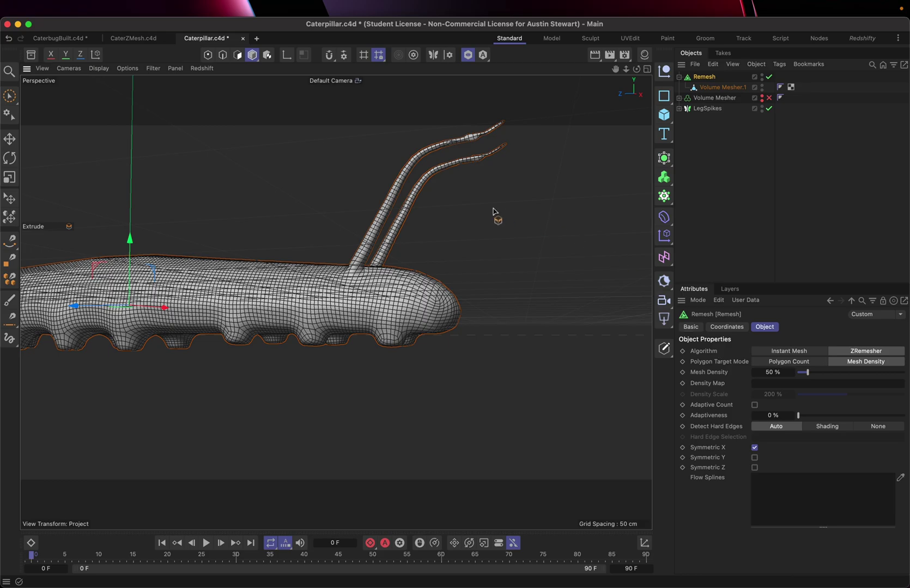
{"action": "left_click_drag", "start_coordinate": [451, 186], "coordinate": [350, 246], "text": "alt"}
{"action": "scroll", "coordinate": [351, 247], "scroll_direction": "up", "scroll_amount": 5}
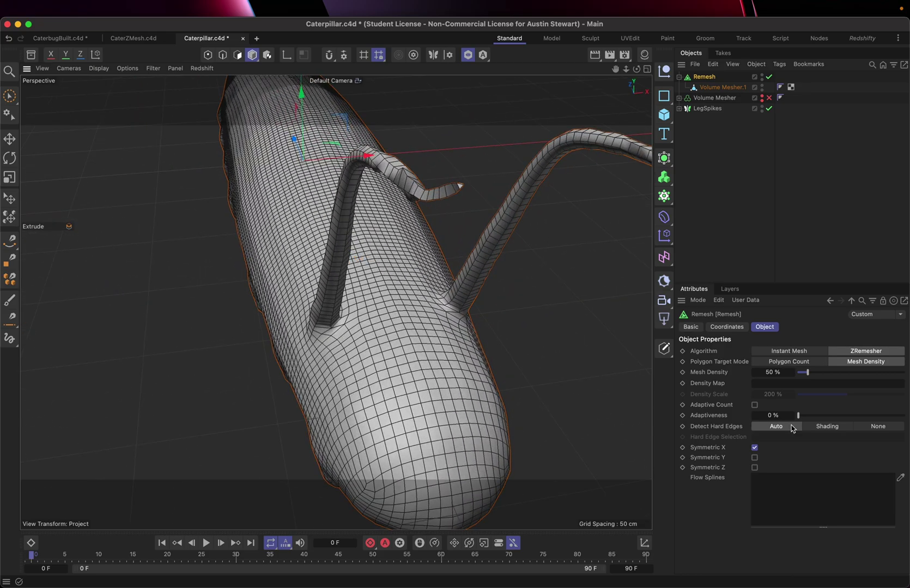
{"action": "left_click", "coordinate": [773, 372]}
{"action": "type", "text": "60"}
{"action": "key", "text": "Return"}
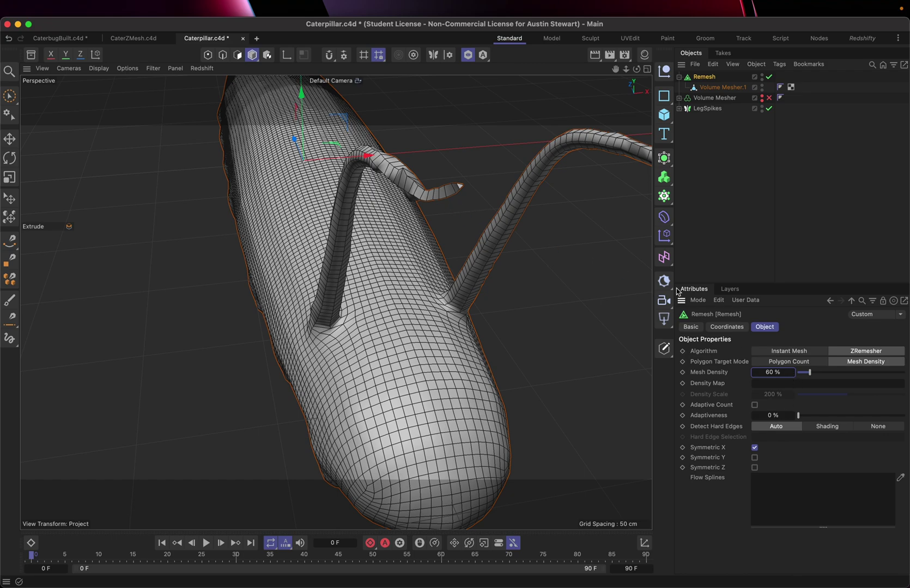
- Raise the Remesh generator's Mesh Density to 75% and inspect the antennae up to their tips
{"action": "left_click", "coordinate": [792, 373]}
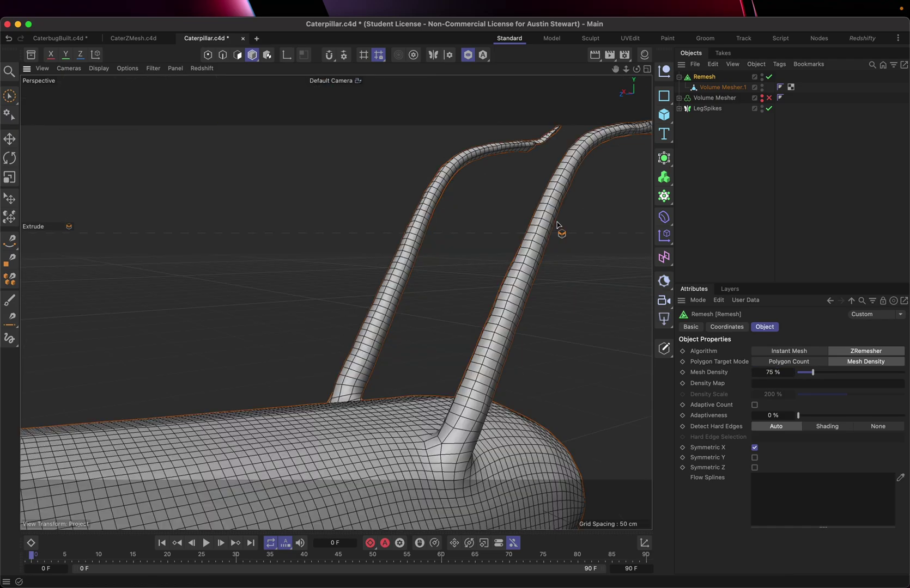
{"action": "middle_click_drag", "start_coordinate": [559, 227], "coordinate": [449, 289], "text": "alt"}
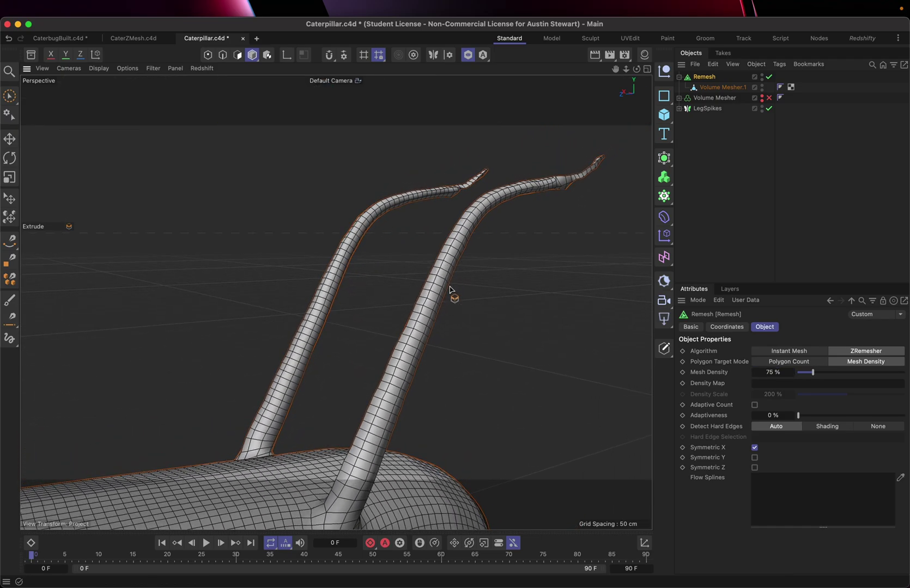
{"action": "left_click_drag", "start_coordinate": [449, 287], "coordinate": [396, 310], "text": "alt"}
{"action": "middle_click_drag", "start_coordinate": [396, 310], "coordinate": [273, 407], "text": "alt"}
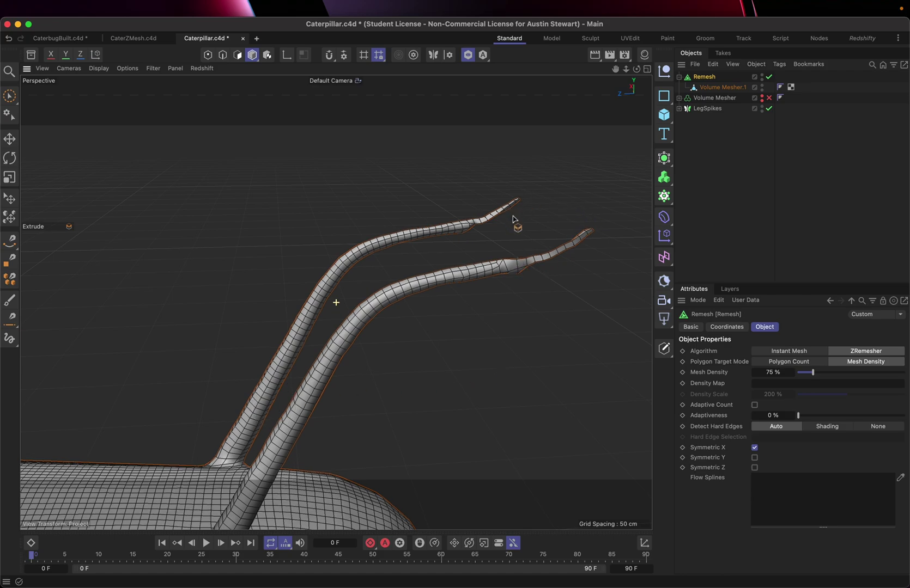
- Try an Adaptiveness of 44% on the Remesh generator and undo the change
{"action": "left_click", "coordinate": [732, 88]}
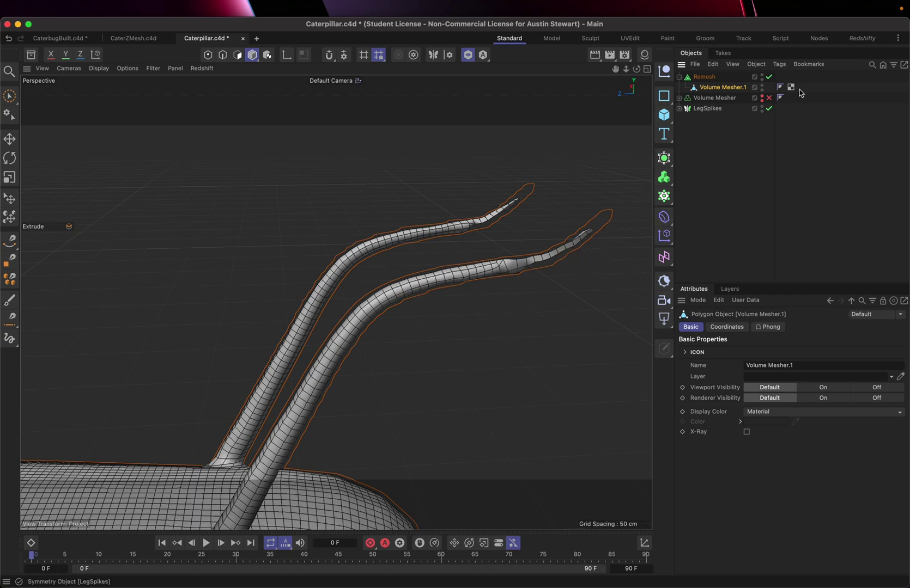
{"action": "left_click", "coordinate": [703, 78]}
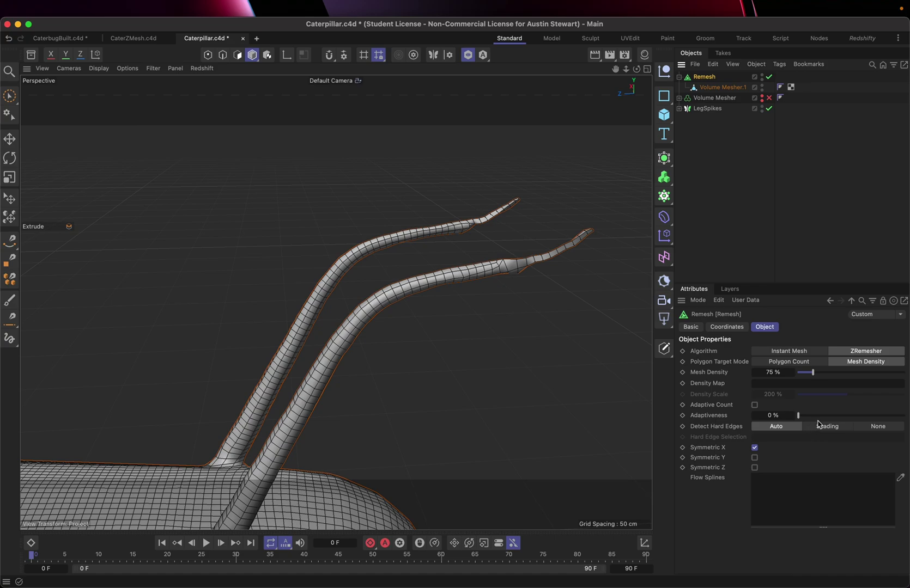
{"action": "left_click", "coordinate": [846, 415]}
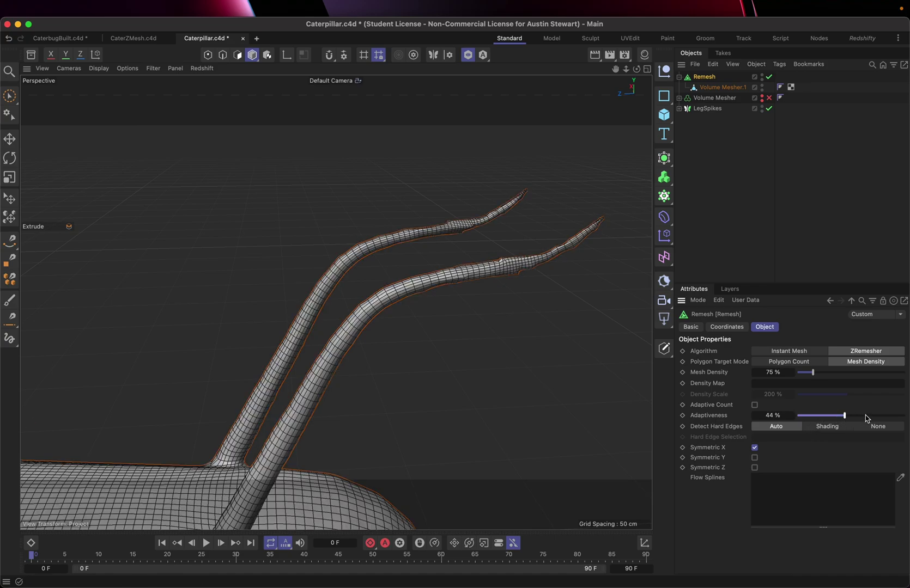
{"action": "key", "text": "super+z"}
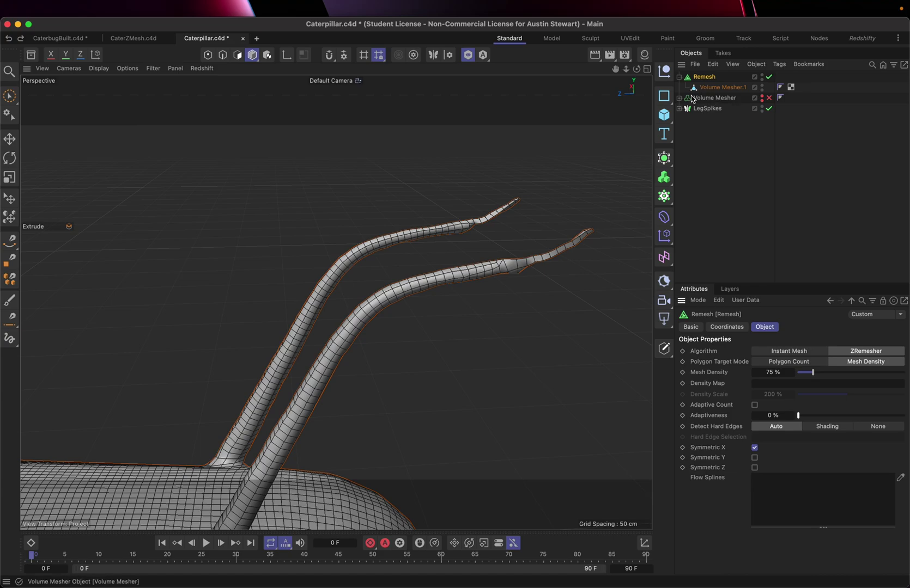
- Re-enable the original Volume Mesher, expand its hierarchy, and hide Remesh and its child mesh
{"action": "left_click", "coordinate": [769, 98]}
{"action": "left_click", "coordinate": [679, 98]}
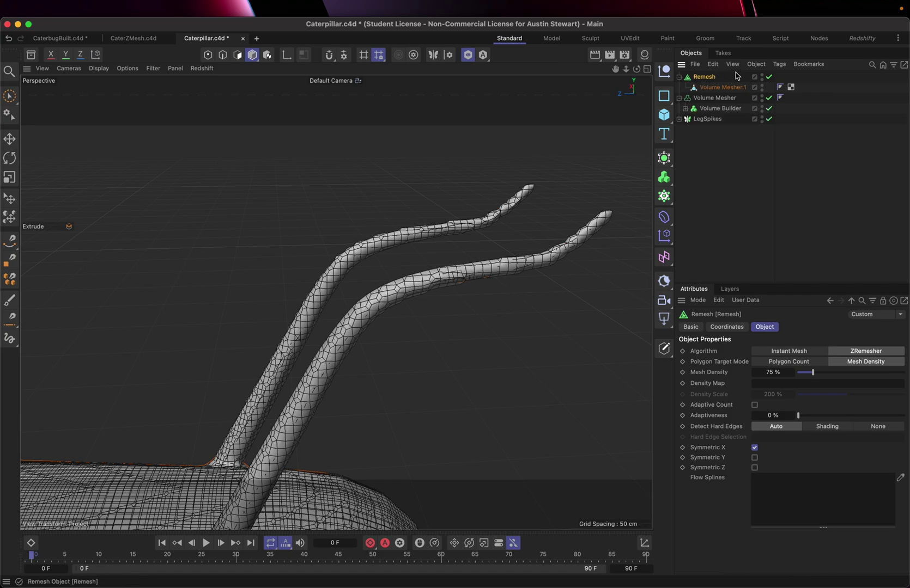
{"action": "left_click", "coordinate": [762, 78]}
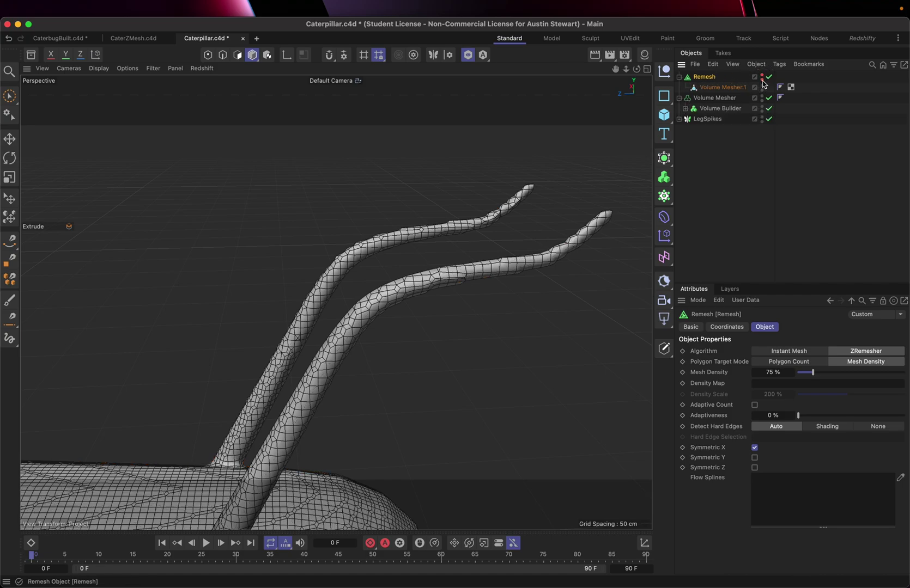
{"action": "left_click", "coordinate": [762, 86]}
{"action": "left_click", "coordinate": [763, 86]}
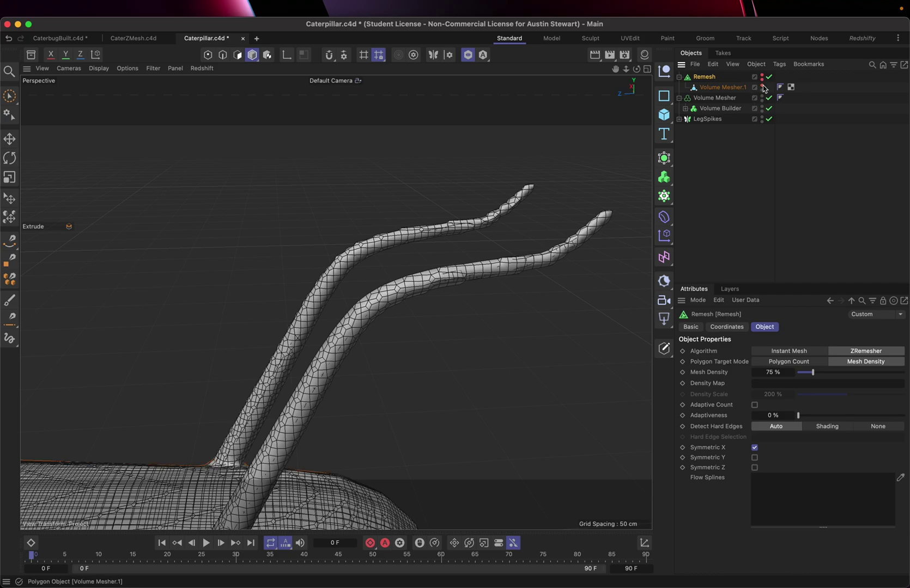
- In the Volume Builder, set the union radius of New Folder, which holds the antennae, to about 8.257 cm
{"action": "left_click", "coordinate": [727, 98]}
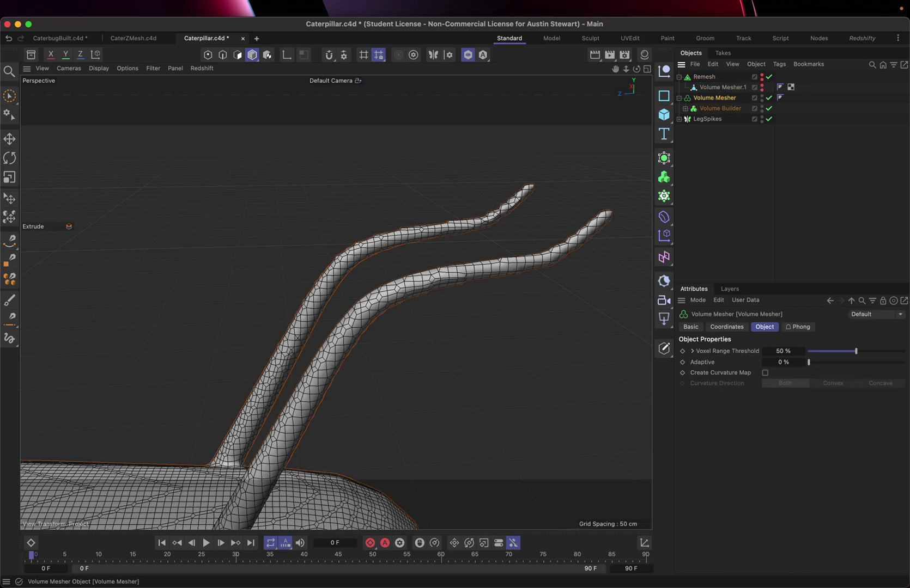
{"action": "left_click", "coordinate": [710, 109]}
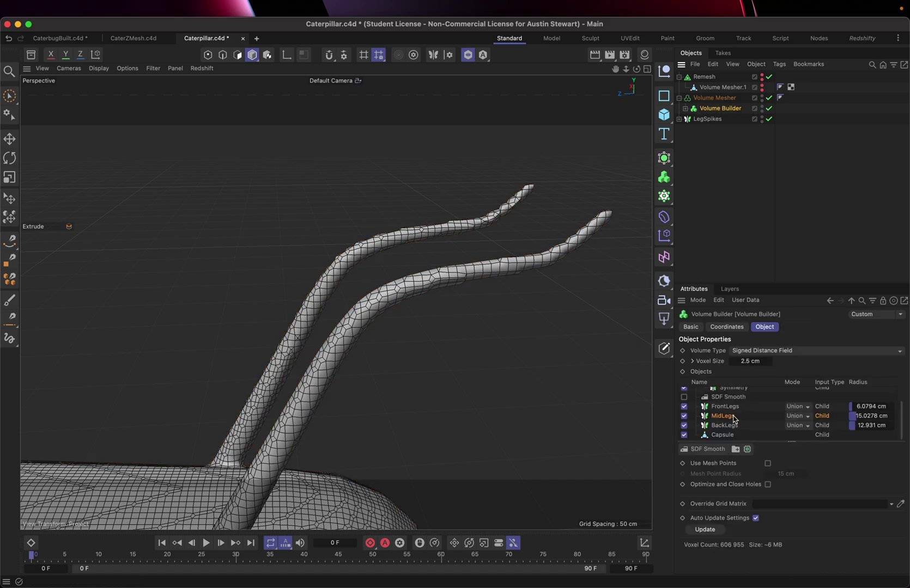
{"action": "scroll", "coordinate": [734, 419], "scroll_direction": "up", "scroll_amount": 4}
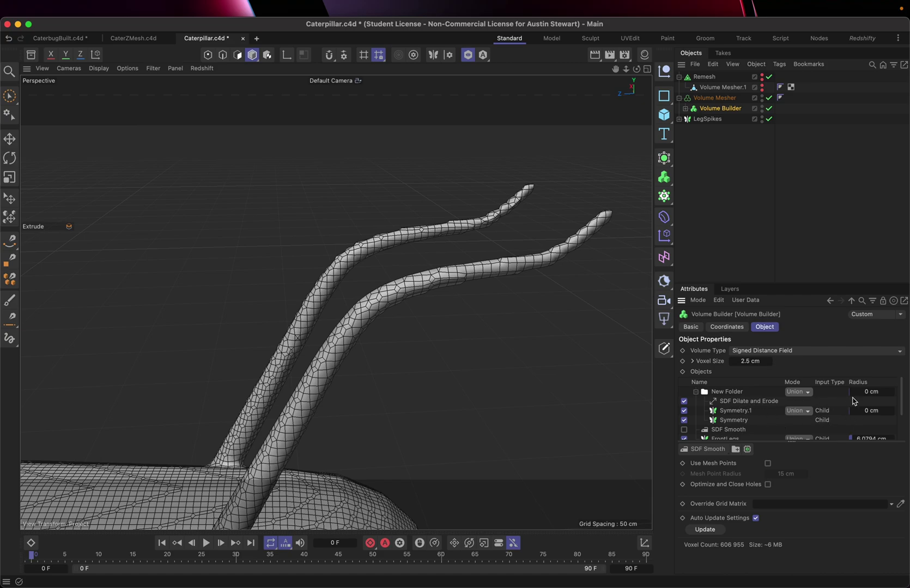
{"action": "left_click_drag", "start_coordinate": [851, 394], "coordinate": [853, 396]}
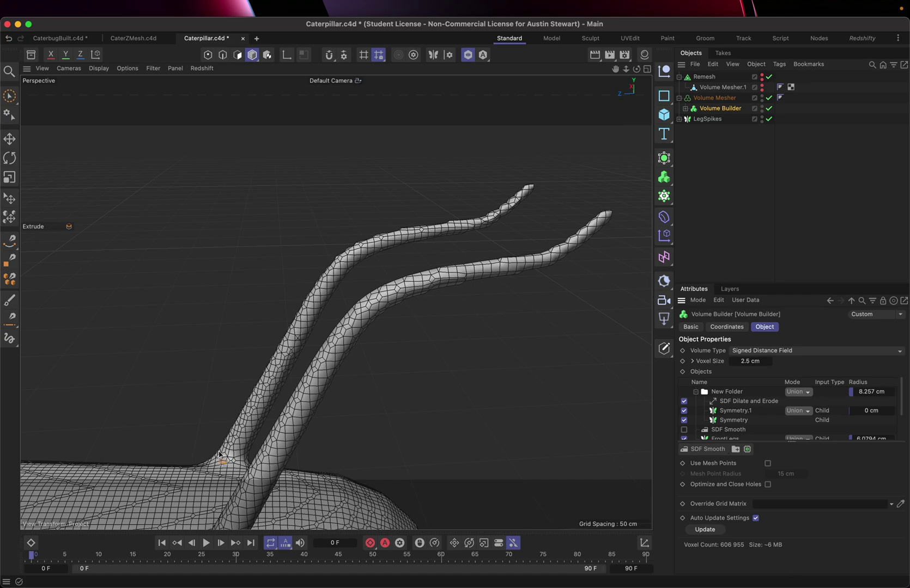
- Thicken the antennae by setting the SDF Dilate and Erode filter to 90% strength and a 4 cm offset
{"action": "left_click", "coordinate": [746, 402]}
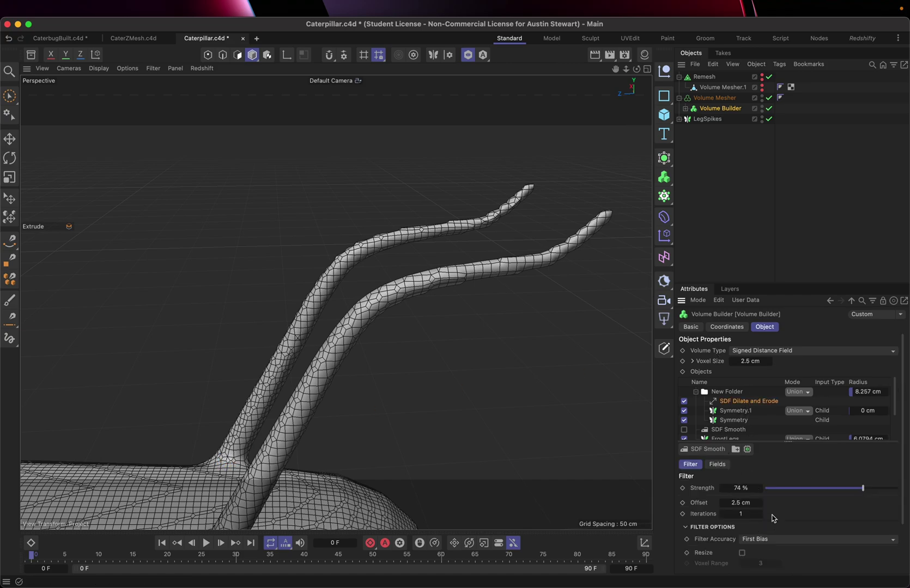
{"action": "left_click_drag", "start_coordinate": [862, 488], "coordinate": [884, 489]}
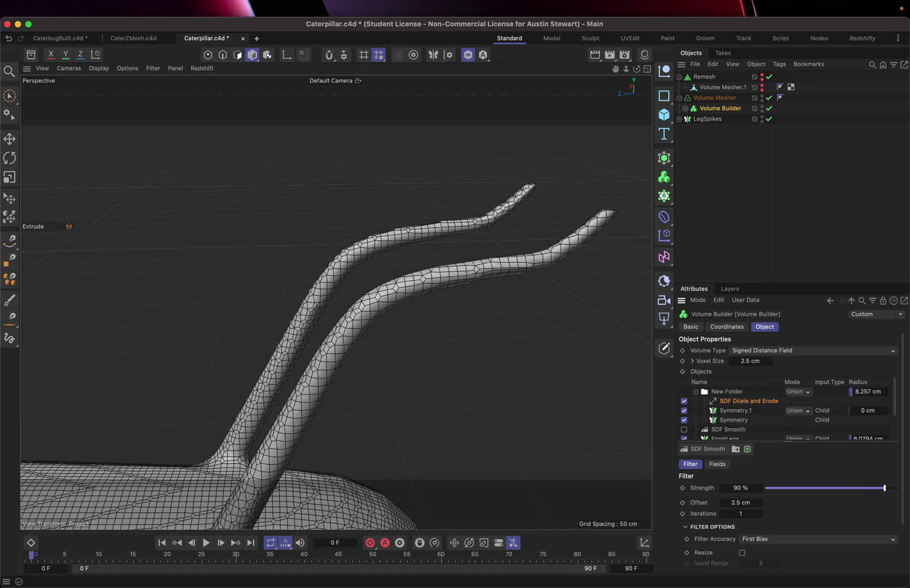
{"action": "left_click", "coordinate": [742, 503]}
{"action": "type", "text": "3"}
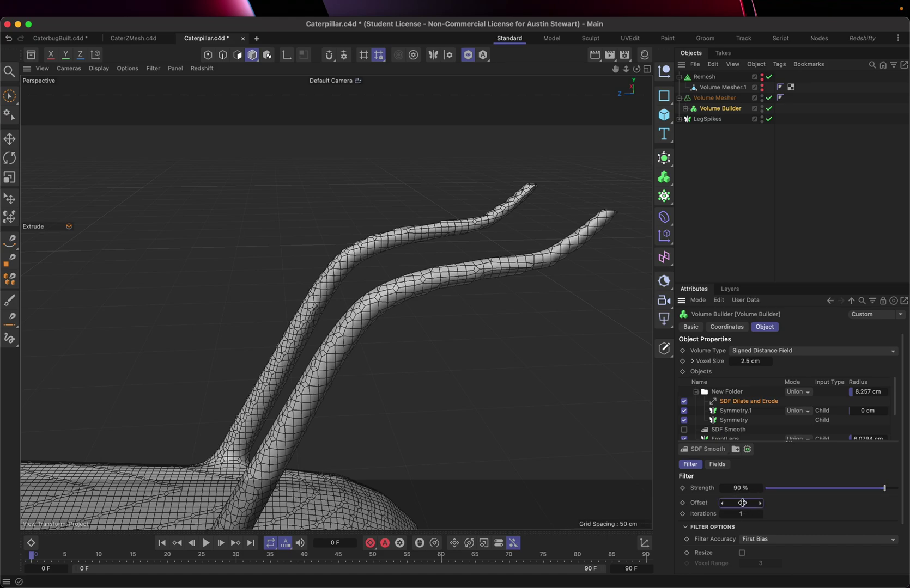
{"action": "key", "text": "Return"}
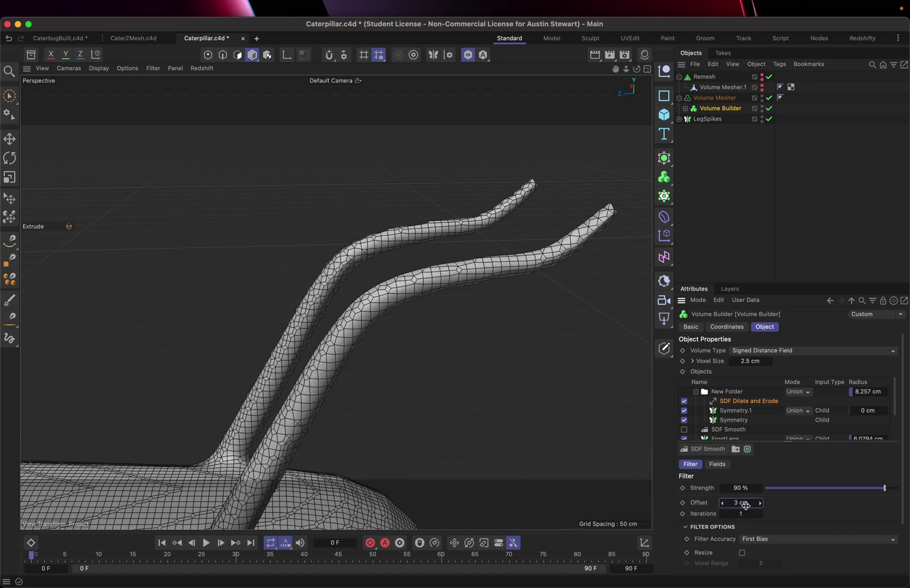
{"action": "left_click", "coordinate": [745, 504]}
{"action": "type", "text": "4"}
{"action": "key", "text": "Return"}
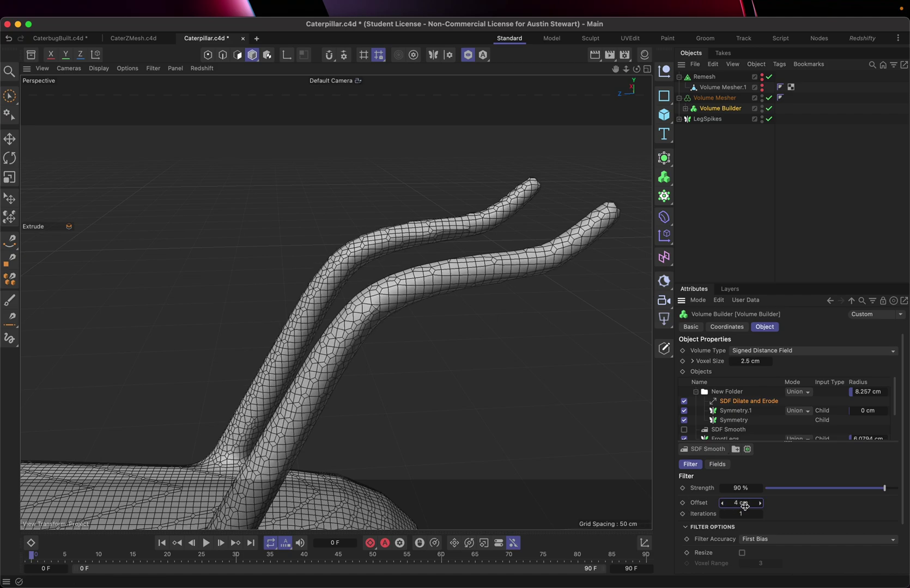
- Examine the thickened antennae from the whole caterpillar down to the antenna tips
{"action": "scroll", "coordinate": [544, 260], "scroll_direction": "down", "scroll_amount": 5}
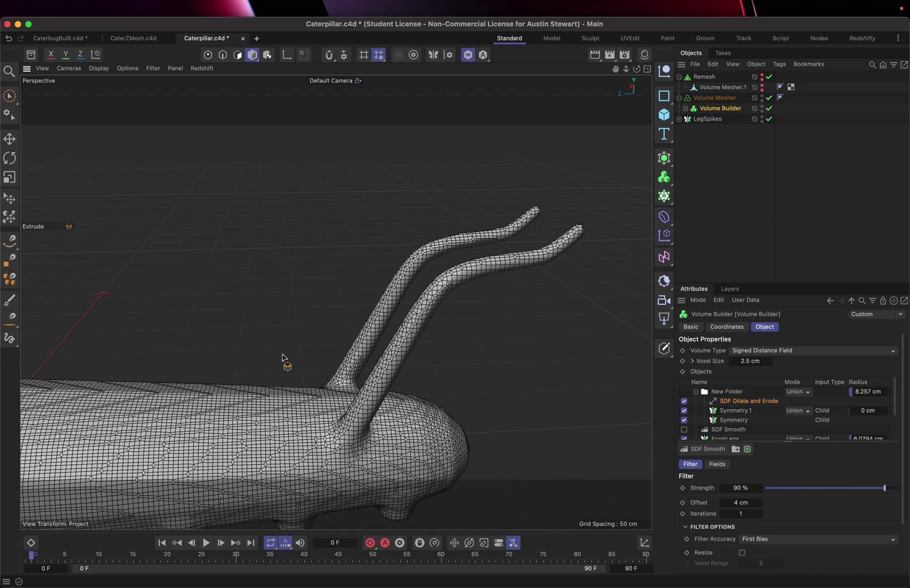
{"action": "scroll", "coordinate": [282, 355], "scroll_direction": "down", "scroll_amount": 5}
{"action": "scroll", "coordinate": [282, 355], "scroll_direction": "up", "scroll_amount": 3}
{"action": "scroll", "coordinate": [281, 355], "scroll_direction": "up", "scroll_amount": 2}
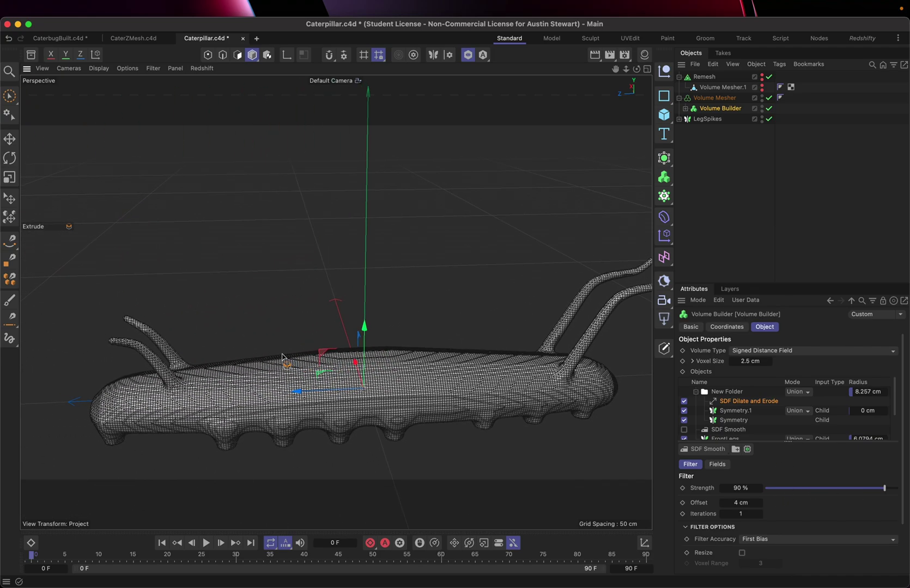
{"action": "scroll", "coordinate": [282, 357], "scroll_direction": "up", "scroll_amount": 3}
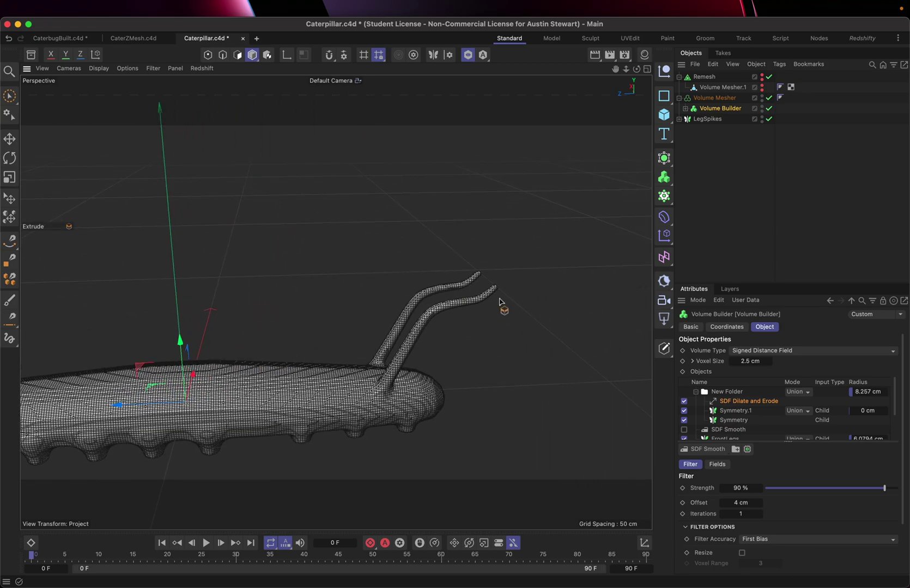
{"action": "scroll", "coordinate": [499, 299], "scroll_direction": "up", "scroll_amount": 5}
{"action": "scroll", "coordinate": [500, 300], "scroll_direction": "up", "scroll_amount": 1}
{"action": "scroll", "coordinate": [500, 299], "scroll_direction": "down", "scroll_amount": 6}
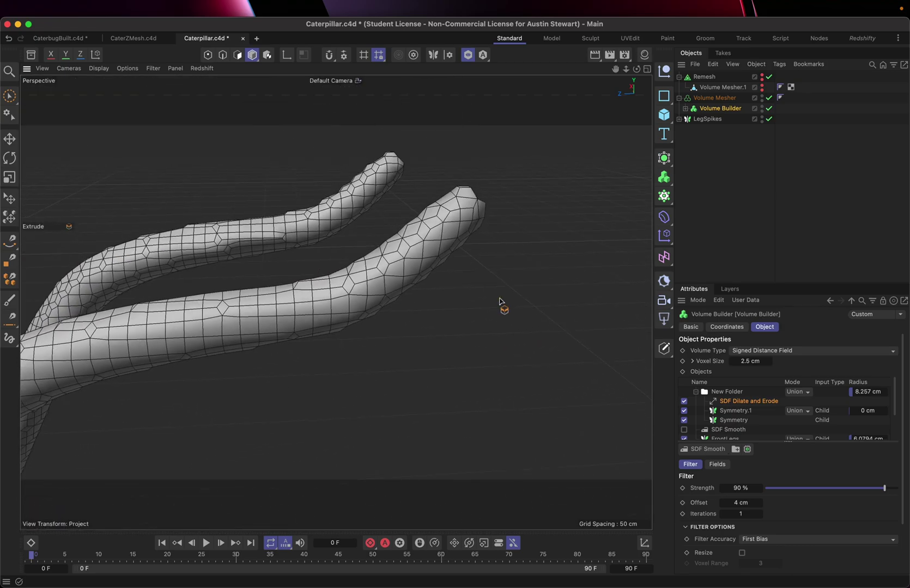
{"action": "scroll", "coordinate": [500, 300], "scroll_direction": "down", "scroll_amount": 2}
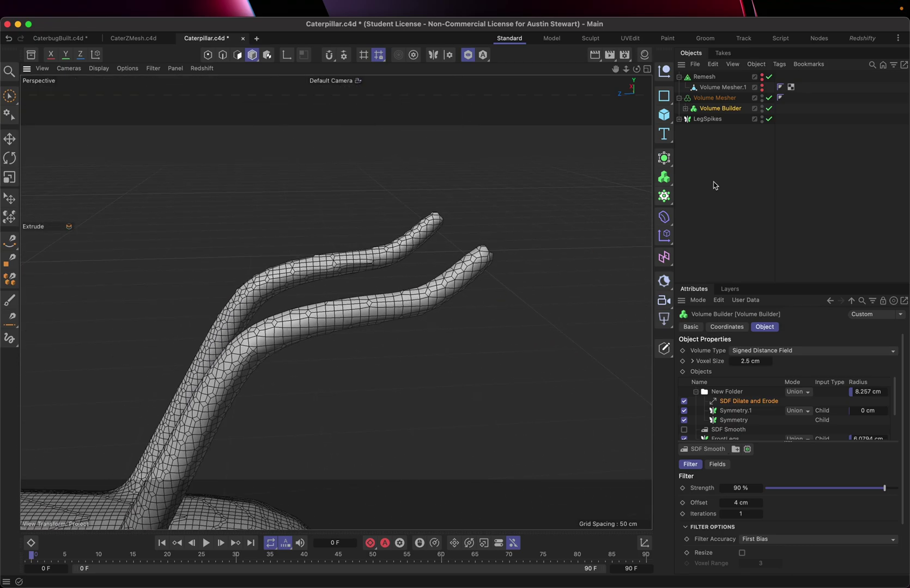
- Duplicate the updated Volume Mesher and convert the copy to a polygon object
{"action": "left_click", "coordinate": [714, 102]}
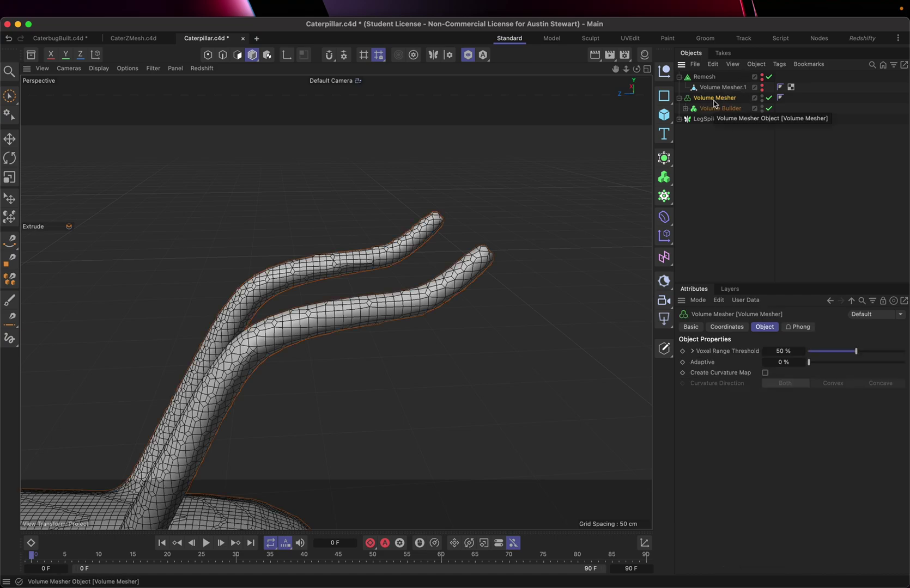
{"action": "key", "text": "super+c"}
{"action": "key", "text": "super+v"}
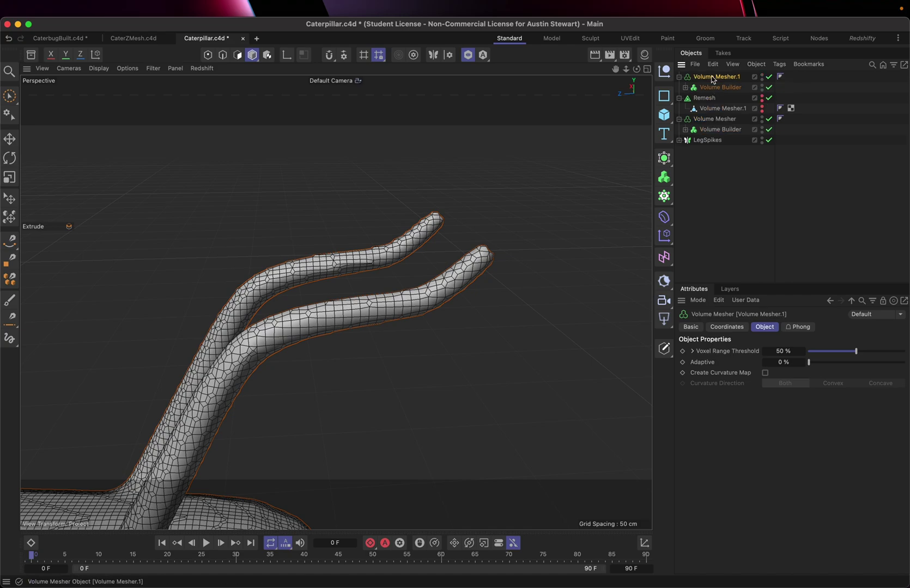
{"action": "right_click", "coordinate": [711, 80]}
{"action": "left_click", "coordinate": [753, 315]}
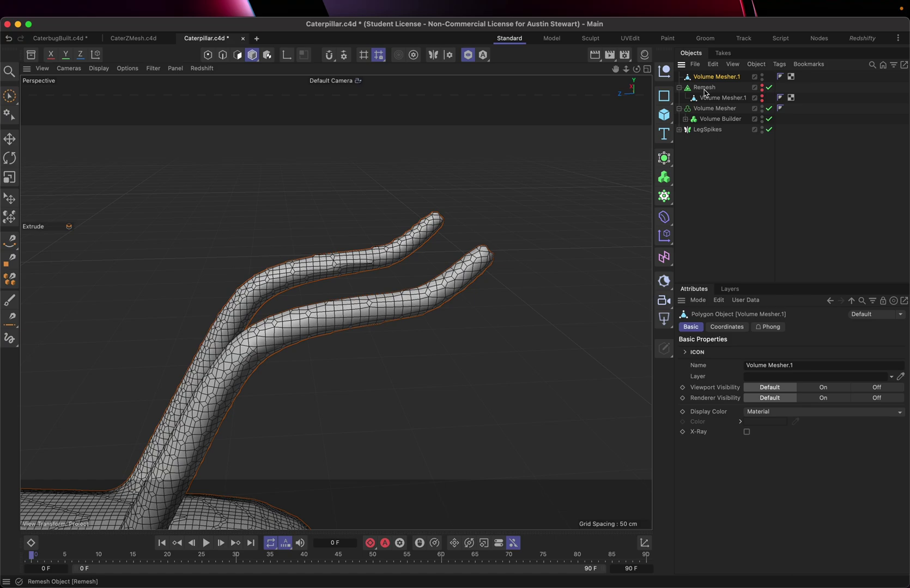
- Replace the old mesh under Remesh with the new polygon copy and hide the original Volume Mesher
{"action": "left_click", "coordinate": [718, 99]}
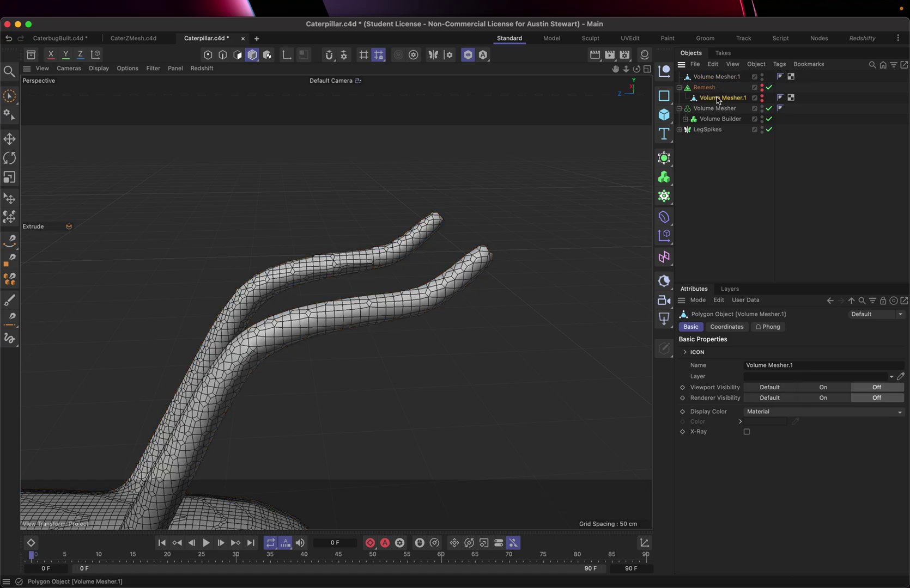
{"action": "key", "text": "Delete"}
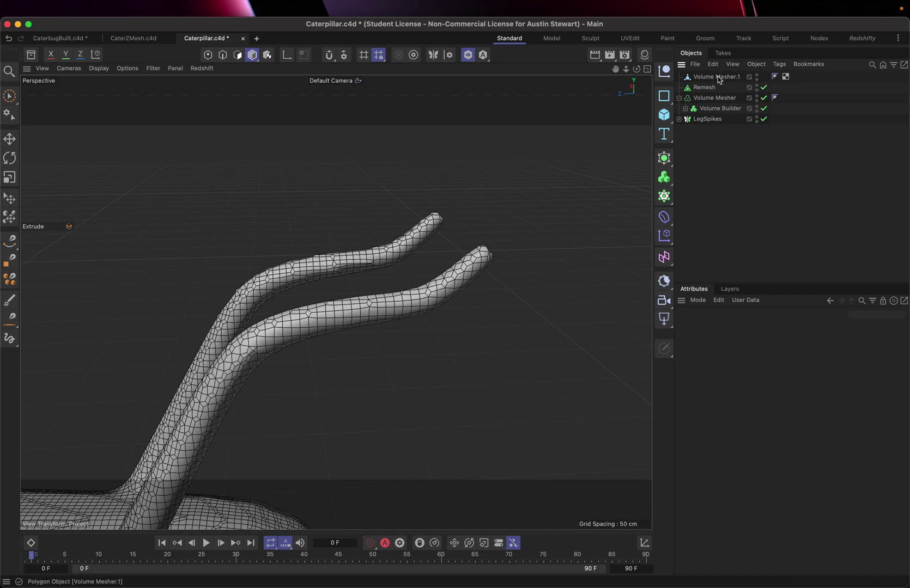
{"action": "left_click_drag", "start_coordinate": [720, 77], "coordinate": [713, 90]}
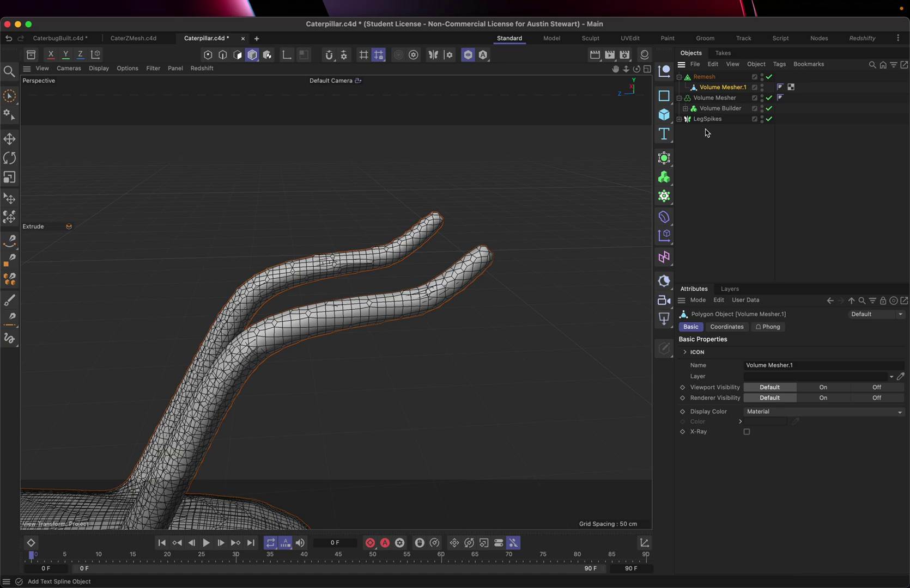
{"action": "left_click", "coordinate": [762, 96]}
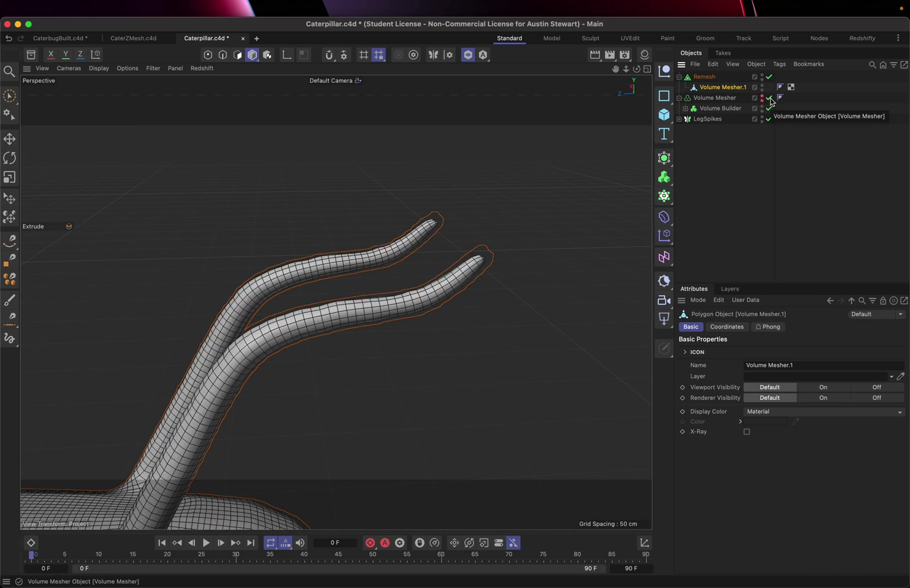
- Lower the Remesh generator's mesh density to 50%
{"action": "scroll", "coordinate": [322, 329], "scroll_direction": "down", "scroll_amount": 5}
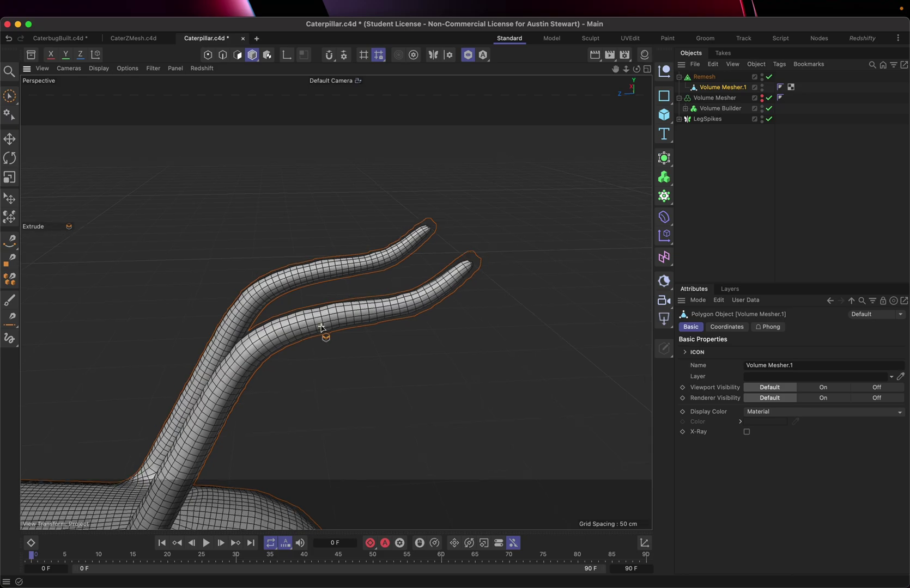
{"action": "middle_click_drag", "start_coordinate": [321, 329], "coordinate": [390, 256], "text": "alt"}
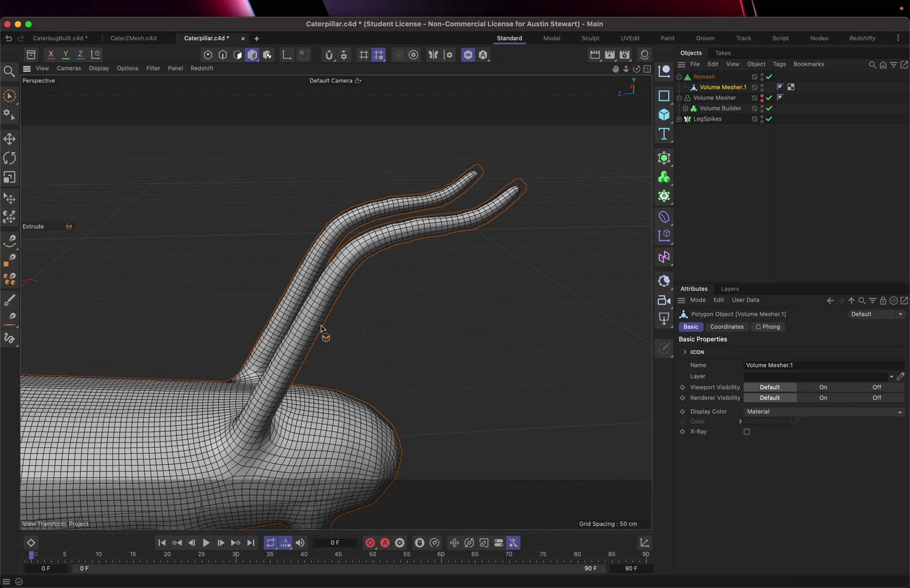
{"action": "left_click_drag", "start_coordinate": [321, 329], "coordinate": [264, 360], "text": "alt"}
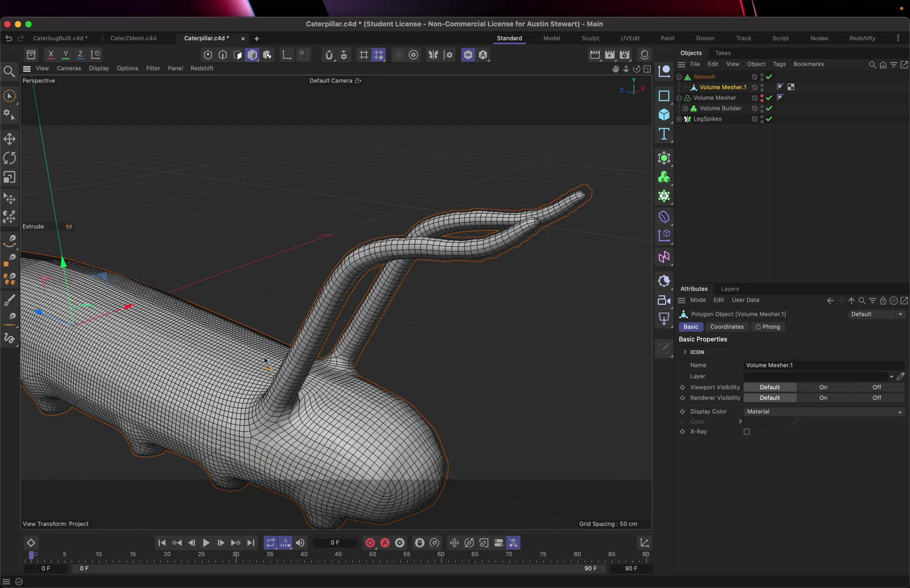
{"action": "left_click", "coordinate": [704, 77]}
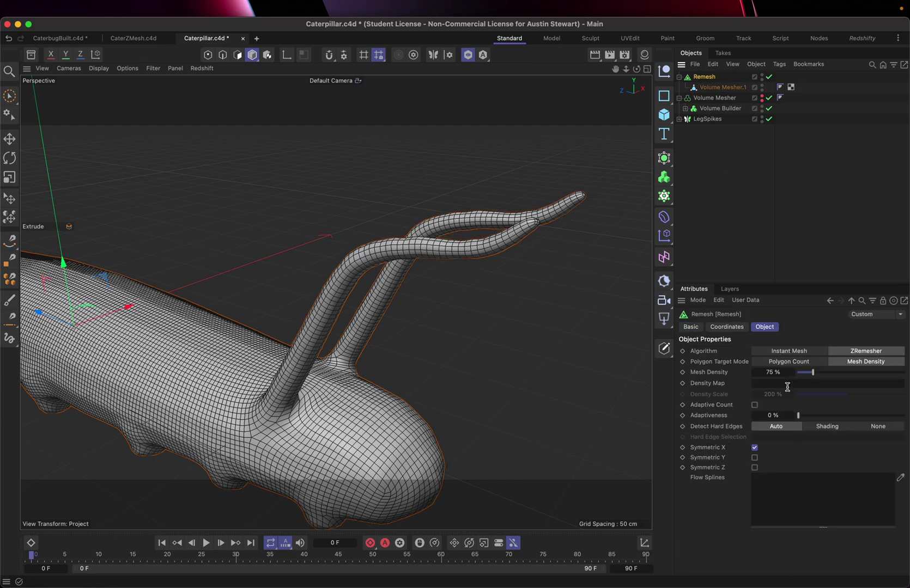
{"action": "left_click", "coordinate": [774, 373]}
{"action": "key", "text": "Return"}
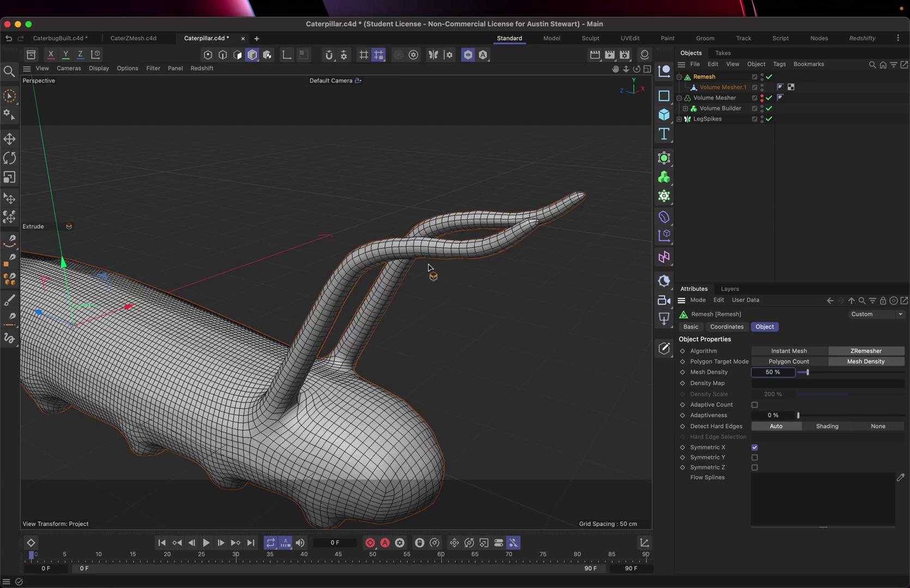
- Examine the remeshed caterpillar's topology along the underside, around the feet and across the body
{"action": "middle_click_drag", "start_coordinate": [428, 265], "coordinate": [715, 284], "text": "alt"}
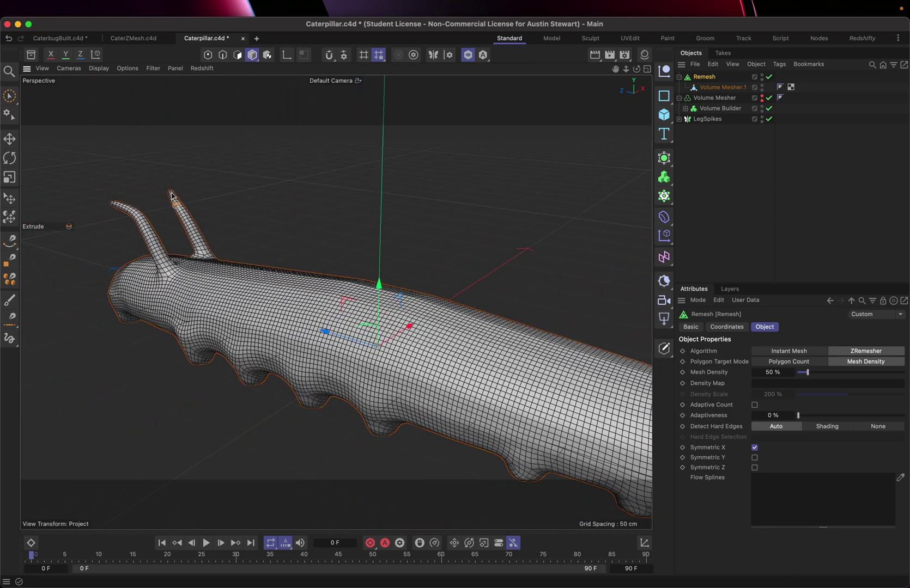
{"action": "left_click_drag", "start_coordinate": [171, 195], "coordinate": [311, 60], "text": "alt"}
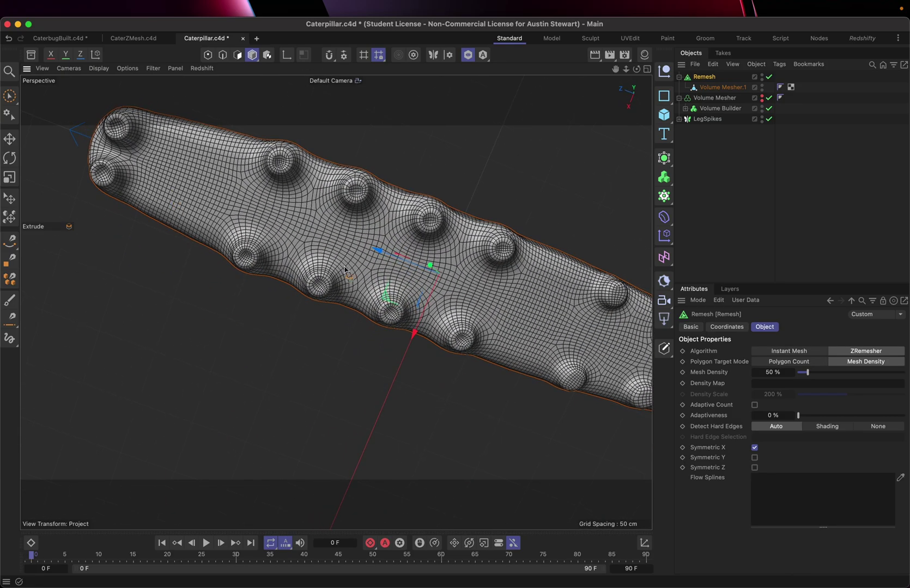
{"action": "scroll", "coordinate": [380, 207], "scroll_direction": "up", "scroll_amount": 6}
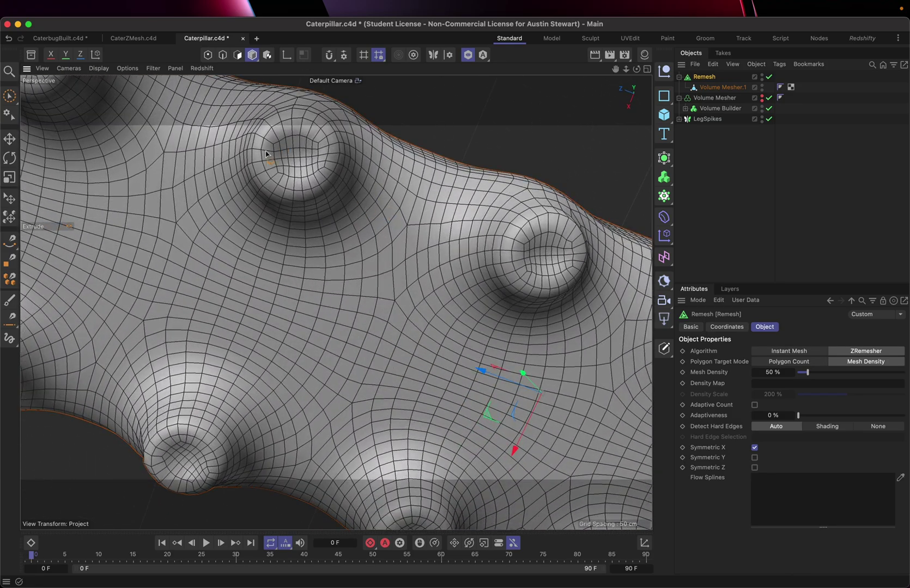
{"action": "scroll", "coordinate": [373, 294], "scroll_direction": "down", "scroll_amount": 10}
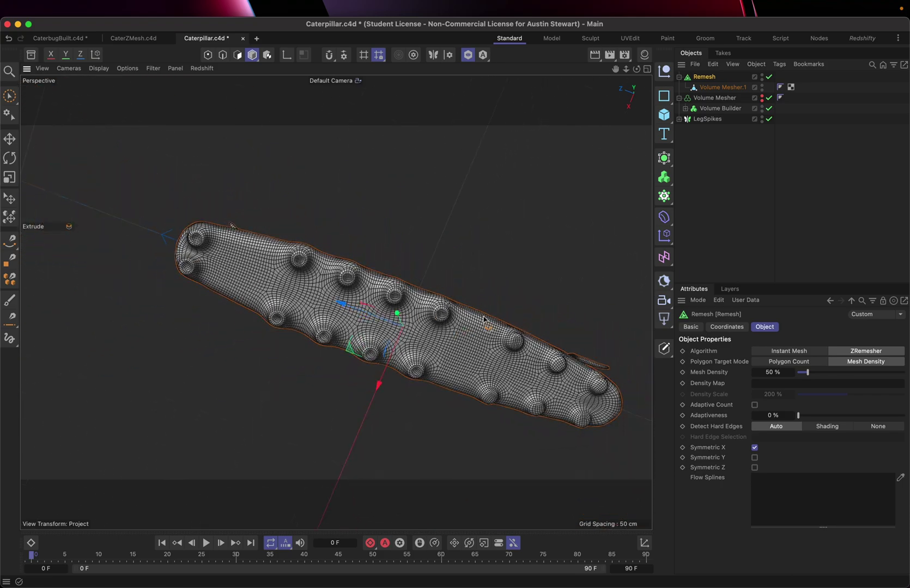
{"action": "left_click_drag", "start_coordinate": [484, 319], "coordinate": [457, 479], "text": "alt"}
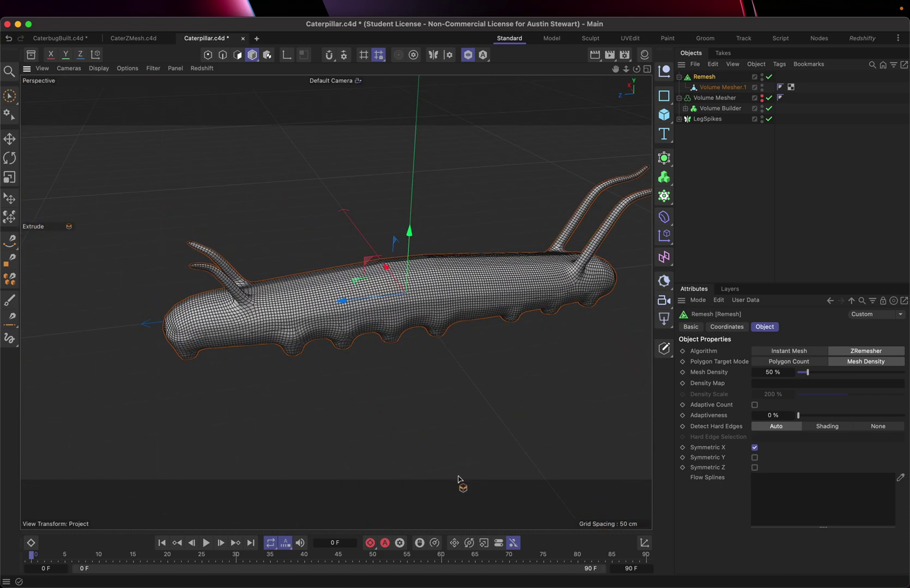
{"action": "middle_click_drag", "start_coordinate": [510, 258], "coordinate": [413, 311], "text": "alt"}
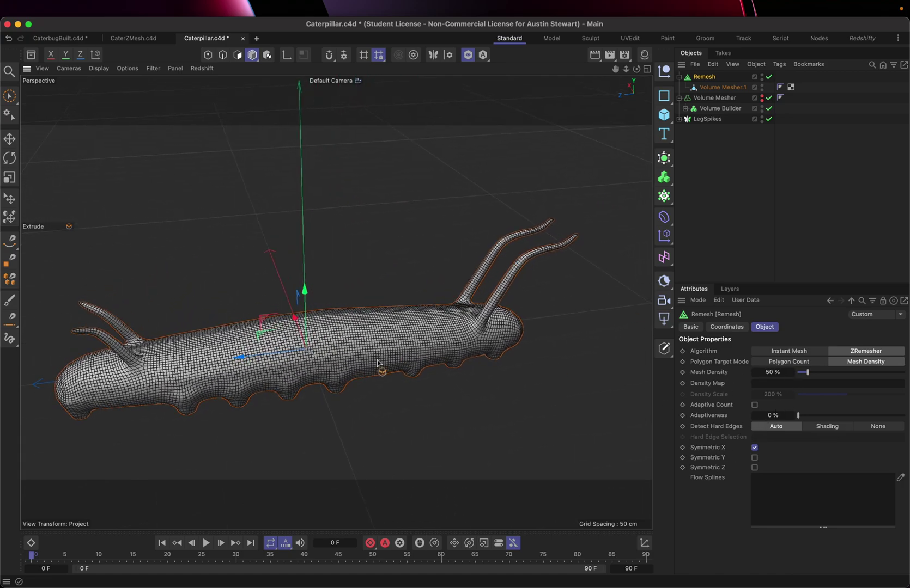
{"action": "scroll", "coordinate": [369, 330], "scroll_direction": "up", "scroll_amount": 15}
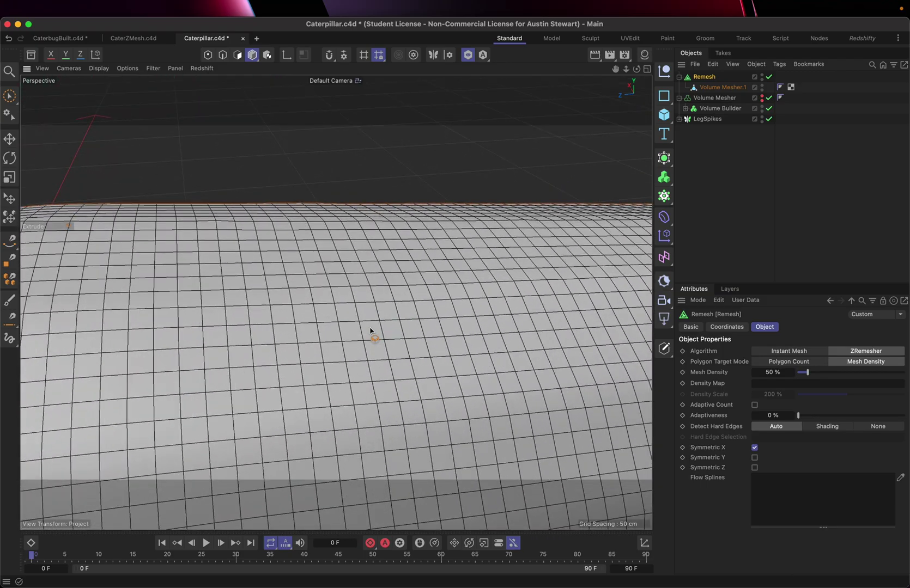
{"action": "scroll", "coordinate": [370, 330], "scroll_direction": "down", "scroll_amount": 10}
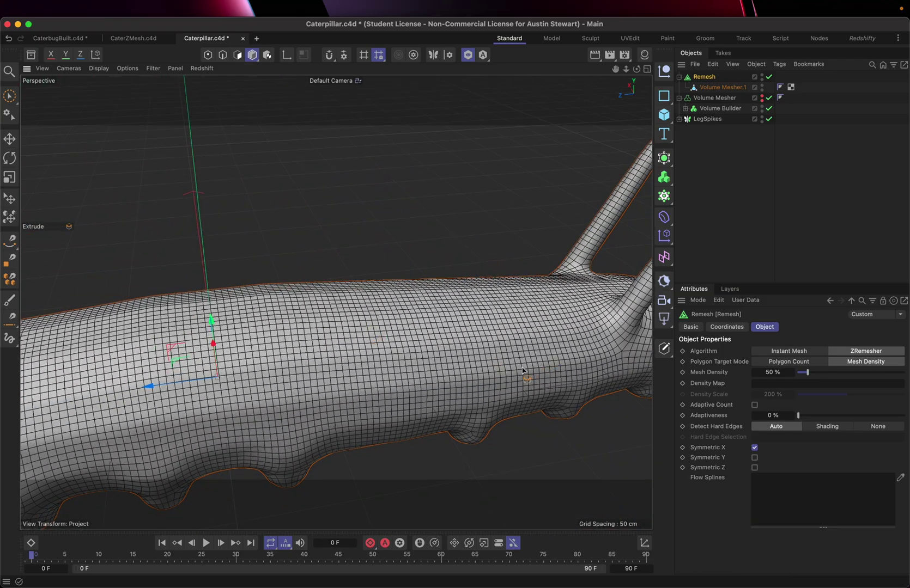
{"action": "middle_click_drag", "start_coordinate": [521, 370], "coordinate": [542, 330], "text": "alt"}
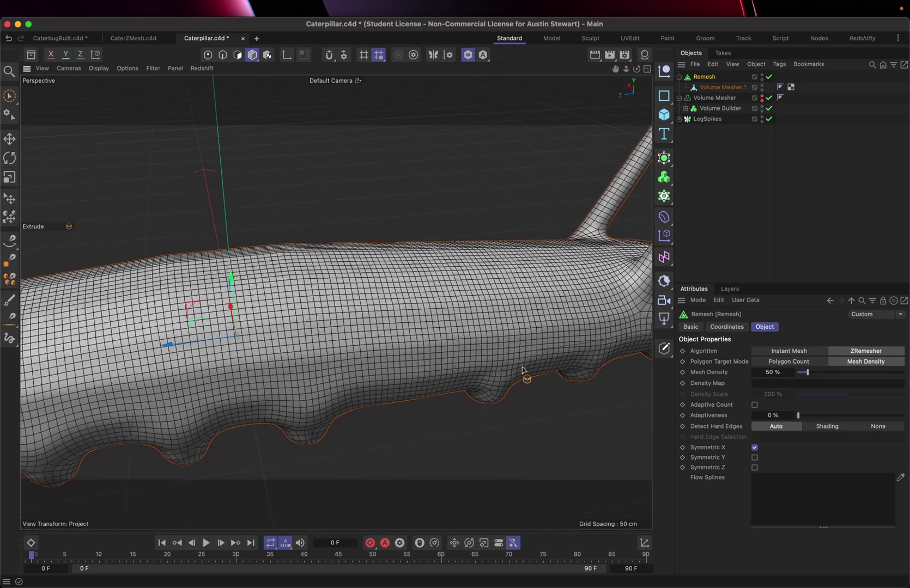
{"action": "scroll", "coordinate": [413, 351], "scroll_direction": "up", "scroll_amount": 3}
{"action": "scroll", "coordinate": [413, 351], "scroll_direction": "down", "scroll_amount": 8}
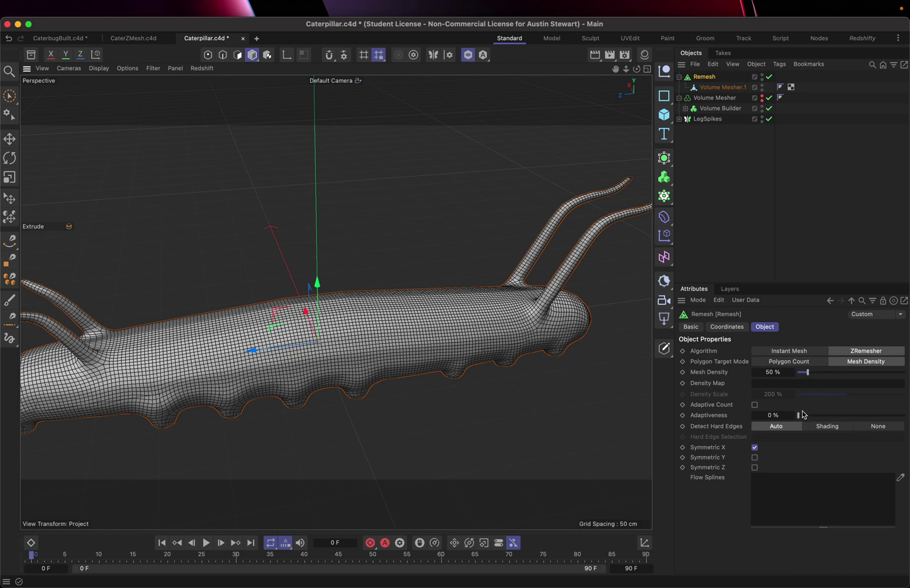
- Convert the Remesh generator to an editable polygon object and nest it under a new Remesh generator
{"action": "right_click", "coordinate": [701, 81]}
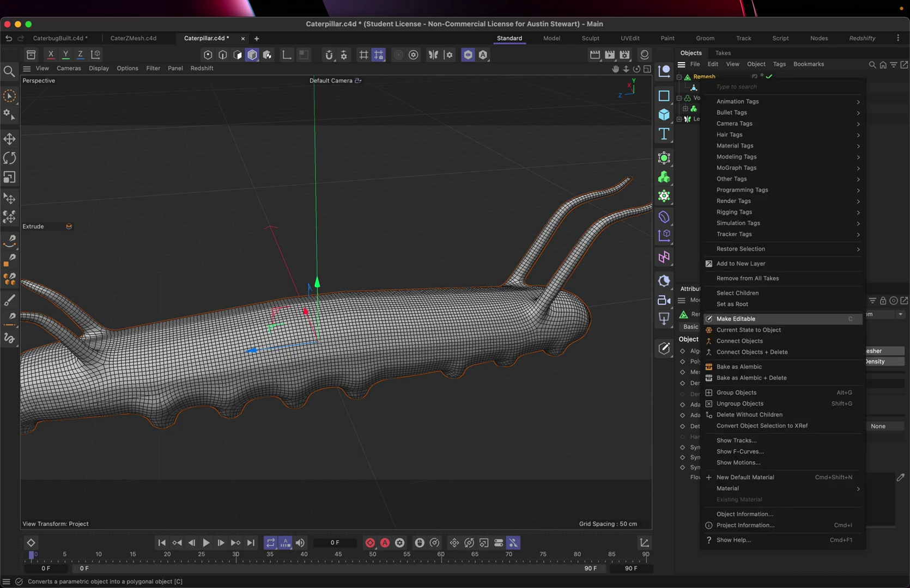
{"action": "left_click", "coordinate": [727, 320]}
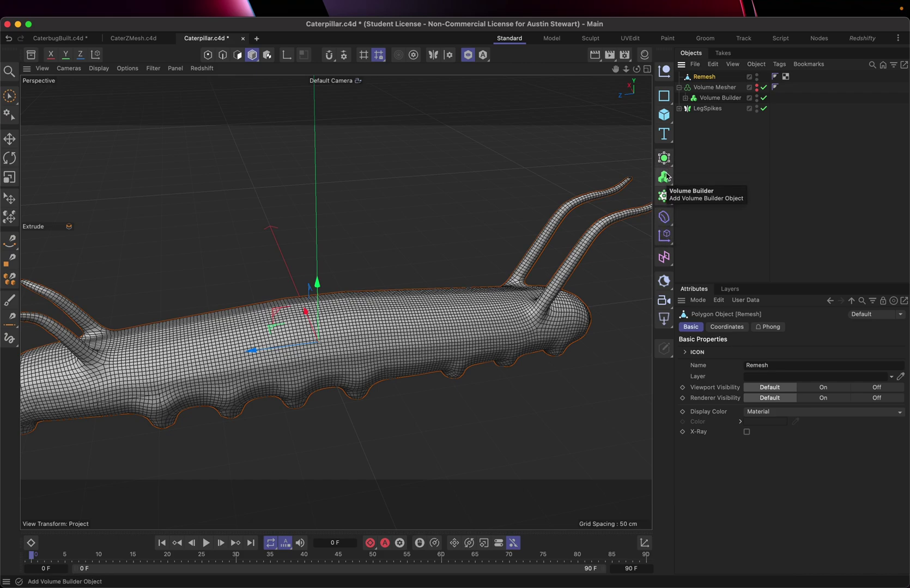
{"action": "left_click", "coordinate": [666, 157]}
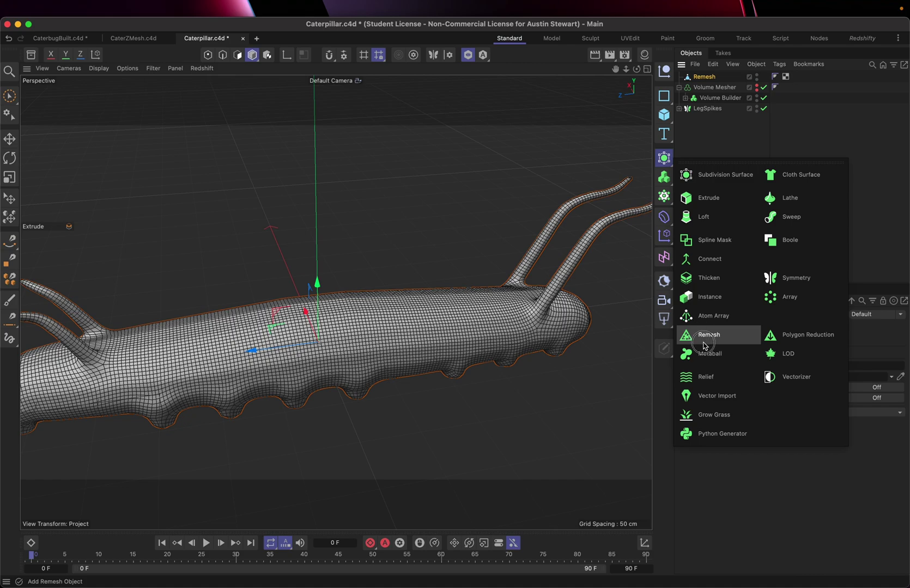
{"action": "left_click", "coordinate": [702, 336]}
{"action": "left_click_drag", "start_coordinate": [703, 87], "coordinate": [708, 80]}
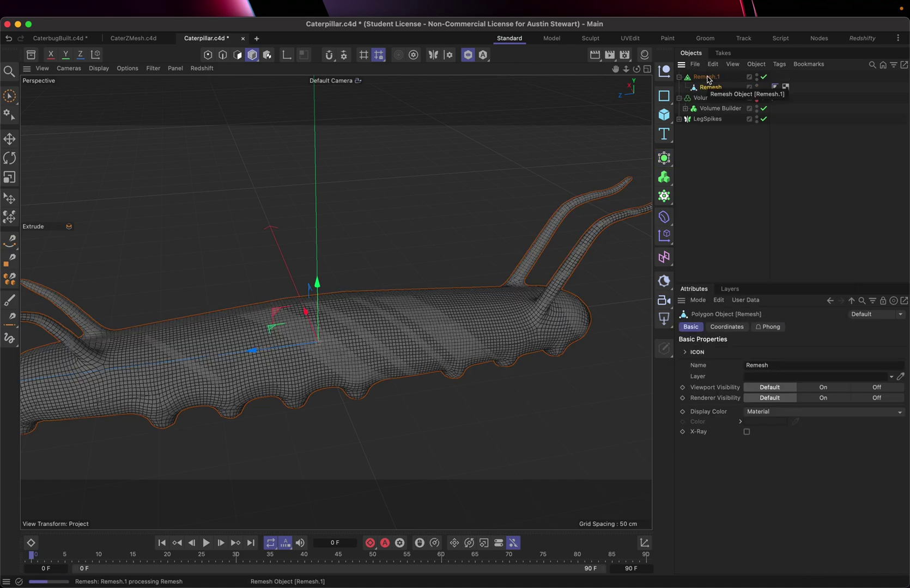
- Set the new Remesh generator's mesh density to 50%
{"action": "left_click", "coordinate": [708, 79]}
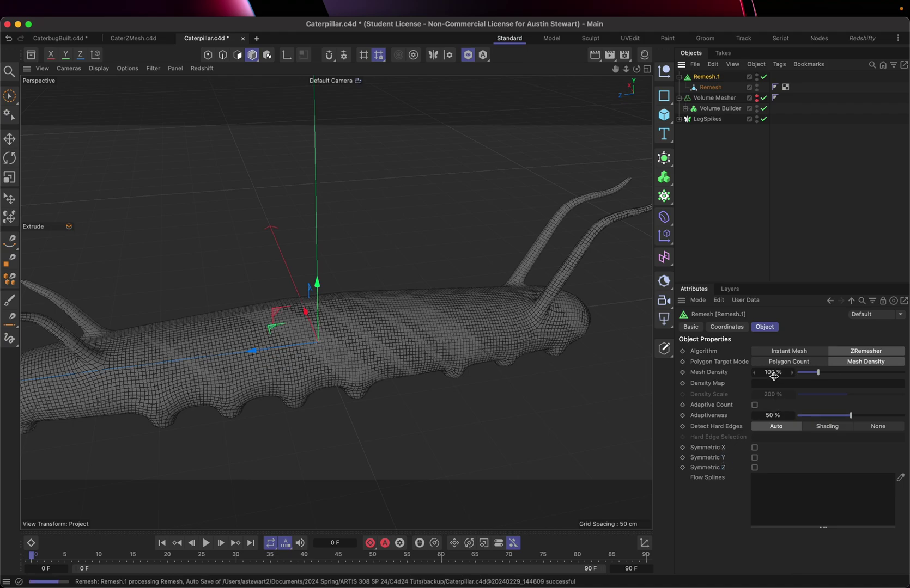
{"action": "left_click", "coordinate": [775, 371]}
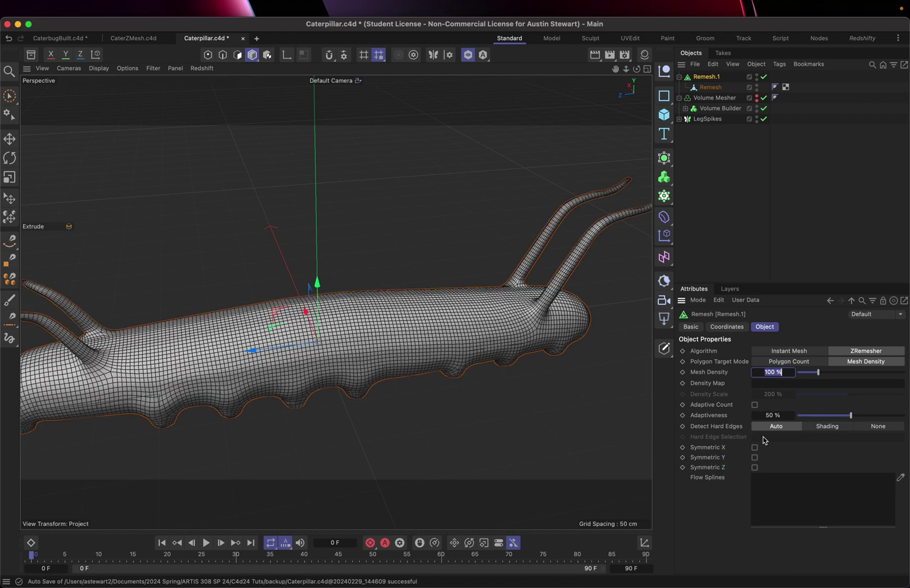
{"action": "key", "text": "Return"}
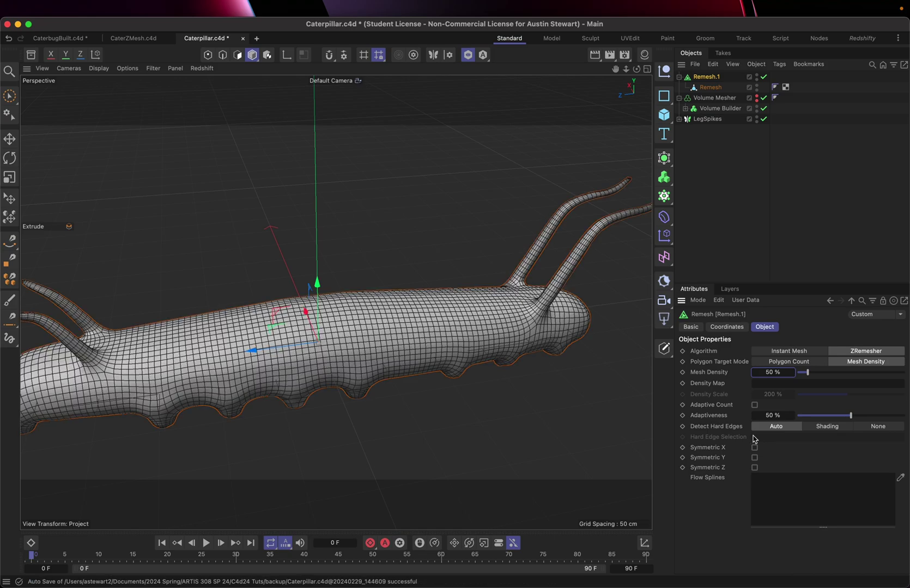
- Set the new Remesh generator's adaptiveness to 0% for evenly sized polygons
{"action": "middle_click_drag", "start_coordinate": [560, 296], "coordinate": [481, 337], "text": "alt"}
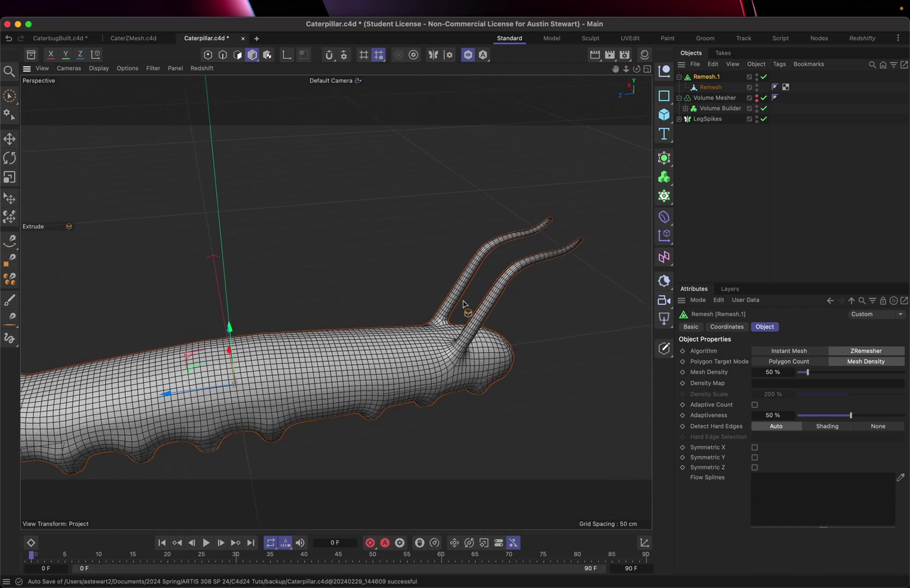
{"action": "left_click_drag", "start_coordinate": [477, 294], "coordinate": [321, 290], "text": "alt"}
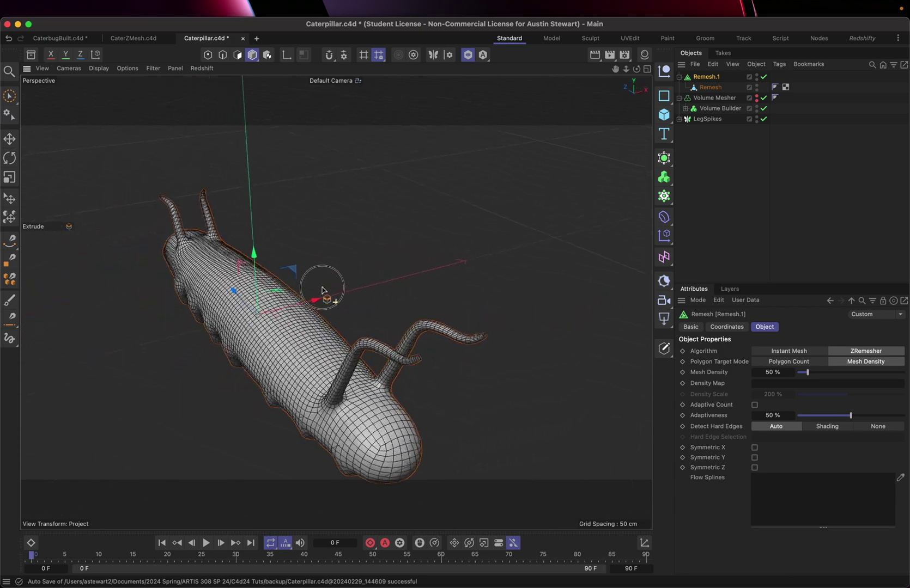
{"action": "scroll", "coordinate": [328, 387], "scroll_direction": "up", "scroll_amount": 5}
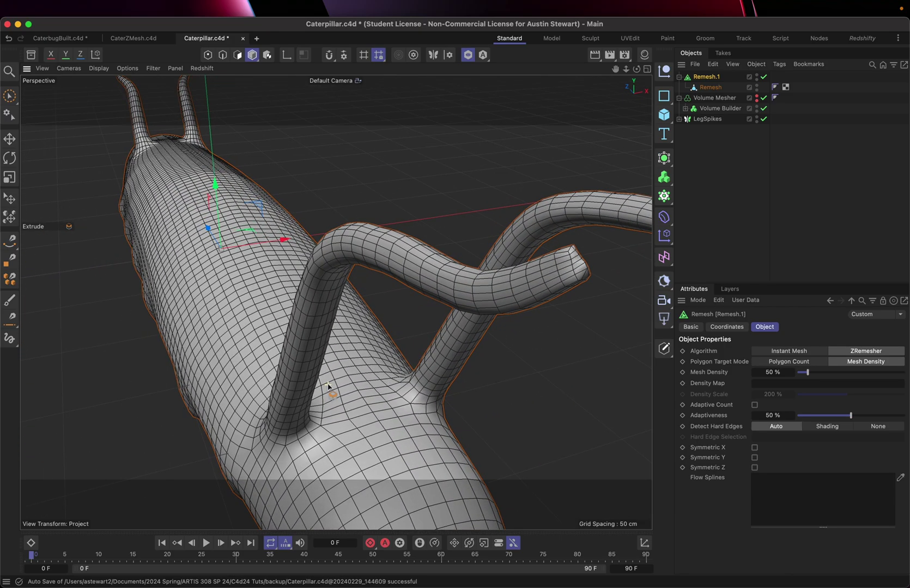
{"action": "scroll", "coordinate": [328, 387], "scroll_direction": "down", "scroll_amount": 3}
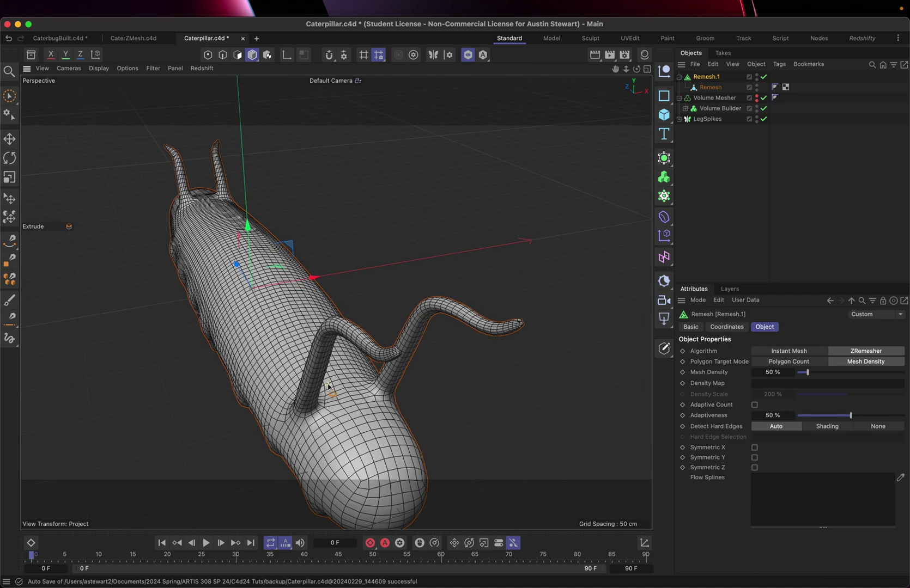
{"action": "left_click", "coordinate": [773, 415]}
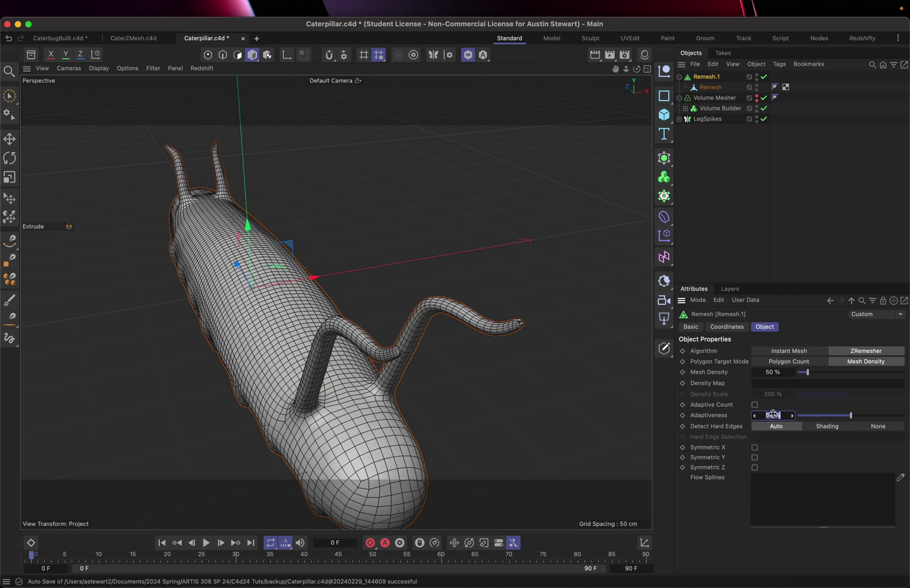
{"action": "type", "text": "0"}
{"action": "key", "text": "Return"}
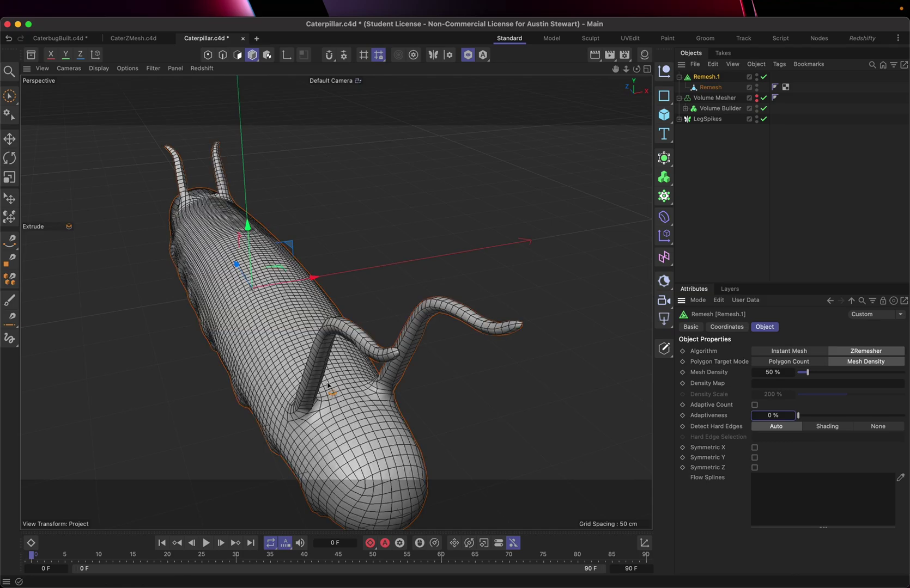
- Examine the second remesh's edge flow on the antennae, along the body and around the antenna bases
{"action": "scroll", "coordinate": [350, 327], "scroll_direction": "up", "scroll_amount": 8}
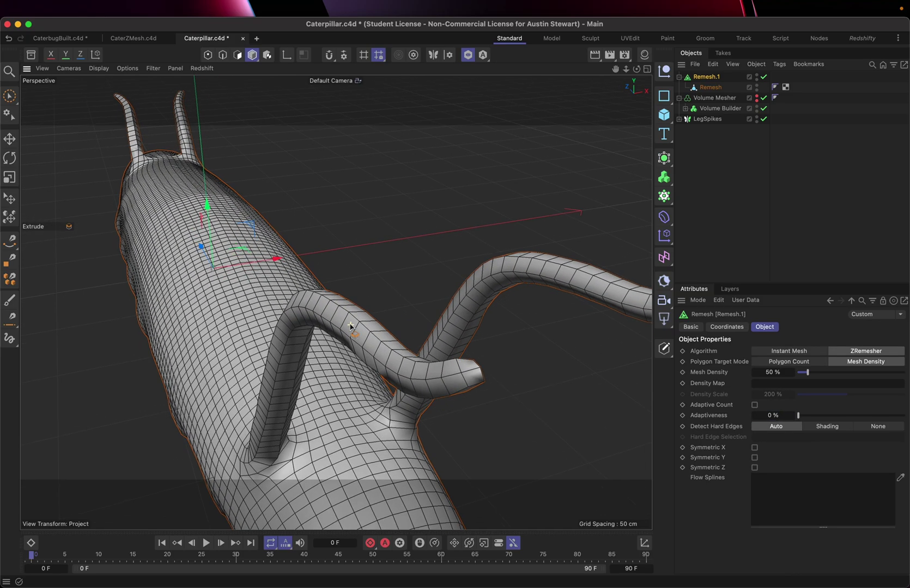
{"action": "mouse_move", "coordinate": [351, 327]}
{"action": "middle_mouse_down", "text": "alt"}
{"action": "mouse_move", "coordinate": [332, 344]}
{"action": "mouse_move", "coordinate": [385, 314]}
{"action": "mouse_move", "coordinate": [365, 323]}
{"action": "middle_mouse_up", "text": "alt"}
{"action": "left_click_drag", "start_coordinate": [351, 327], "coordinate": [404, 340], "text": "alt"}
{"action": "scroll", "coordinate": [231, 375], "scroll_direction": "down", "scroll_amount": 8}
{"action": "middle_click_drag", "start_coordinate": [231, 375], "coordinate": [491, 352], "text": "alt"}
{"action": "left_click_drag", "start_coordinate": [309, 268], "coordinate": [384, 283], "text": "alt"}
{"action": "scroll", "coordinate": [383, 282], "scroll_direction": "up", "scroll_amount": 8}
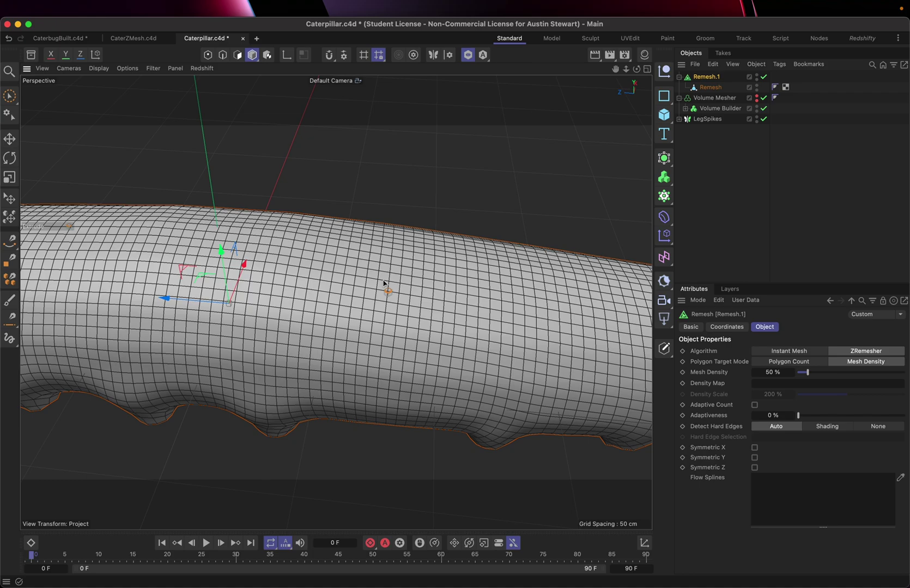
{"action": "scroll", "coordinate": [384, 283], "scroll_direction": "down", "scroll_amount": 6}
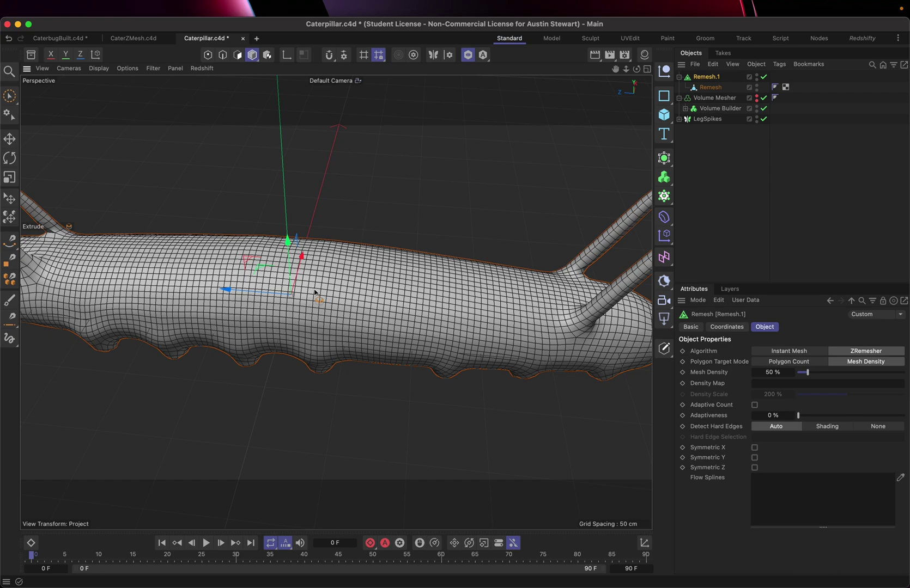
{"action": "left_click_drag", "start_coordinate": [314, 293], "coordinate": [439, 327], "text": "alt"}
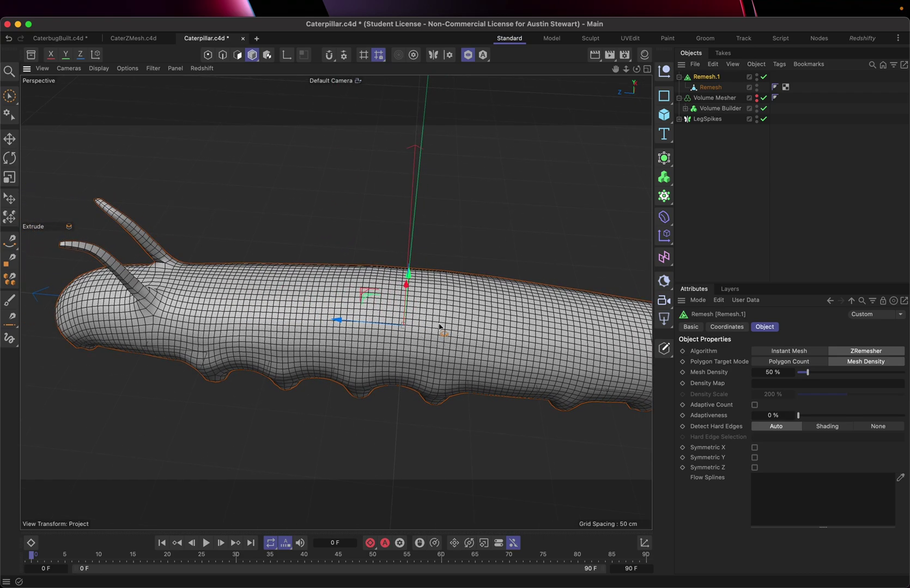
{"action": "scroll", "coordinate": [106, 265], "scroll_direction": "up", "scroll_amount": 8}
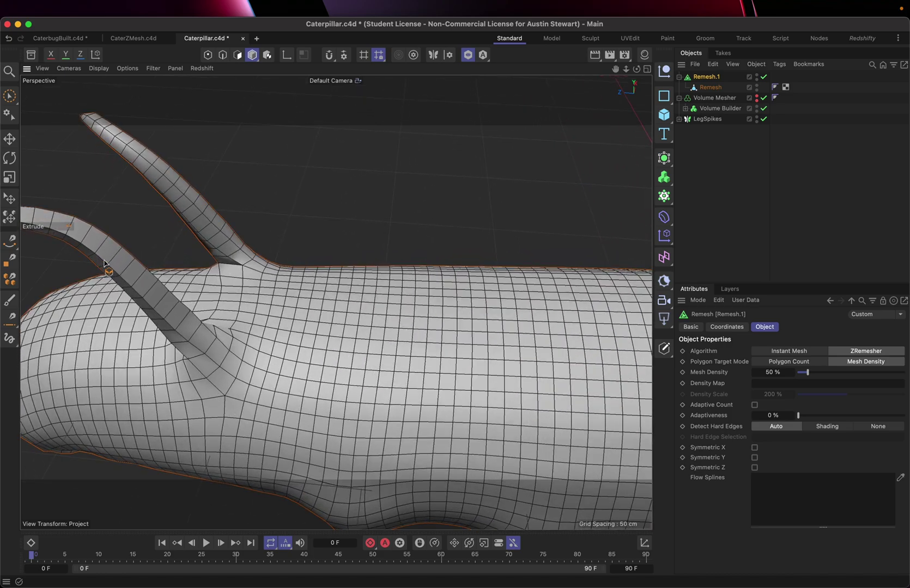
{"action": "left_click_drag", "start_coordinate": [105, 264], "coordinate": [520, 276], "text": "alt"}
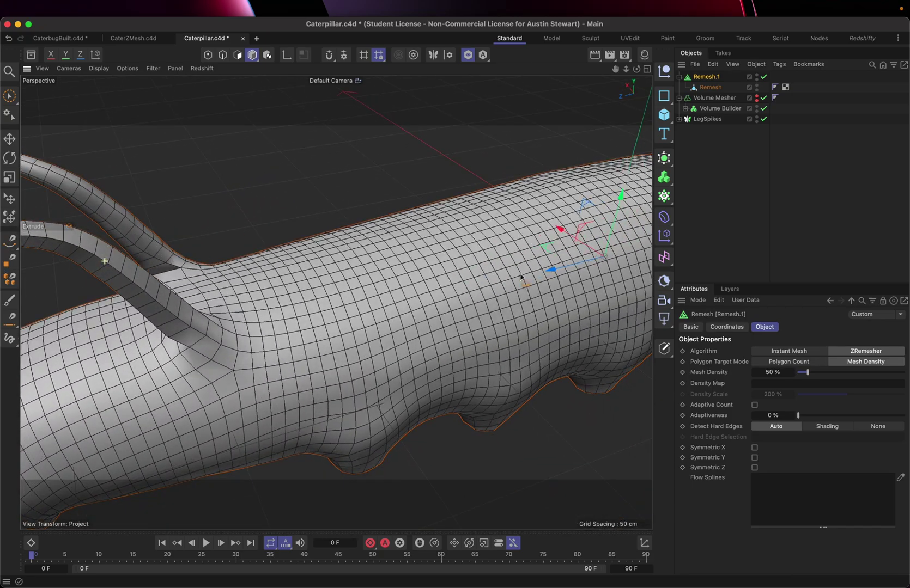
{"action": "left_click_drag", "start_coordinate": [229, 312], "coordinate": [371, 287], "text": "alt"}
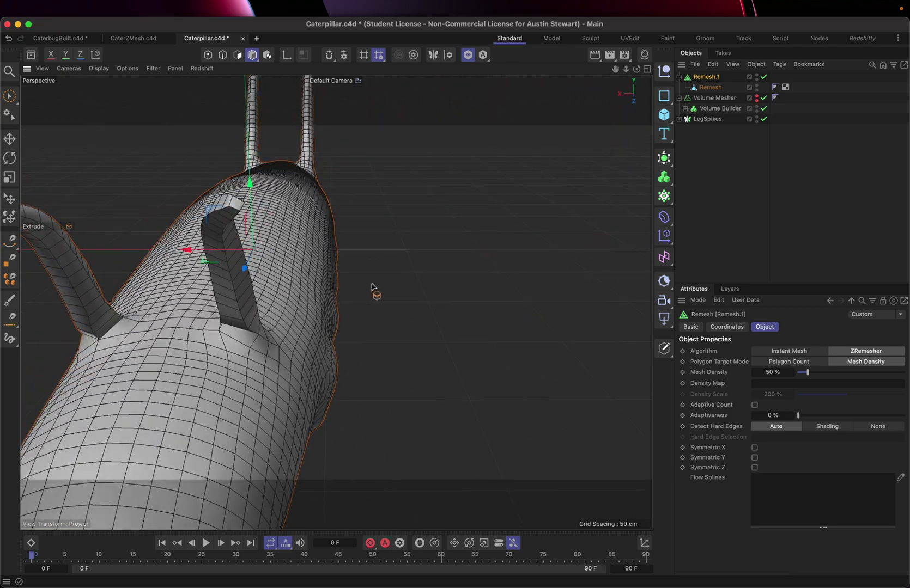
- Set the Remesh.1 generator's mesh density to 51%
{"action": "left_click", "coordinate": [792, 373]}
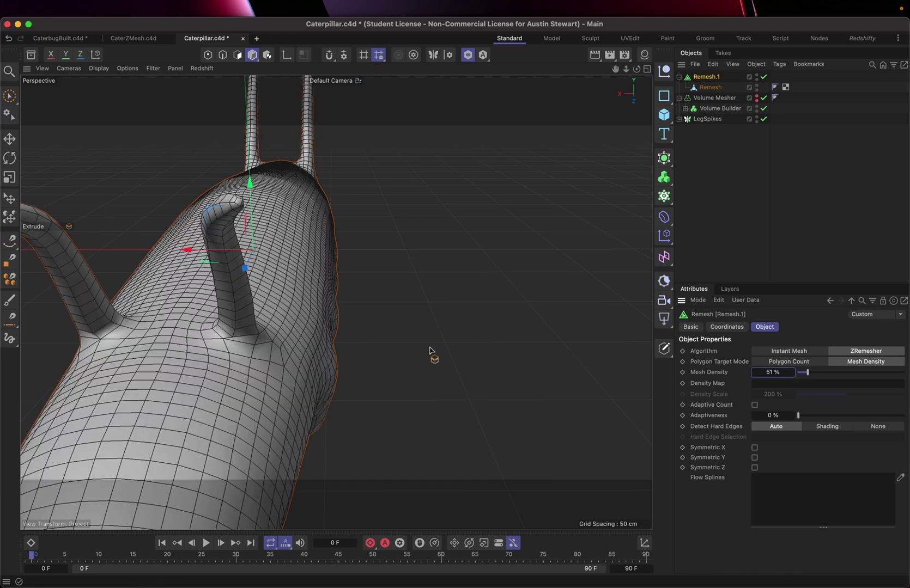
{"action": "scroll", "coordinate": [282, 291], "scroll_direction": "down", "scroll_amount": 5}
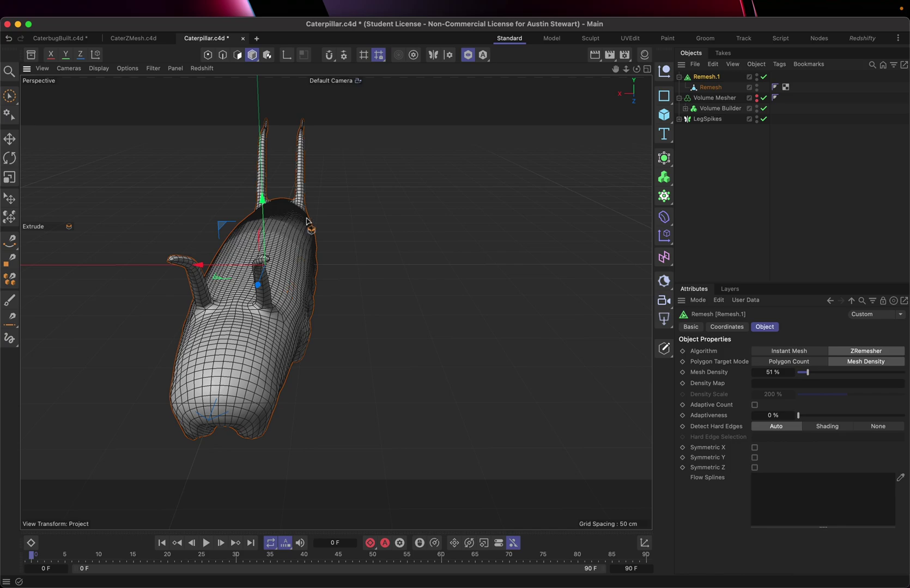
{"action": "scroll", "coordinate": [306, 218], "scroll_direction": "up", "scroll_amount": 1}
{"action": "left_click_drag", "start_coordinate": [306, 218], "coordinate": [212, 279], "text": "alt"}
{"action": "middle_click_drag", "start_coordinate": [212, 278], "coordinate": [355, 279], "text": "alt"}
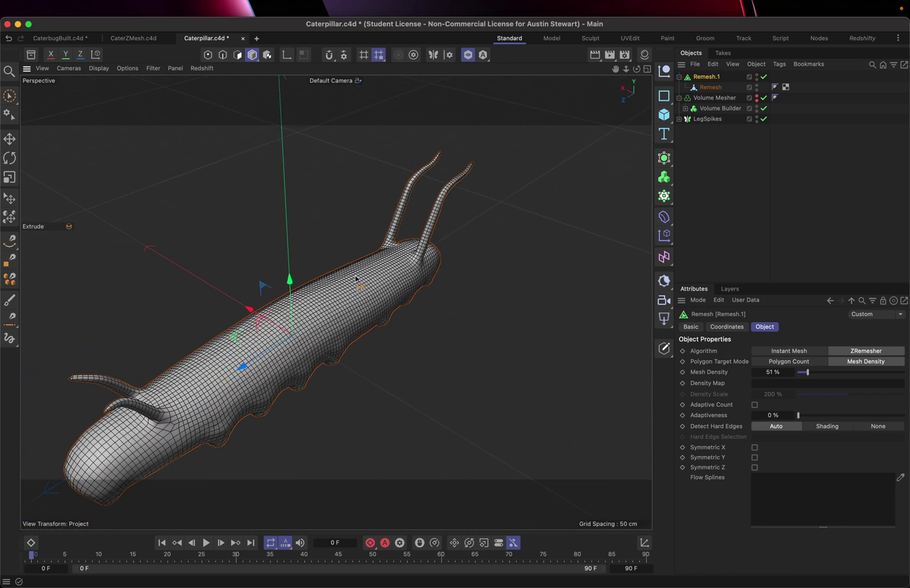
{"action": "left_click_drag", "start_coordinate": [355, 278], "coordinate": [232, 253], "text": "alt"}
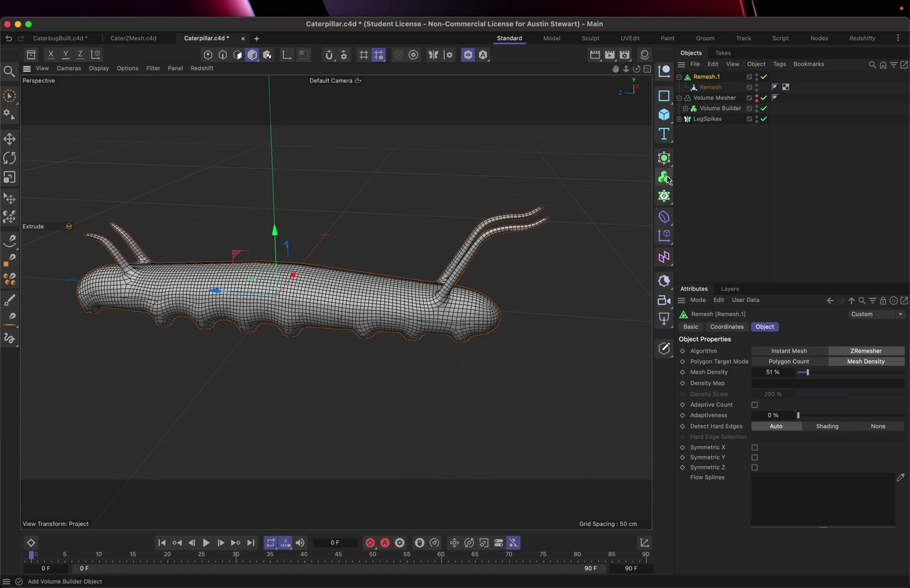
- Add another Remesh generator, nest the Remesh.1 generator under it, and inspect the resulting body and antenna topology
{"action": "left_click", "coordinate": [663, 158]}
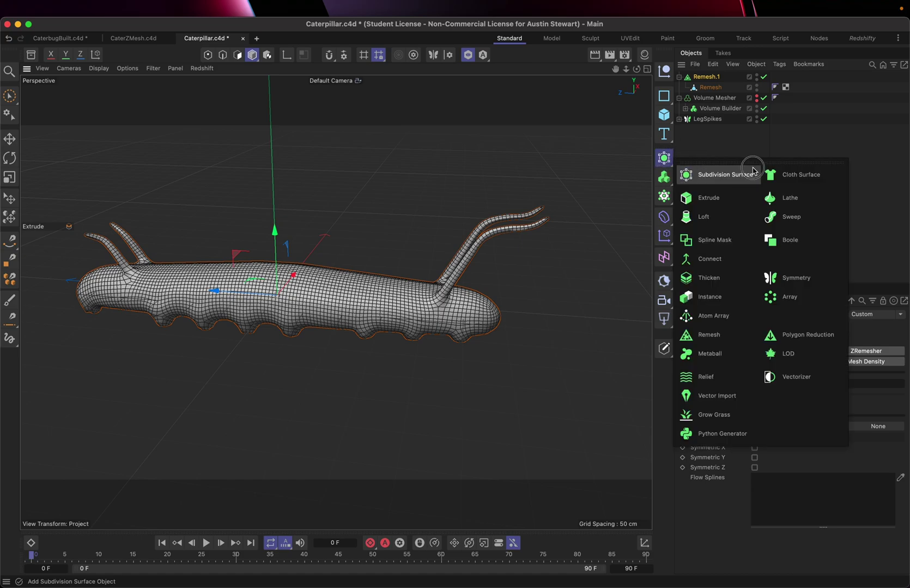
{"action": "left_click", "coordinate": [747, 336]}
{"action": "left_click_drag", "start_coordinate": [707, 91], "coordinate": [706, 80]}
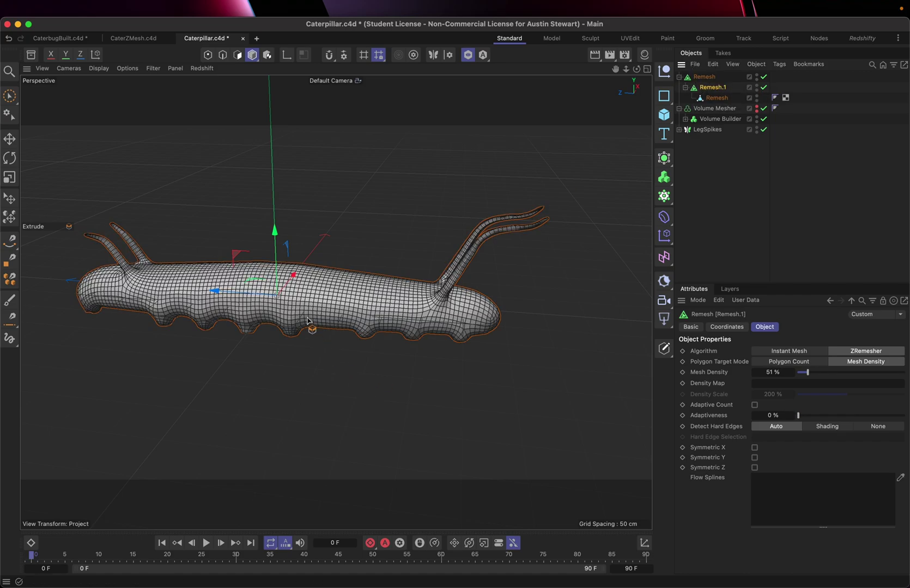
{"action": "scroll", "coordinate": [300, 291], "scroll_direction": "up", "scroll_amount": 10}
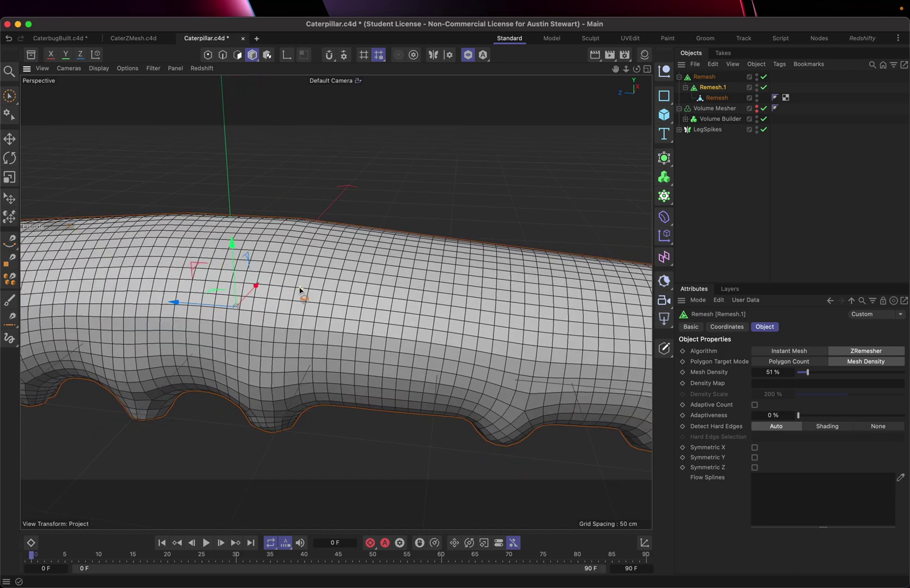
{"action": "left_click_drag", "start_coordinate": [300, 292], "coordinate": [289, 322], "text": "alt"}
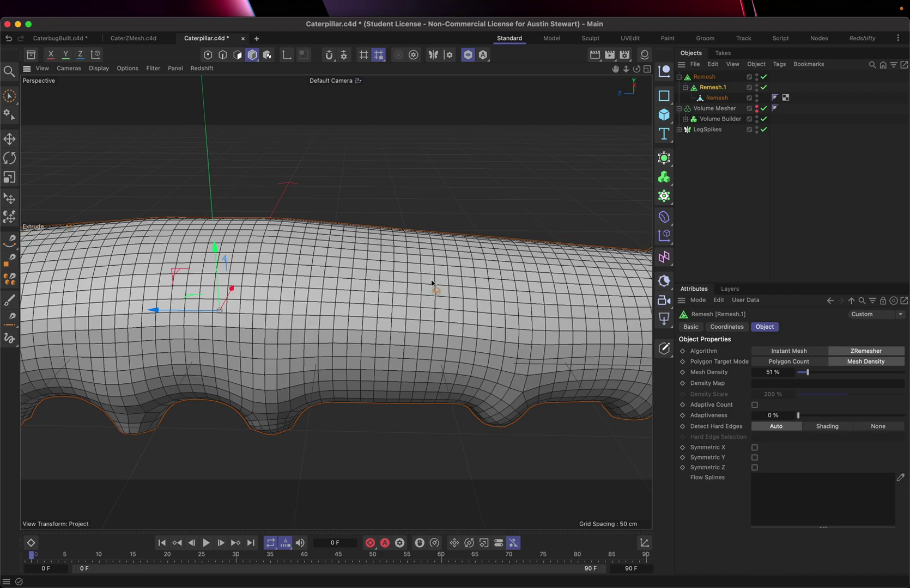
{"action": "scroll", "coordinate": [403, 264], "scroll_direction": "down", "scroll_amount": 6}
{"action": "scroll", "coordinate": [430, 281], "scroll_direction": "up", "scroll_amount": 5}
{"action": "scroll", "coordinate": [431, 281], "scroll_direction": "right", "scroll_amount": 4}
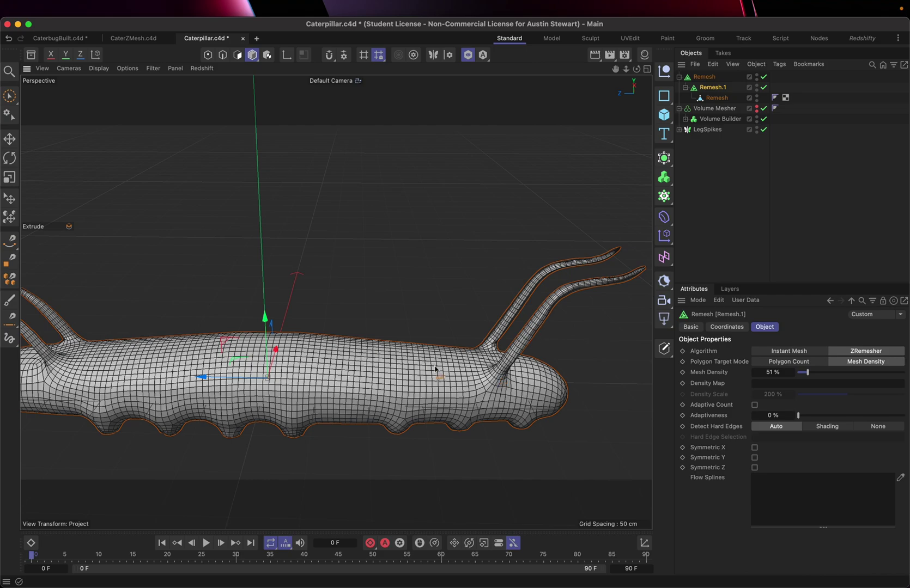
{"action": "scroll", "coordinate": [428, 362], "scroll_direction": "up", "scroll_amount": 2}
{"action": "scroll", "coordinate": [428, 362], "scroll_direction": "right", "scroll_amount": 1}
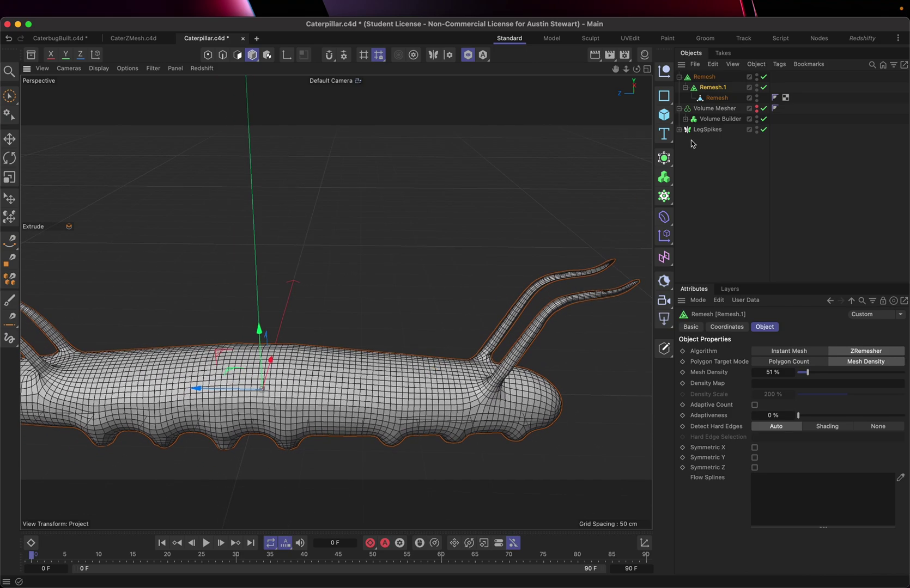
- Take Remesh.1 out of the new Remesh generator, make it editable, and nest the resulting polygon object back under that generator
{"action": "left_click_drag", "start_coordinate": [708, 90], "coordinate": [711, 75]}
{"action": "right_click", "coordinate": [705, 77]}
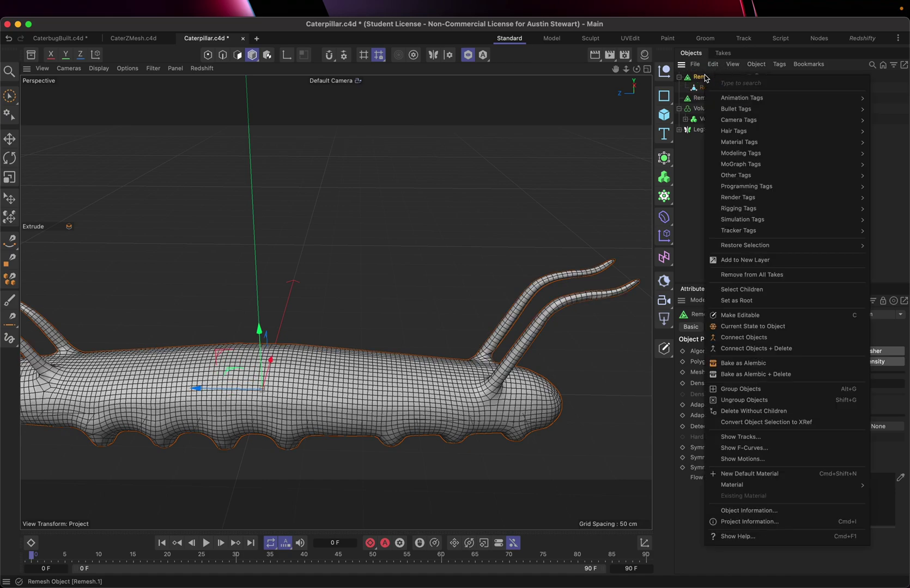
{"action": "left_click", "coordinate": [741, 315]}
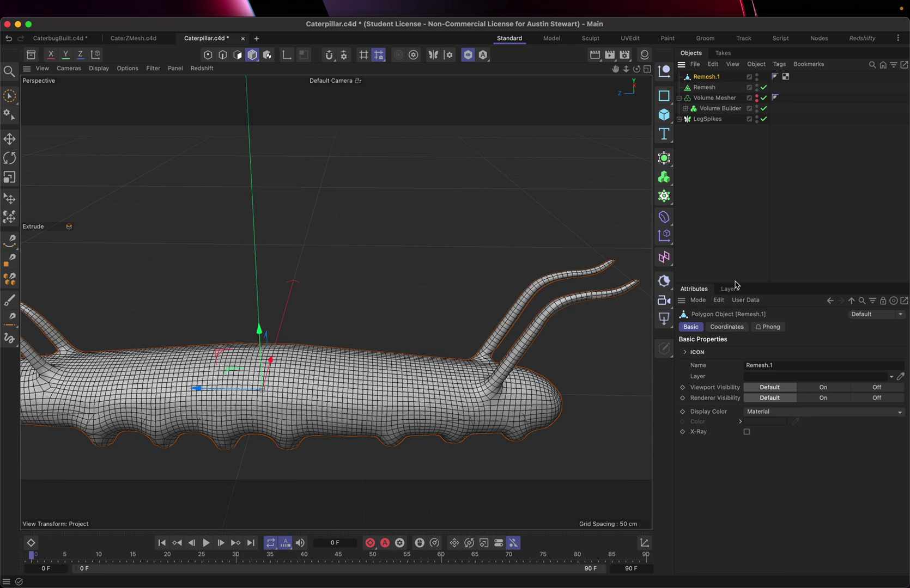
{"action": "left_click_drag", "start_coordinate": [705, 78], "coordinate": [706, 88]}
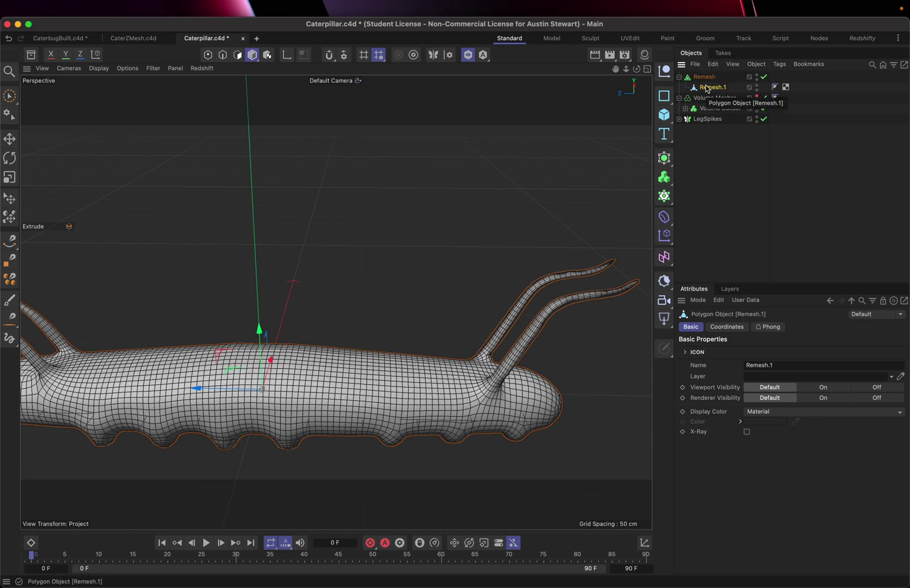
- Try an adaptiveness of 0% and a mesh density of 50% on the new Remesh generator
{"action": "scroll", "coordinate": [335, 393], "scroll_direction": "up", "scroll_amount": 5}
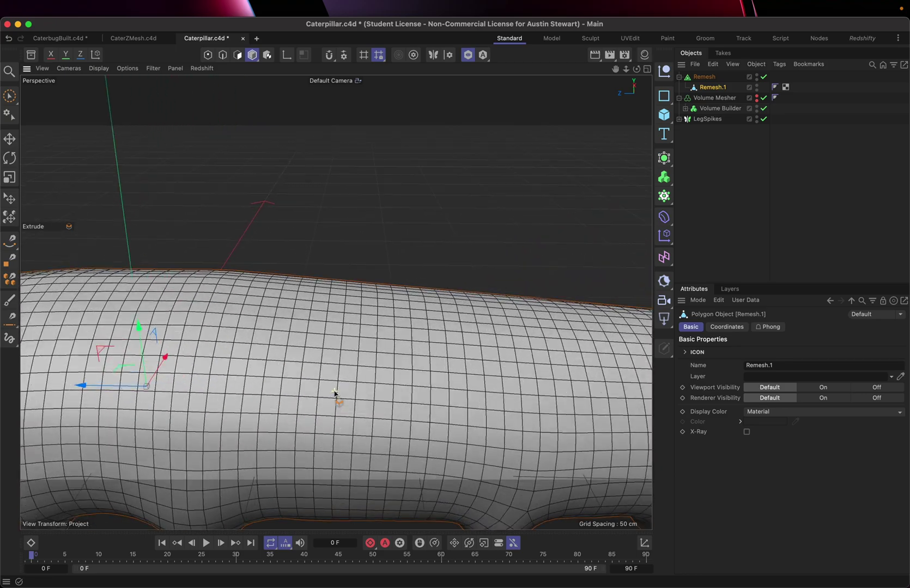
{"action": "scroll", "coordinate": [334, 393], "scroll_direction": "down", "scroll_amount": 6}
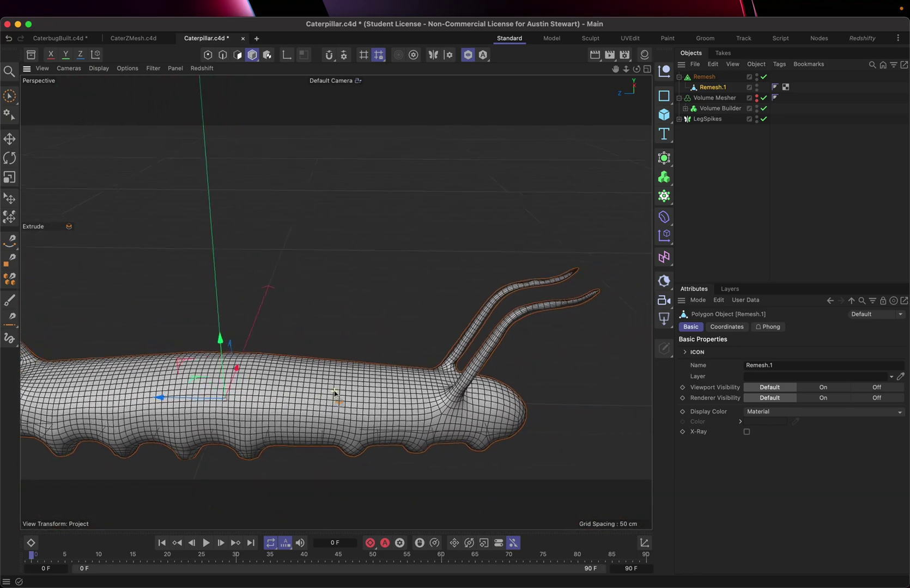
{"action": "scroll", "coordinate": [335, 394], "scroll_direction": "down", "scroll_amount": 2}
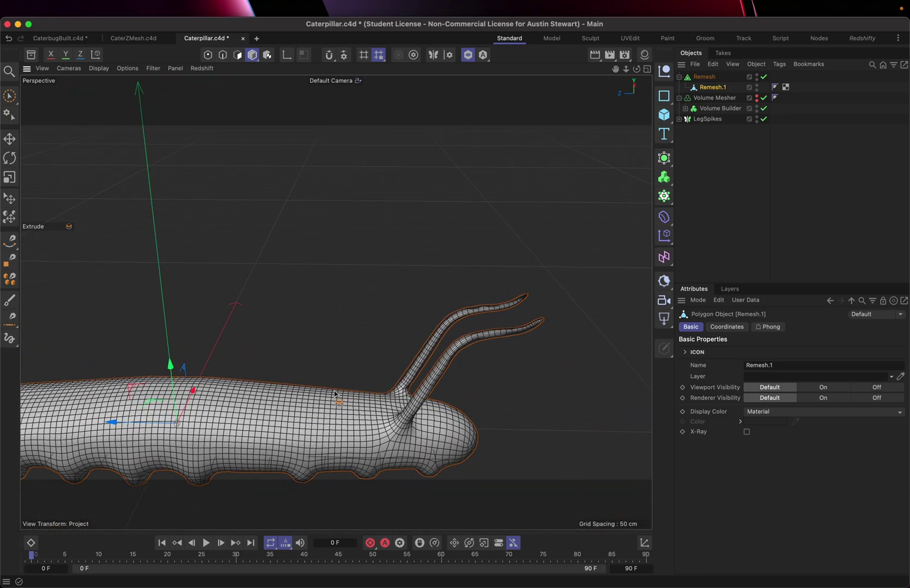
{"action": "left_click_drag", "start_coordinate": [431, 362], "coordinate": [381, 351], "text": "alt"}
{"action": "scroll", "coordinate": [466, 349], "scroll_direction": "up", "scroll_amount": 5}
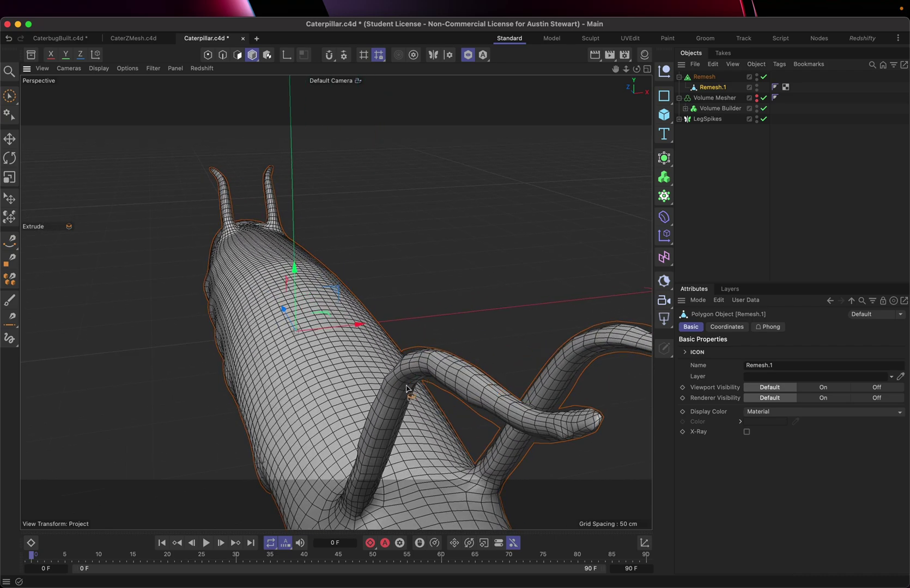
{"action": "left_click", "coordinate": [704, 77]}
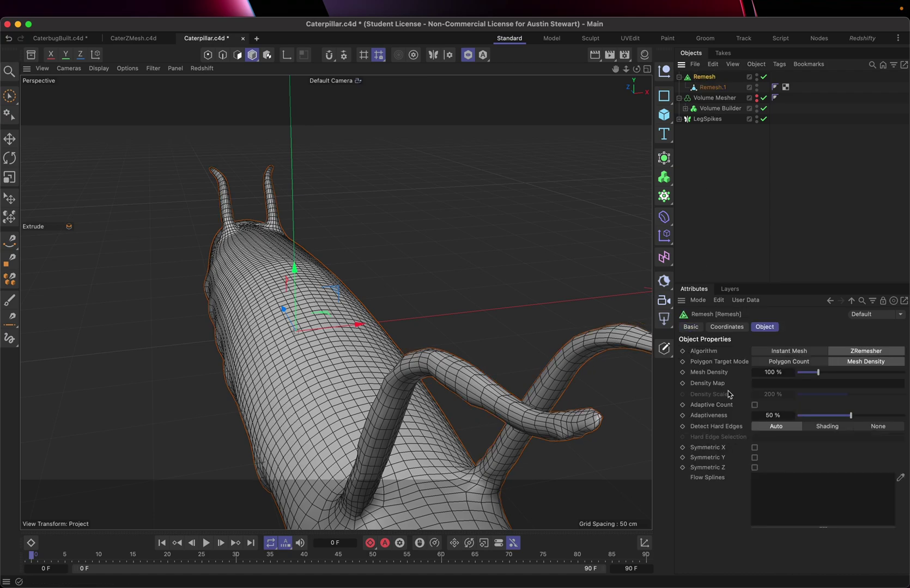
{"action": "left_click_drag", "start_coordinate": [801, 418], "coordinate": [798, 415]}
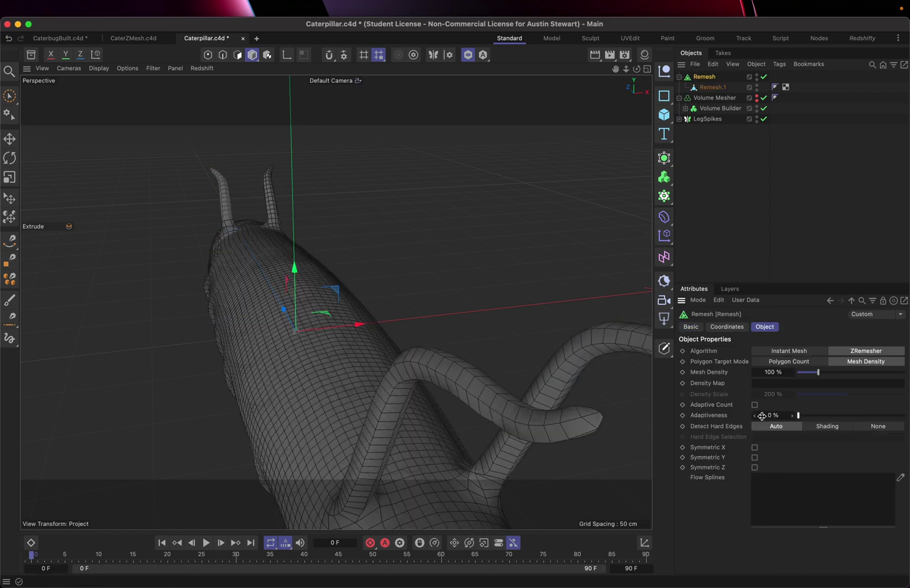
{"action": "left_click_drag", "start_coordinate": [442, 439], "coordinate": [443, 439], "text": "alt"}
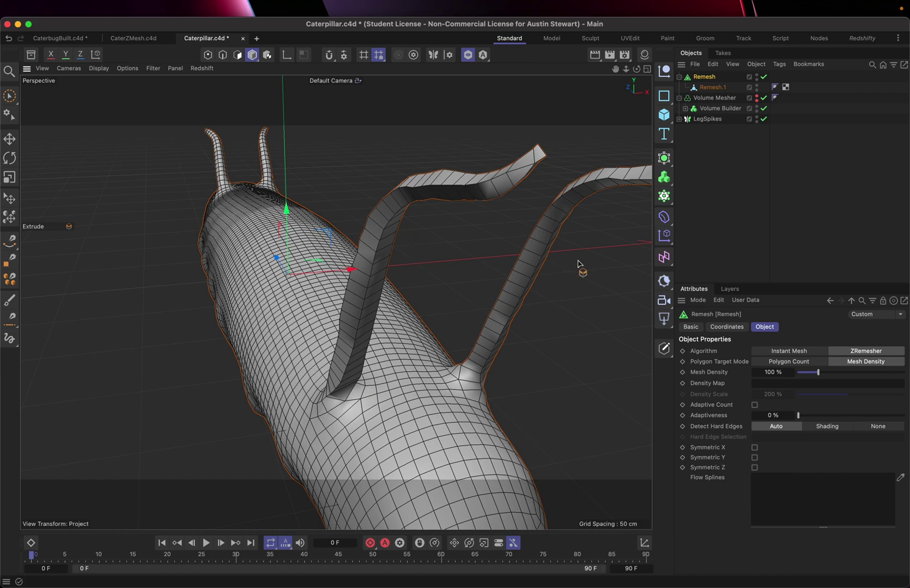
{"action": "left_click", "coordinate": [778, 374]}
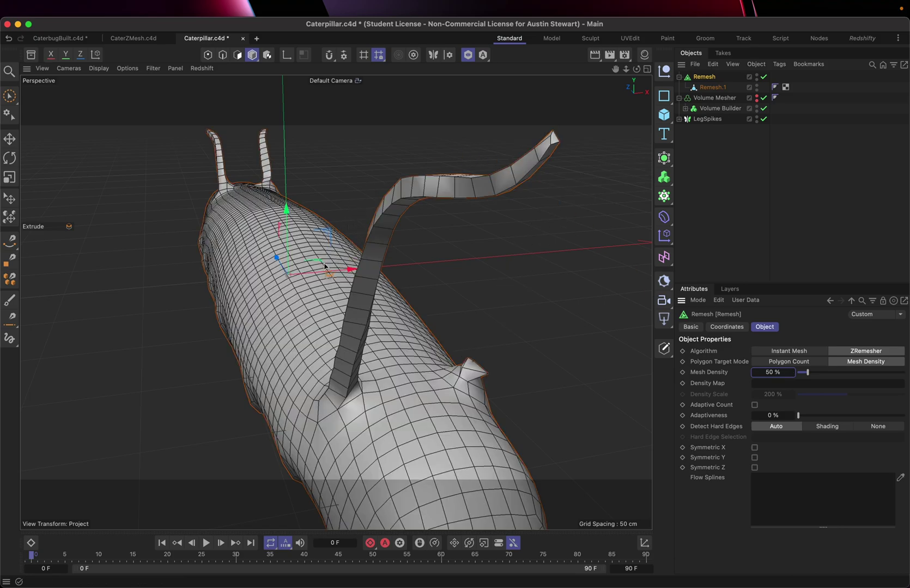
- Undo the latest remesh, including its settings, the polygon conversion of Remesh.1 and the added Remesh generator
{"action": "left_click", "coordinate": [704, 86]}
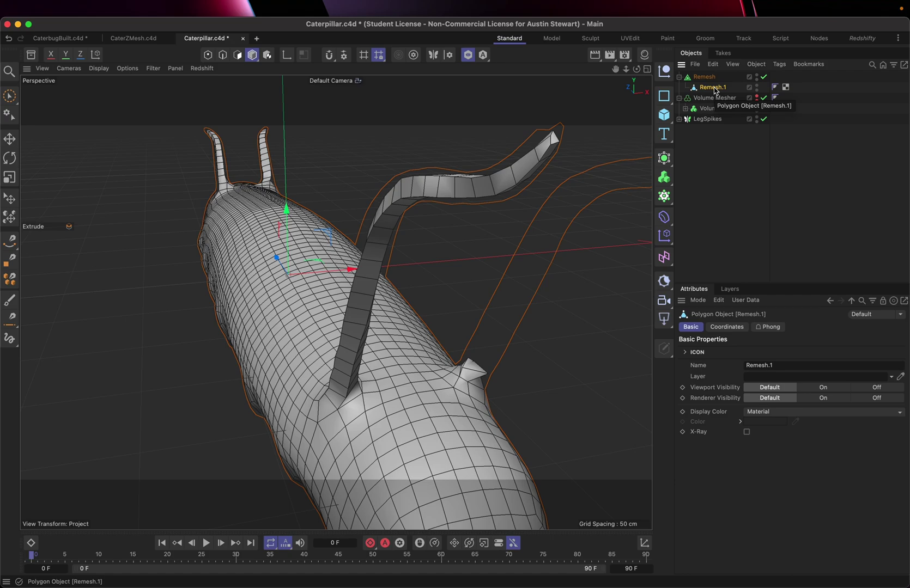
{"action": "key", "text": "super+z"}
{"action": "key", "text": "super+z"}
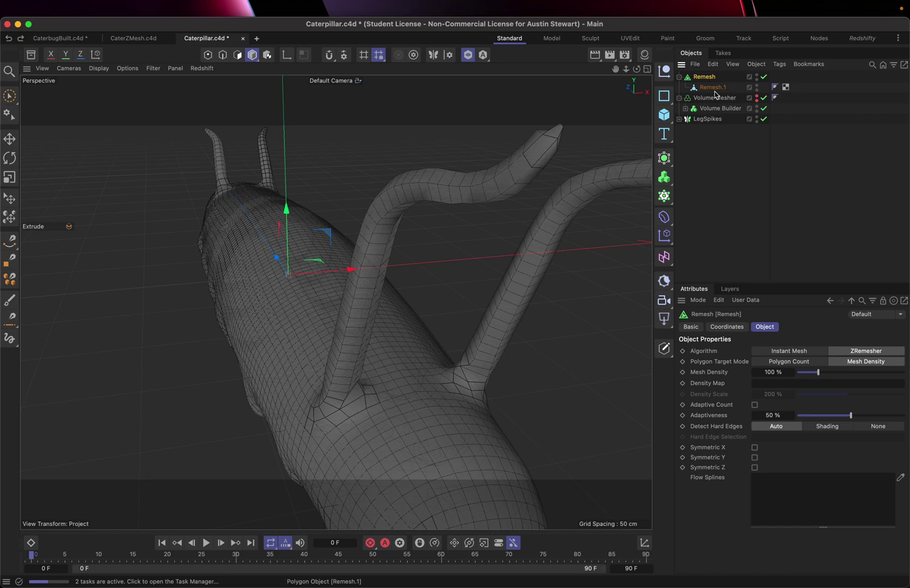
{"action": "left_click", "coordinate": [714, 91]}
{"action": "key", "text": "super+z"}
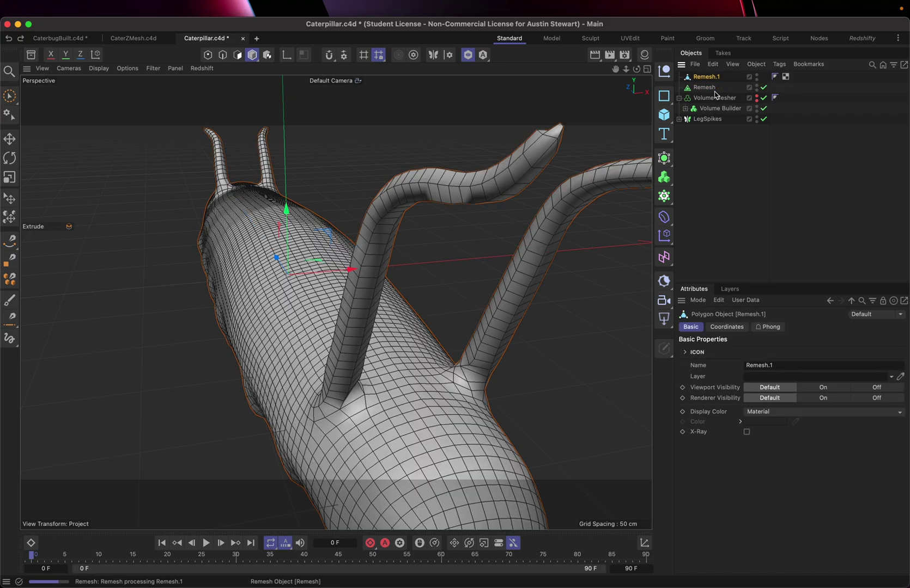
{"action": "key", "text": "super+z"}
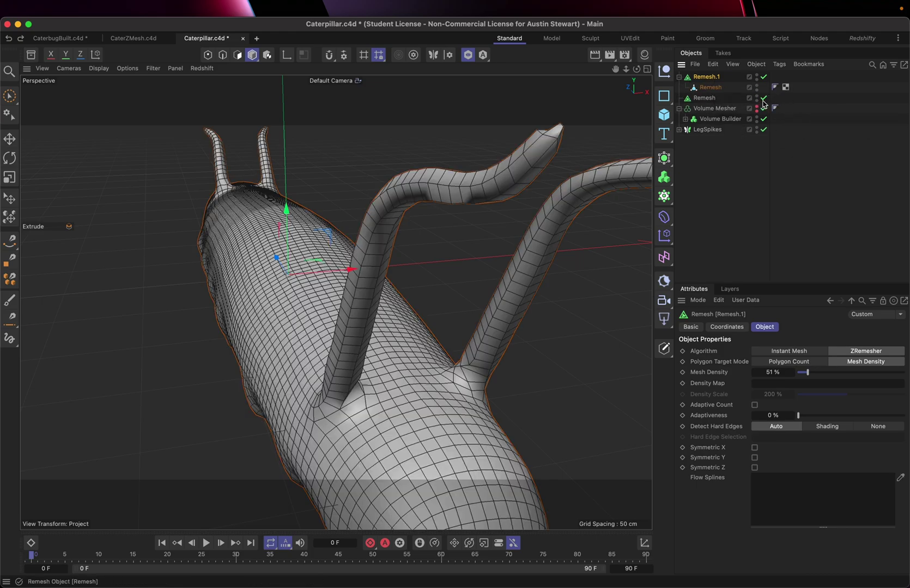
{"action": "left_click", "coordinate": [706, 89]}
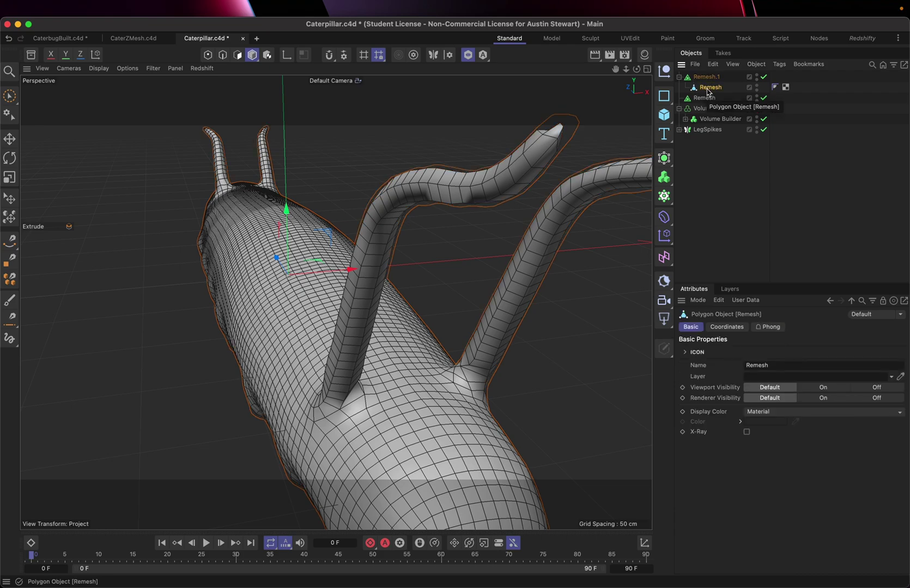
{"action": "key", "text": "super+z"}
{"action": "key", "text": "super+z"}
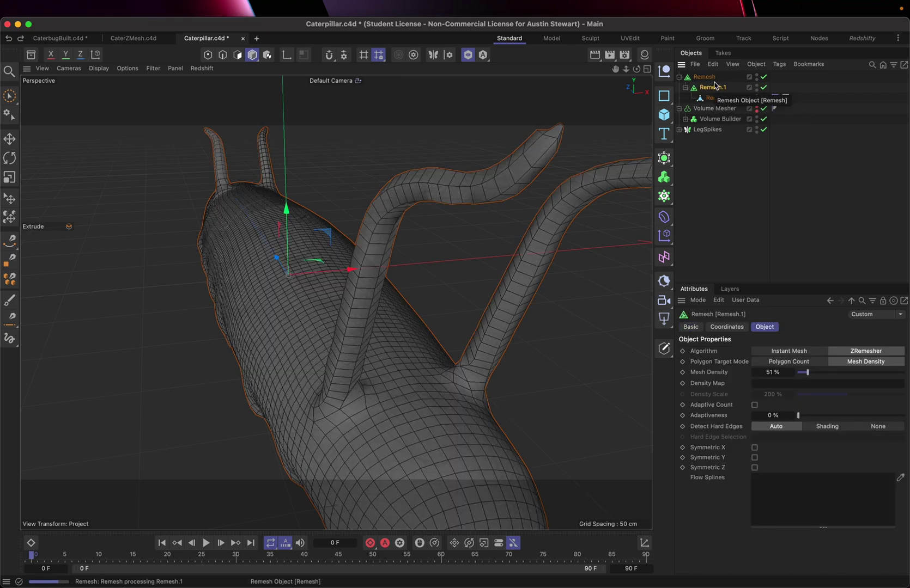
{"action": "key", "text": "super+z"}
{"action": "left_click", "coordinate": [708, 78]}
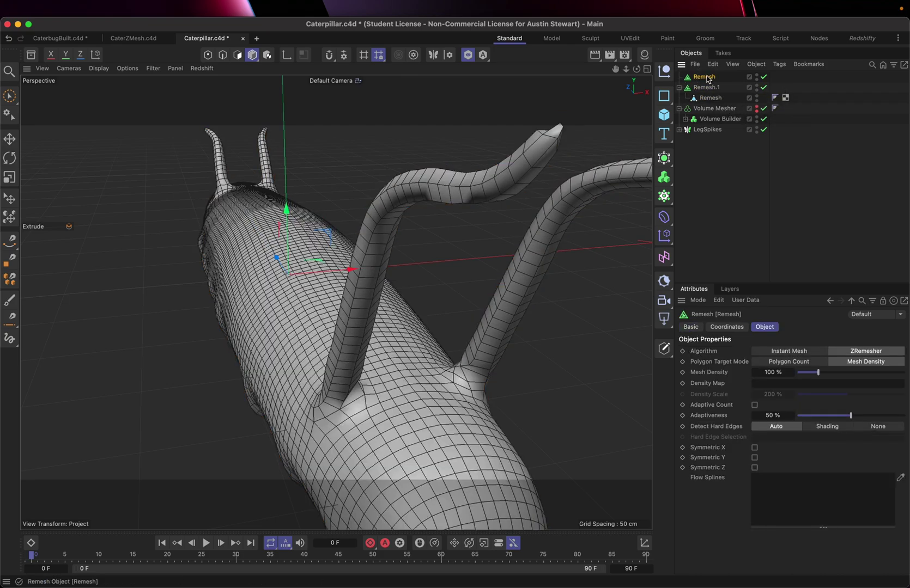
{"action": "key", "text": "super+z"}
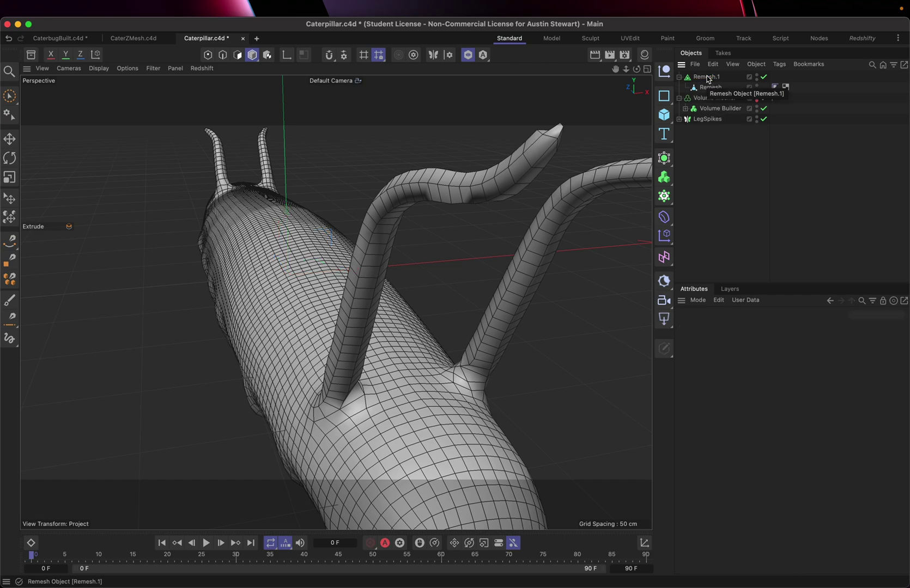
- Enable X symmetry on the Remesh.1 generator and check both antennae from the front
{"action": "left_click", "coordinate": [708, 78]}
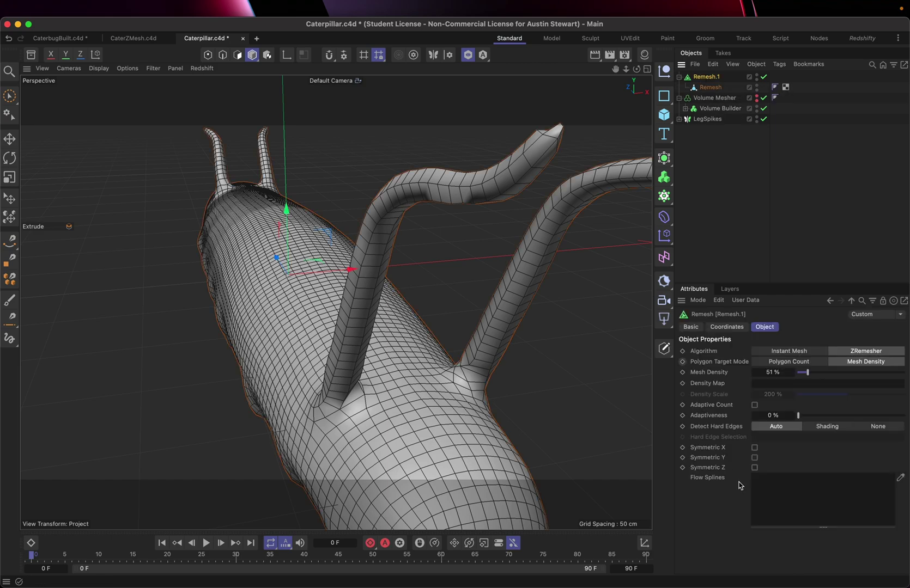
{"action": "left_click", "coordinate": [754, 447]}
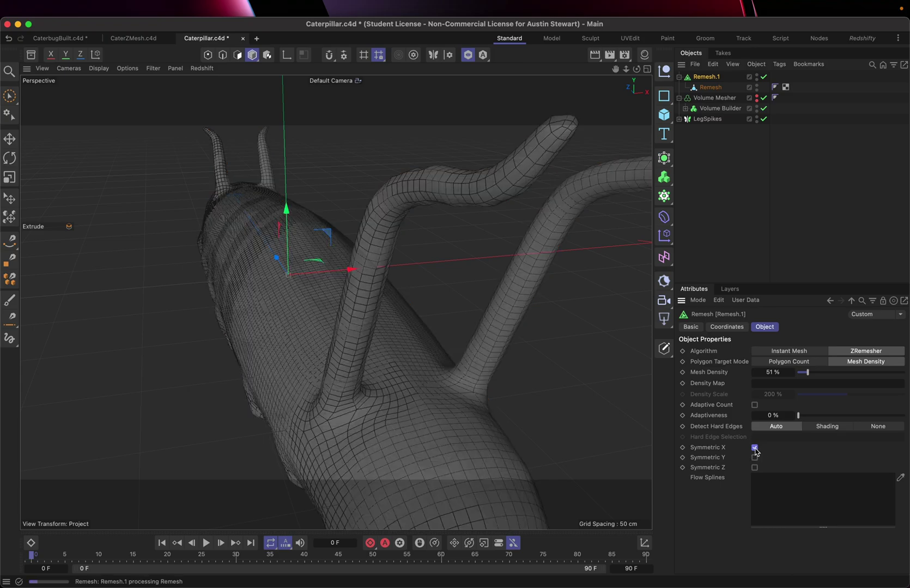
{"action": "scroll", "coordinate": [435, 391], "scroll_direction": "down", "scroll_amount": 4}
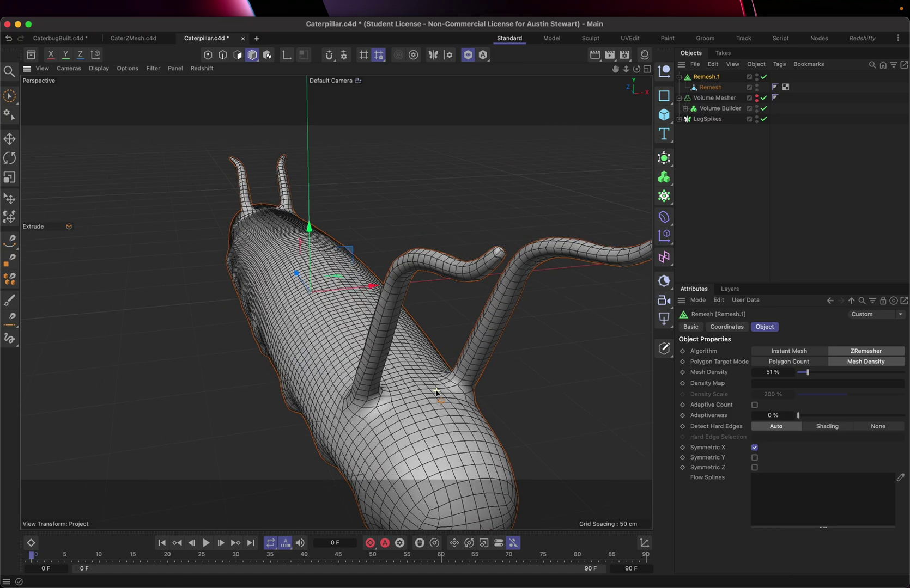
{"action": "scroll", "coordinate": [436, 391], "scroll_direction": "up", "scroll_amount": 6}
{"action": "scroll", "coordinate": [436, 391], "scroll_direction": "down", "scroll_amount": 2}
{"action": "scroll", "coordinate": [436, 391], "scroll_direction": "down", "scroll_amount": 1}
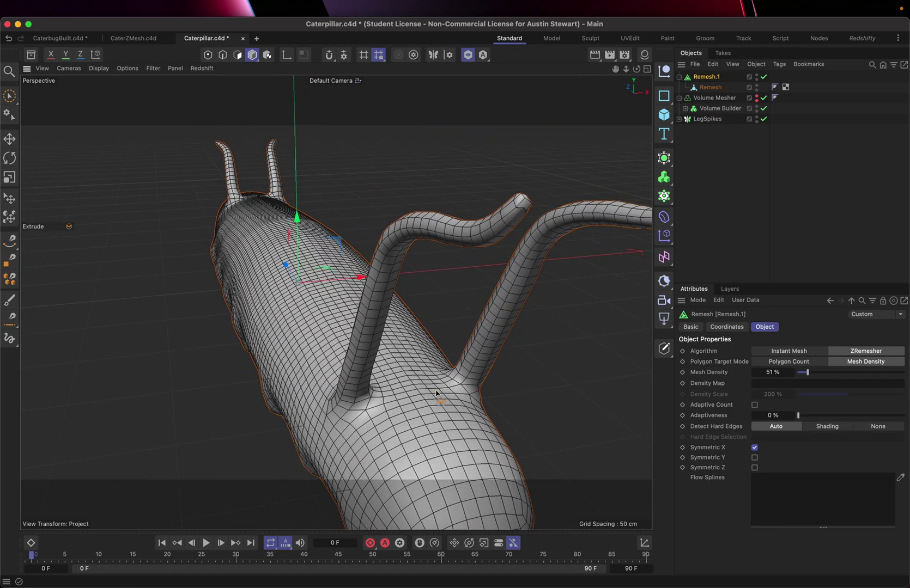
{"action": "left_click_drag", "start_coordinate": [435, 391], "coordinate": [394, 399], "text": "alt"}
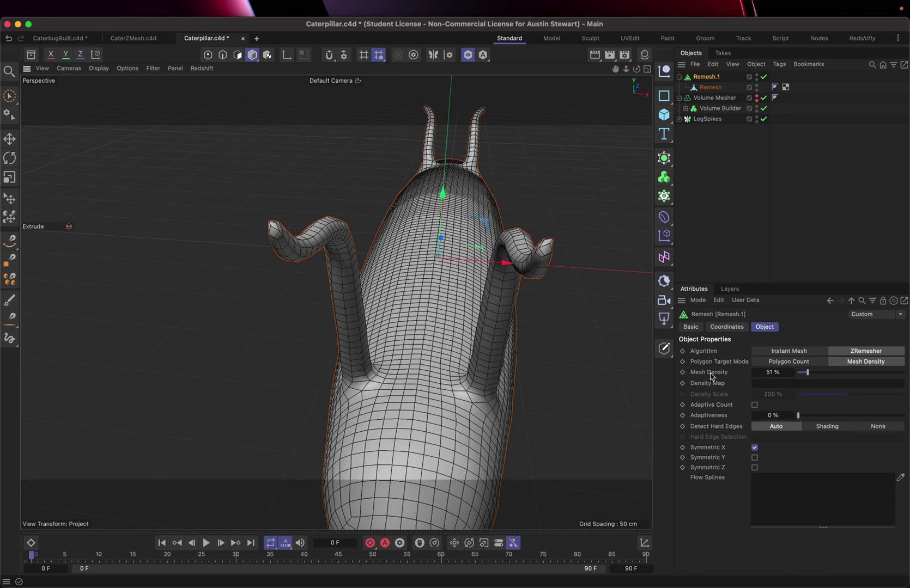
- Set the X-symmetric Remesh.1 generator's mesh density to 50%
{"action": "left_click", "coordinate": [773, 372]}
{"action": "type", "text": "50"}
{"action": "key", "text": "Return"}
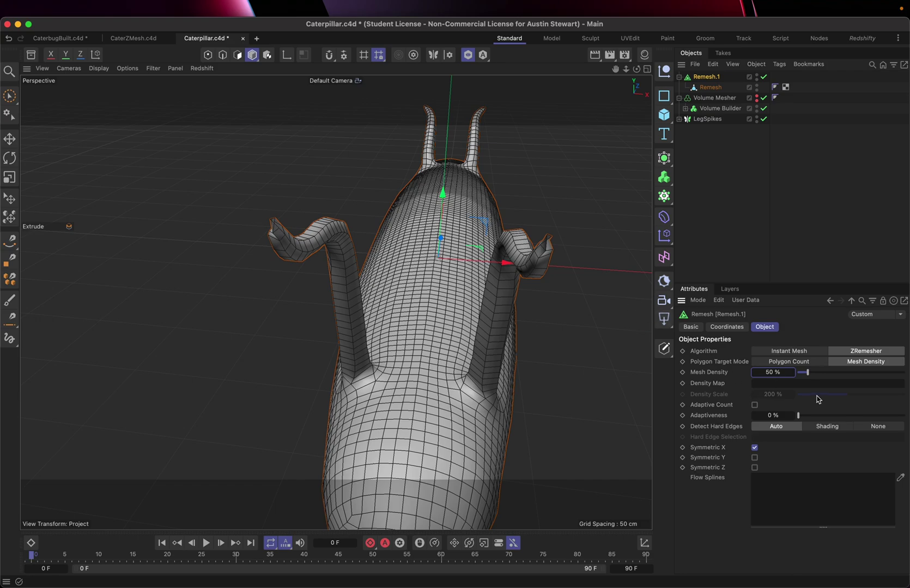
- Lower the Remesh.1 generator's mesh density to 40%
{"action": "left_click", "coordinate": [755, 373]}
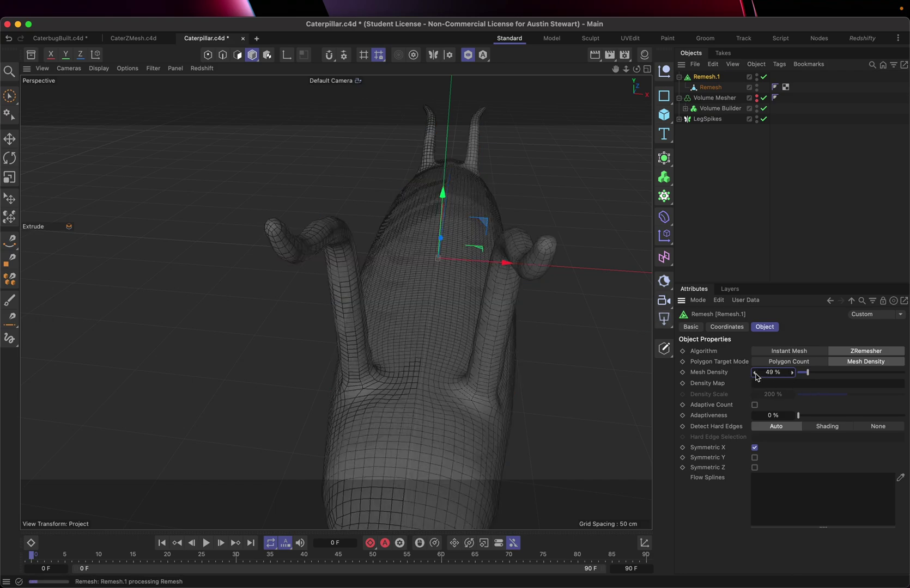
{"action": "left_click", "coordinate": [755, 373]}
{"action": "left_click", "coordinate": [755, 373]}
{"action": "left_click", "coordinate": [754, 373]}
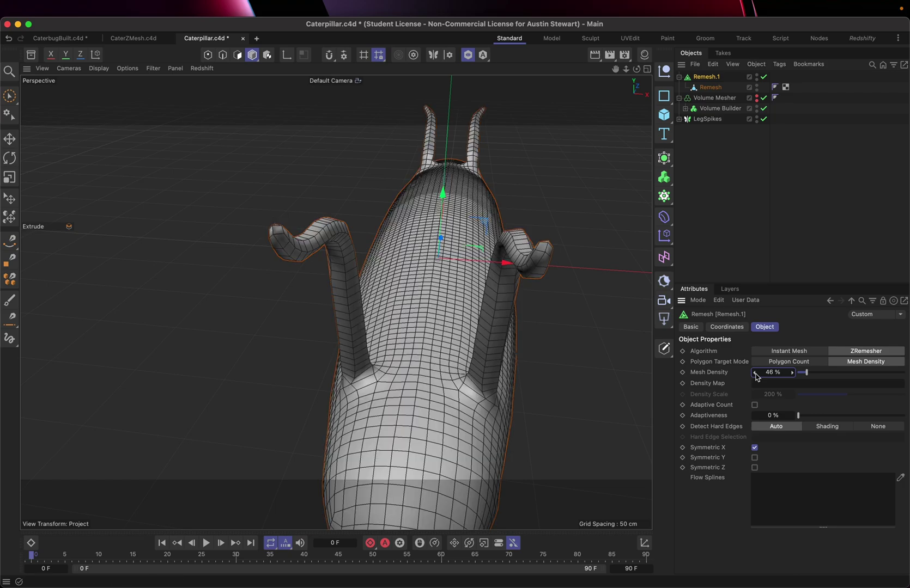
{"action": "left_click", "coordinate": [755, 373]}
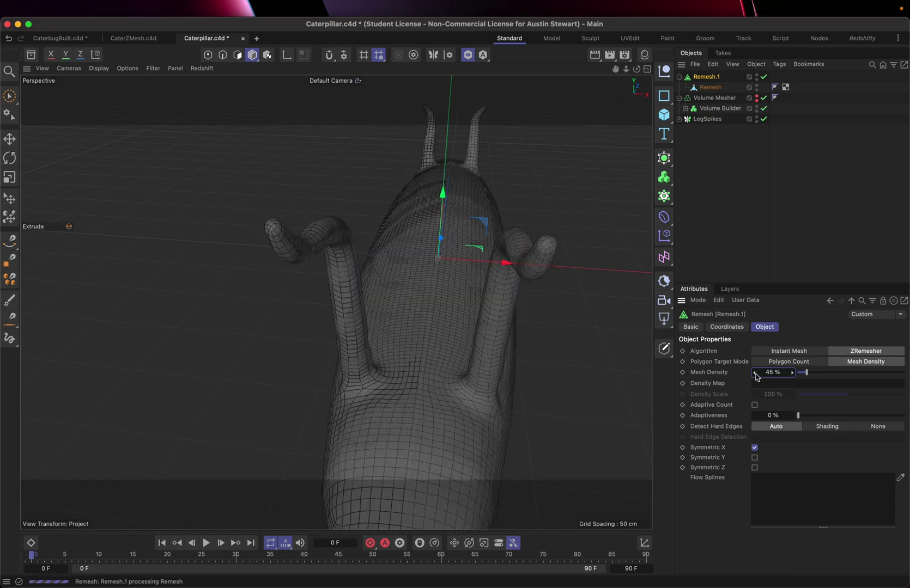
{"action": "left_click", "coordinate": [755, 373]}
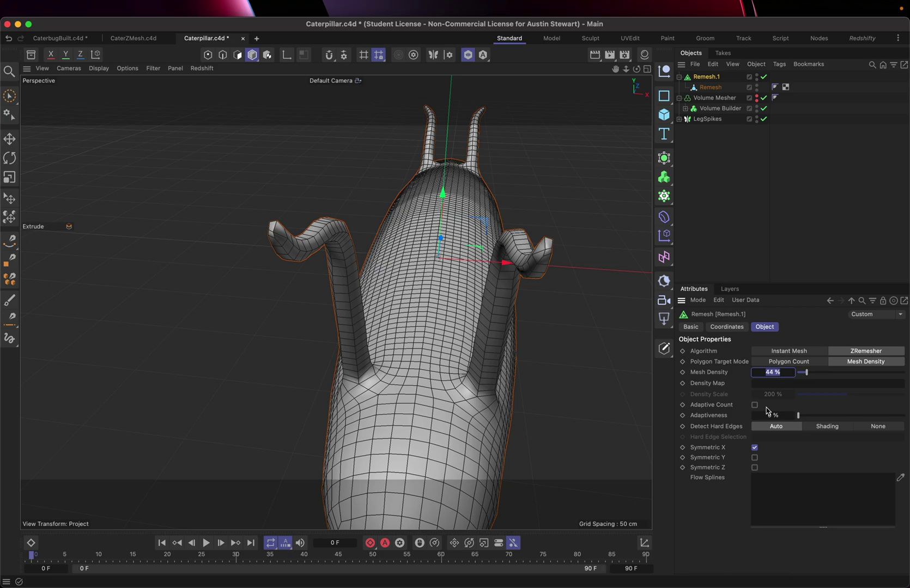
{"action": "key", "text": "Return"}
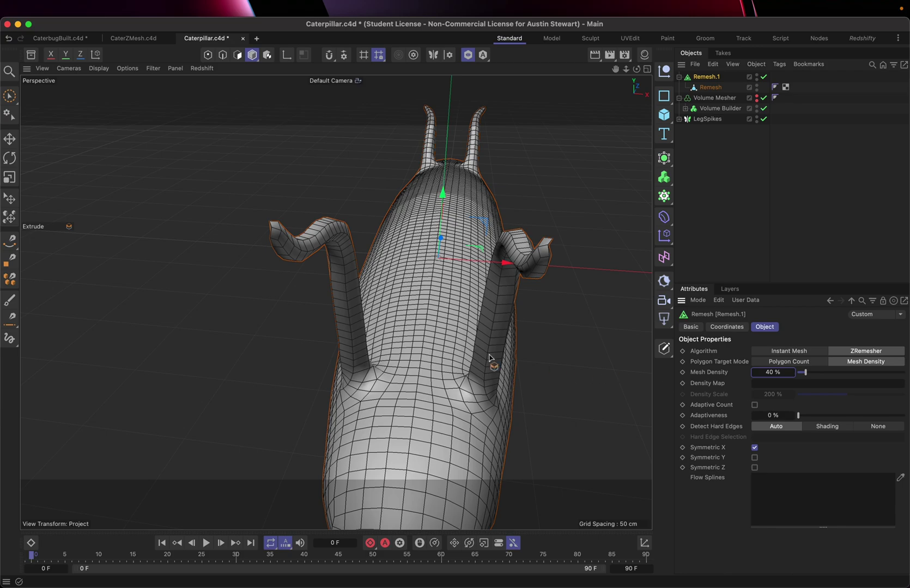
- Examine the remeshed caterpillar's topology along the body, both pairs of antennae, the head and the legs from several angles
{"action": "mouse_move", "coordinate": [441, 308]}
{"action": "left_mouse_down"}
{"action": "mouse_move", "coordinate": [514, 301]}
{"action": "mouse_move", "coordinate": [485, 314]}
{"action": "mouse_move", "coordinate": [545, 294]}
{"action": "mouse_move", "coordinate": [427, 304]}
{"action": "left_mouse_up"}
{"action": "key", "text": "super+z"}
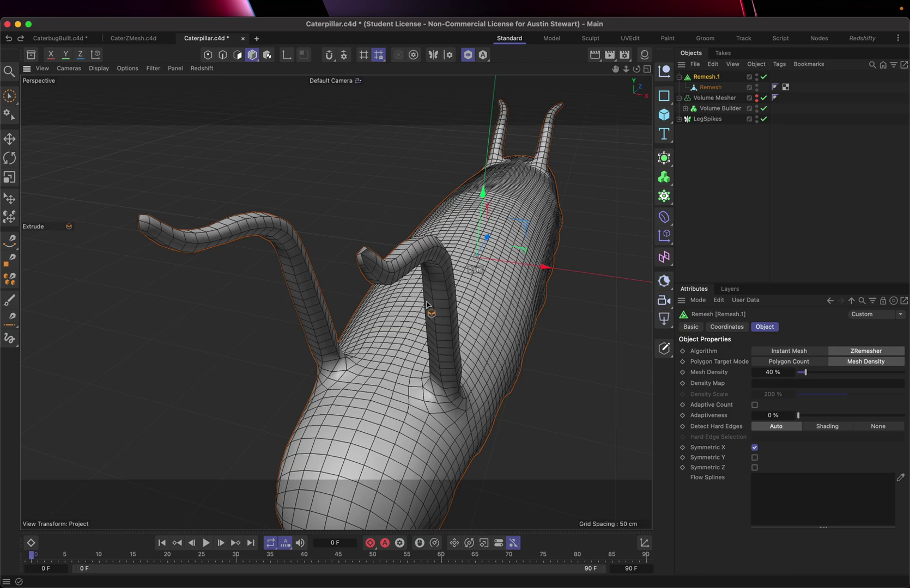
{"action": "scroll", "coordinate": [361, 265], "scroll_direction": "up", "scroll_amount": 5}
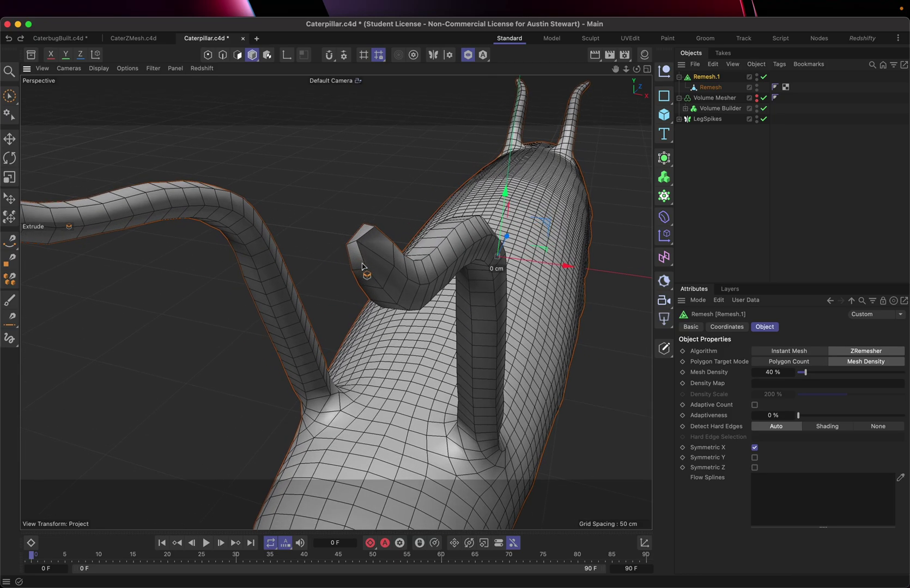
{"action": "left_click_drag", "start_coordinate": [361, 265], "coordinate": [493, 288], "text": "alt"}
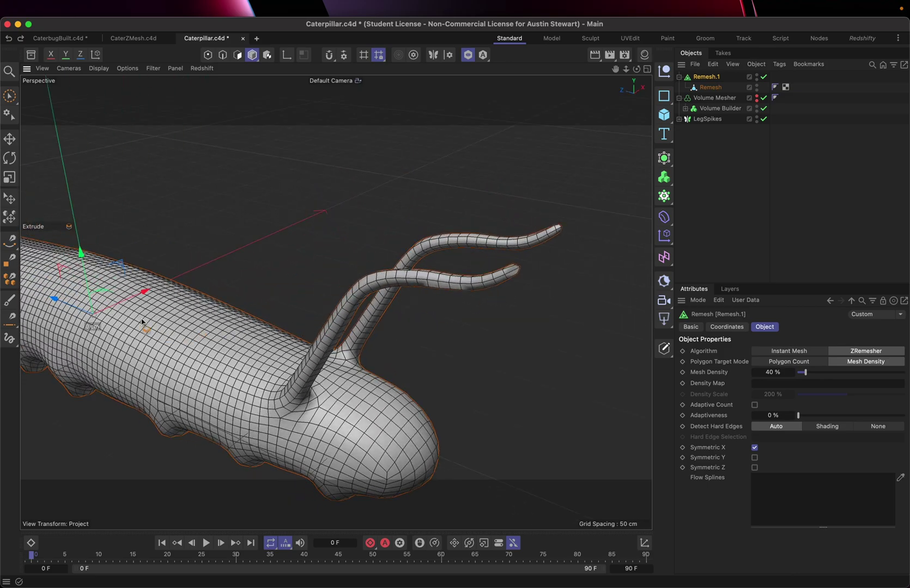
{"action": "left_click_drag", "start_coordinate": [143, 322], "coordinate": [386, 323], "text": "alt"}
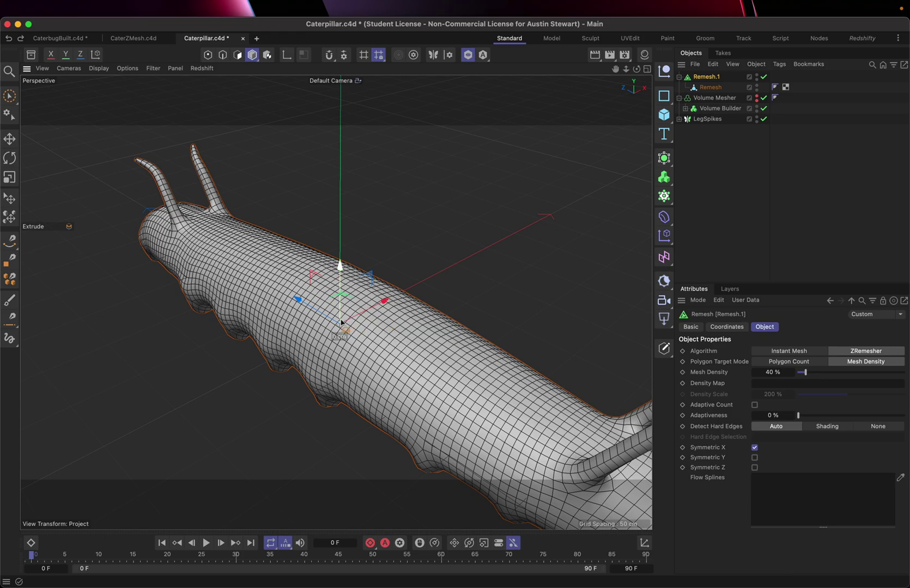
{"action": "scroll", "coordinate": [341, 322], "scroll_direction": "up", "scroll_amount": 5}
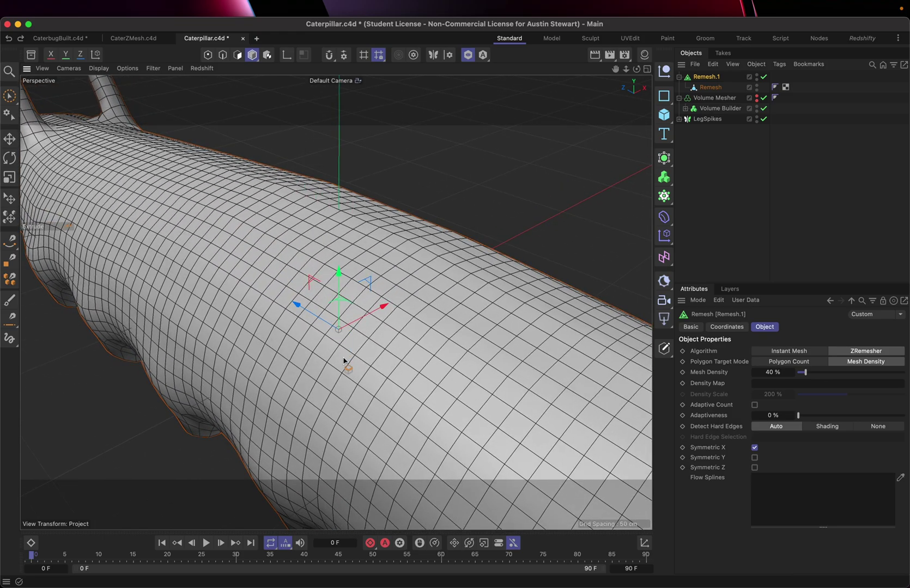
{"action": "left_click_drag", "start_coordinate": [343, 361], "coordinate": [390, 368], "text": "alt"}
{"action": "scroll", "coordinate": [384, 336], "scroll_direction": "down", "scroll_amount": 5}
{"action": "left_click_drag", "start_coordinate": [469, 353], "coordinate": [309, 372], "text": "alt"}
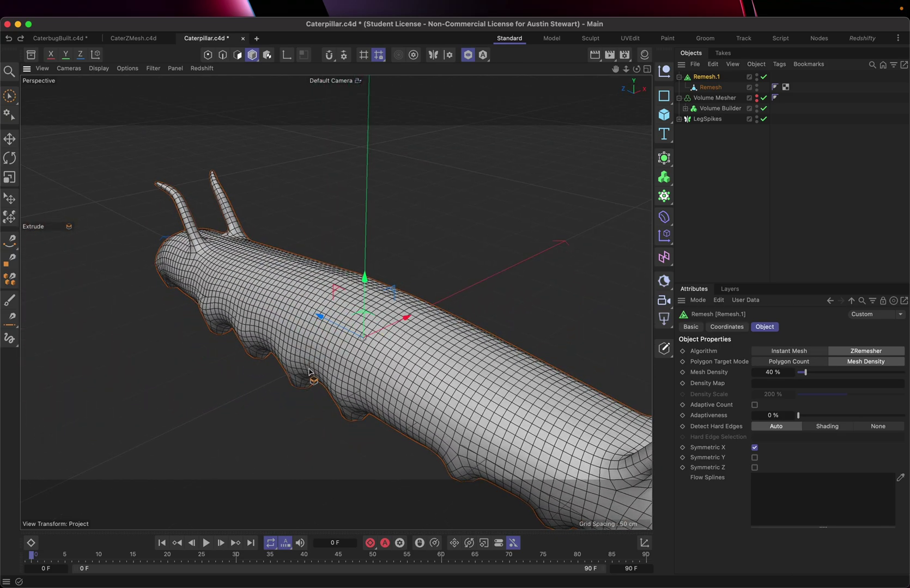
{"action": "scroll", "coordinate": [428, 384], "scroll_direction": "right", "scroll_amount": 5}
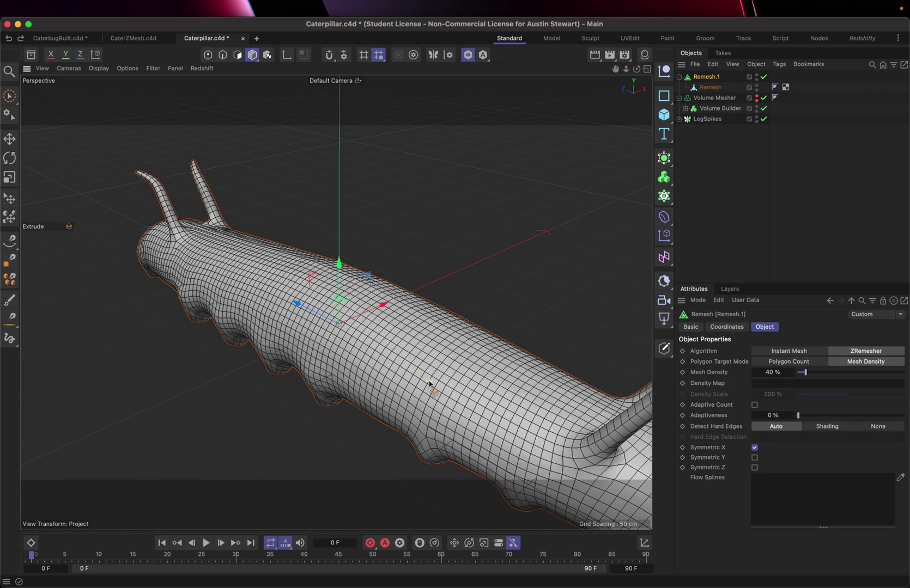
{"action": "scroll", "coordinate": [429, 384], "scroll_direction": "right", "scroll_amount": 4}
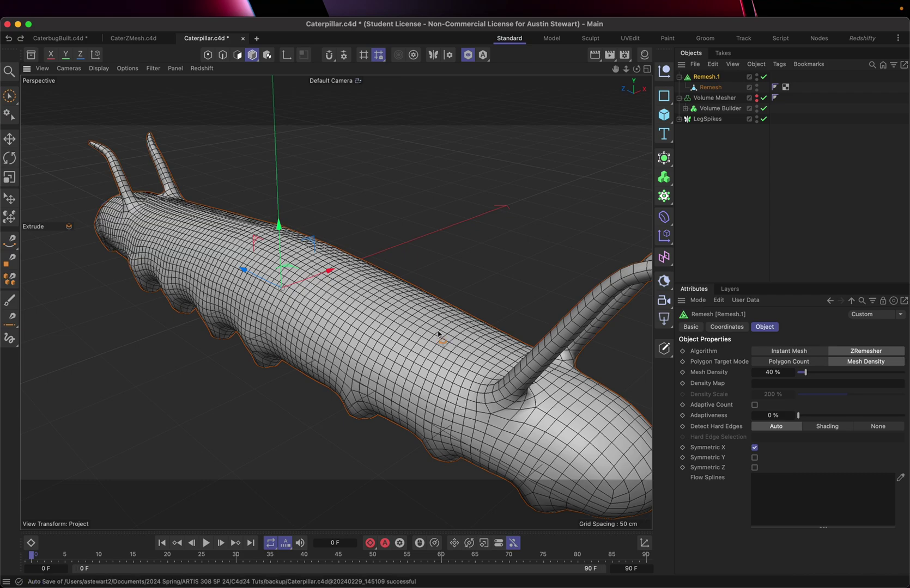
{"action": "scroll", "coordinate": [368, 310], "scroll_direction": "down", "scroll_amount": 5}
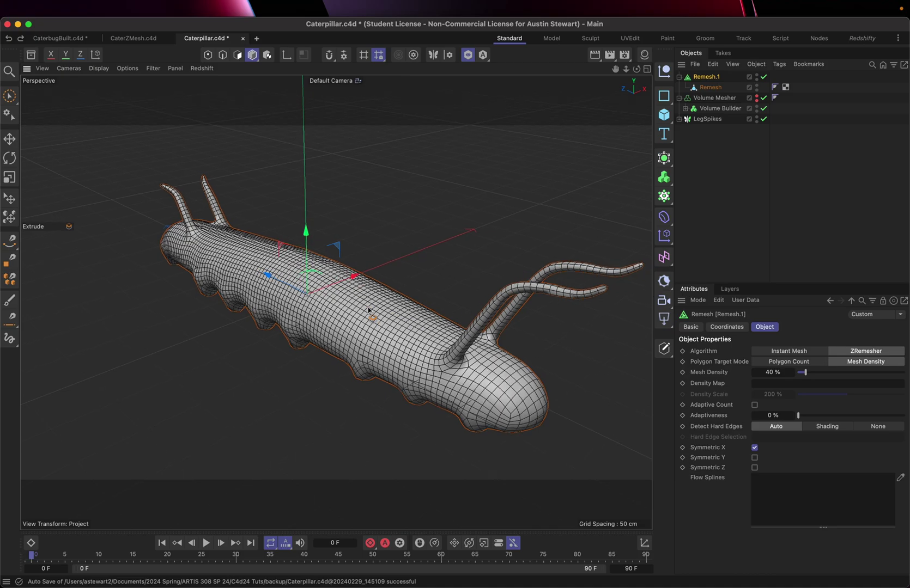
{"action": "left_click_drag", "start_coordinate": [368, 309], "coordinate": [412, 255], "text": "alt"}
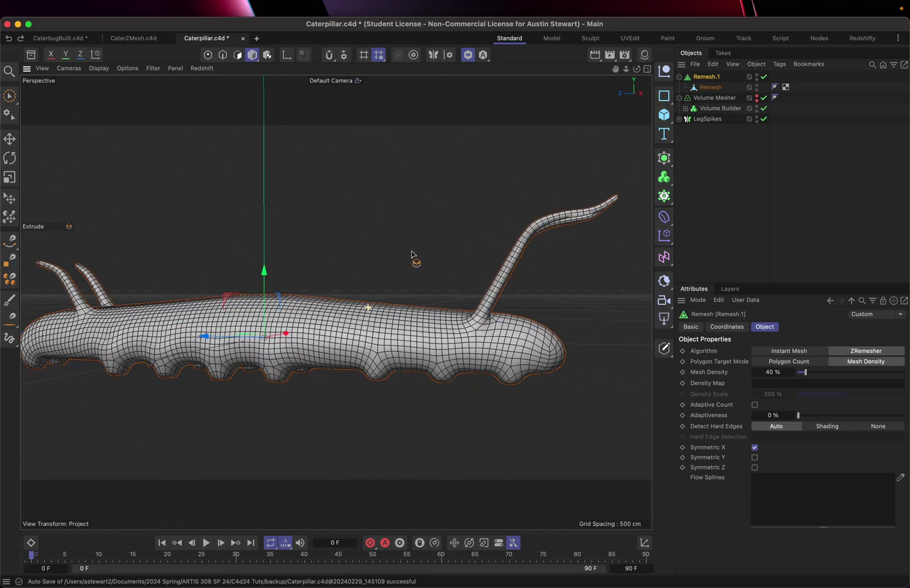
- Move the LegSpikes symmetry object directly below Remesh.1 in the object hierarchy and check the spikes' fit on the legs
{"action": "left_click", "coordinate": [679, 119]}
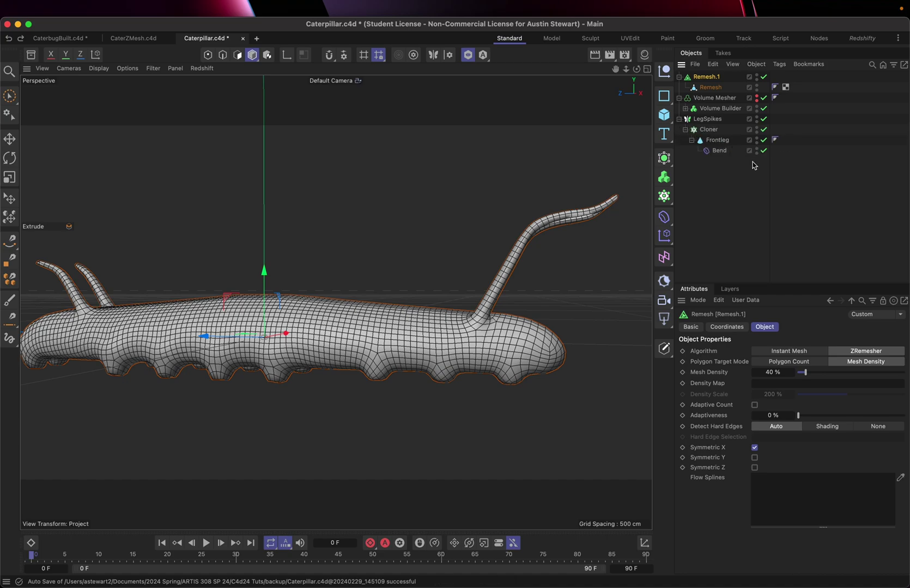
{"action": "left_click", "coordinate": [679, 120]}
{"action": "left_click_drag", "start_coordinate": [703, 120], "coordinate": [687, 97]}
{"action": "scroll", "coordinate": [461, 360], "scroll_direction": "up", "scroll_amount": 5}
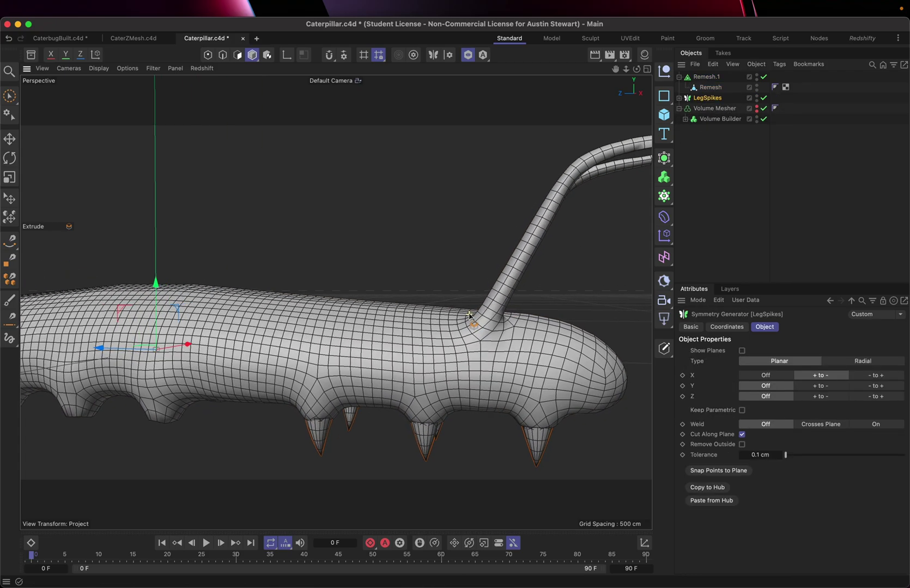
{"action": "left_click_drag", "start_coordinate": [450, 394], "coordinate": [306, 387], "text": "alt"}
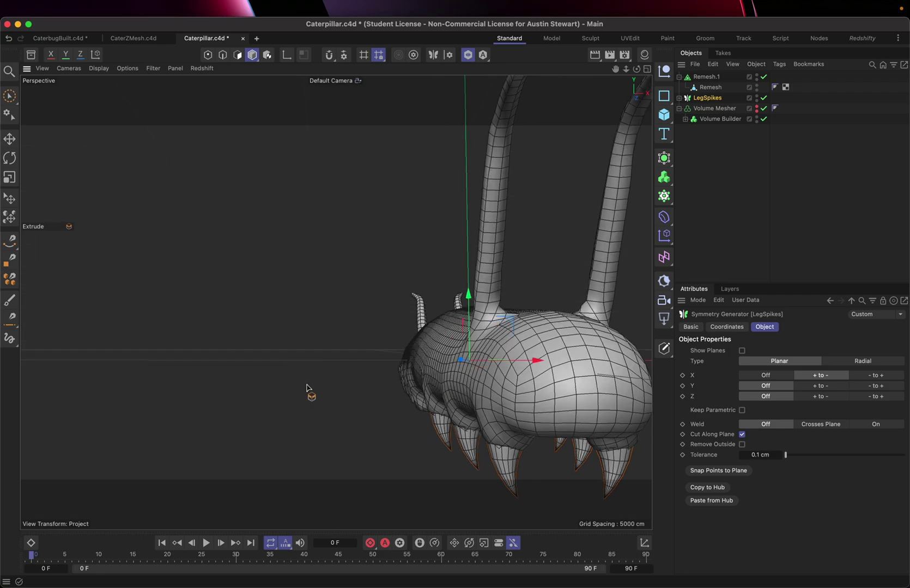
- Set the bottom radius of the Frontleg cone inside LegSpikes to 7 cm
{"action": "left_click", "coordinate": [679, 98]}
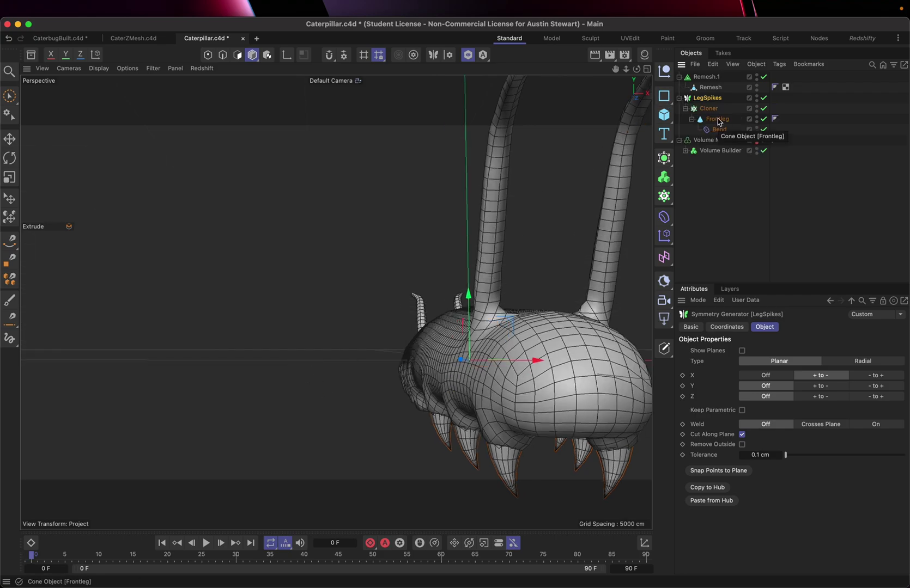
{"action": "left_click", "coordinate": [717, 119]}
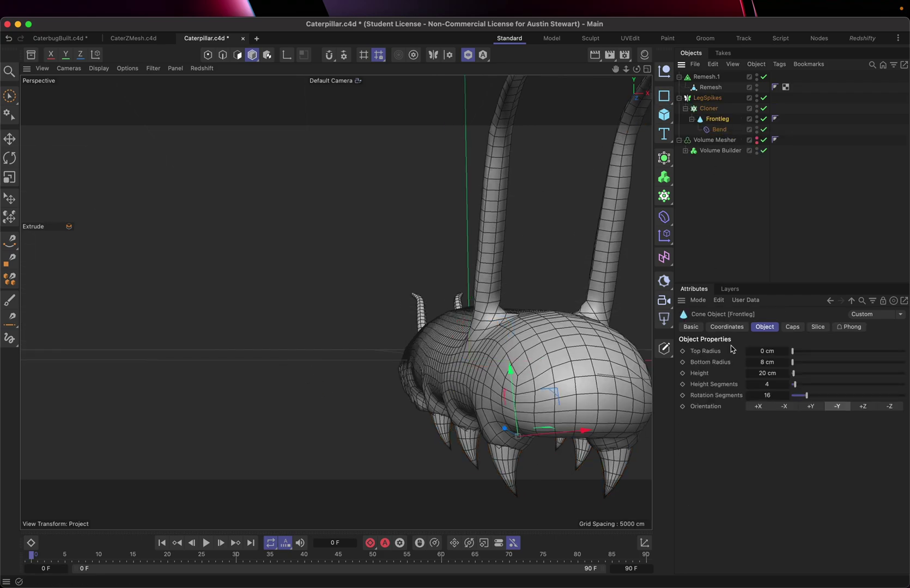
{"action": "left_click", "coordinate": [768, 362]}
{"action": "key", "text": "Return"}
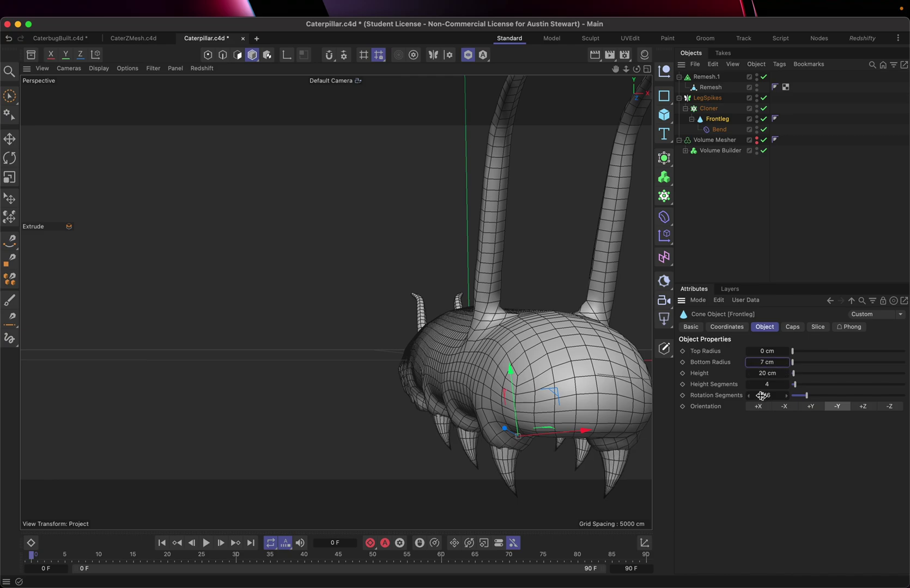